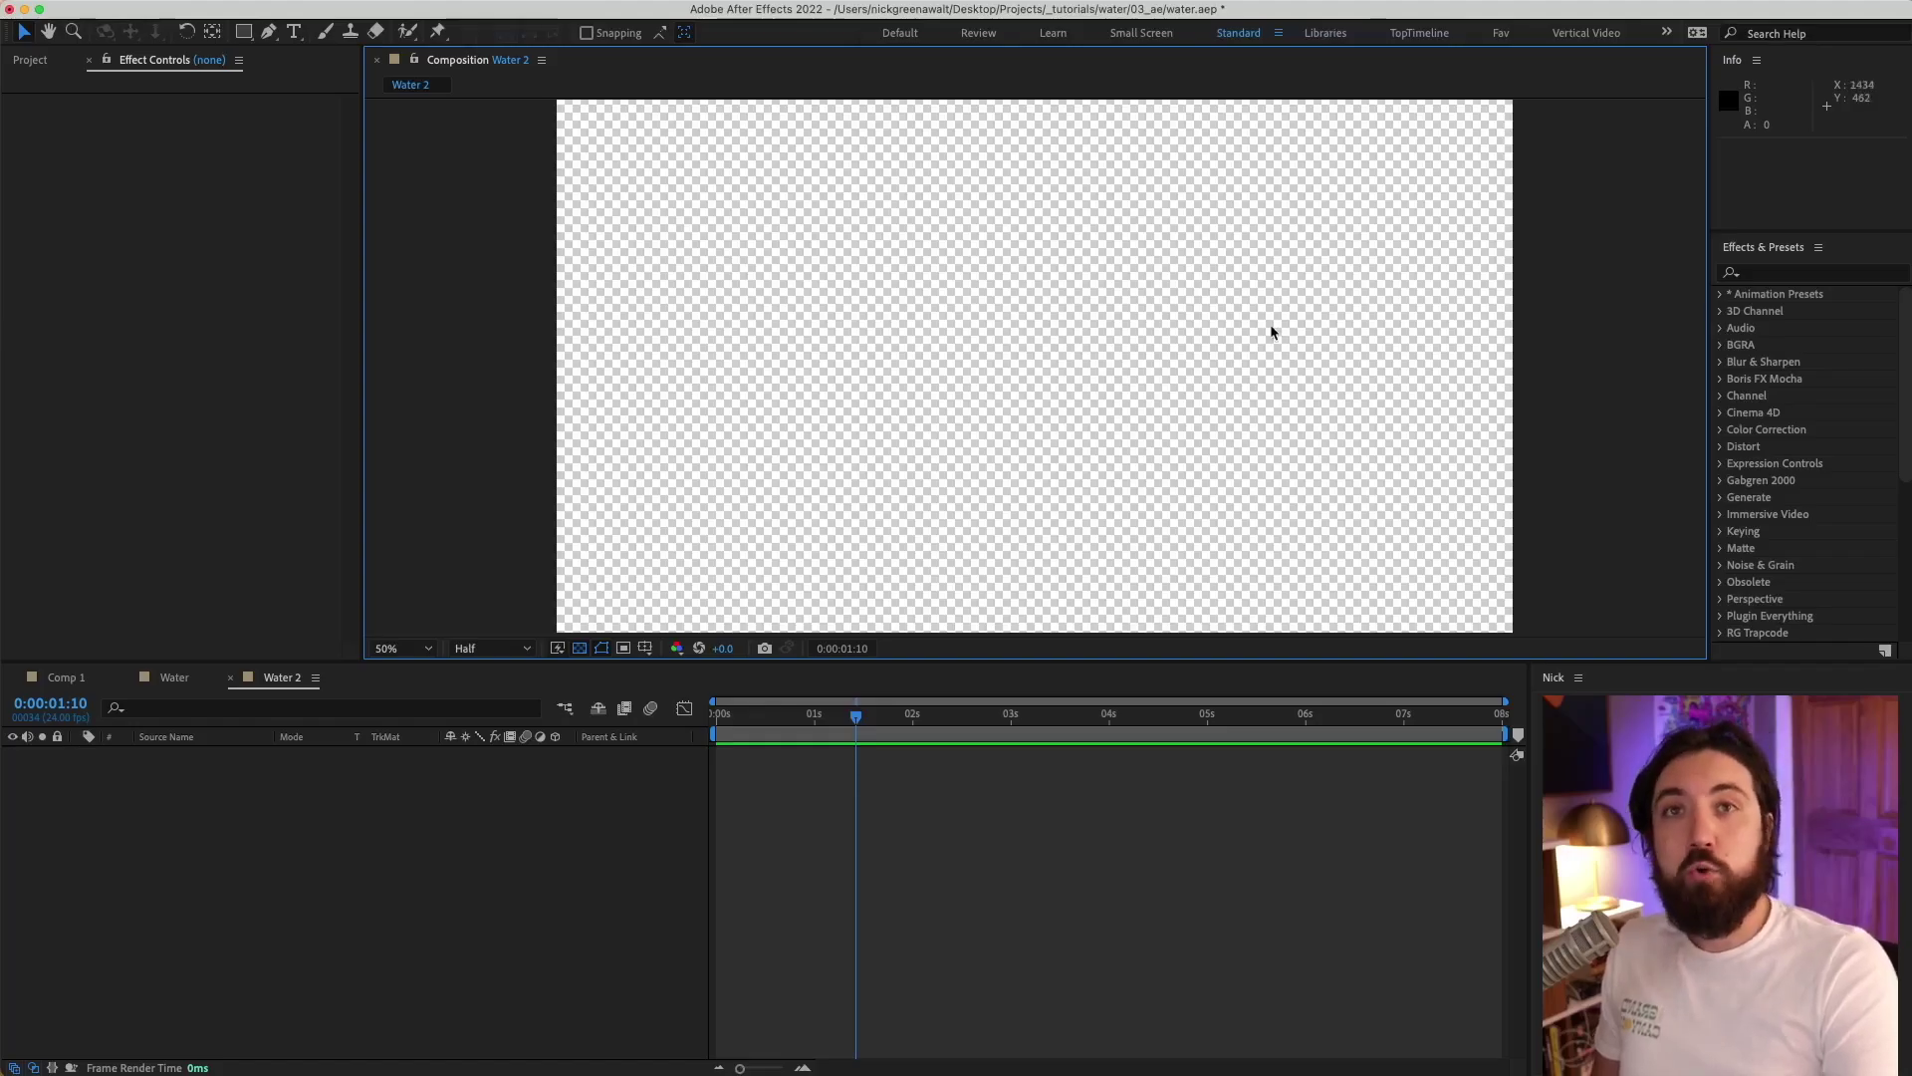
# Create a 1920×1080 black solid named 'background' in the Water 2 composition.
pyautogui.moveTo(366, 5)
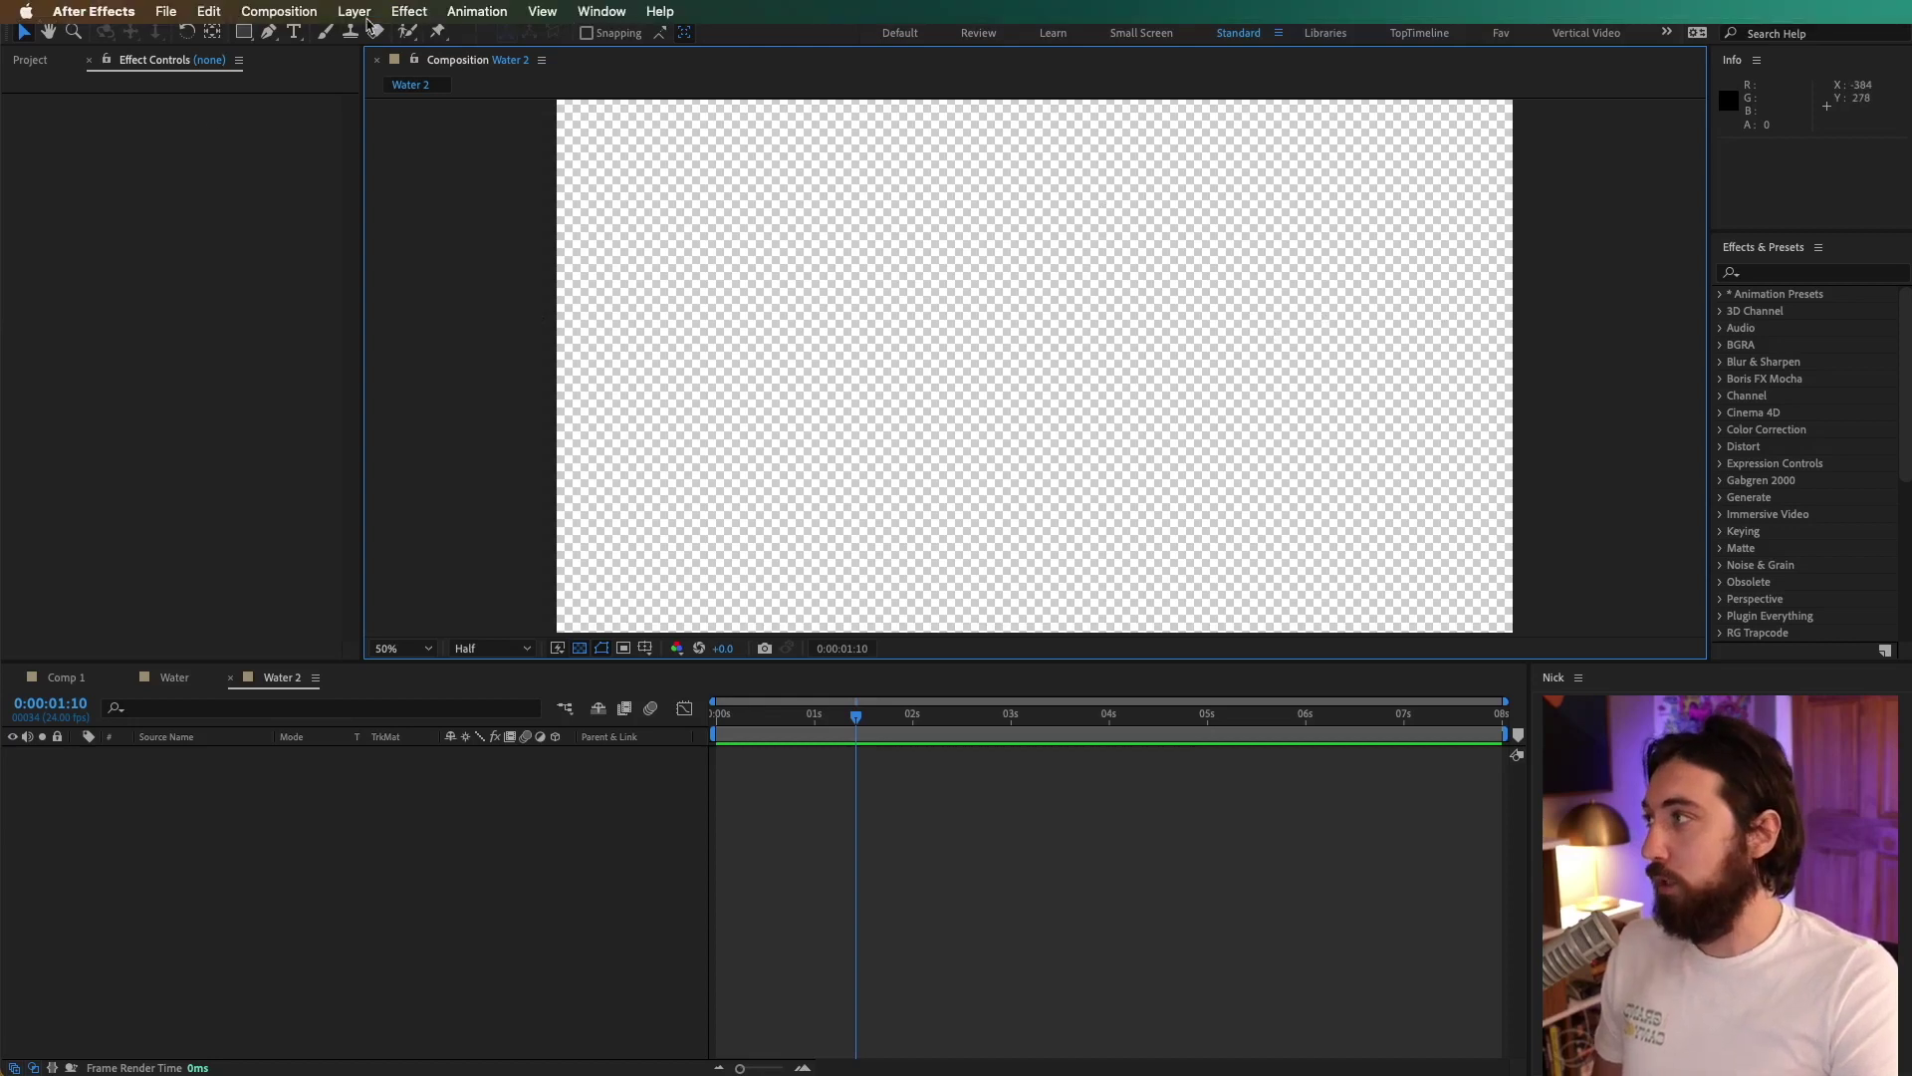
pyautogui.click(356, 11)
pyautogui.moveTo(389, 39)
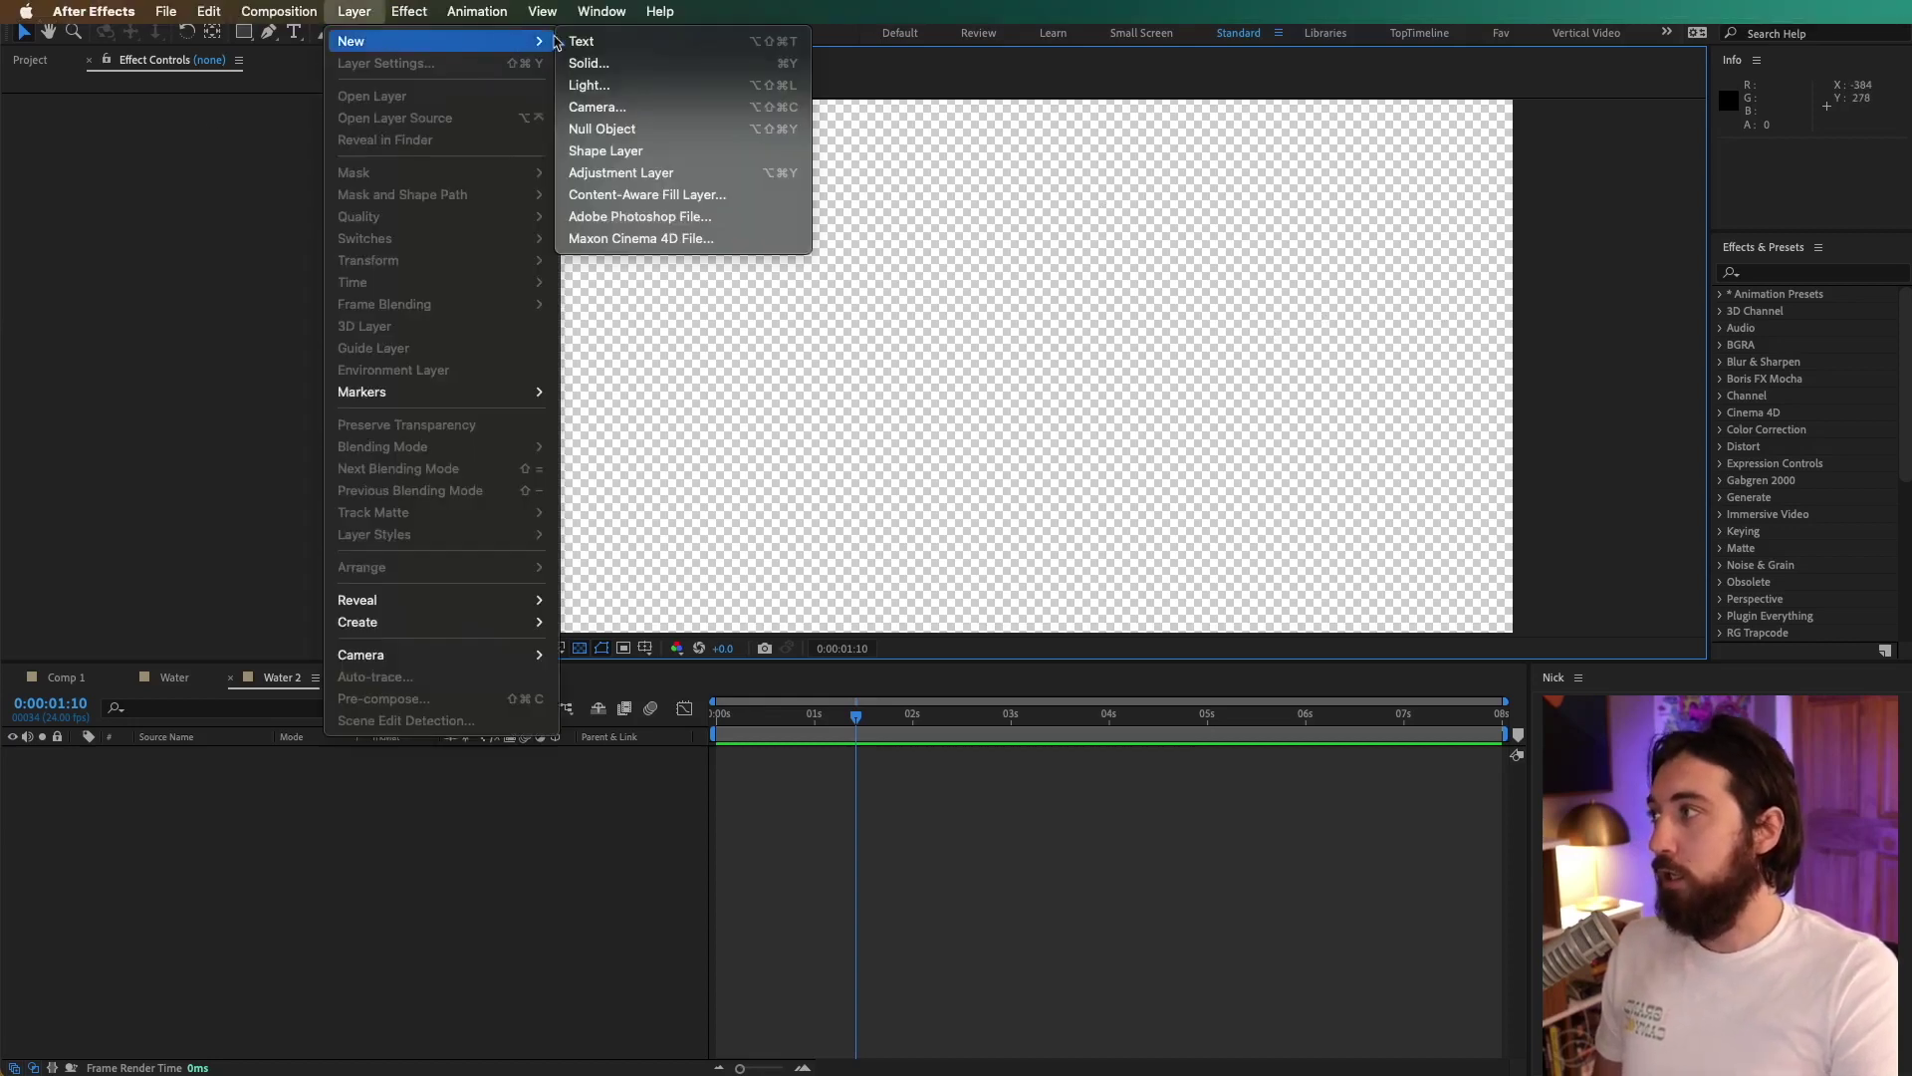
pyautogui.click(589, 63)
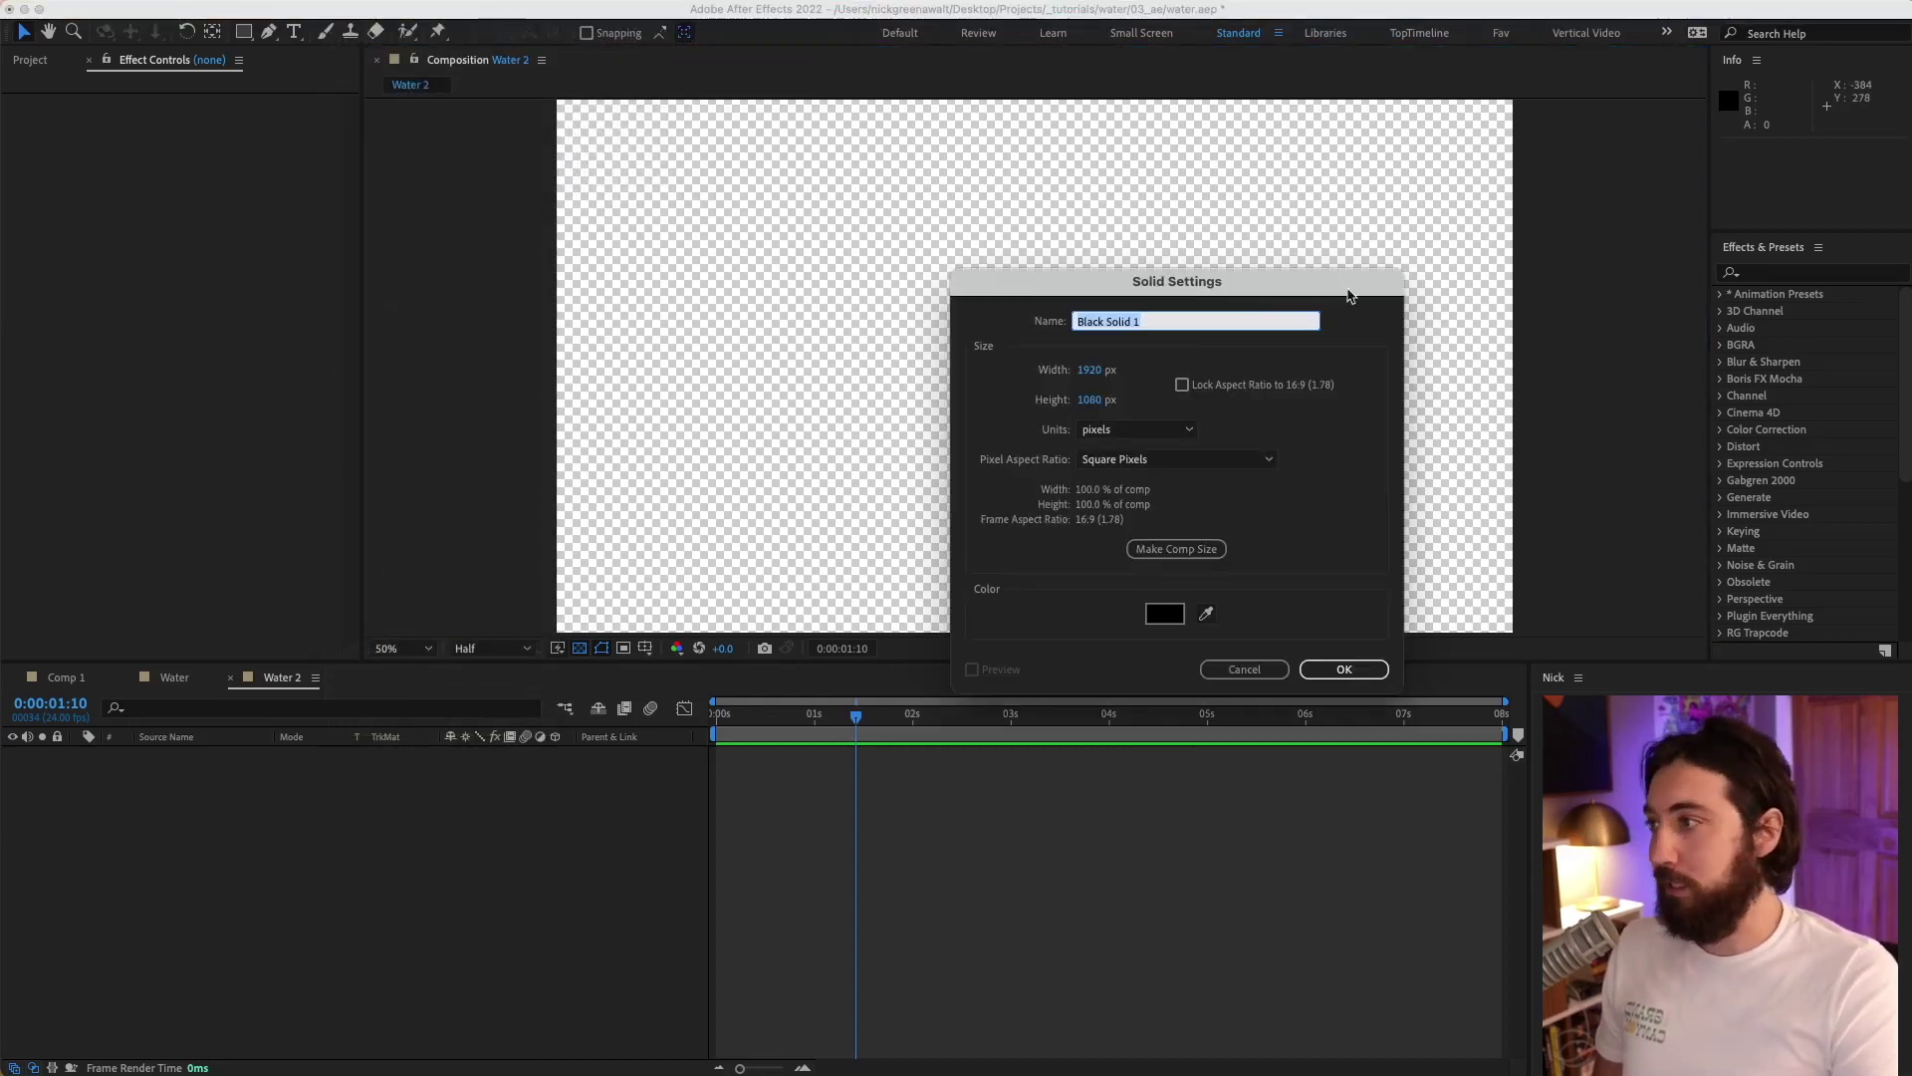
pyautogui.write('ba')
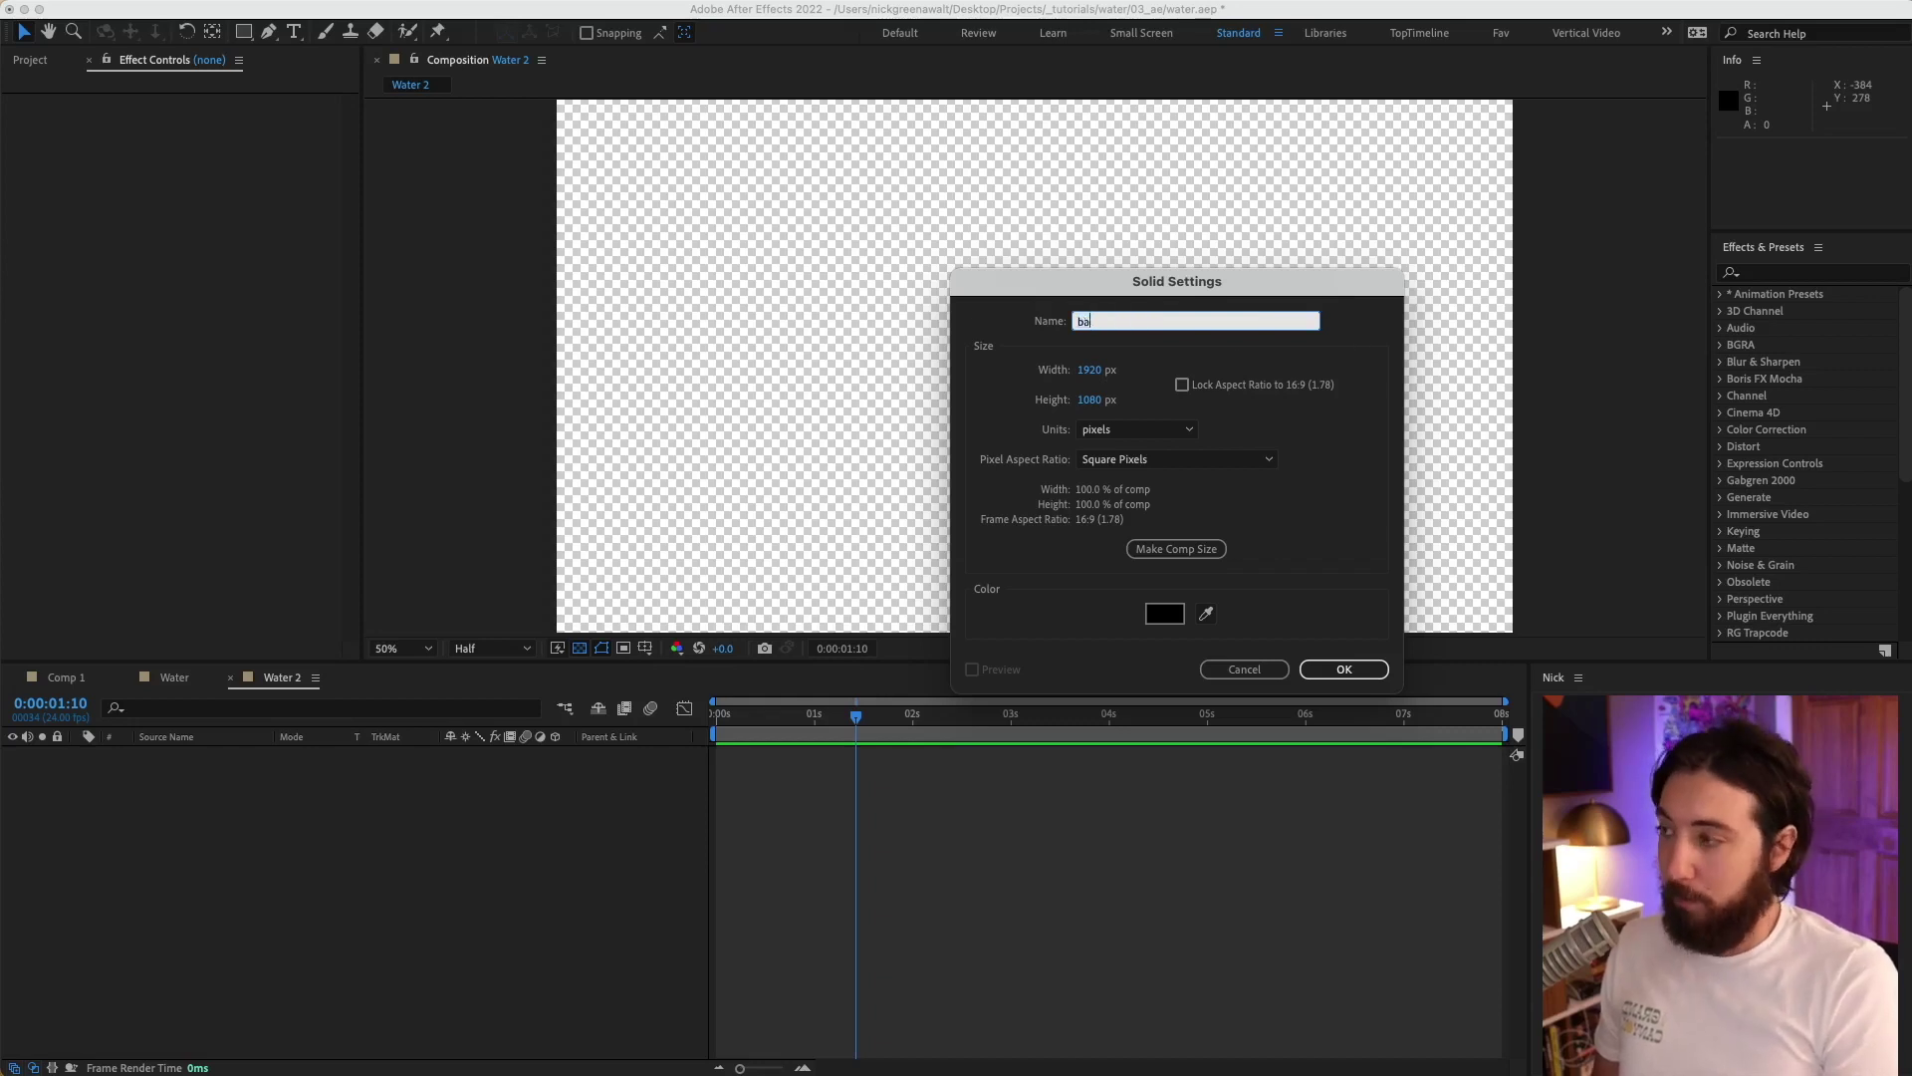
pyautogui.write('ckground')
pyautogui.press('Return')
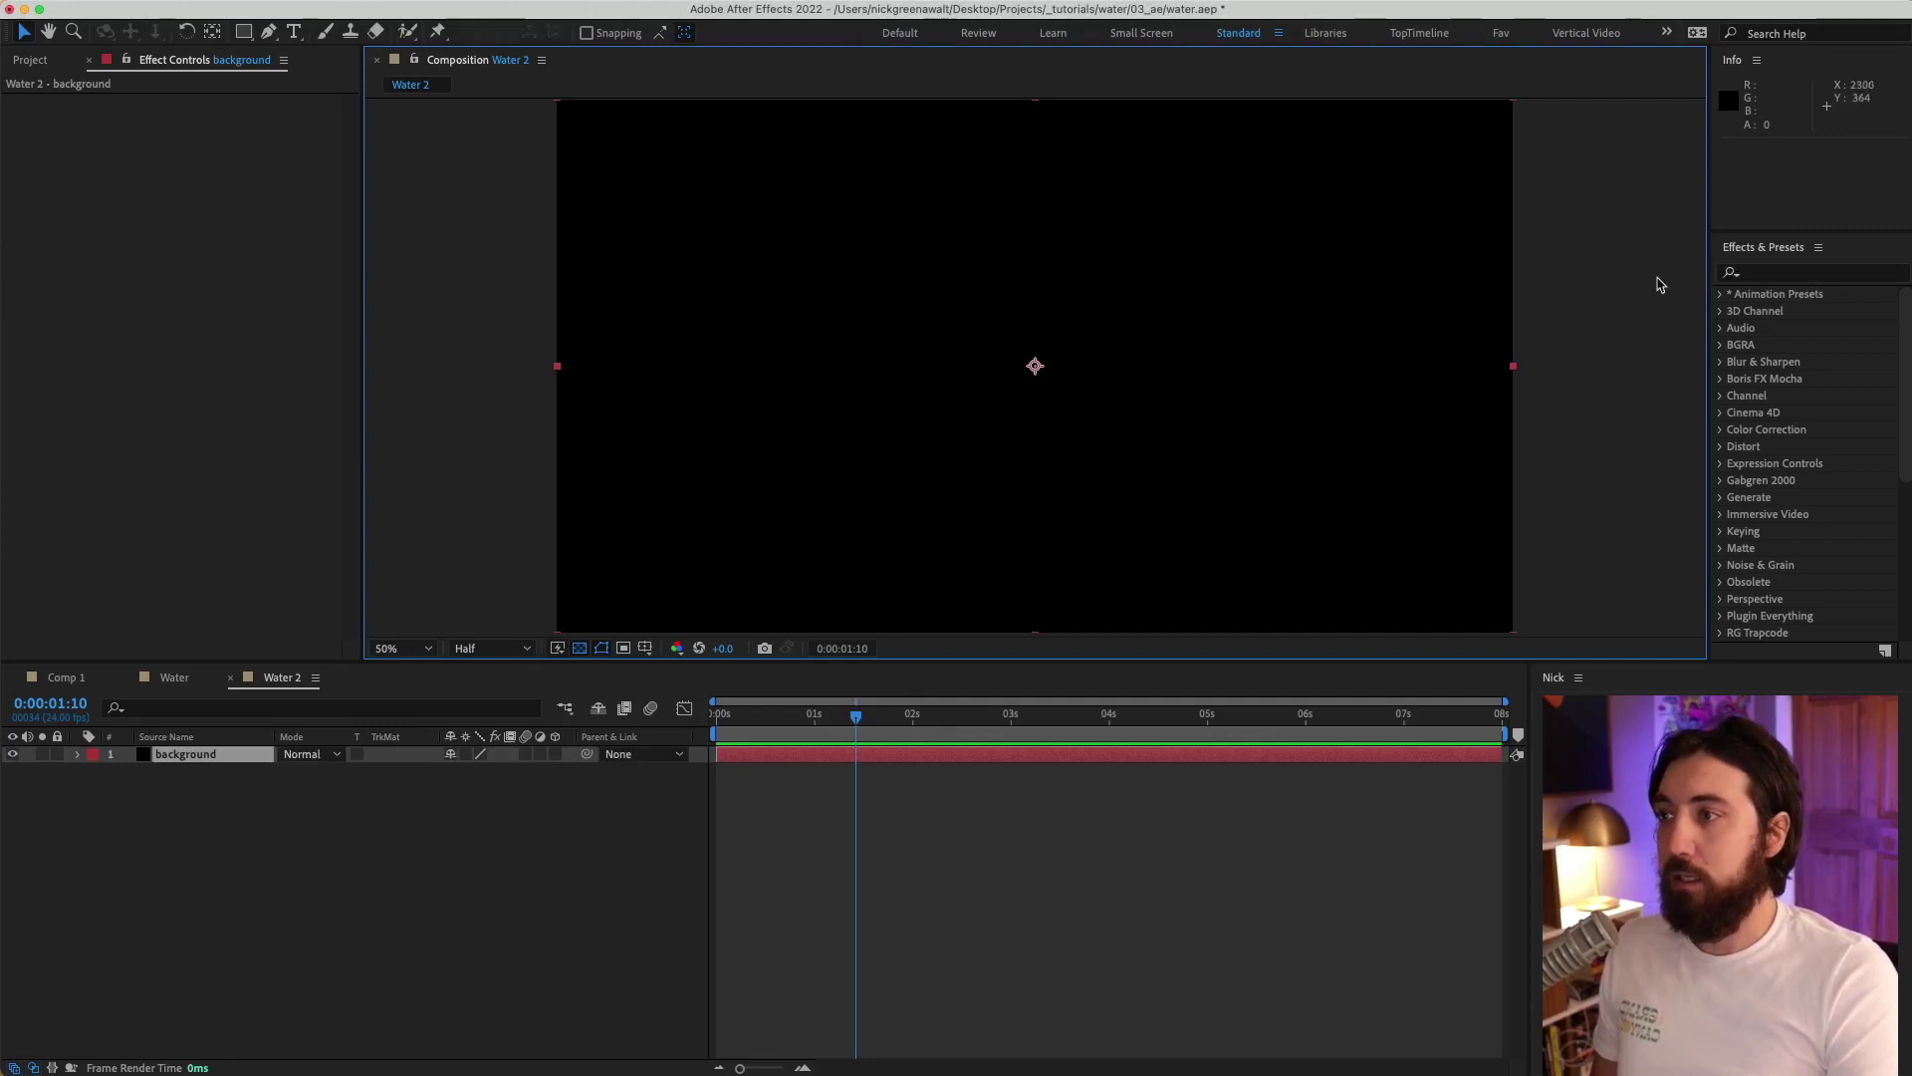
# Apply Gradient Ramp to the background layer and move its start point near the top.
pyautogui.click(1788, 274)
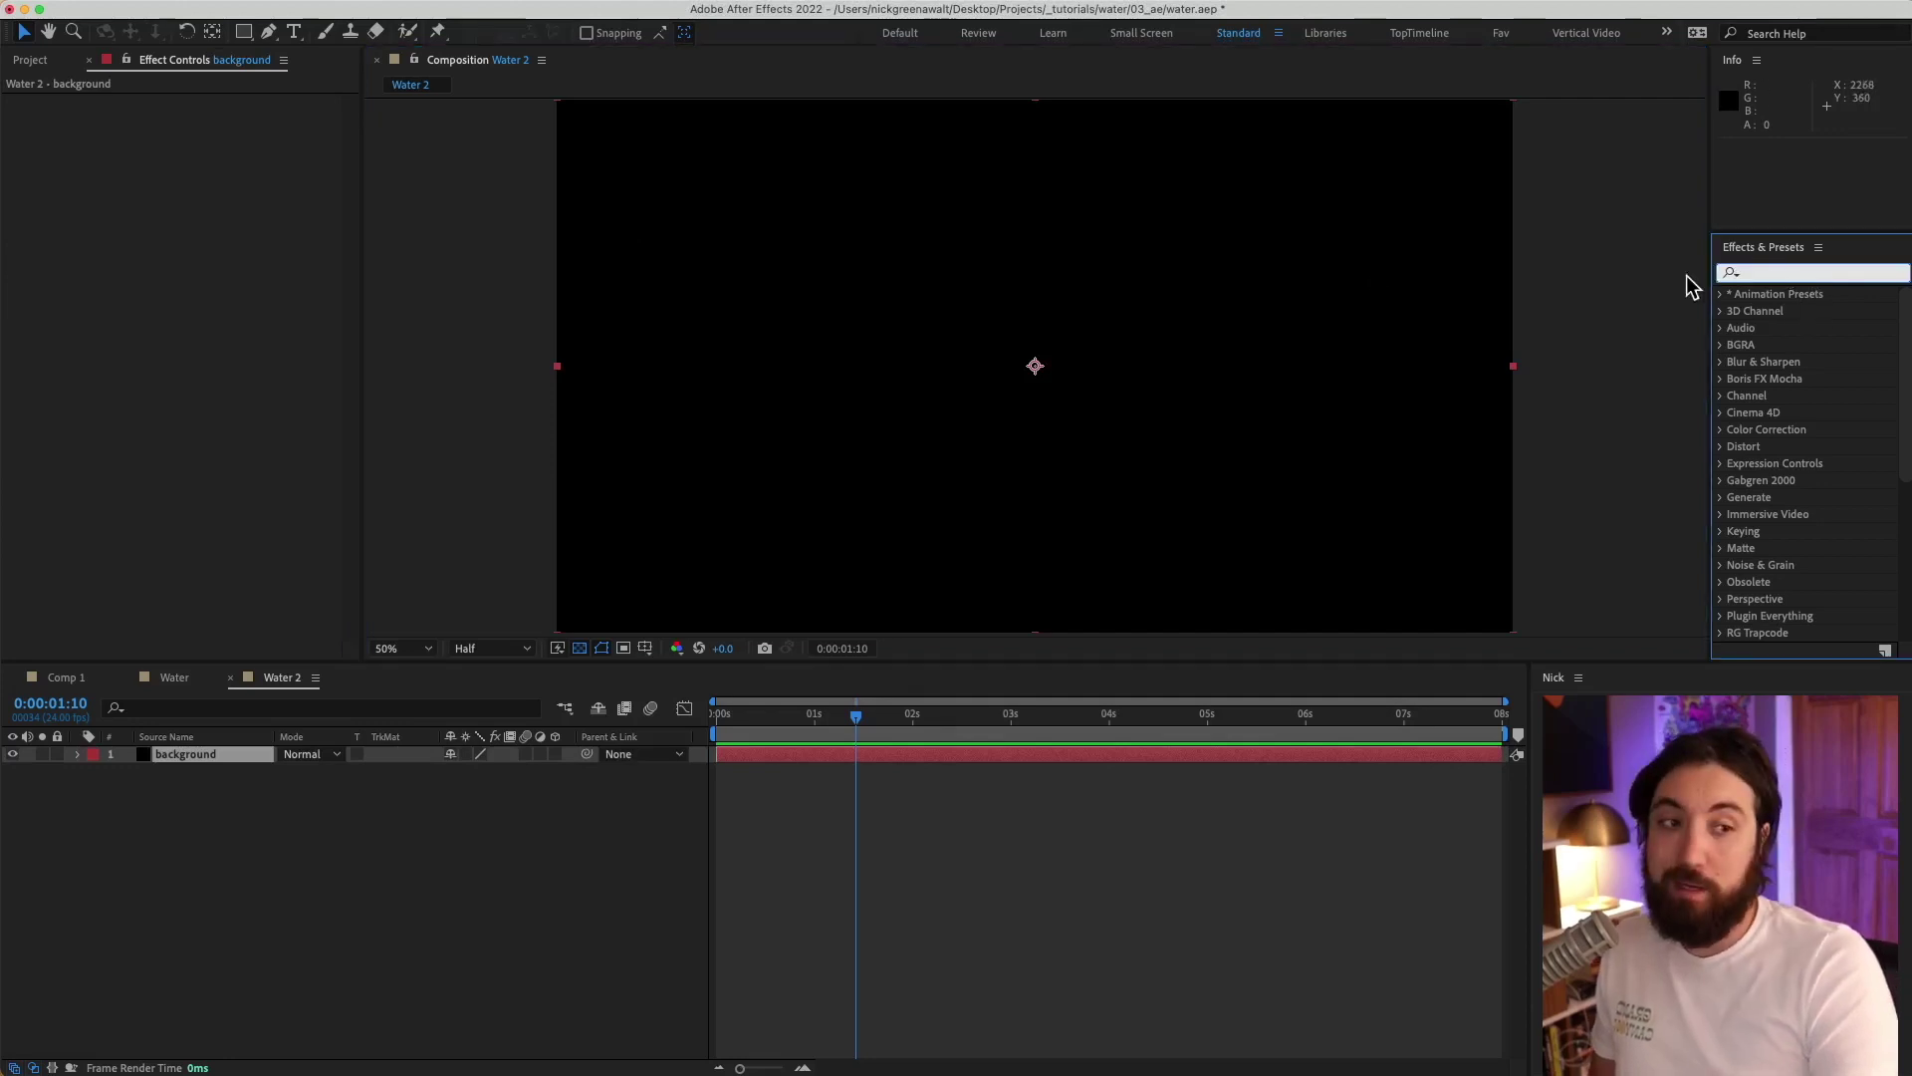
pyautogui.click(1335, 274)
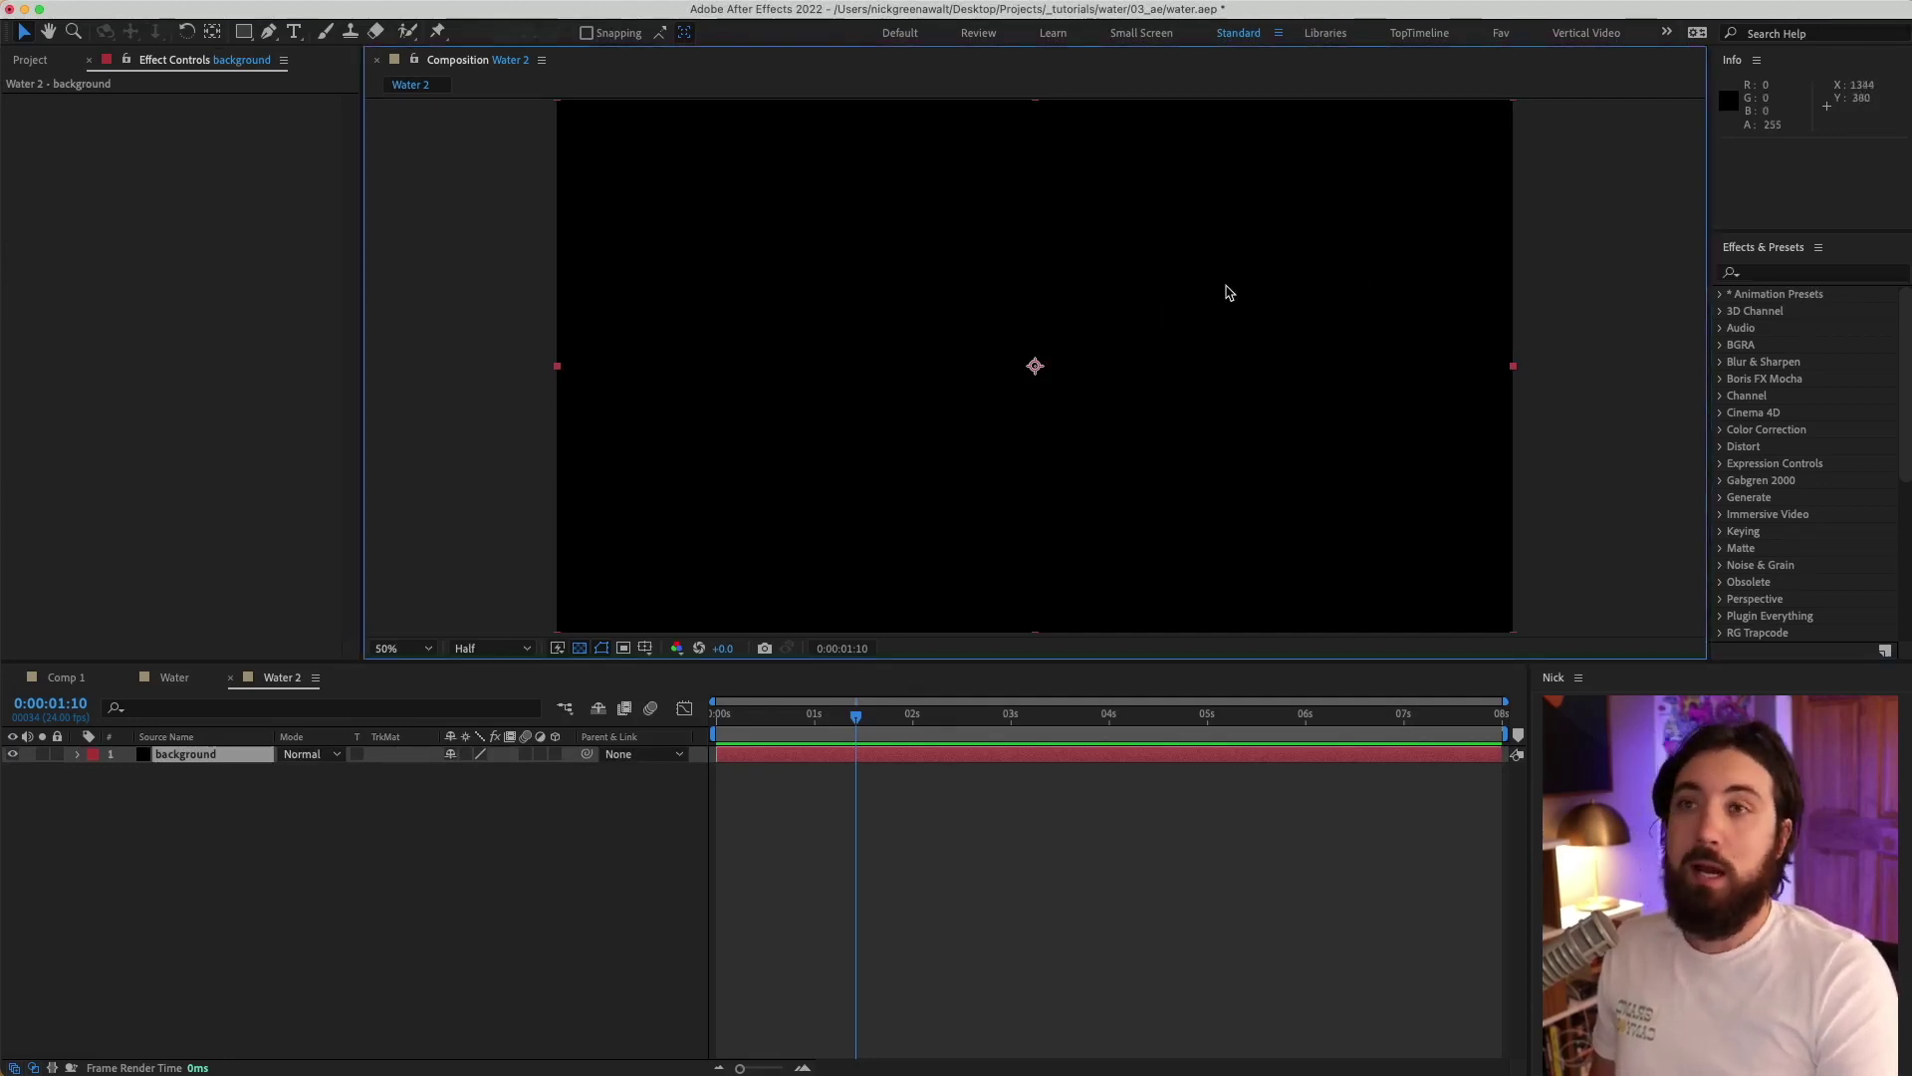
pyautogui.hotkey('ctrl', 'space')
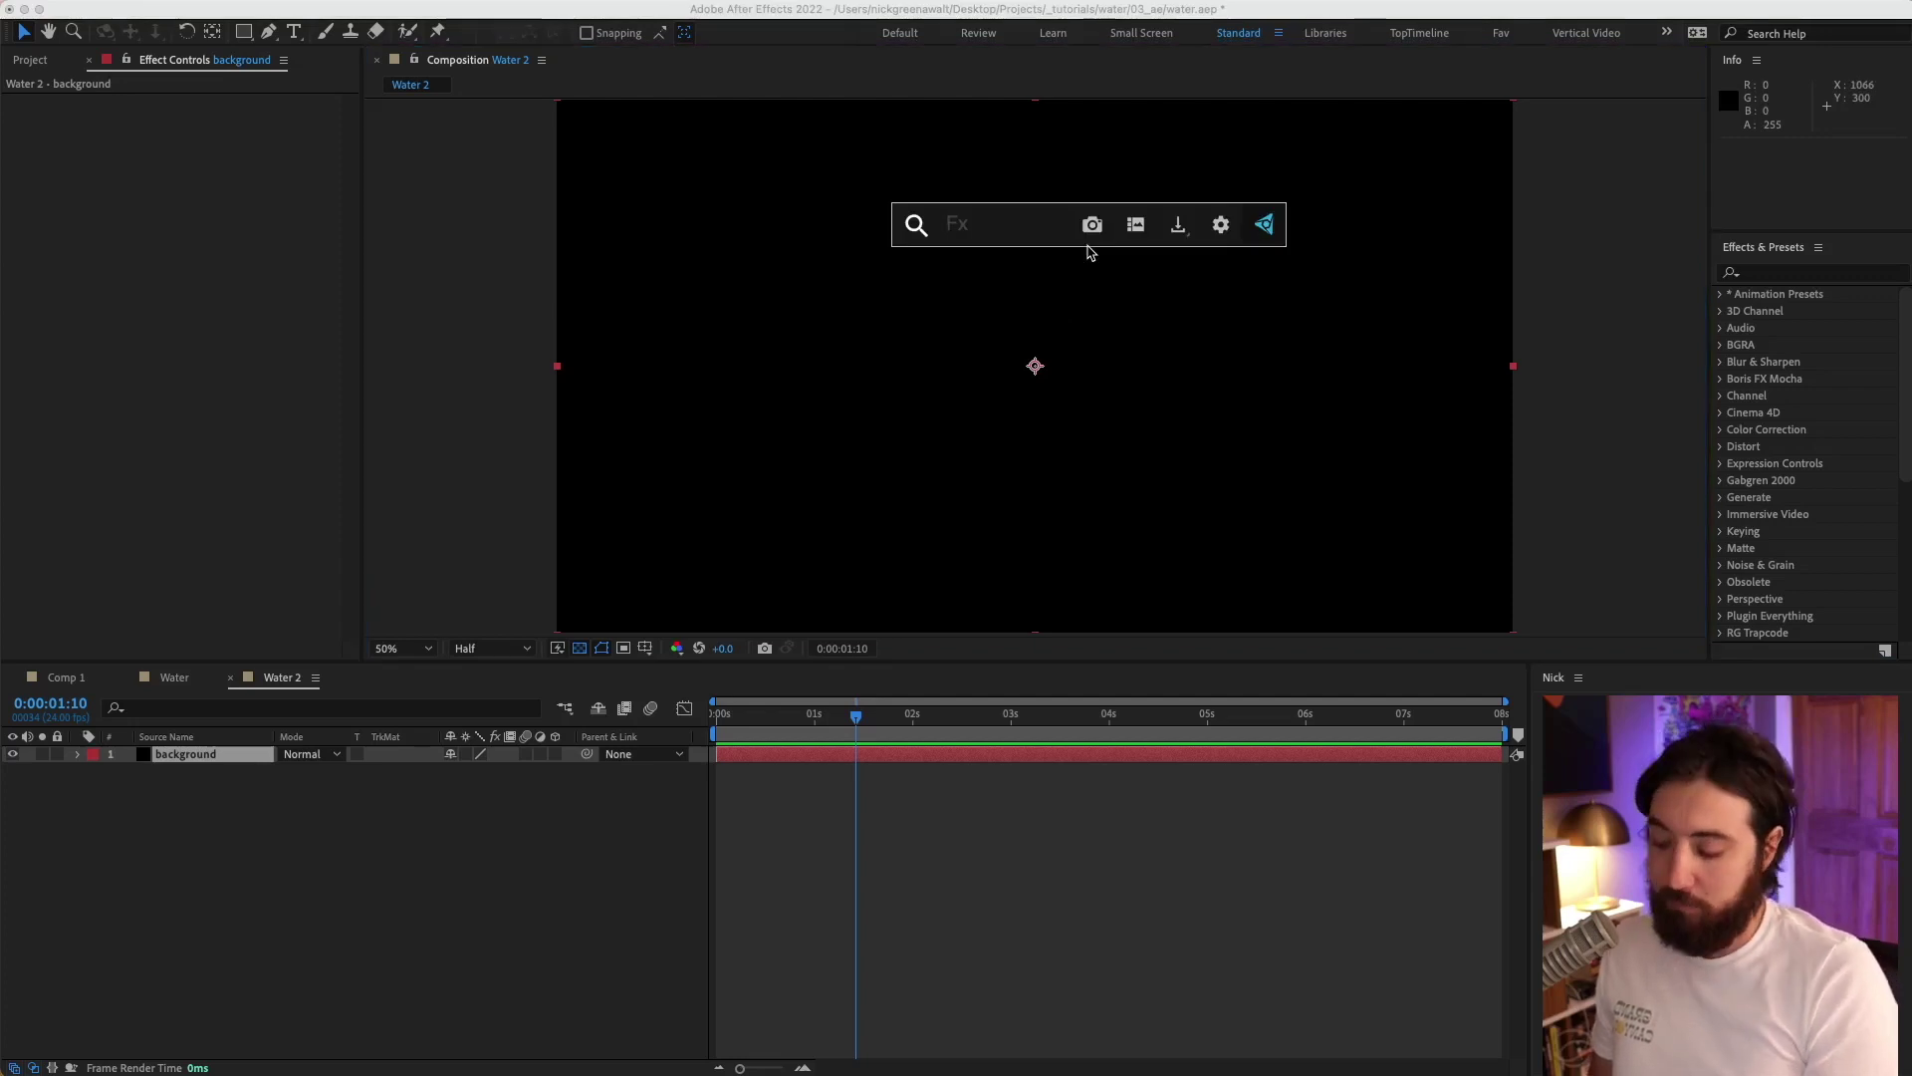
pyautogui.write('gradient')
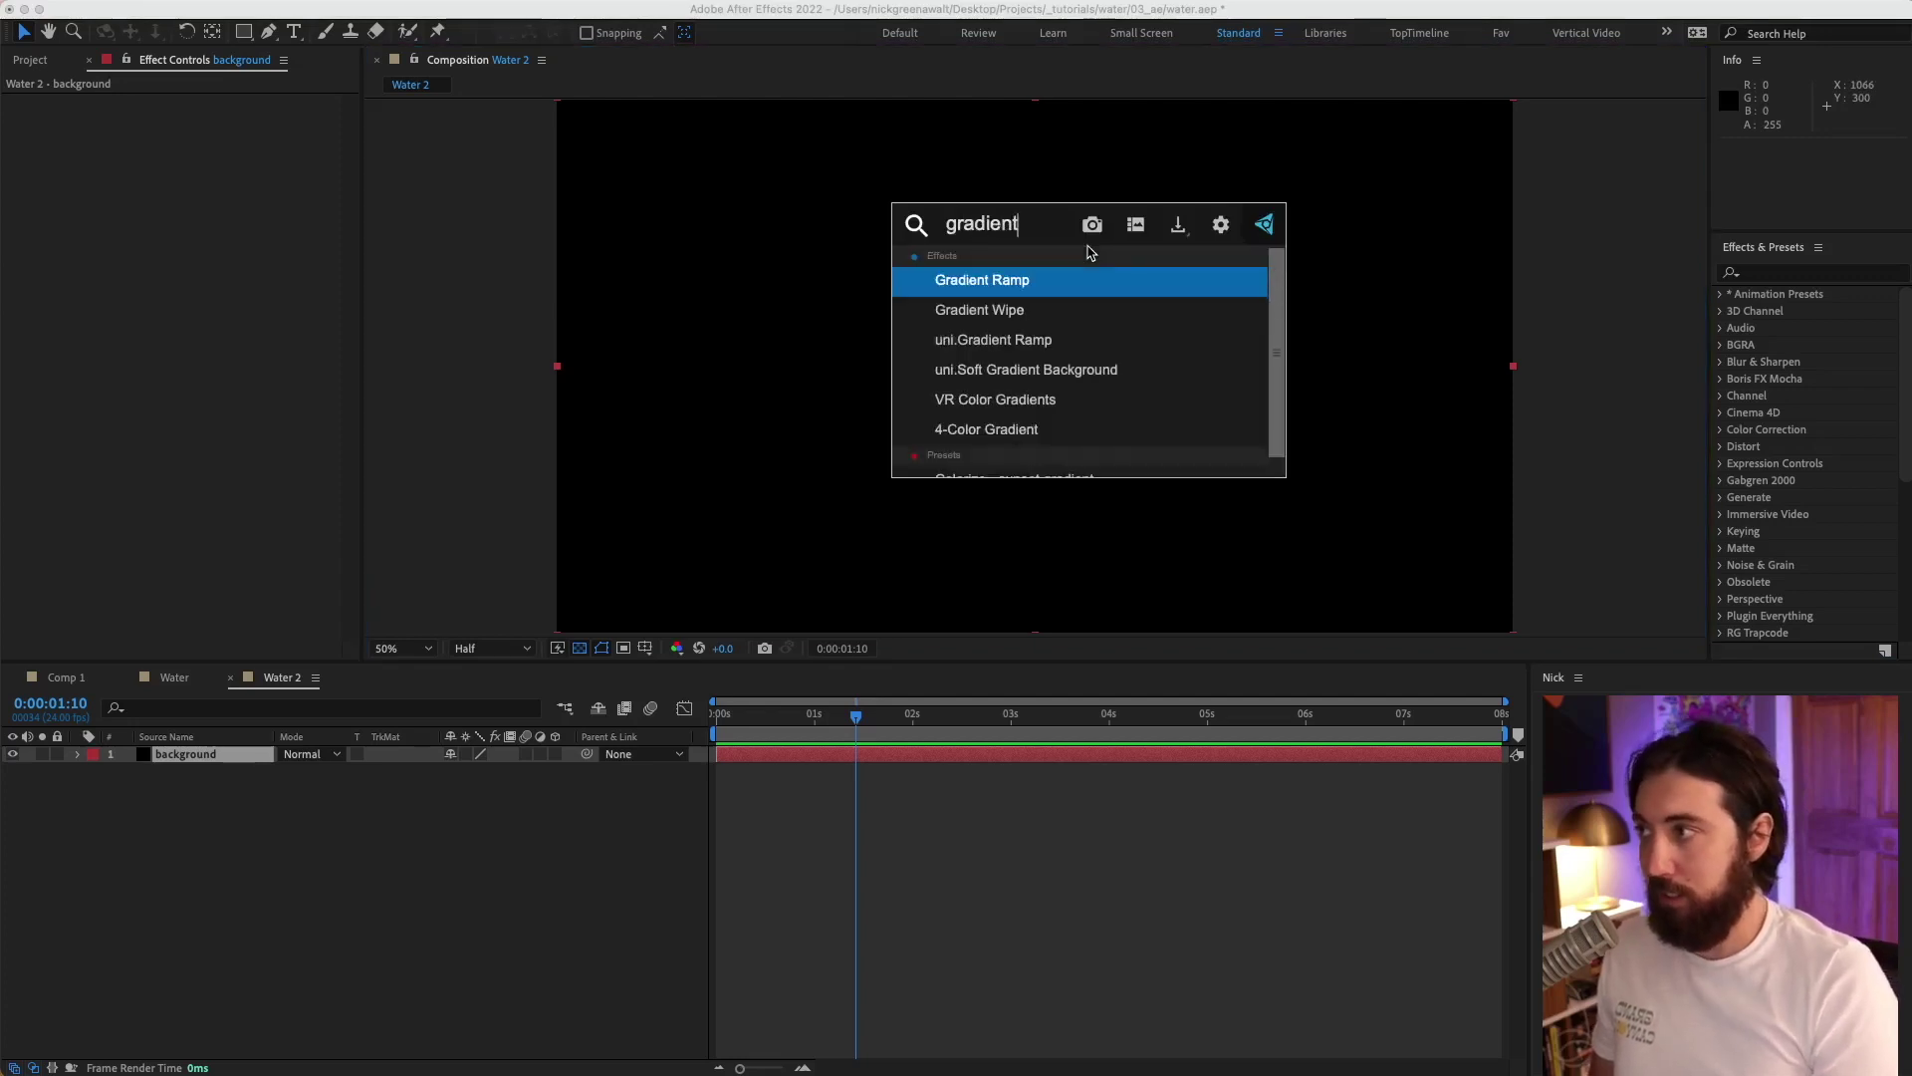
pyautogui.click(1066, 285)
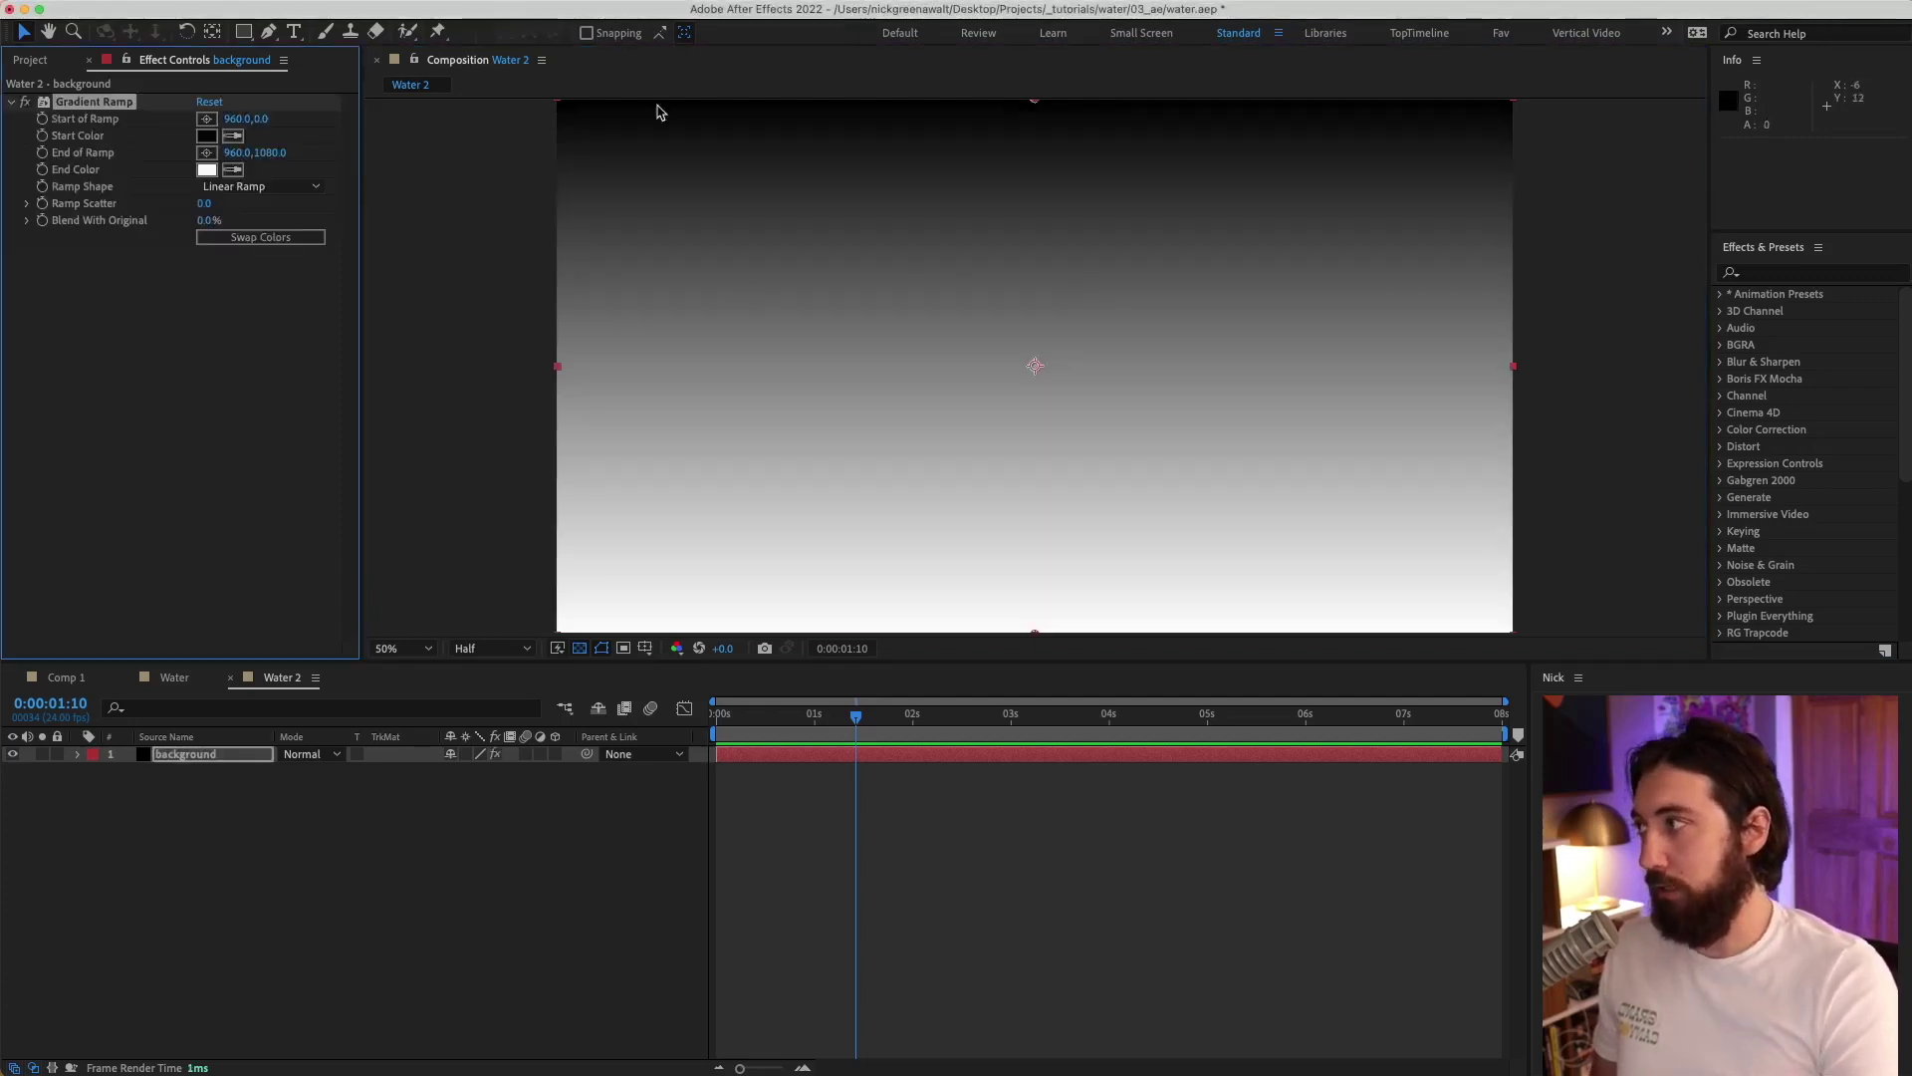
pyautogui.moveTo(1029, 106); pyautogui.dragTo(955, 114)
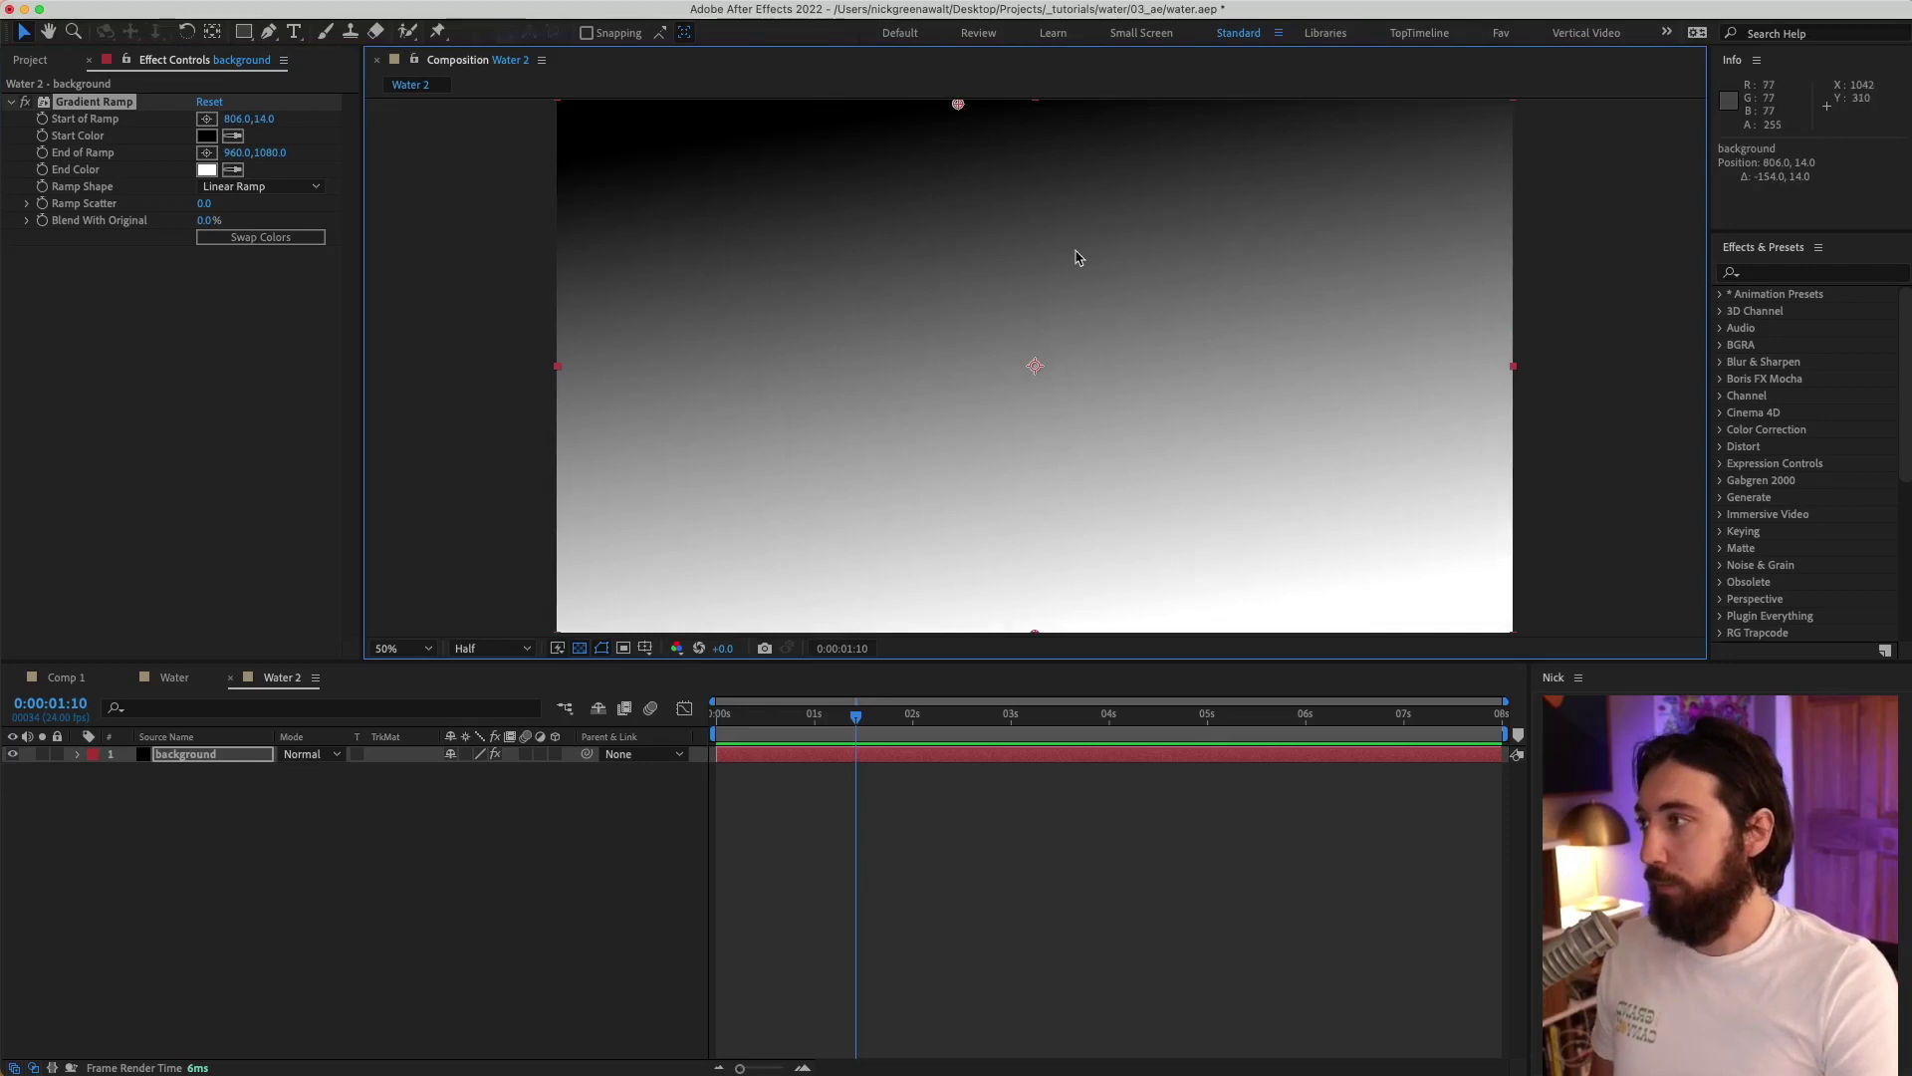
# Set the ramp from 03045E at the top to a lighter blue, then fine-tune both handles.
pyautogui.click(206, 135)
pyautogui.write('03045E')
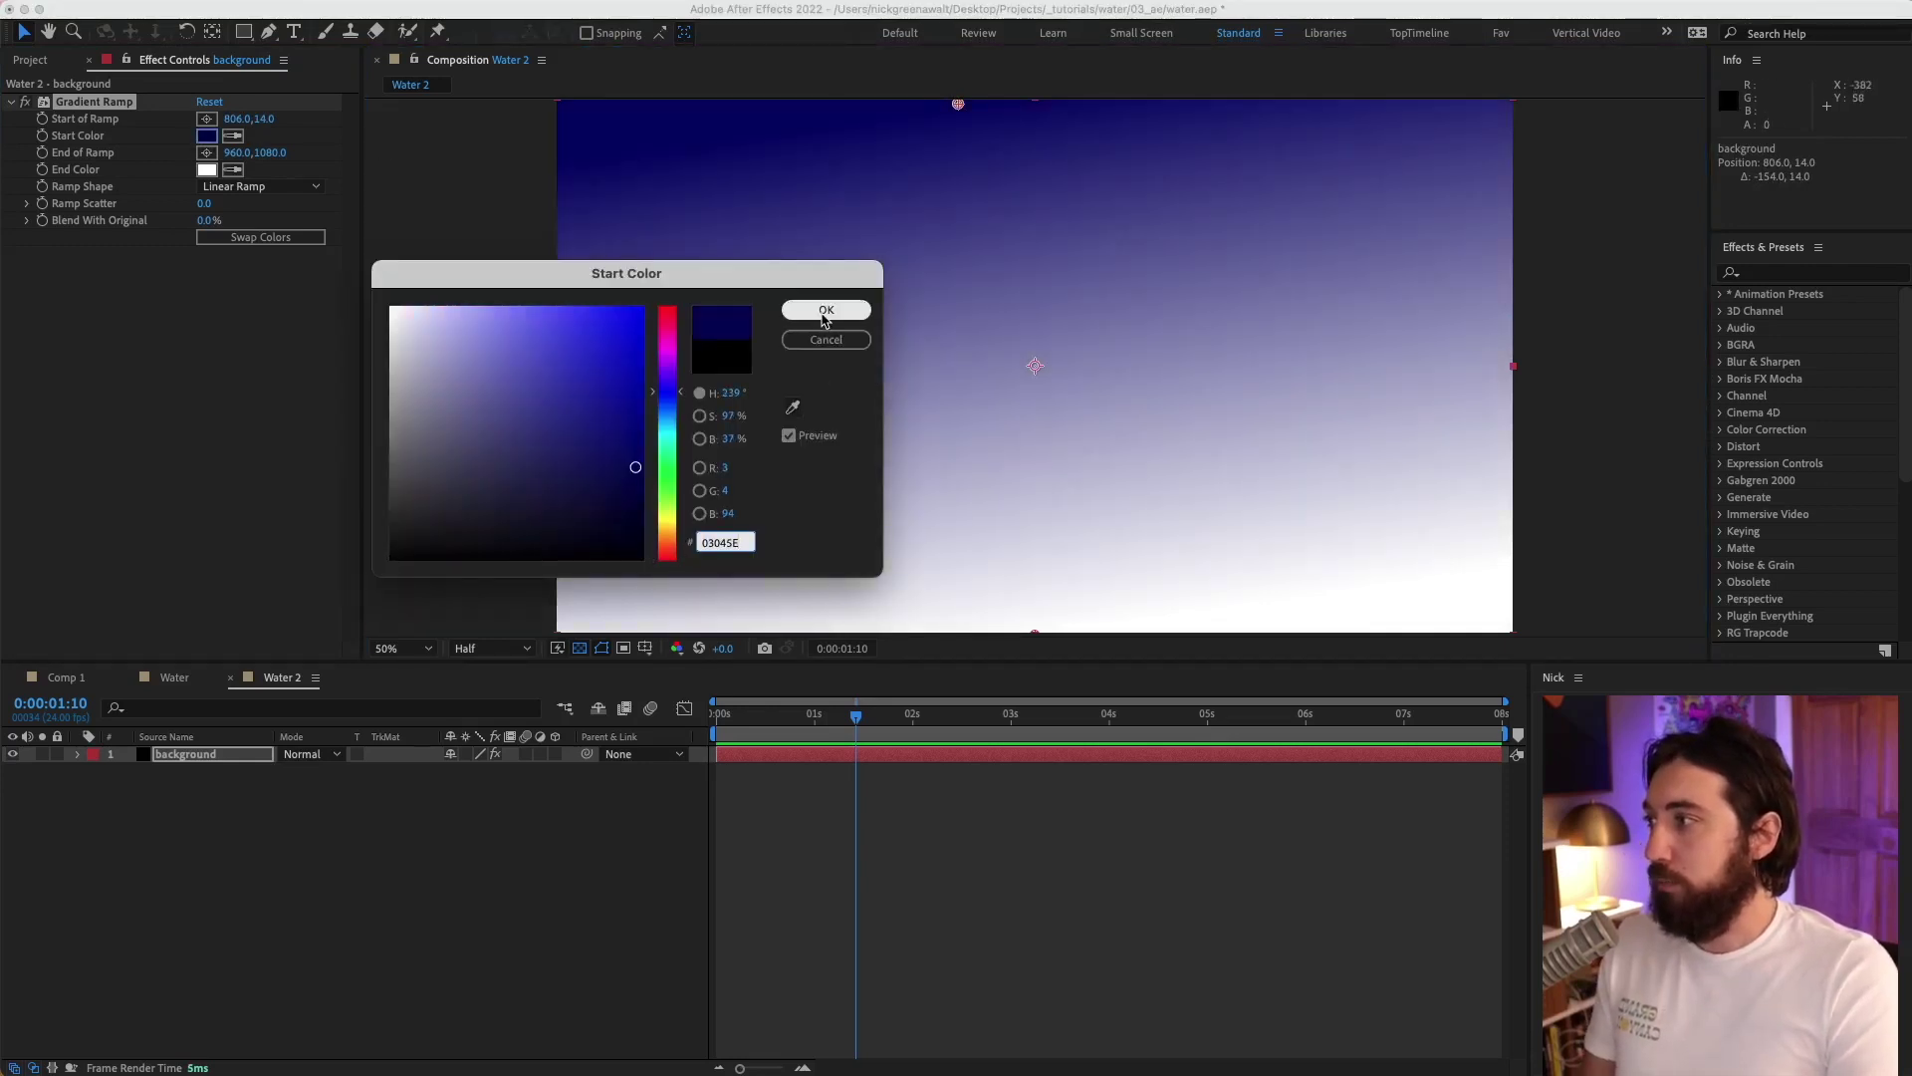
pyautogui.click(825, 311)
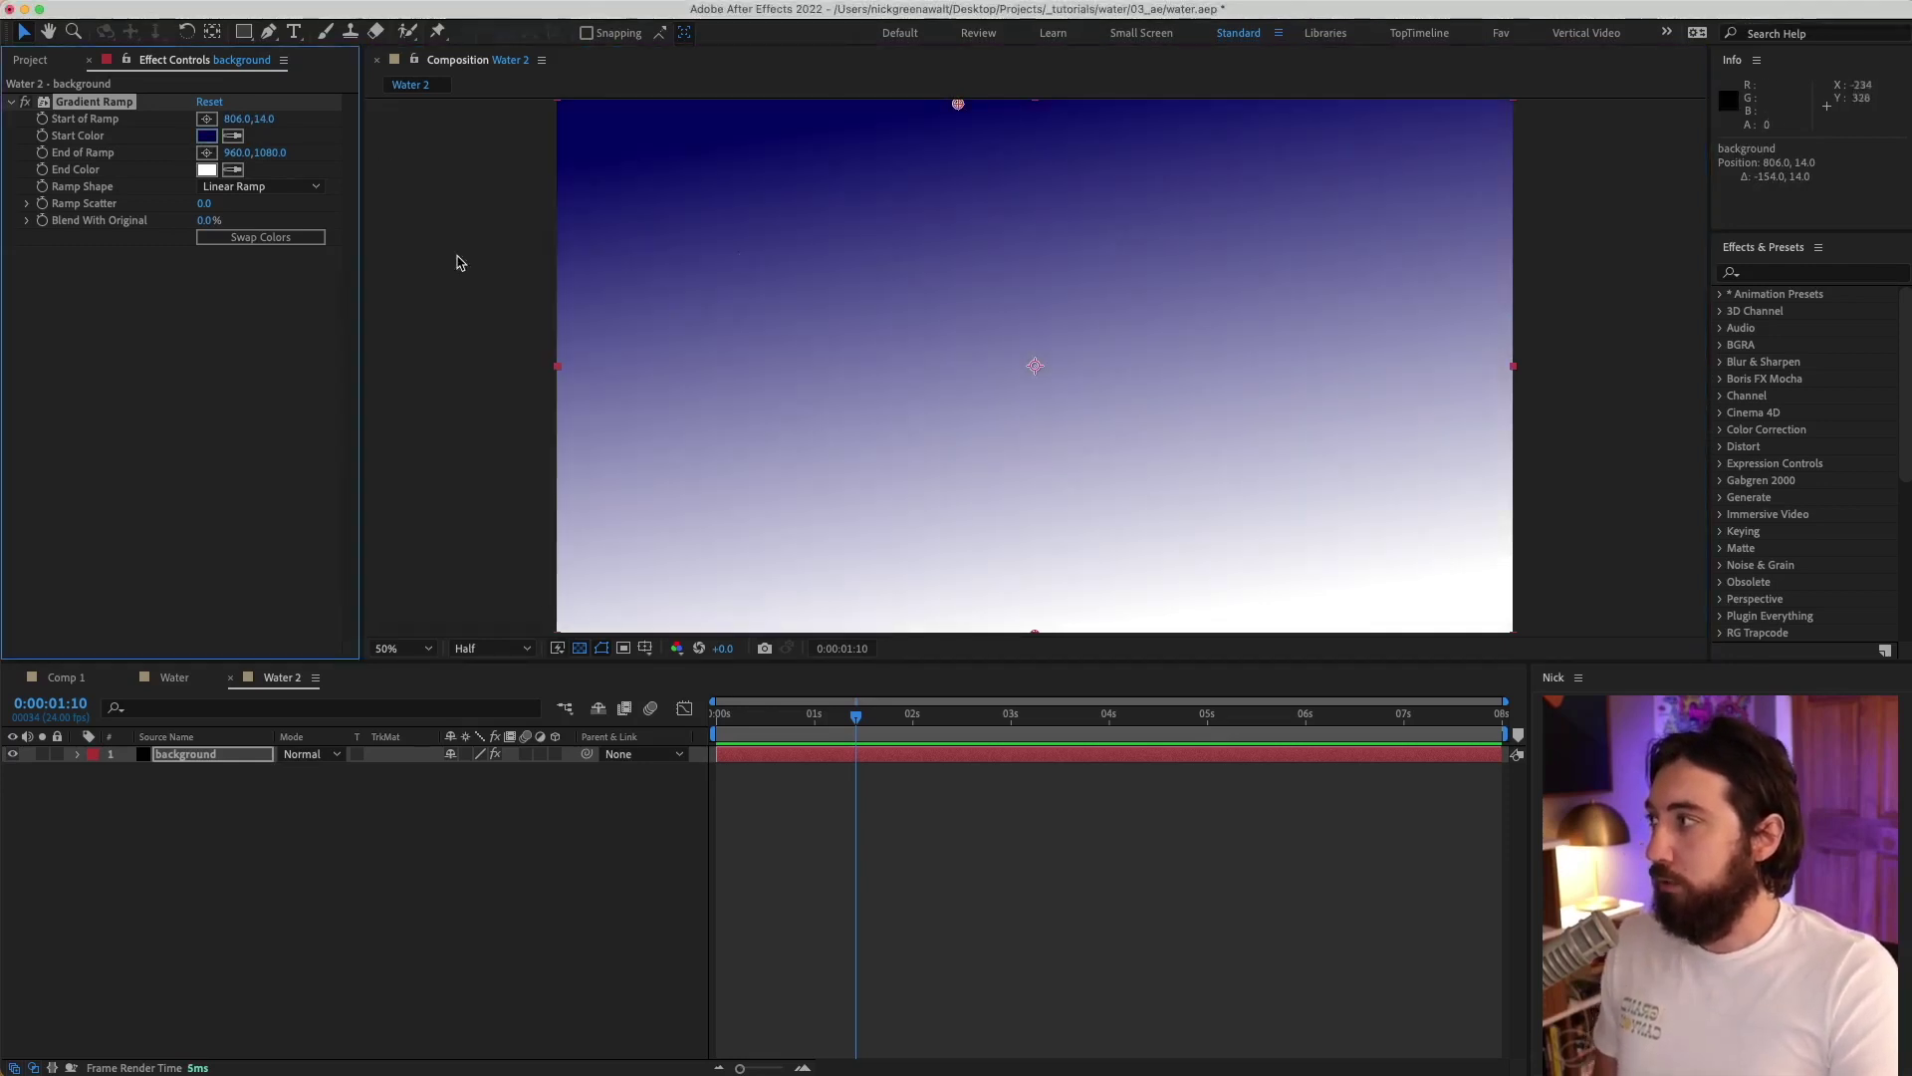
pyautogui.click(206, 169)
pyautogui.press('super+v')
pyautogui.click(826, 311)
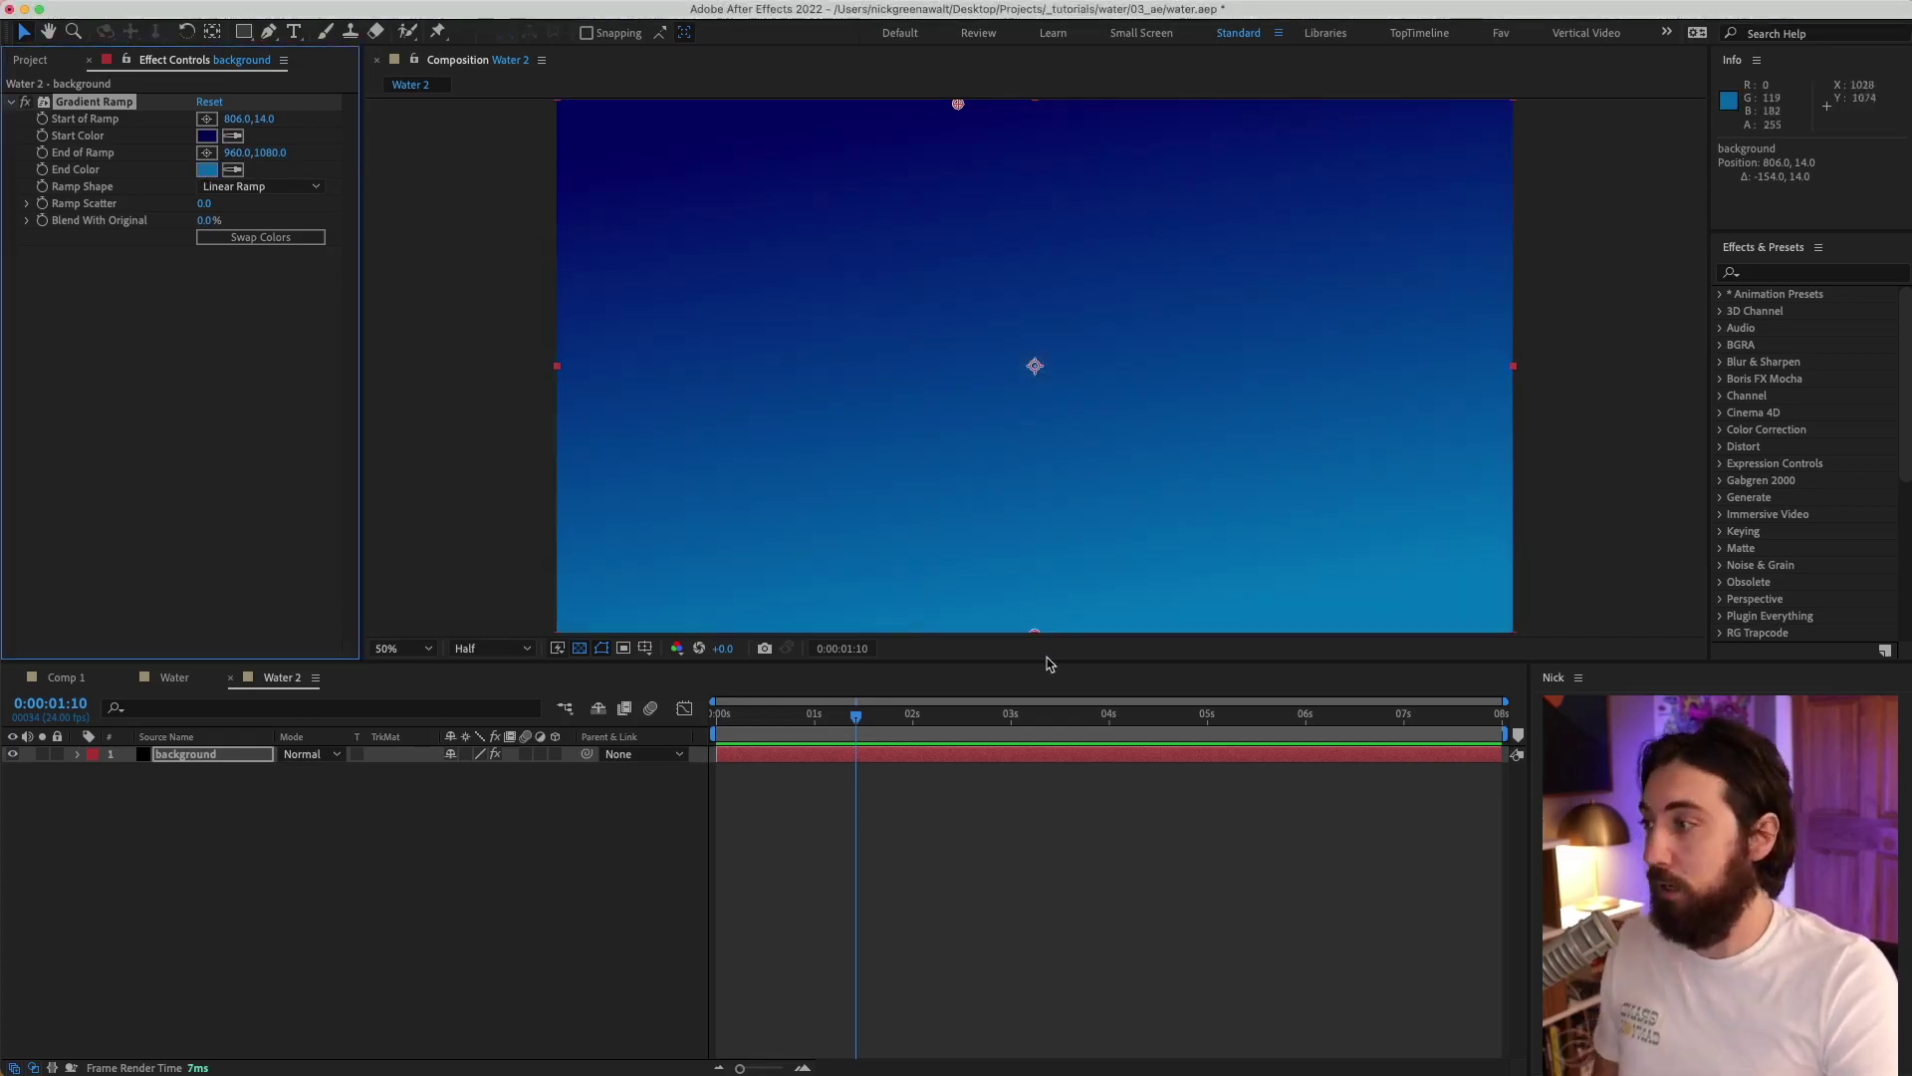
pyautogui.moveTo(1035, 631); pyautogui.dragTo(1035, 616)
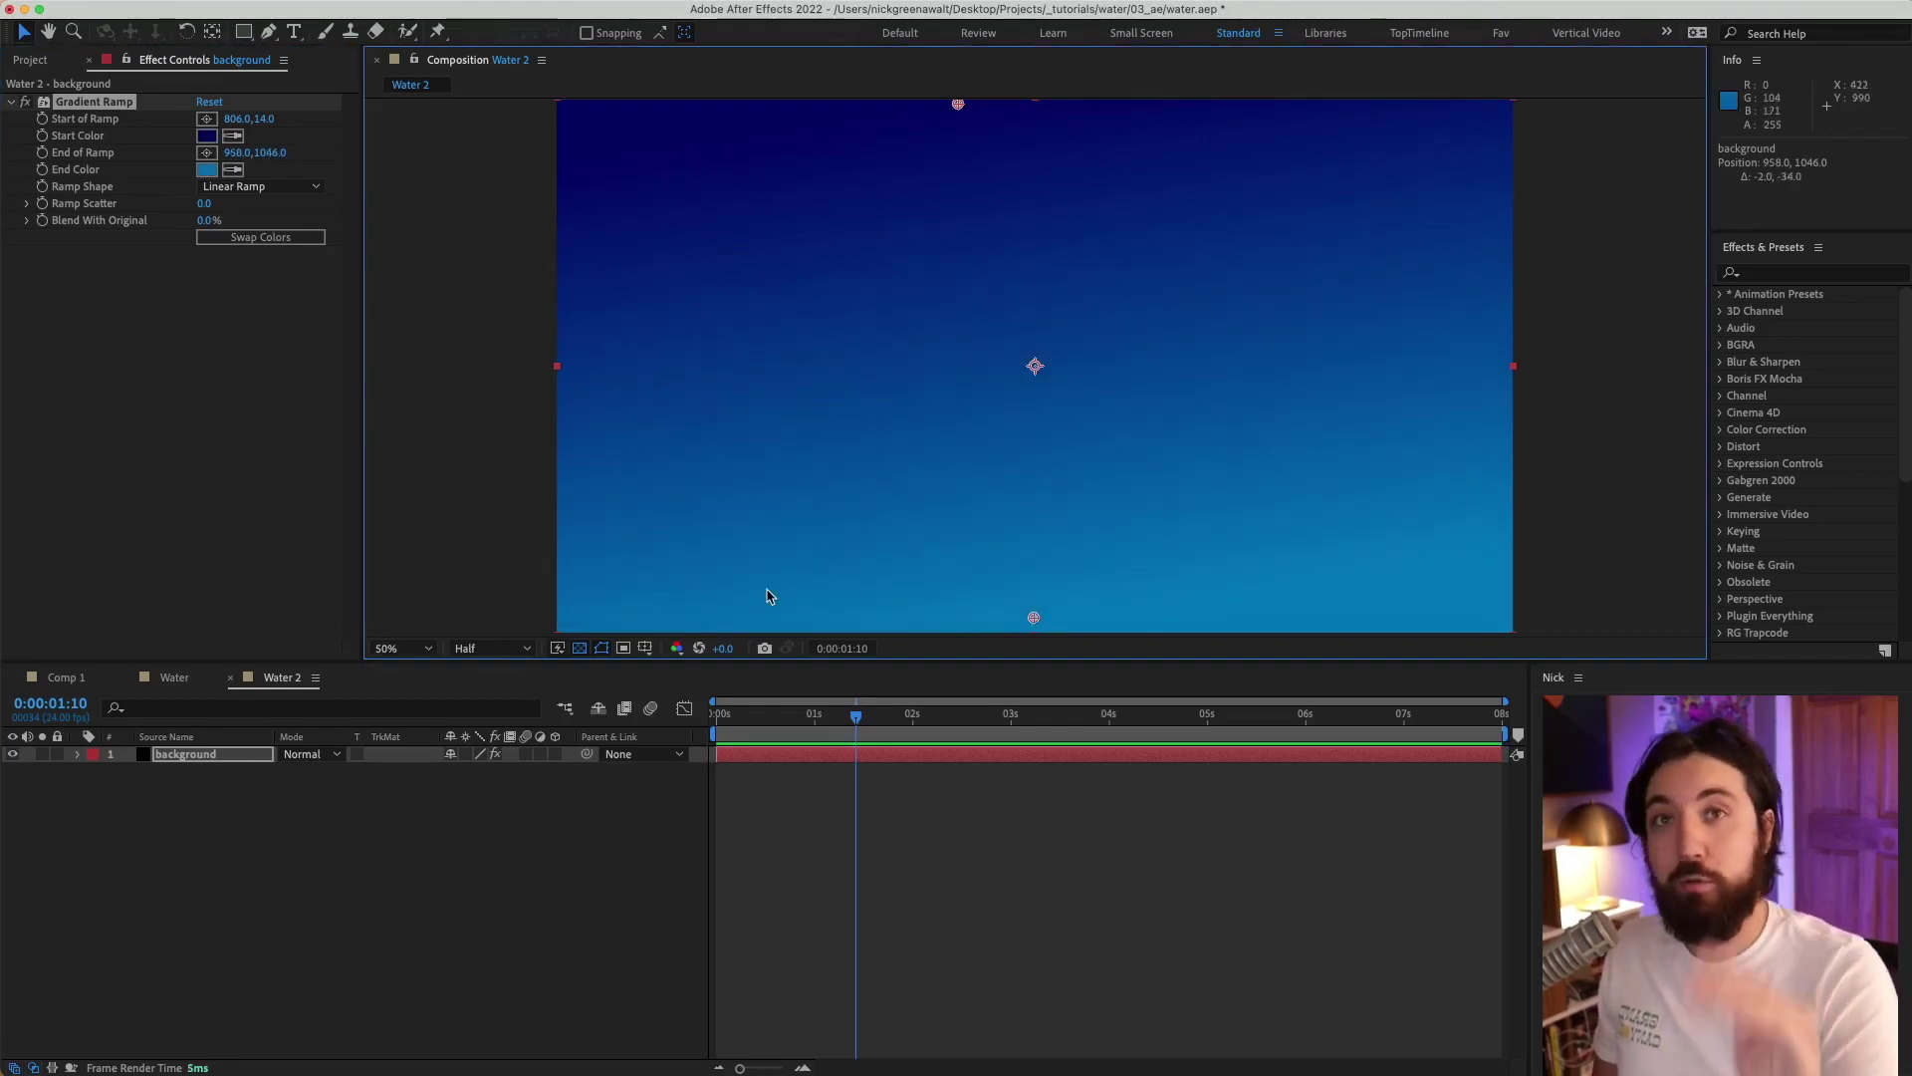
pyautogui.moveTo(959, 104); pyautogui.dragTo(962, 105)
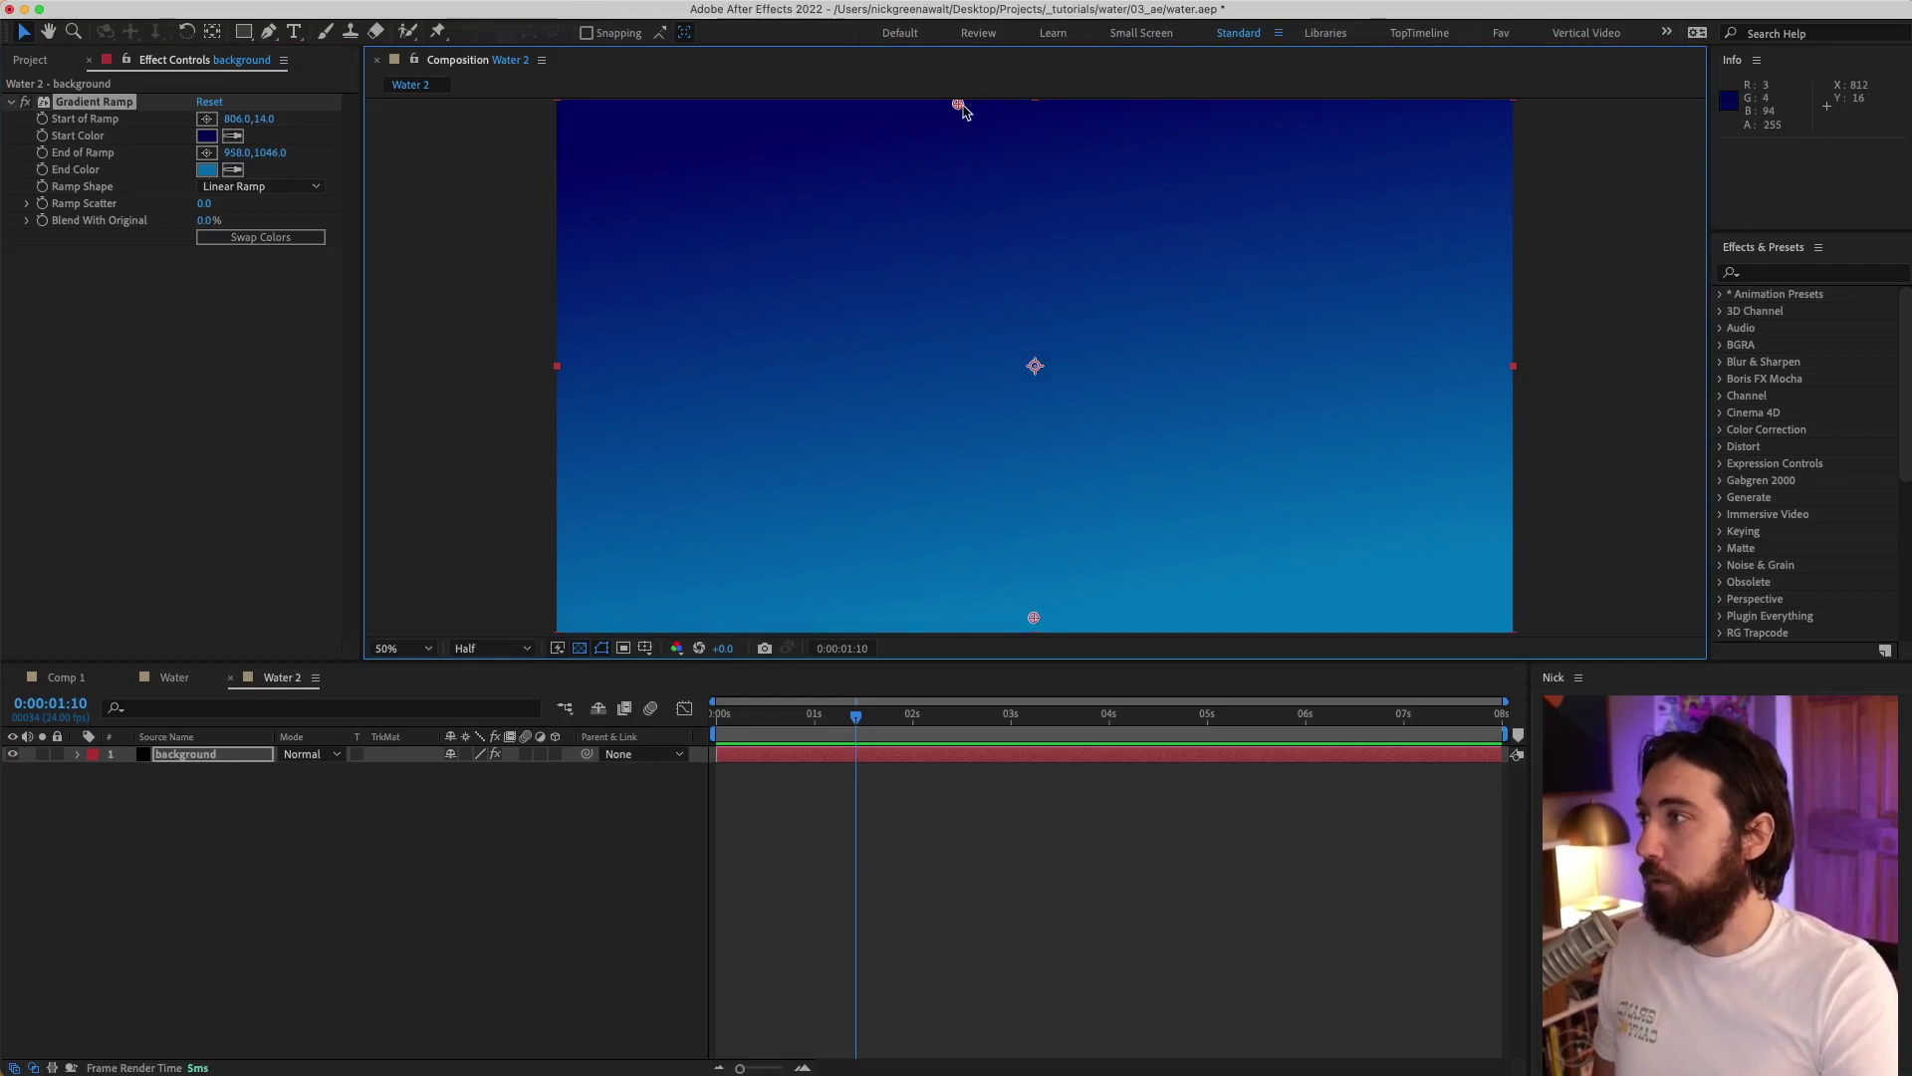
pyautogui.click(941, 876)
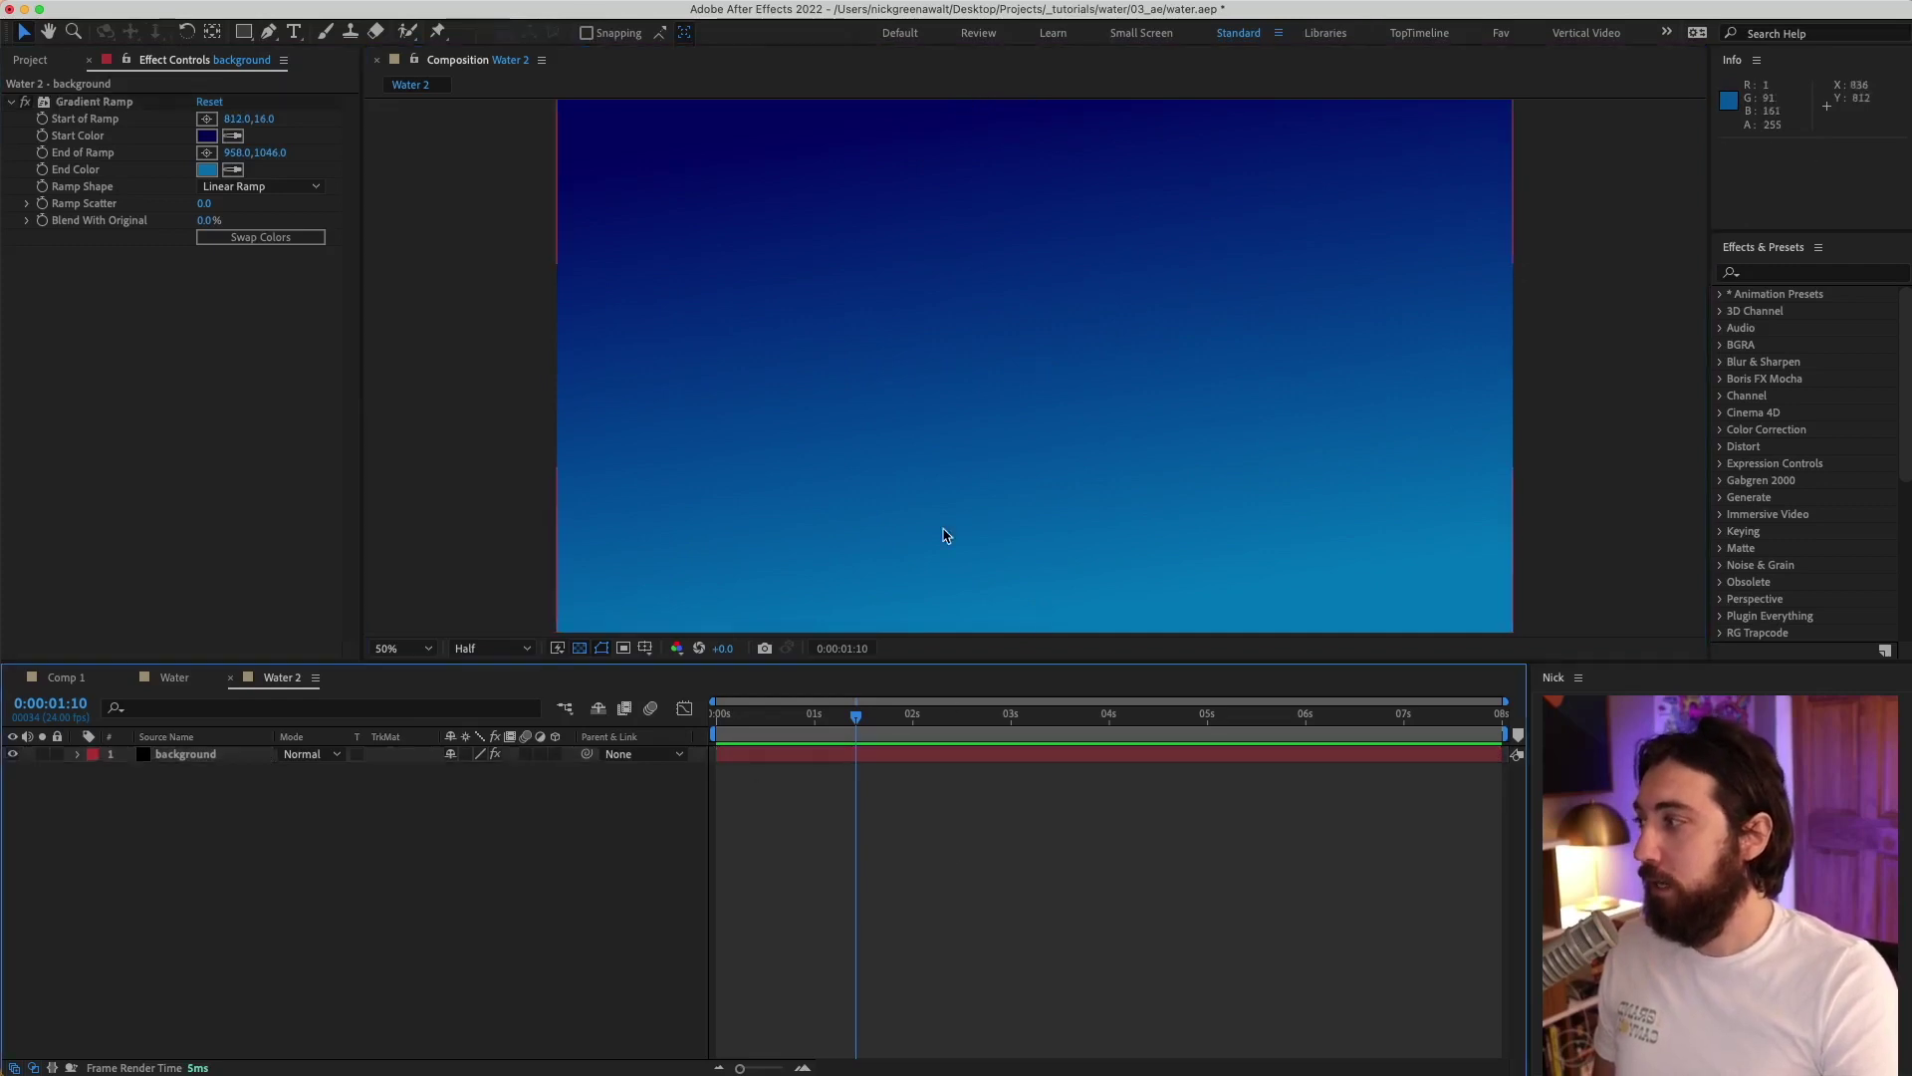
# Add a new solid named 'water' above the background layer.
pyautogui.rightClick(807, 797)
pyautogui.moveTo(996, 808)
pyautogui.click(1120, 873)
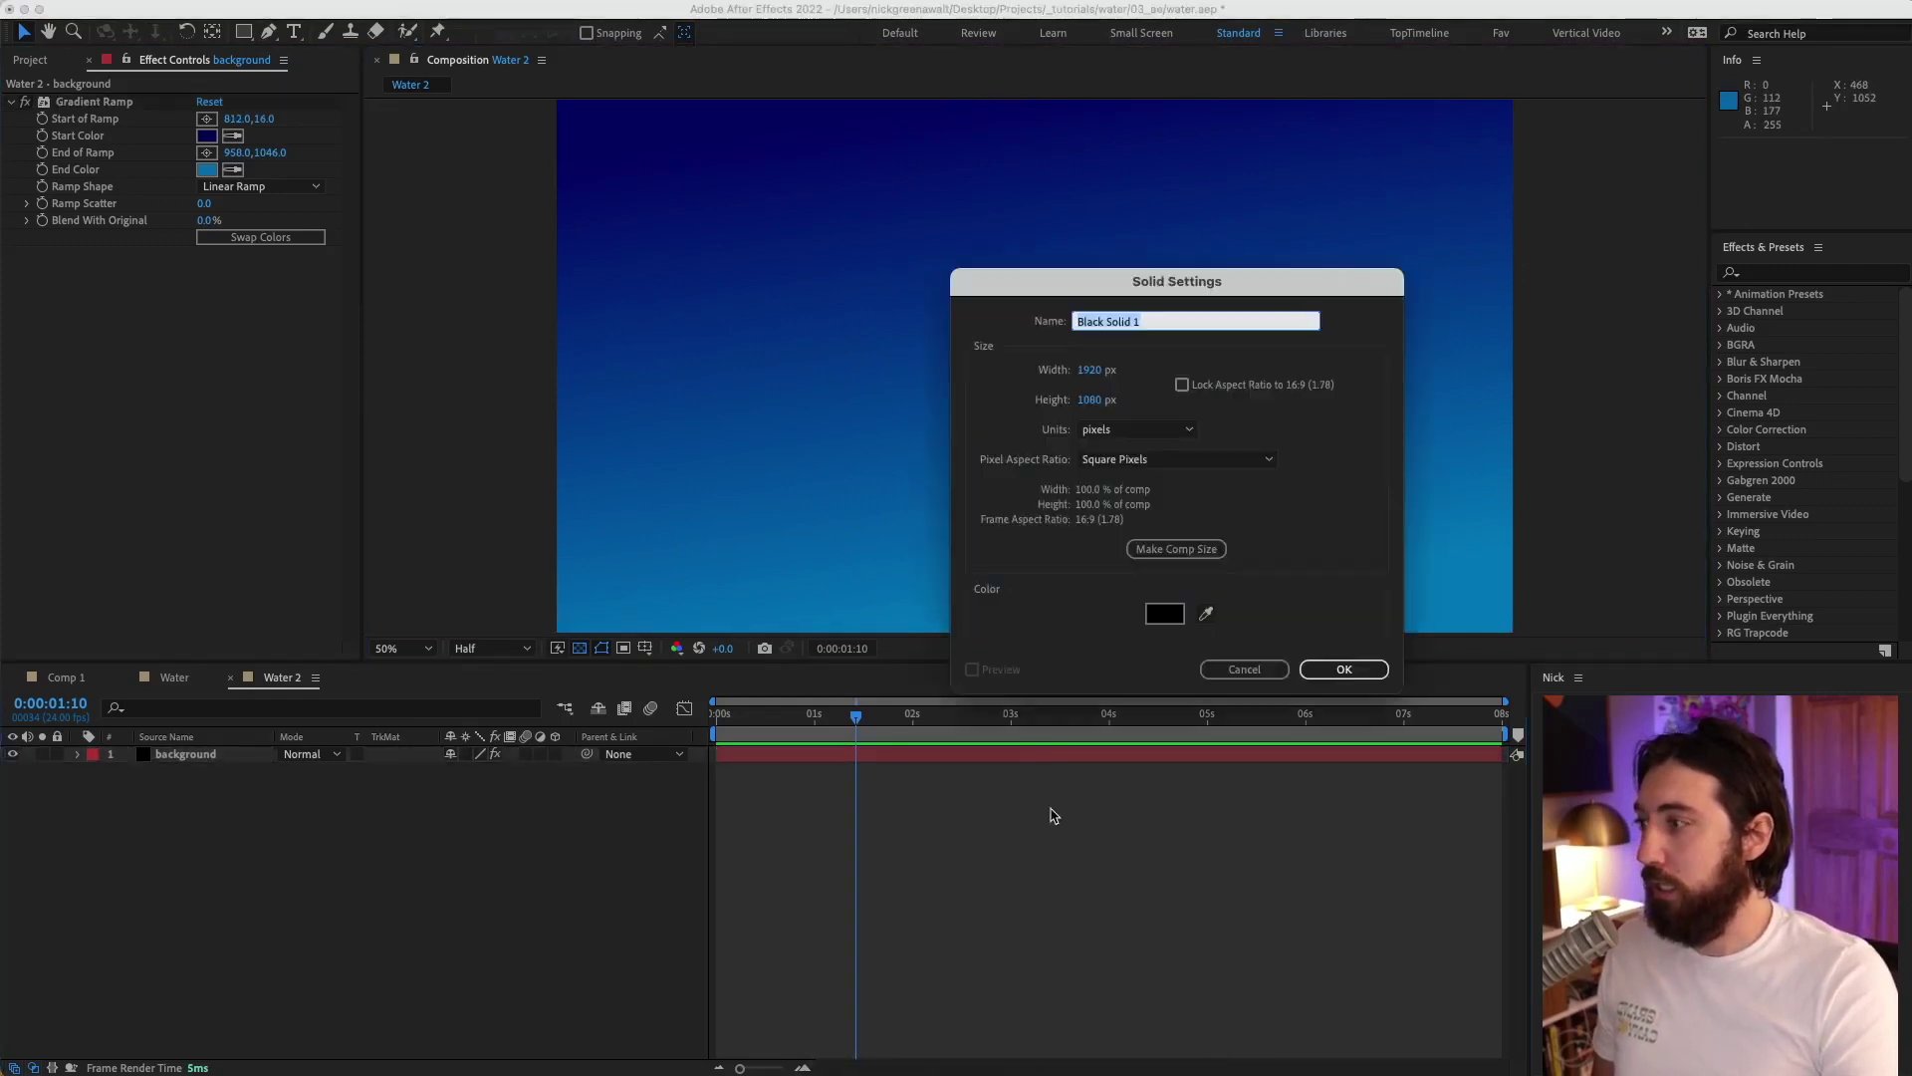
pyautogui.write('water')
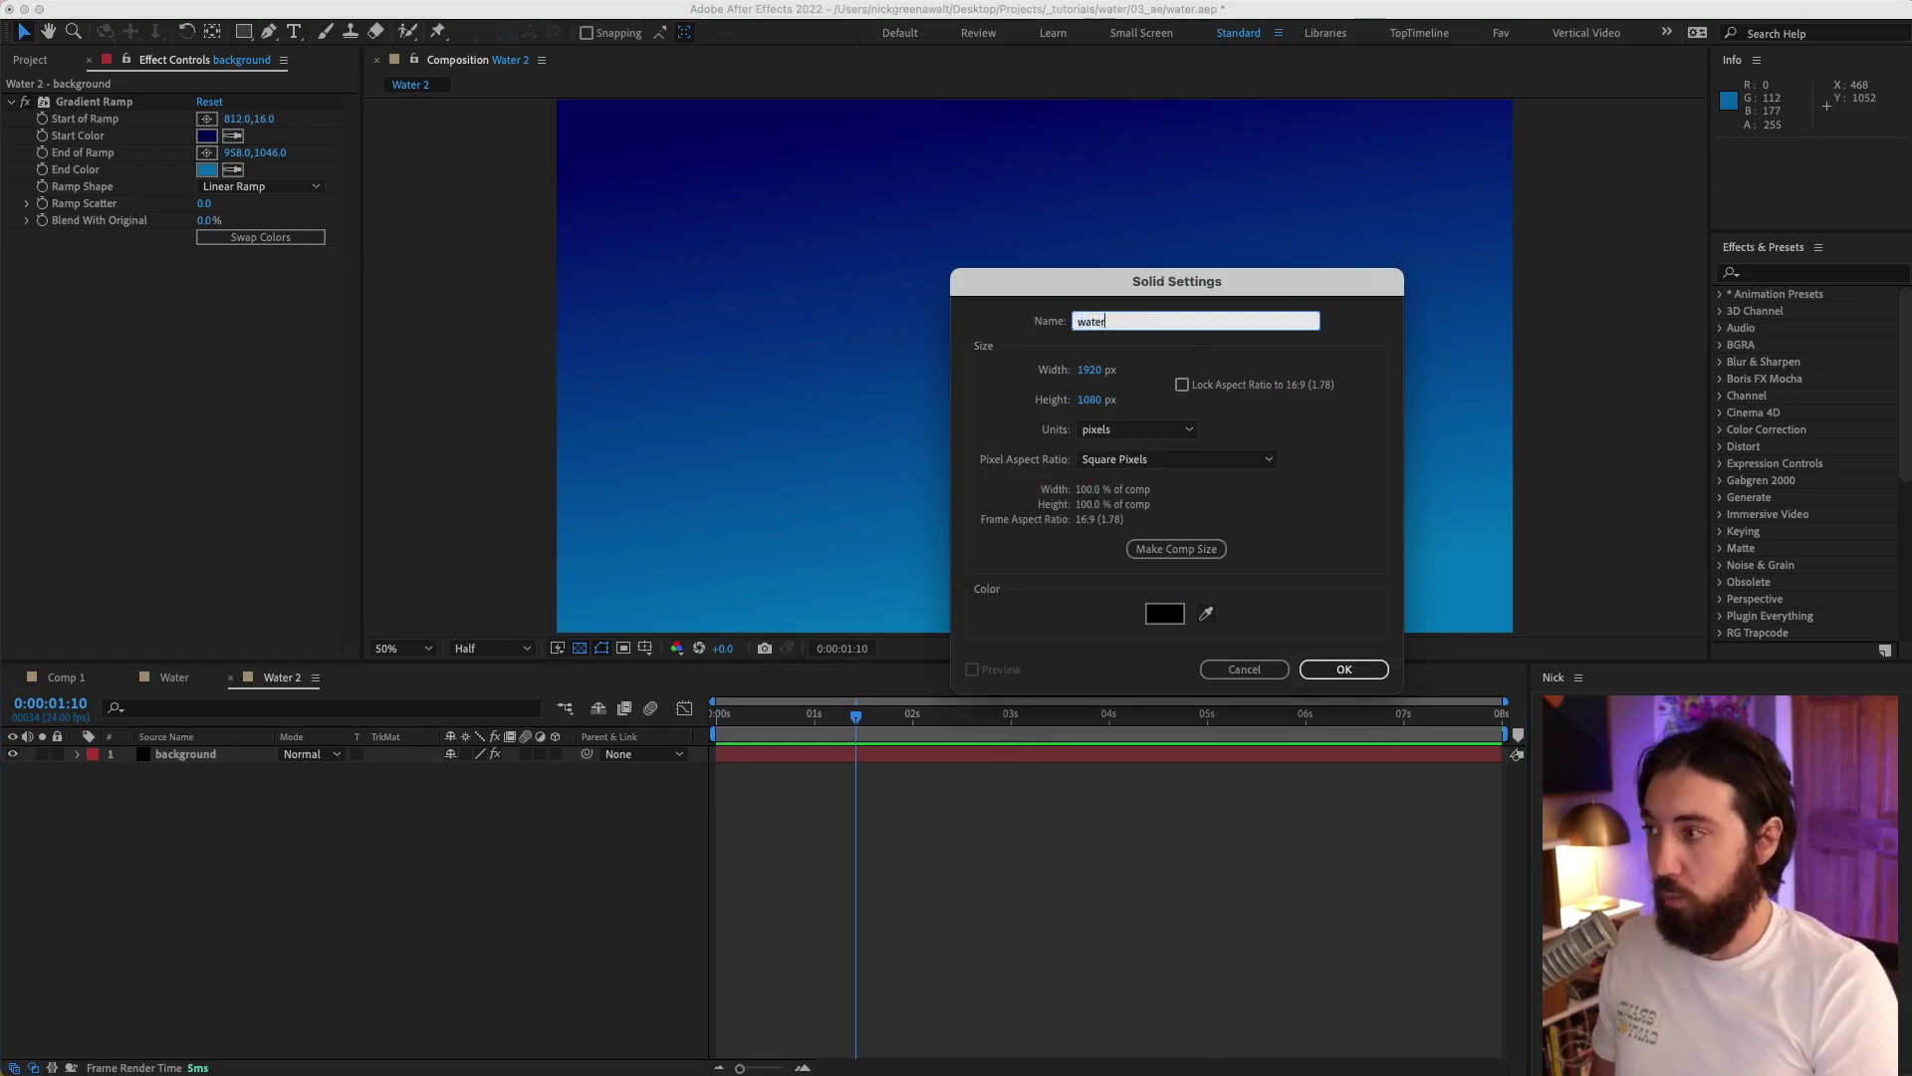
pyautogui.click(1345, 668)
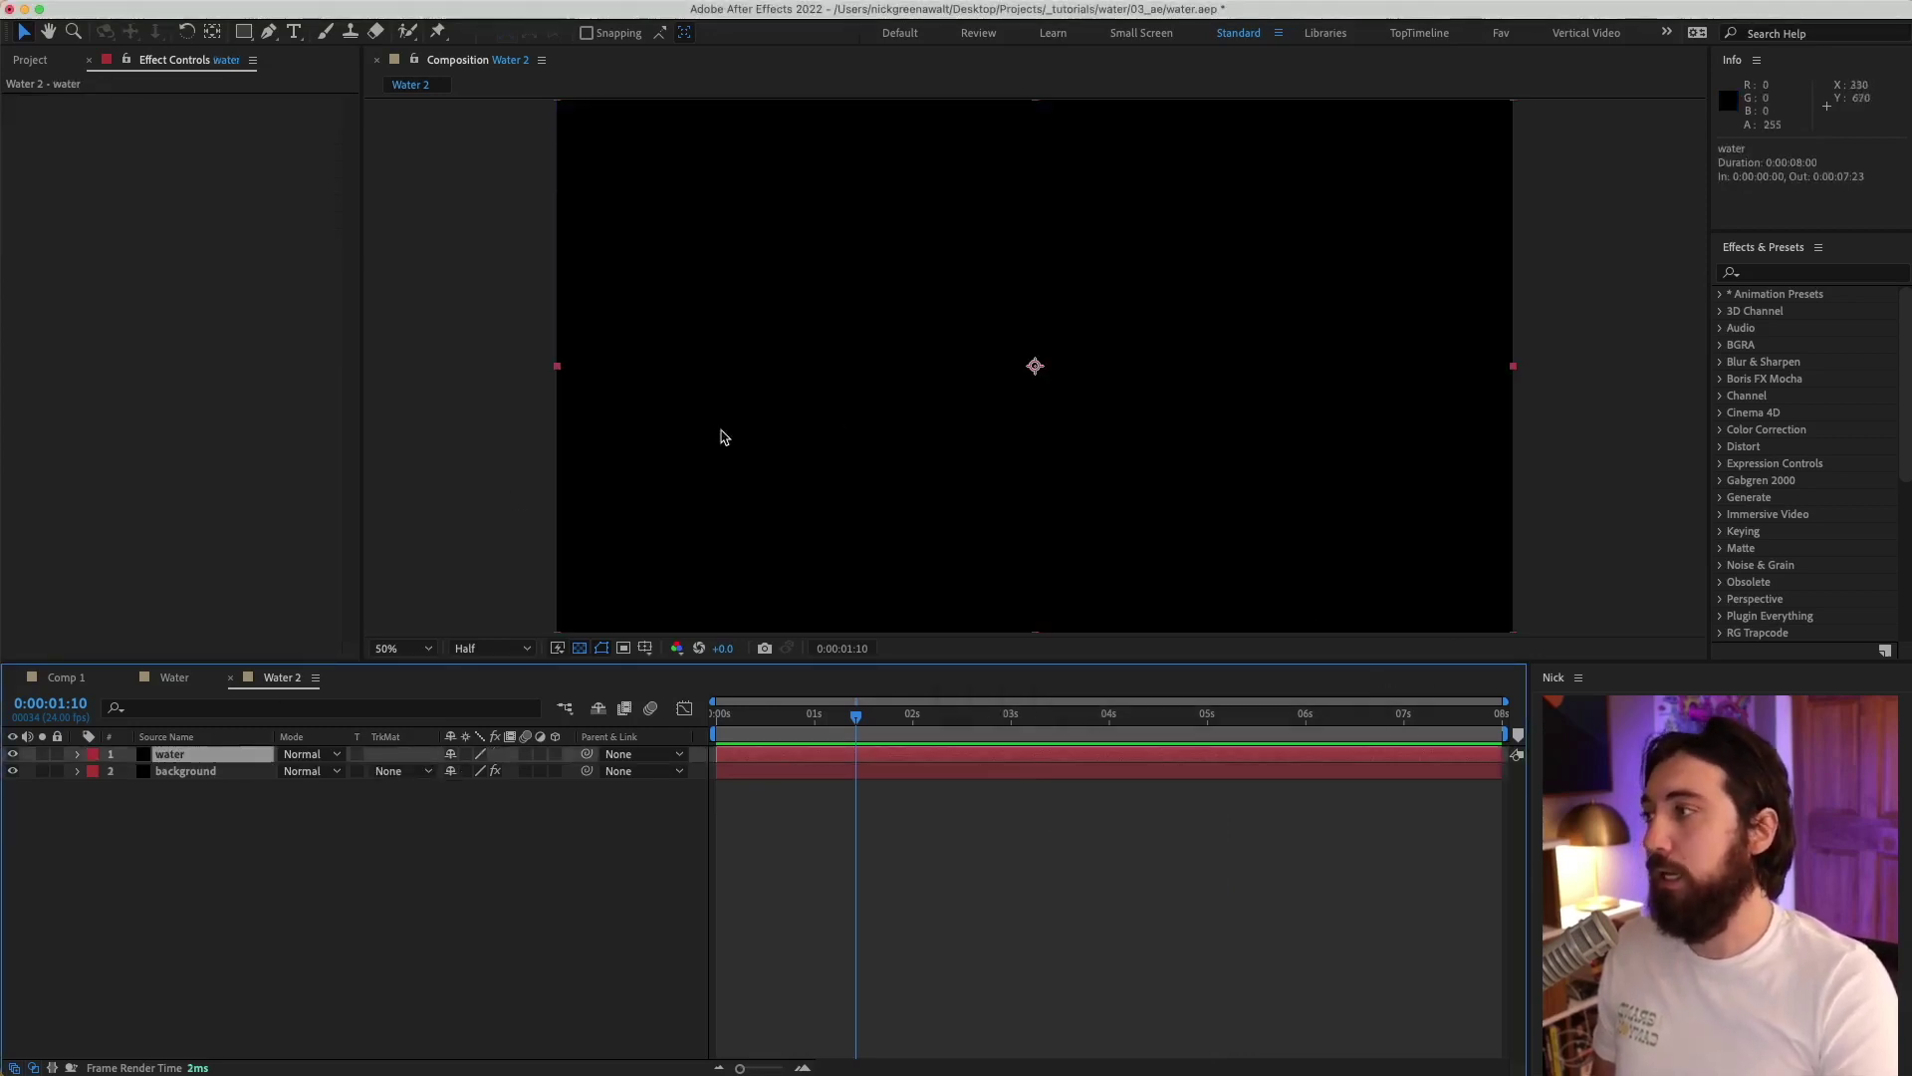
# Apply Fractal Noise to the water layer.
pyautogui.hotkey('ctrl', 'space')
pyautogui.write('frac')
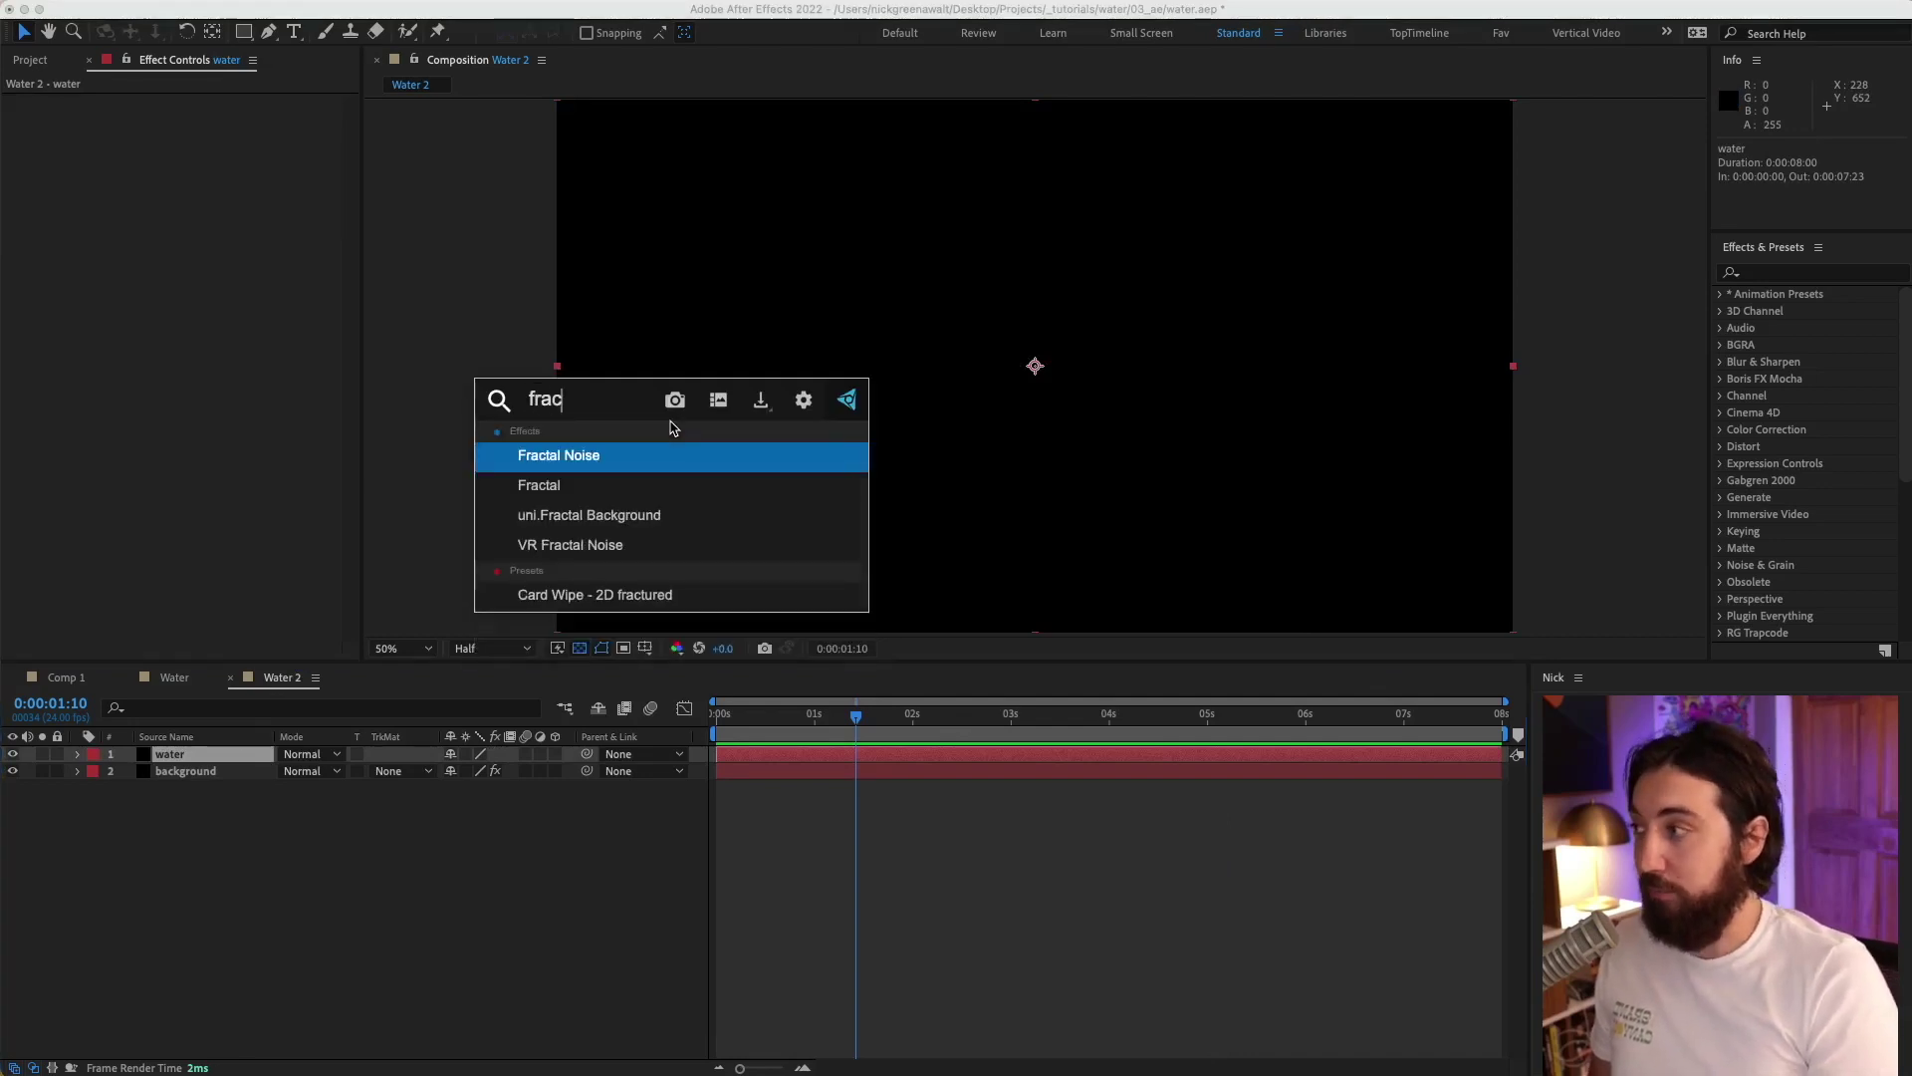
pyautogui.press('Return')
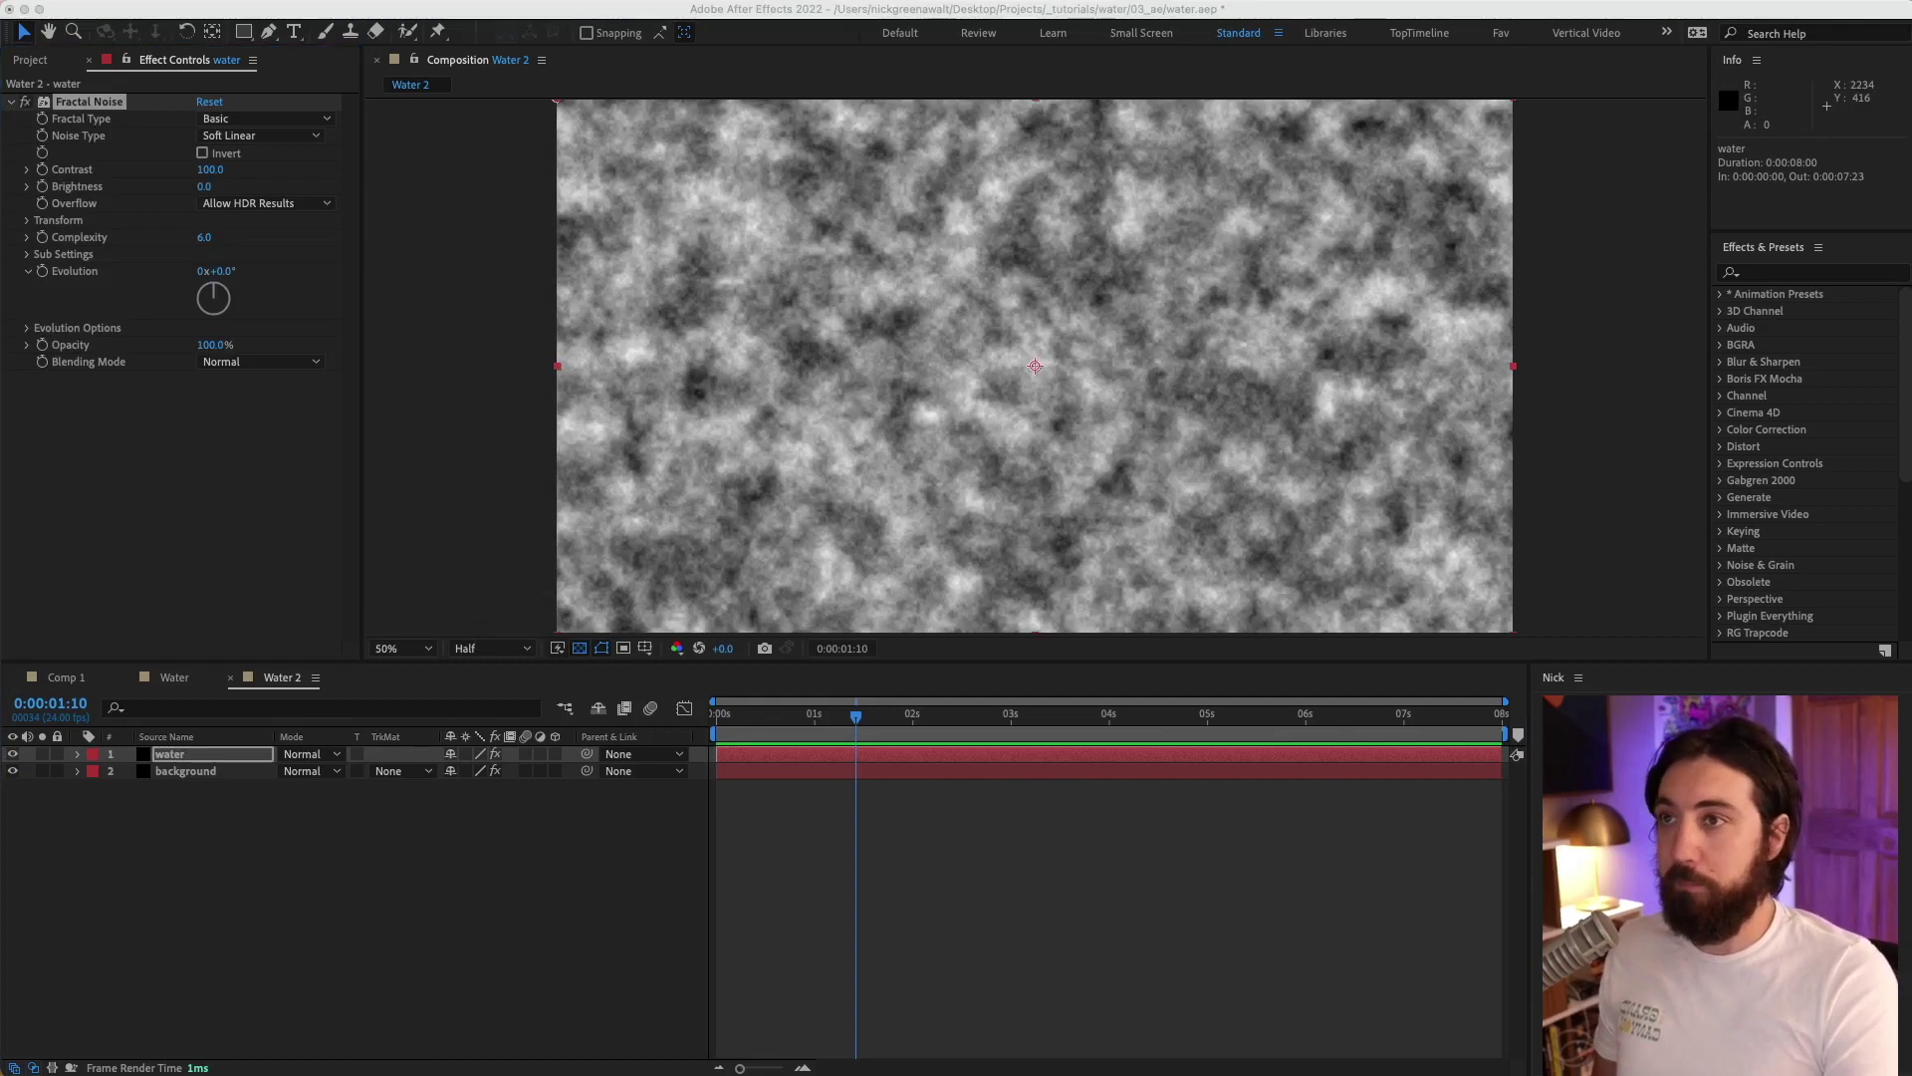
# Set the Fractal Noise type to Strings and the Noise Type to Spline.
pyautogui.click(264, 118)
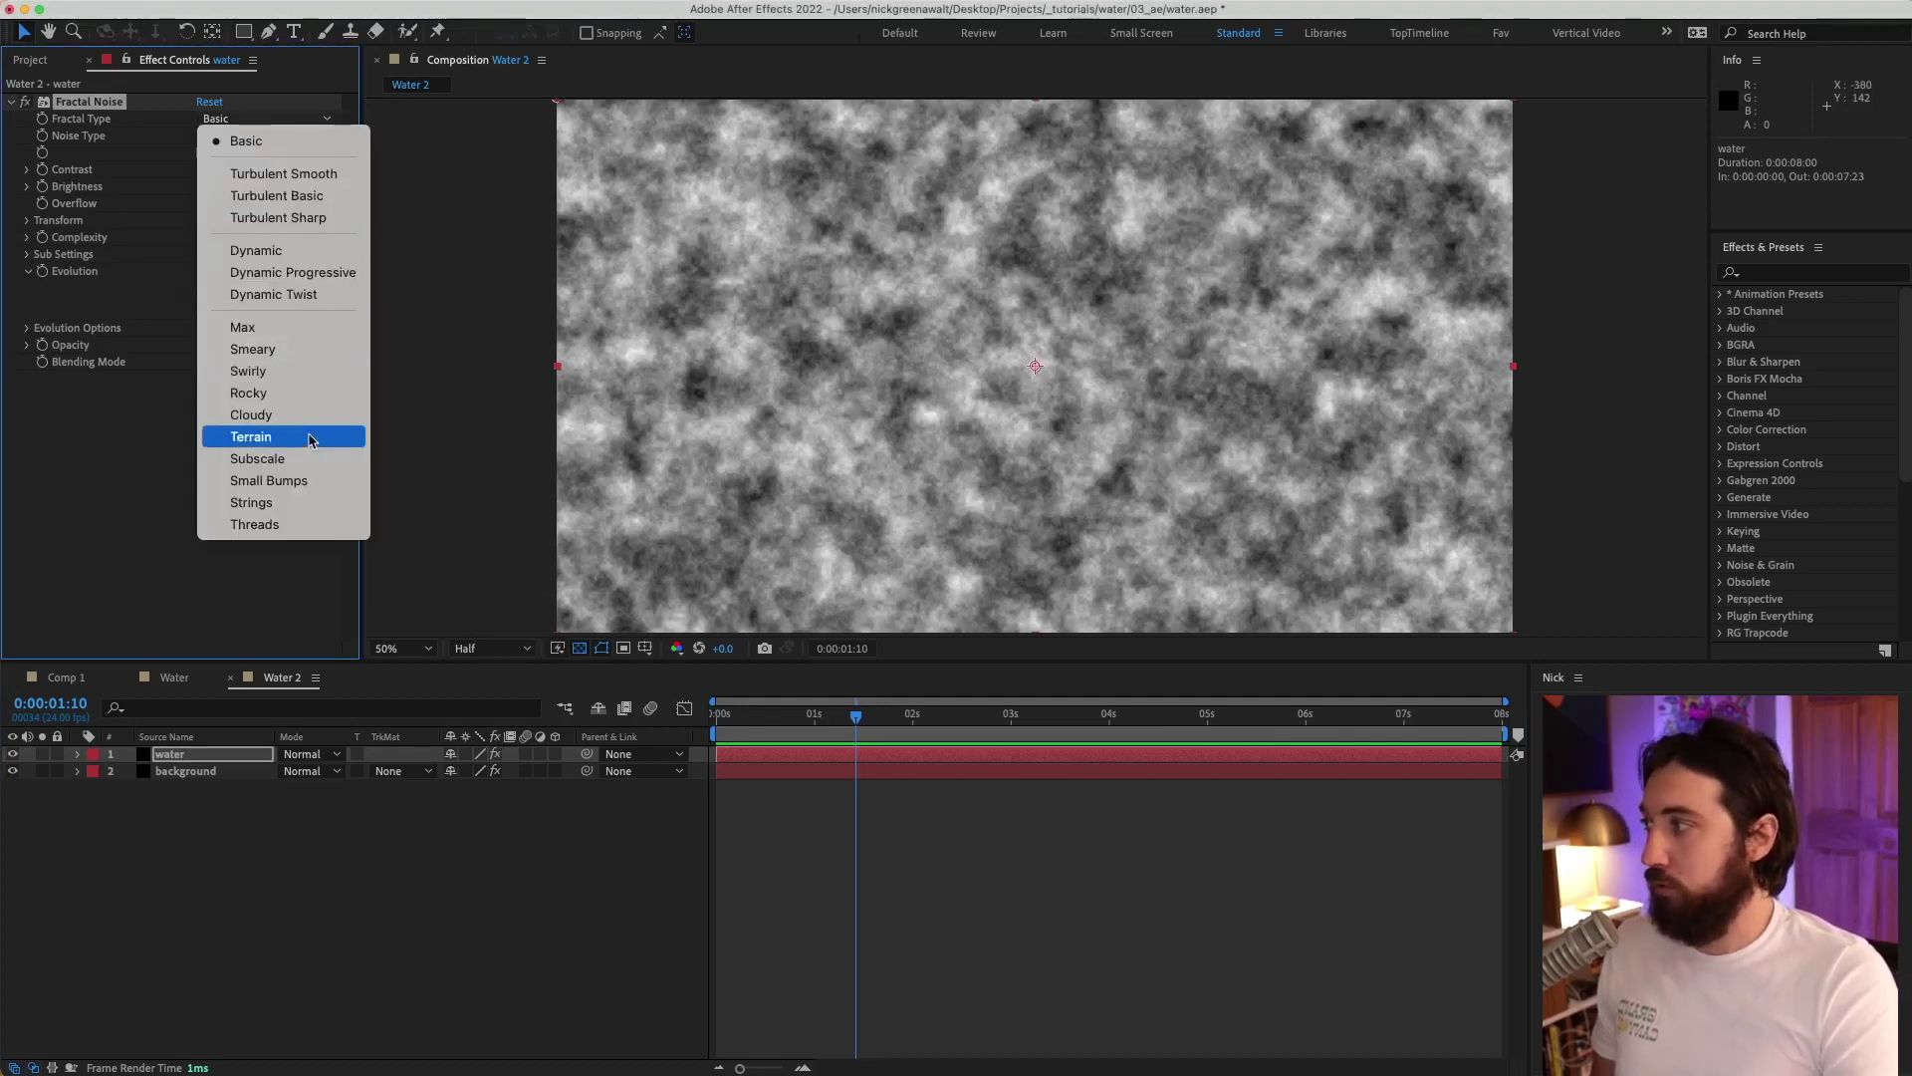
pyautogui.click(295, 502)
pyautogui.click(254, 135)
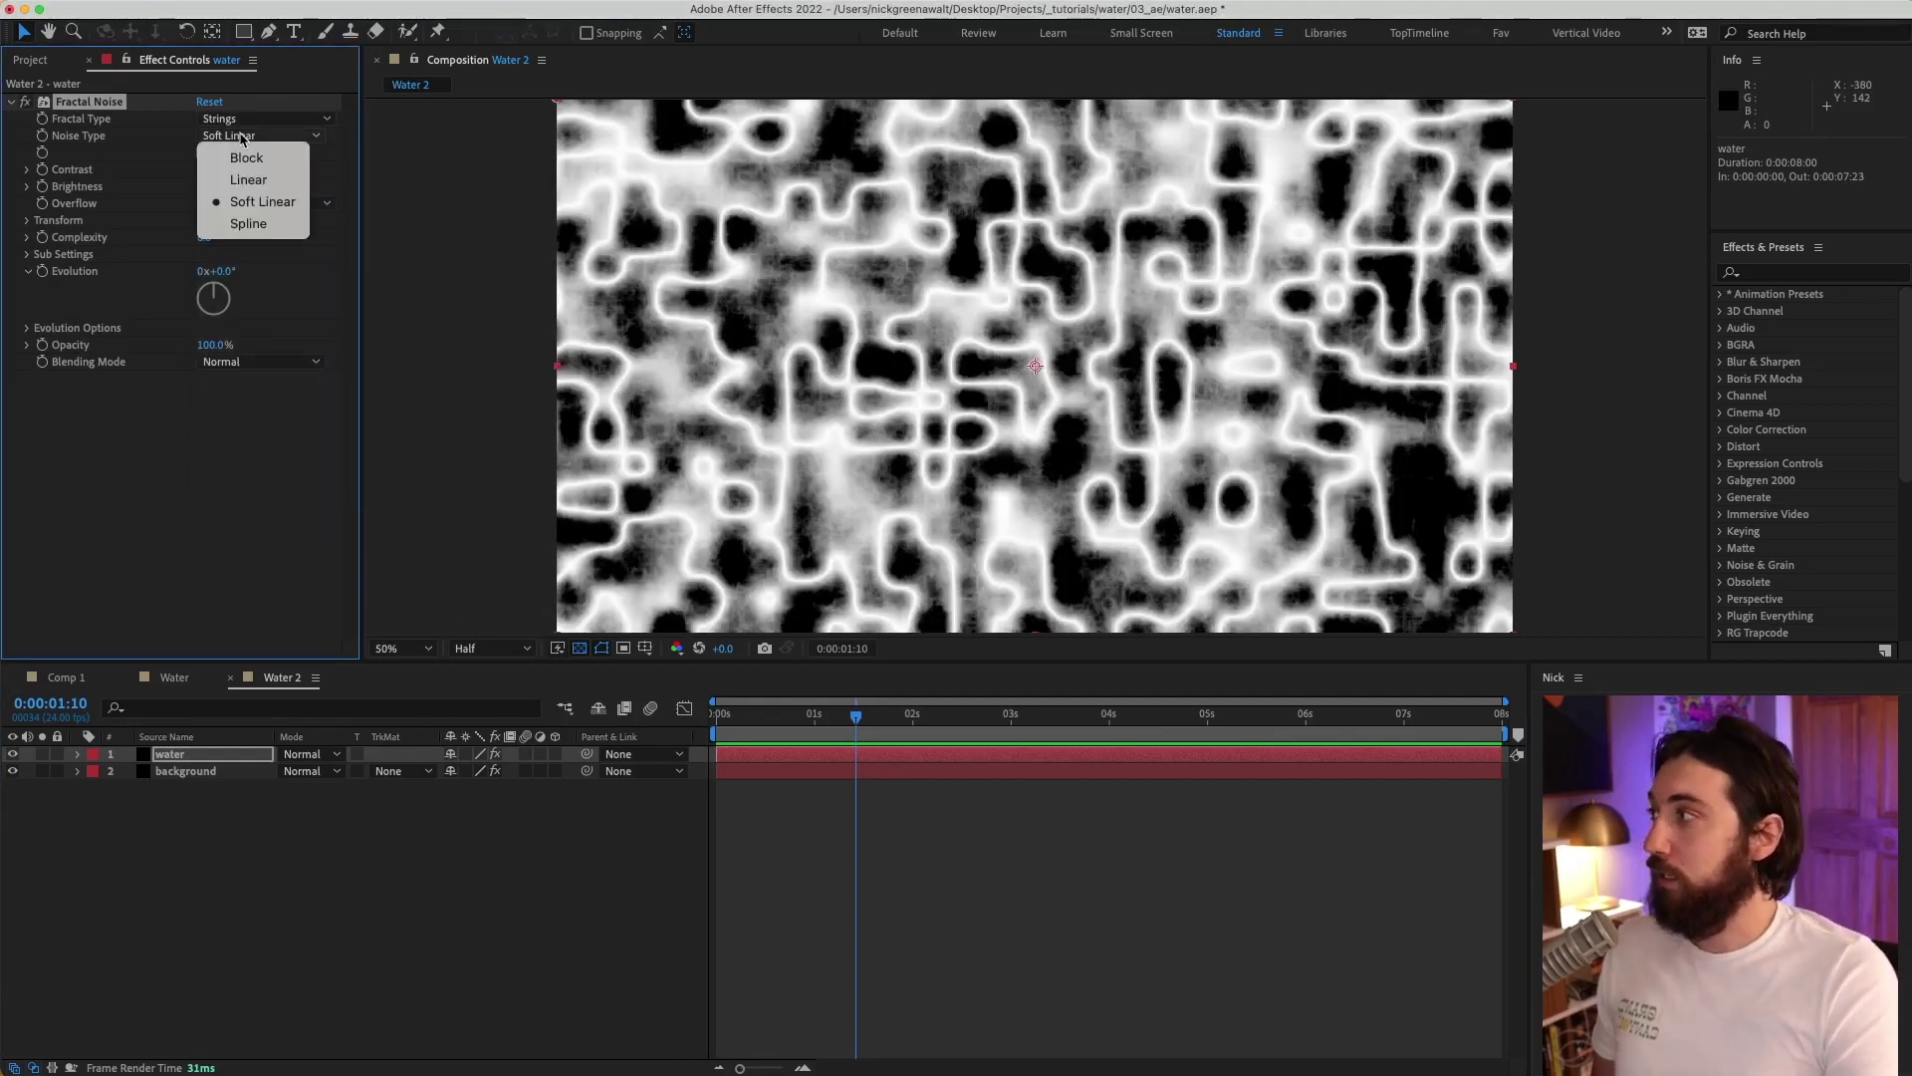
pyautogui.click(299, 222)
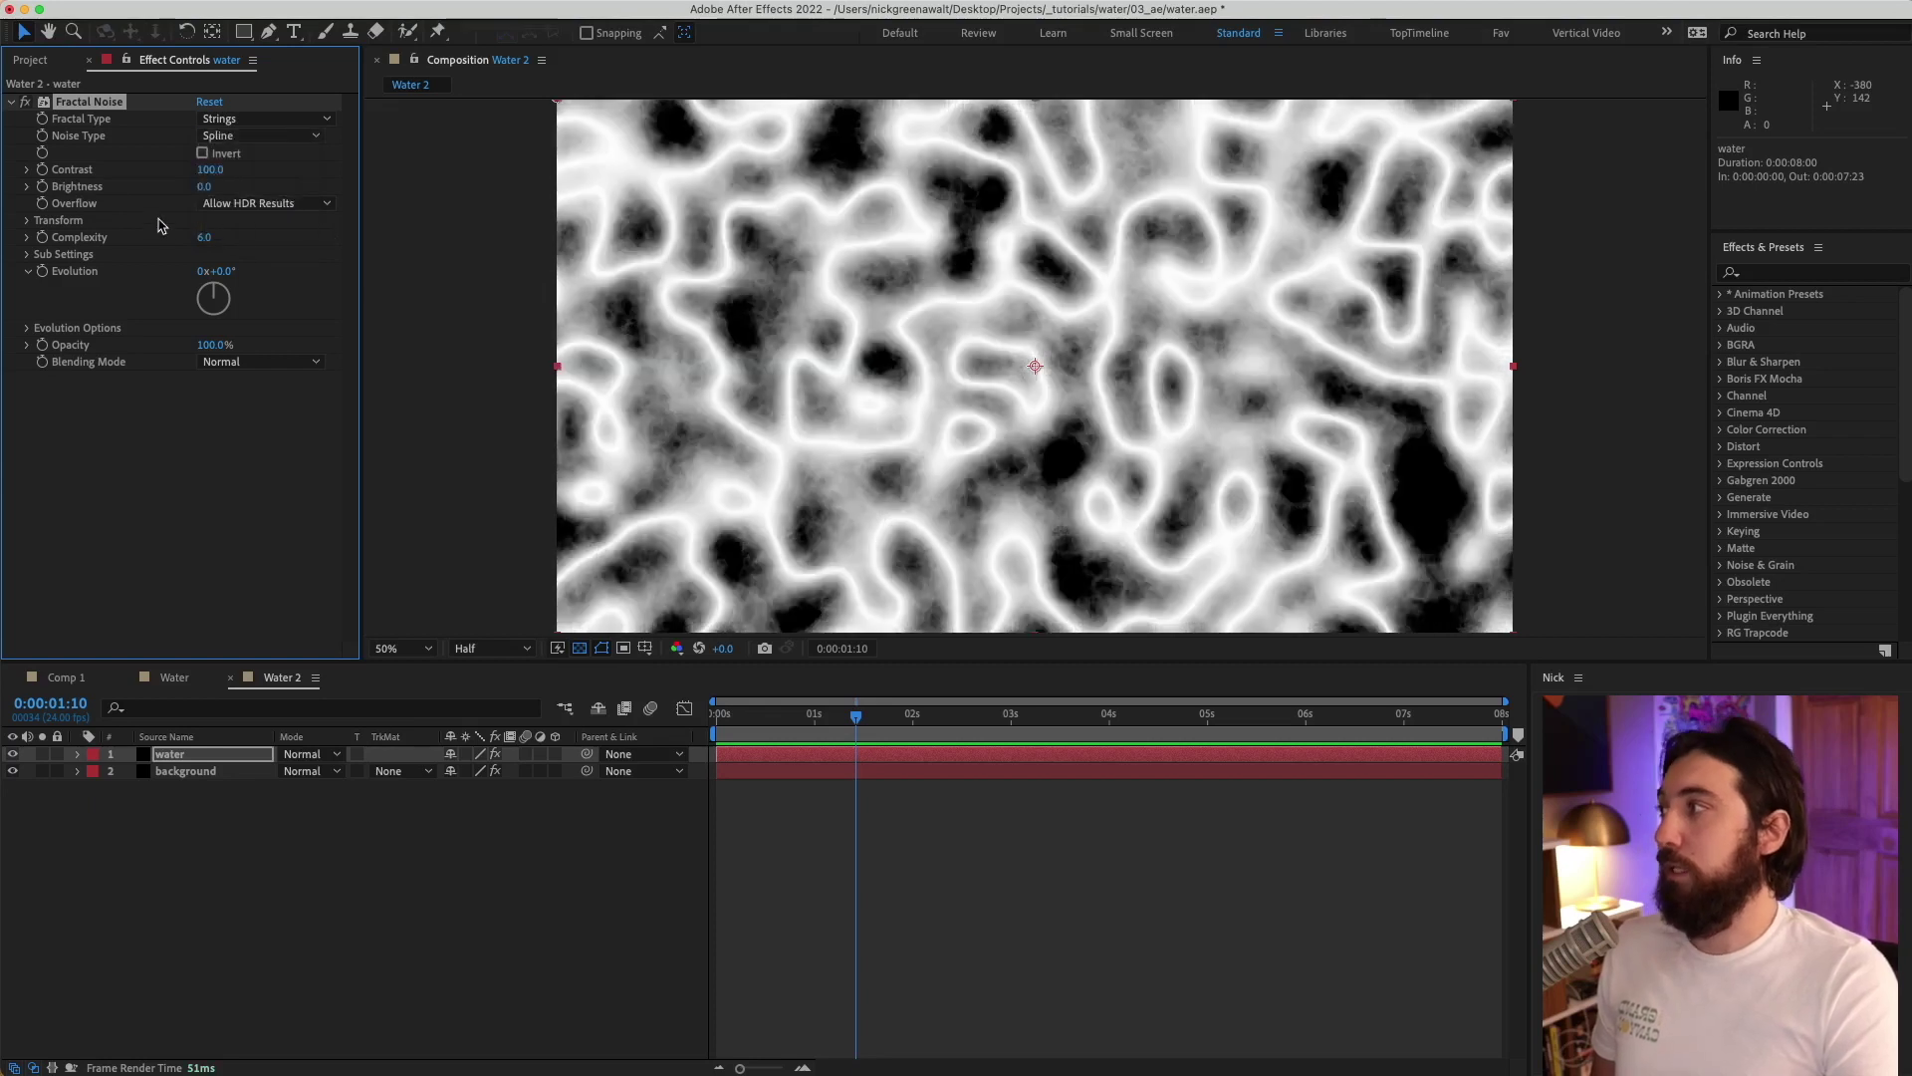
# Turn off Uniform Scaling and set Scale Width 354, Scale Height 47, Complexity 1.
pyautogui.click(28, 220)
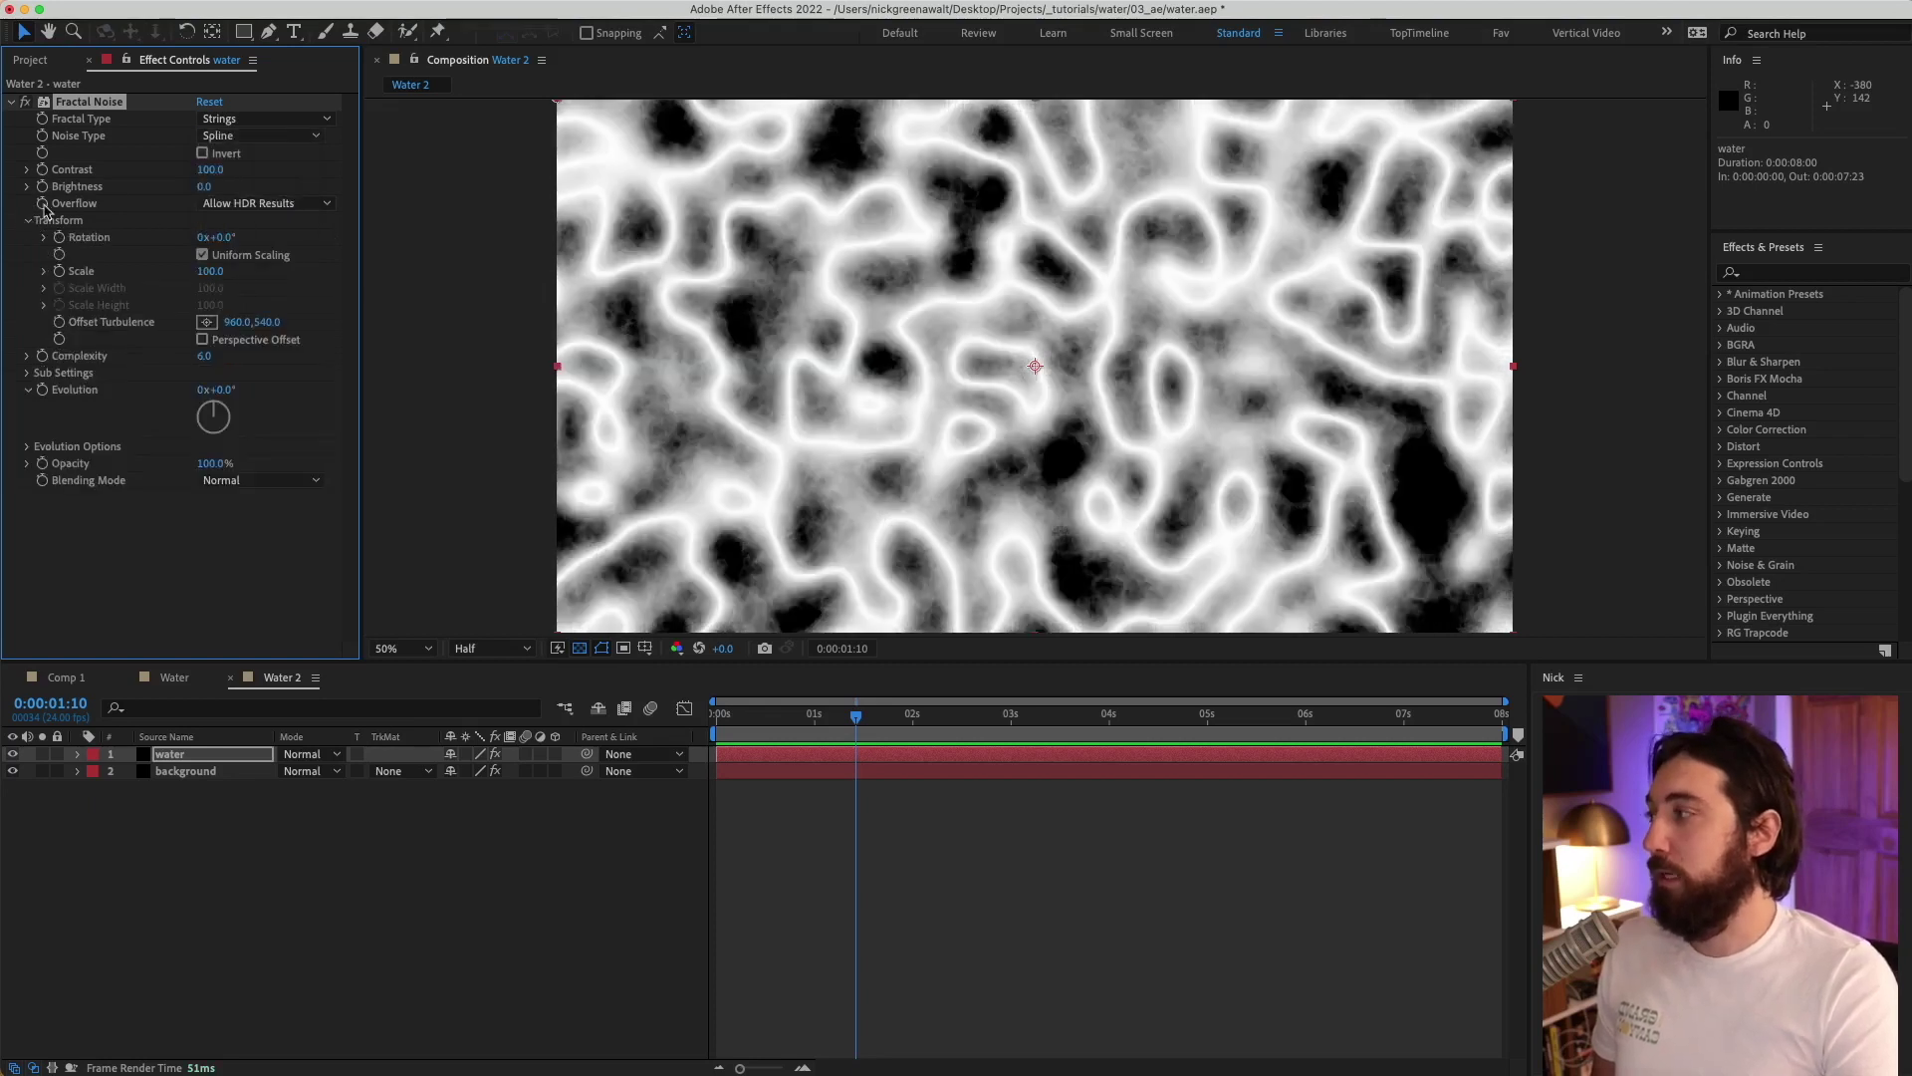
pyautogui.click(202, 256)
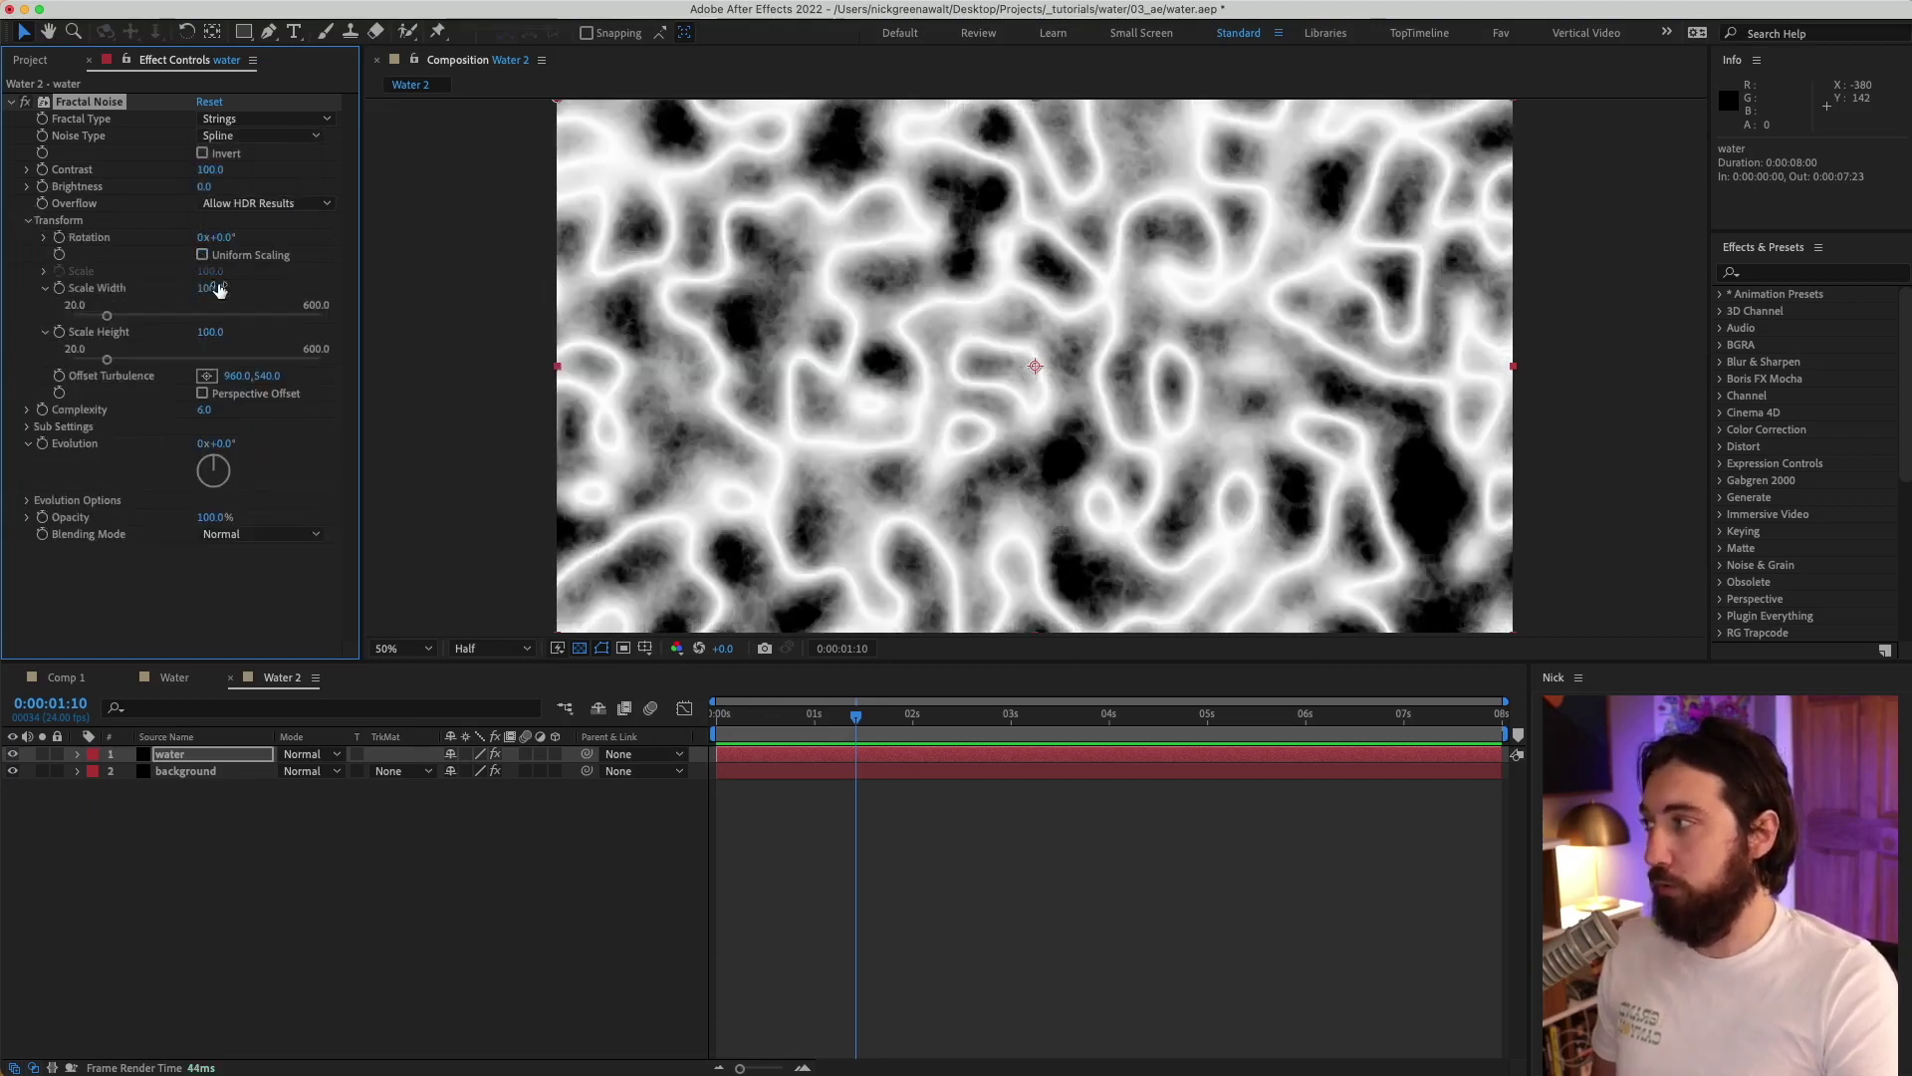
pyautogui.moveTo(210, 291); pyautogui.dragTo(458, 277)
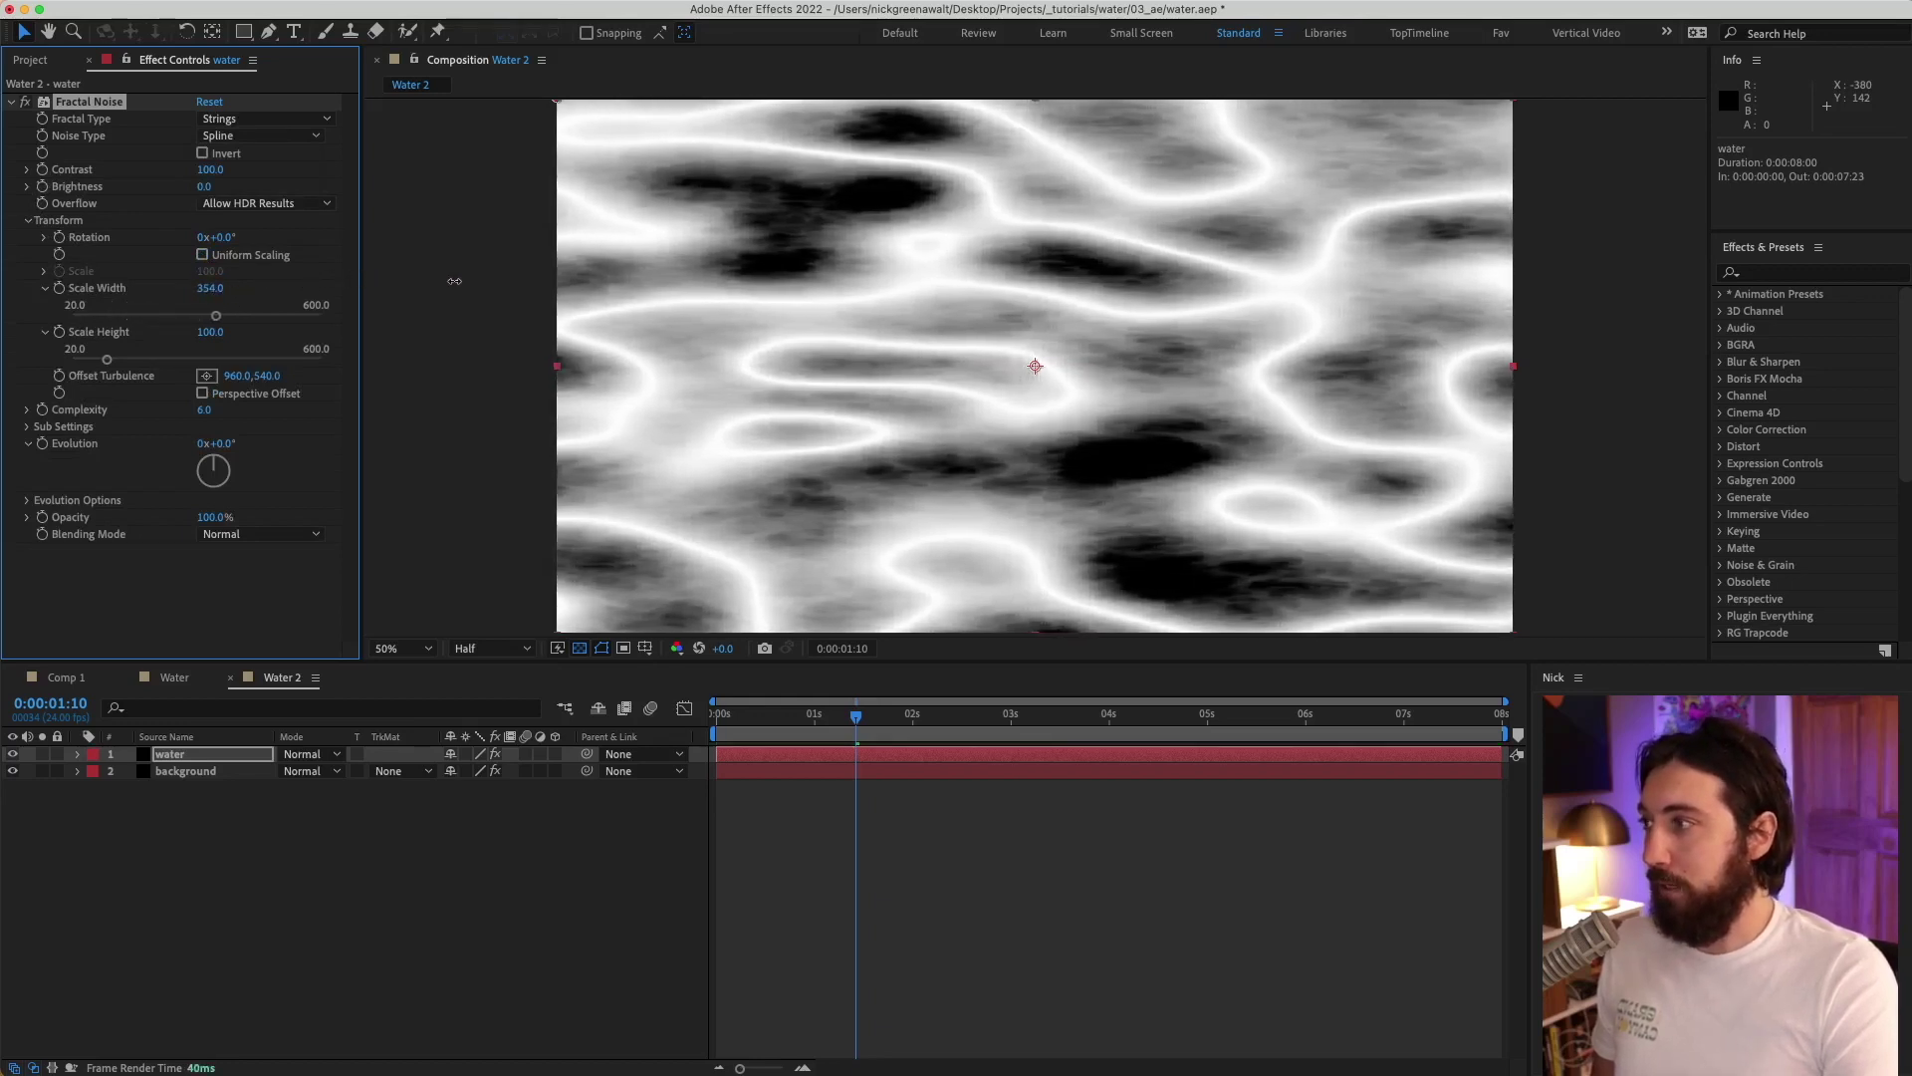
pyautogui.moveTo(212, 336); pyautogui.dragTo(156, 329)
pyautogui.moveTo(853, 719); pyautogui.dragTo(625, 708)
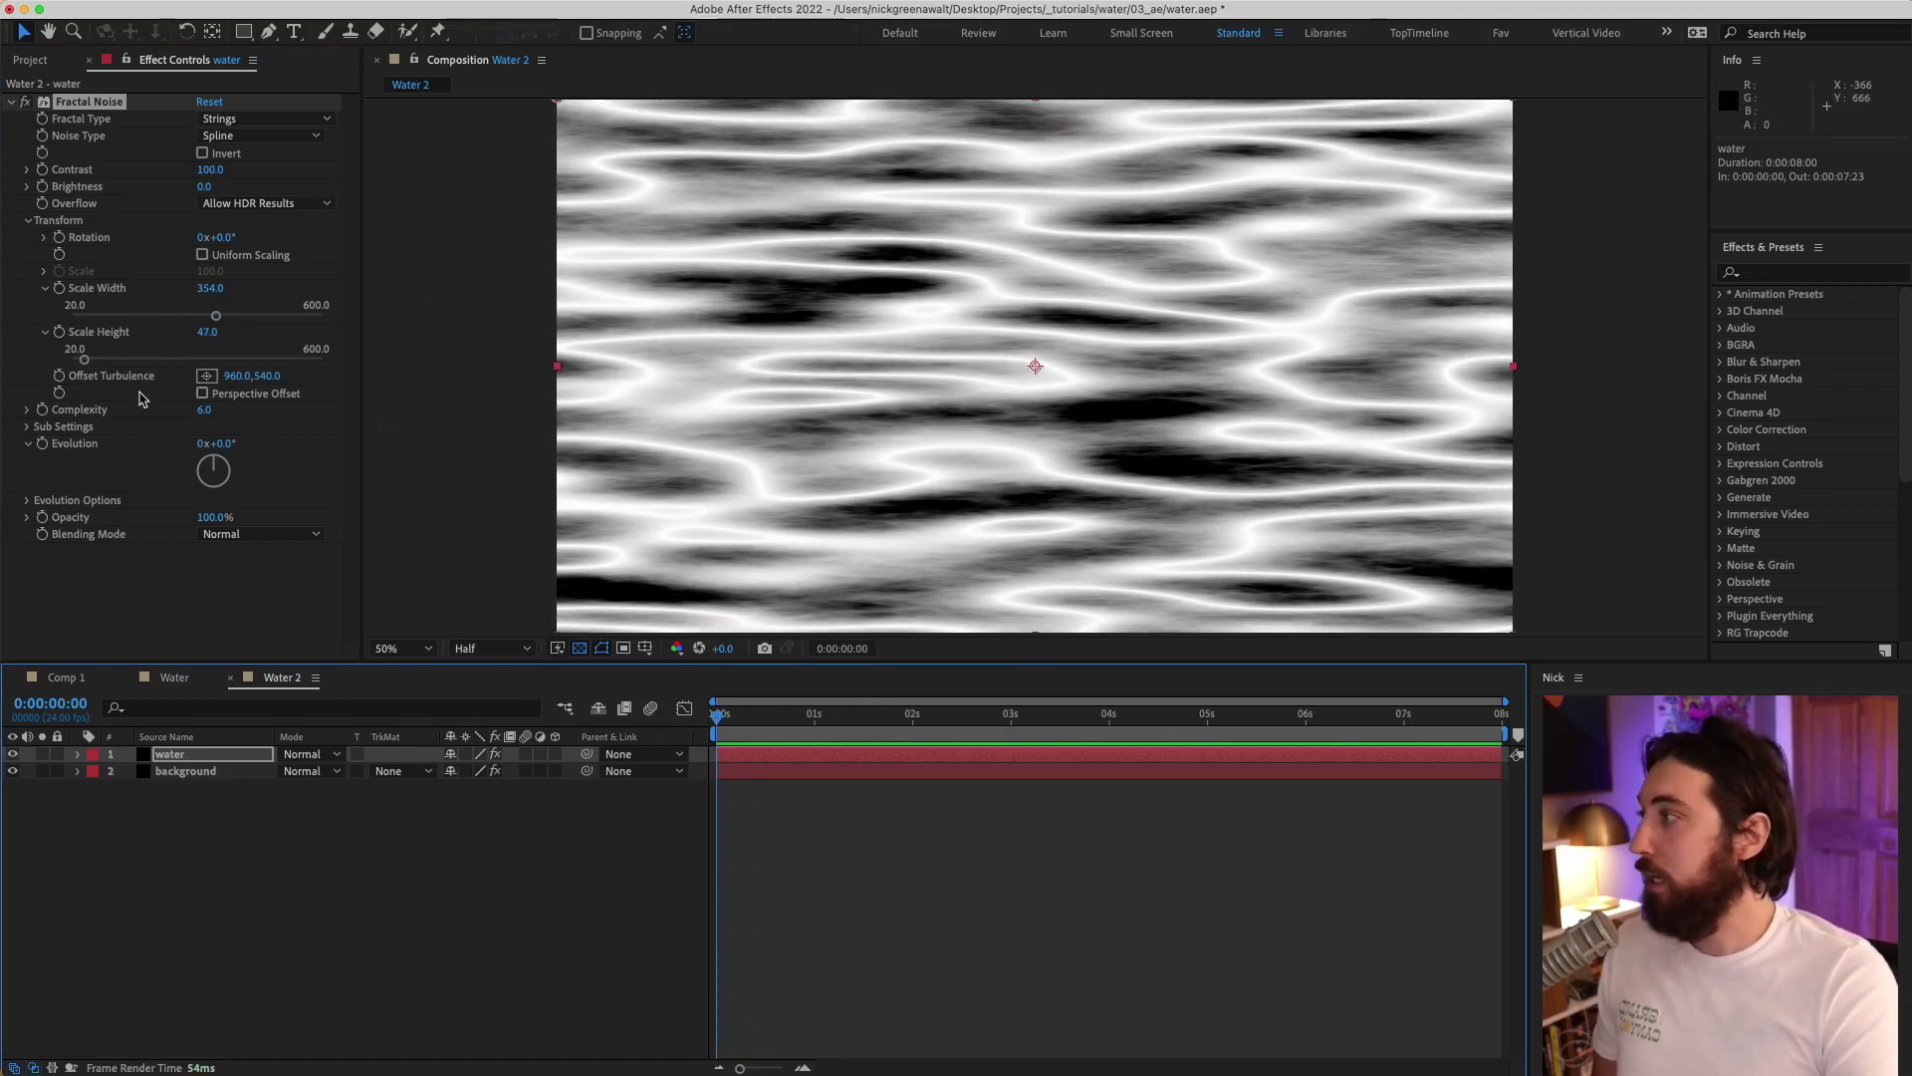
pyautogui.moveTo(207, 414)
pyautogui.mouseDown()
pyautogui.moveTo(131, 403)
pyautogui.moveTo(203, 415)
pyautogui.mouseUp()
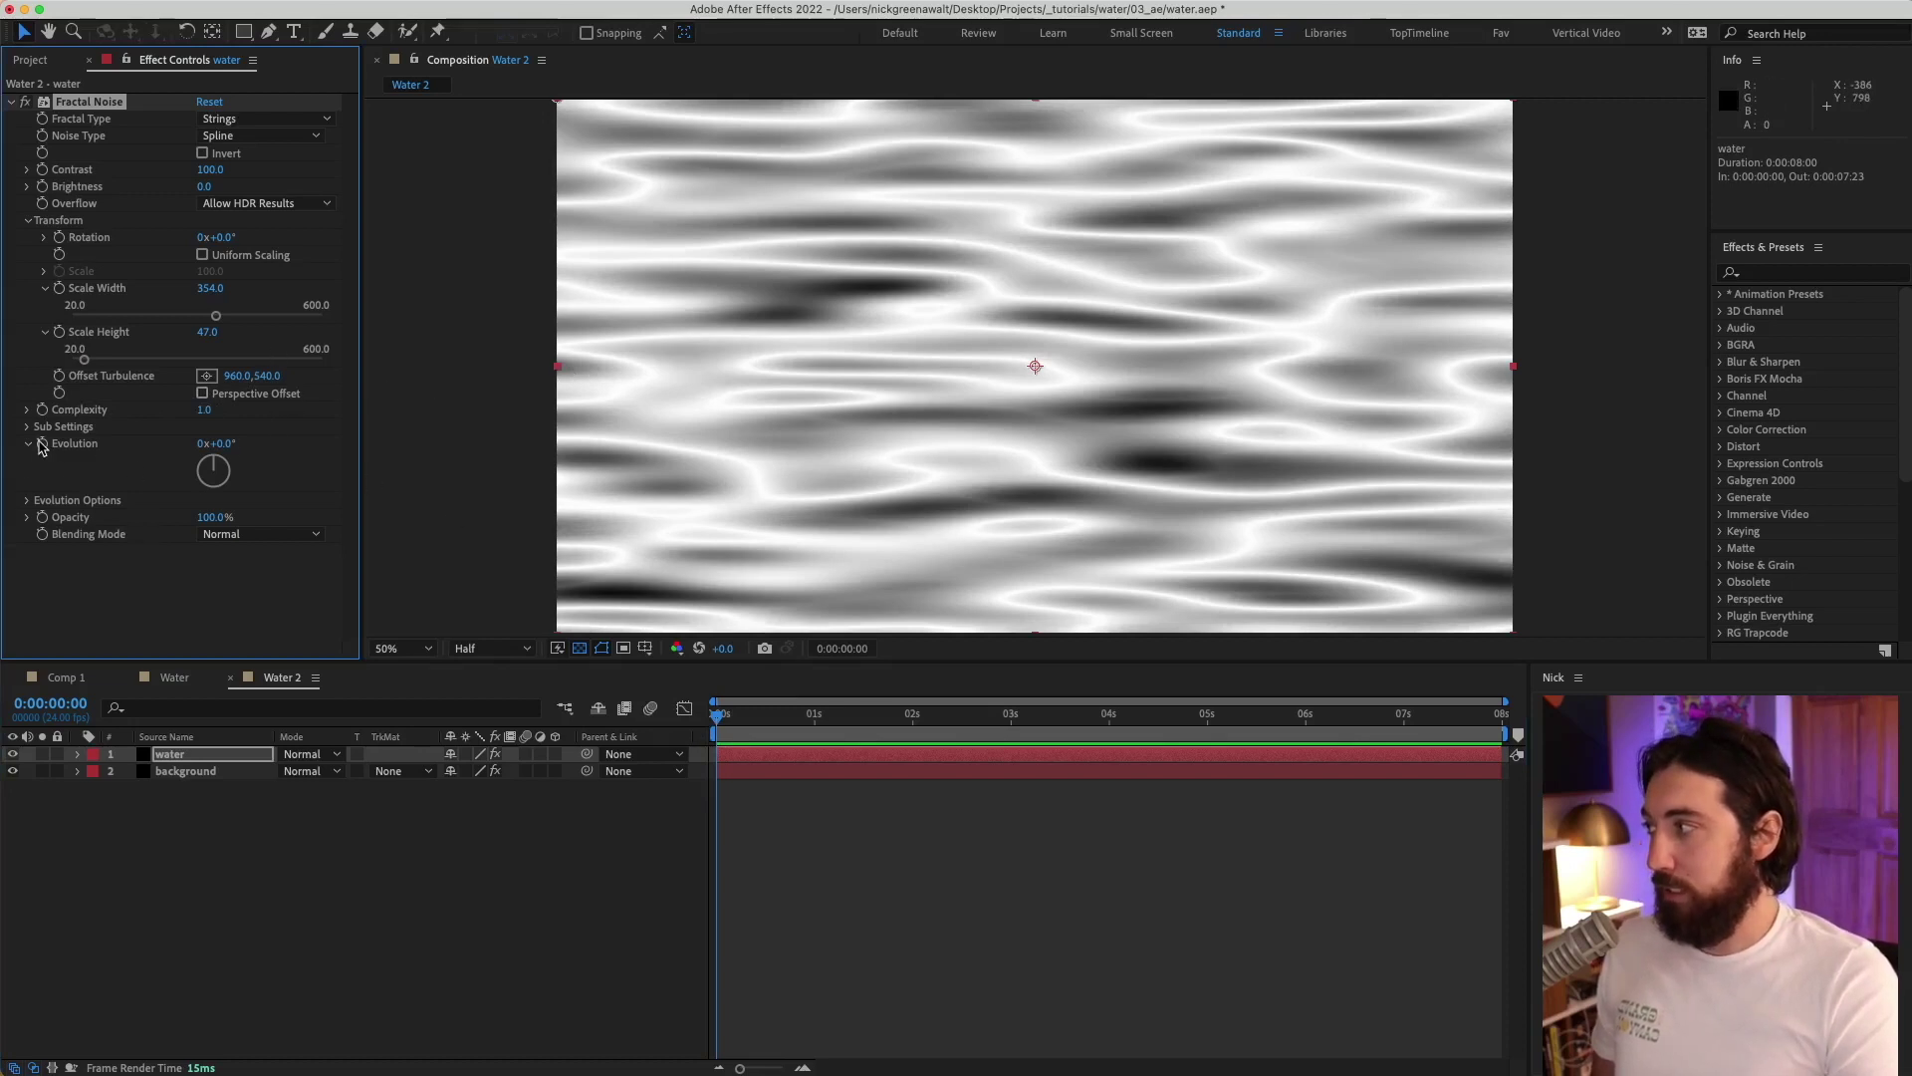
# Keyframe Evolution from 0 to one full revolution at the last frame and preview it.
pyautogui.press('u')
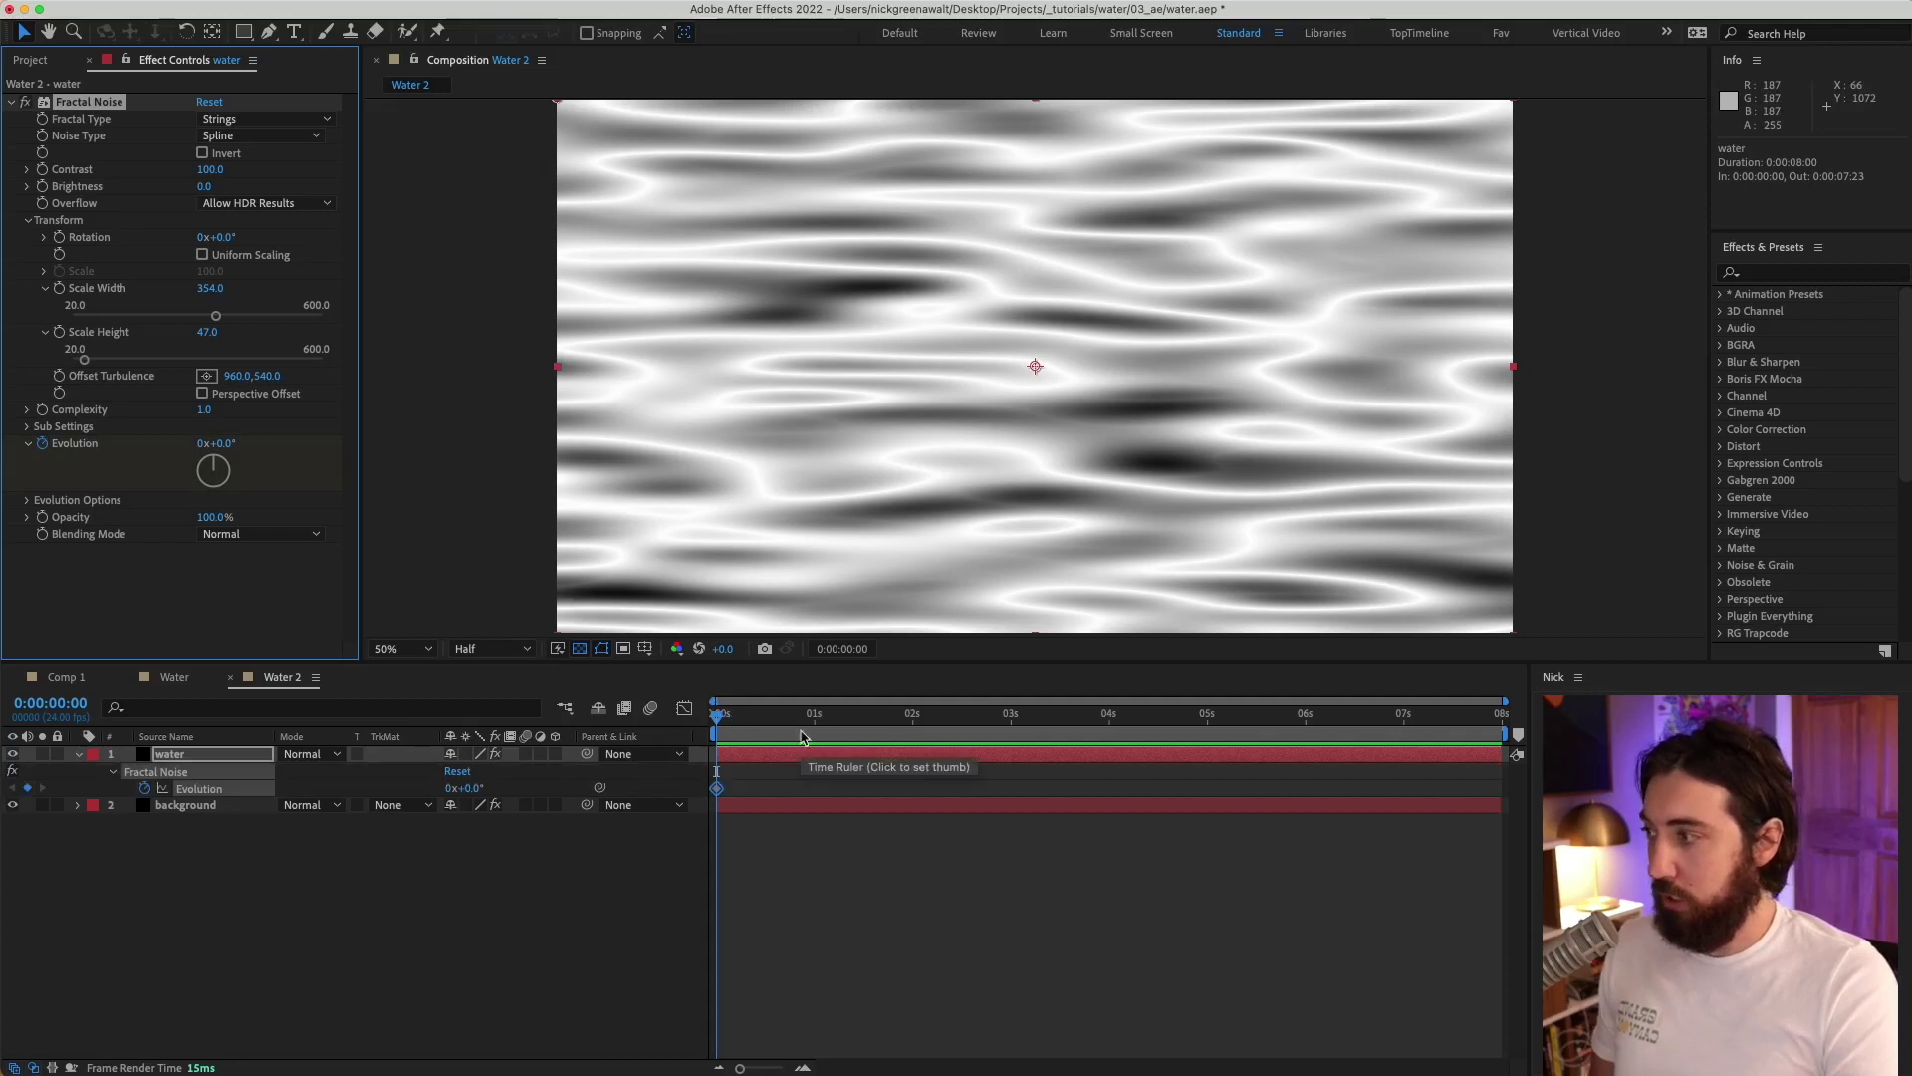
pyautogui.moveTo(805, 715); pyautogui.dragTo(1500, 715)
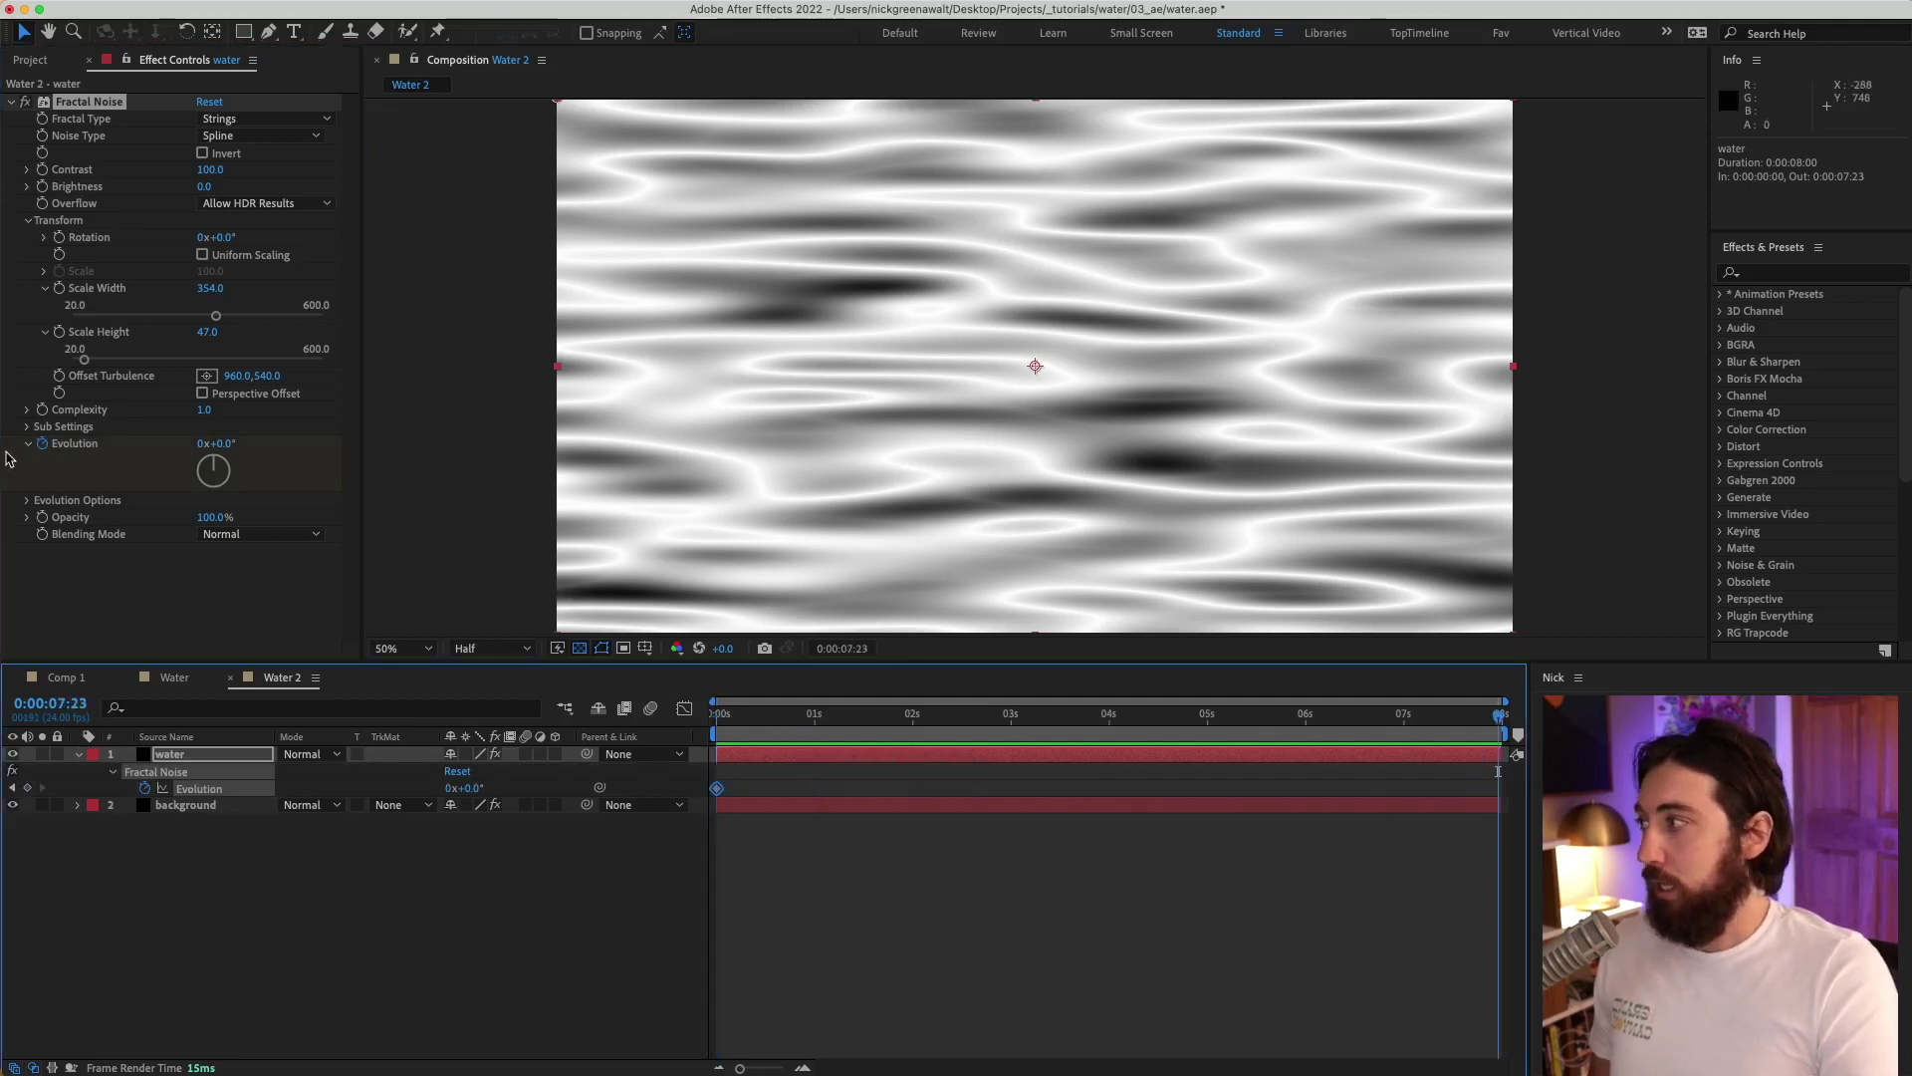
pyautogui.click(209, 444)
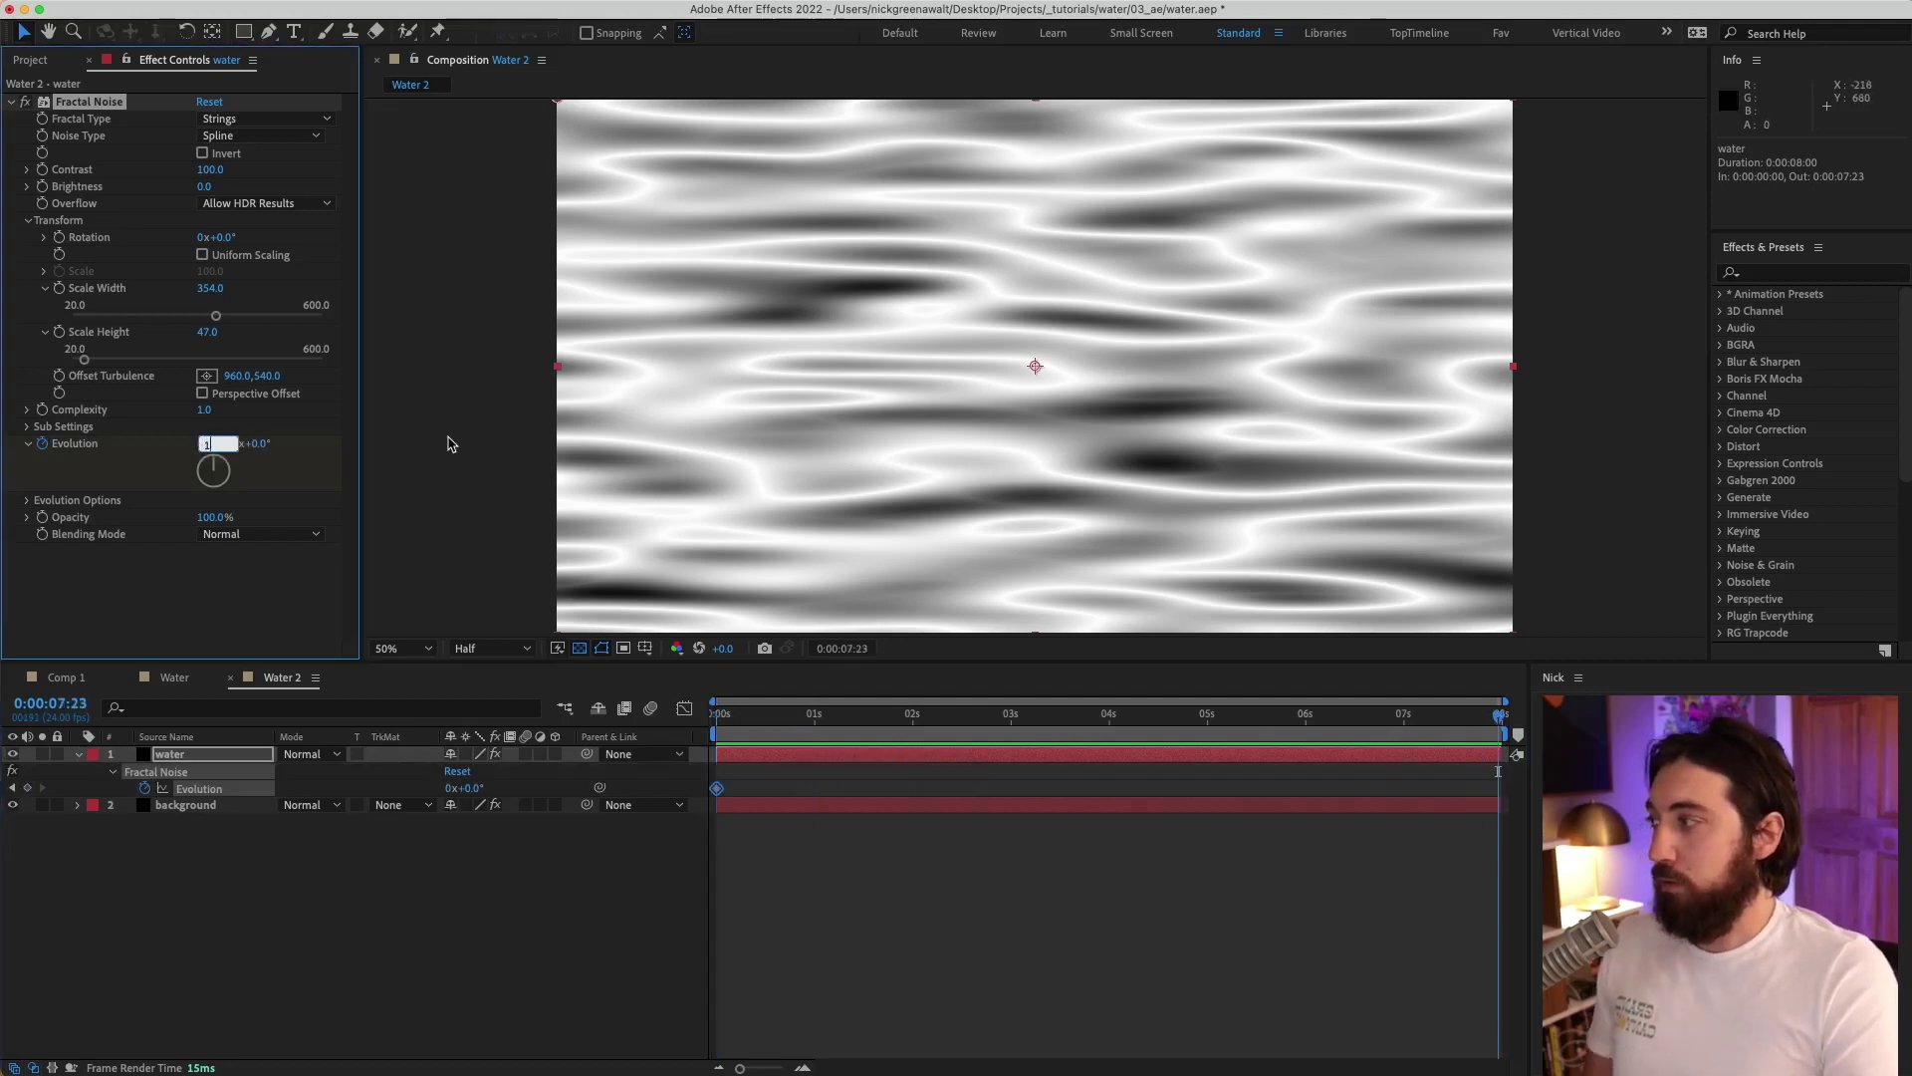
pyautogui.press('Return')
pyautogui.click(972, 716)
pyautogui.press('space')
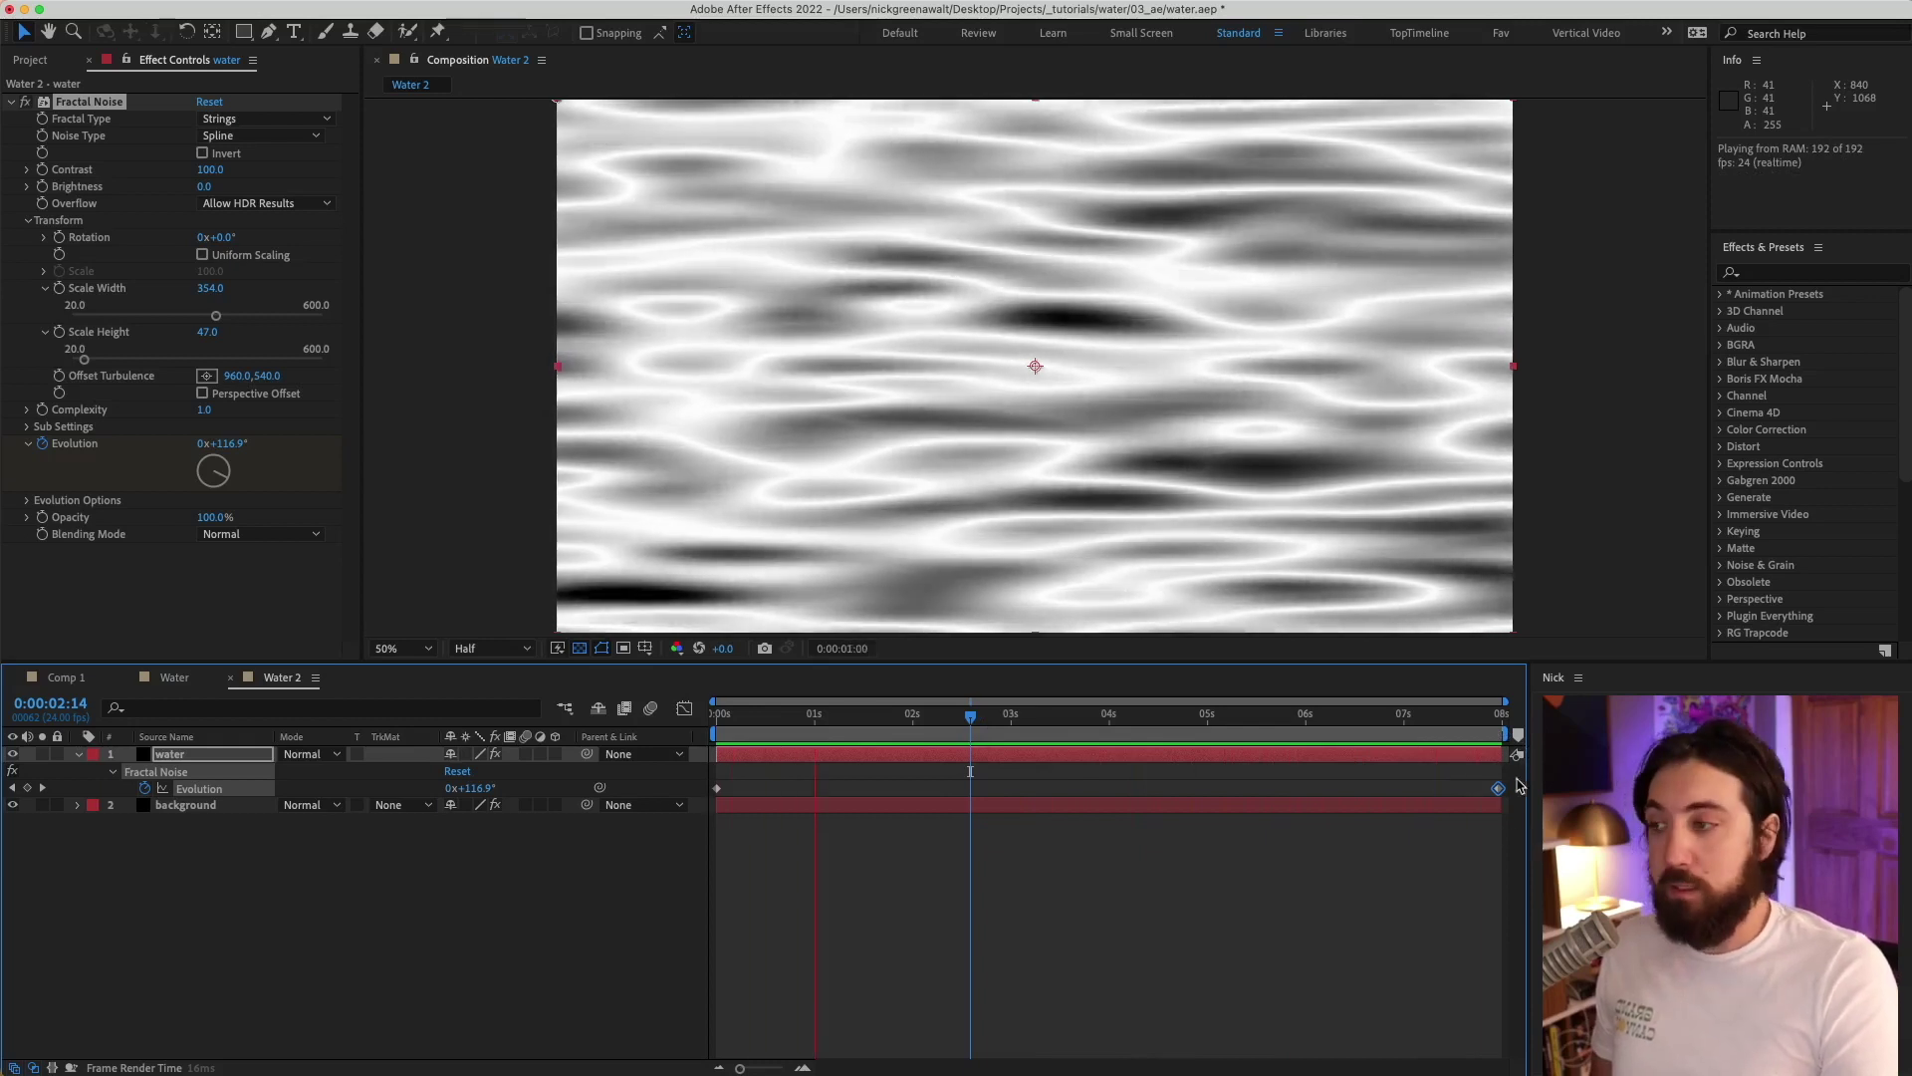
pyautogui.press('space')
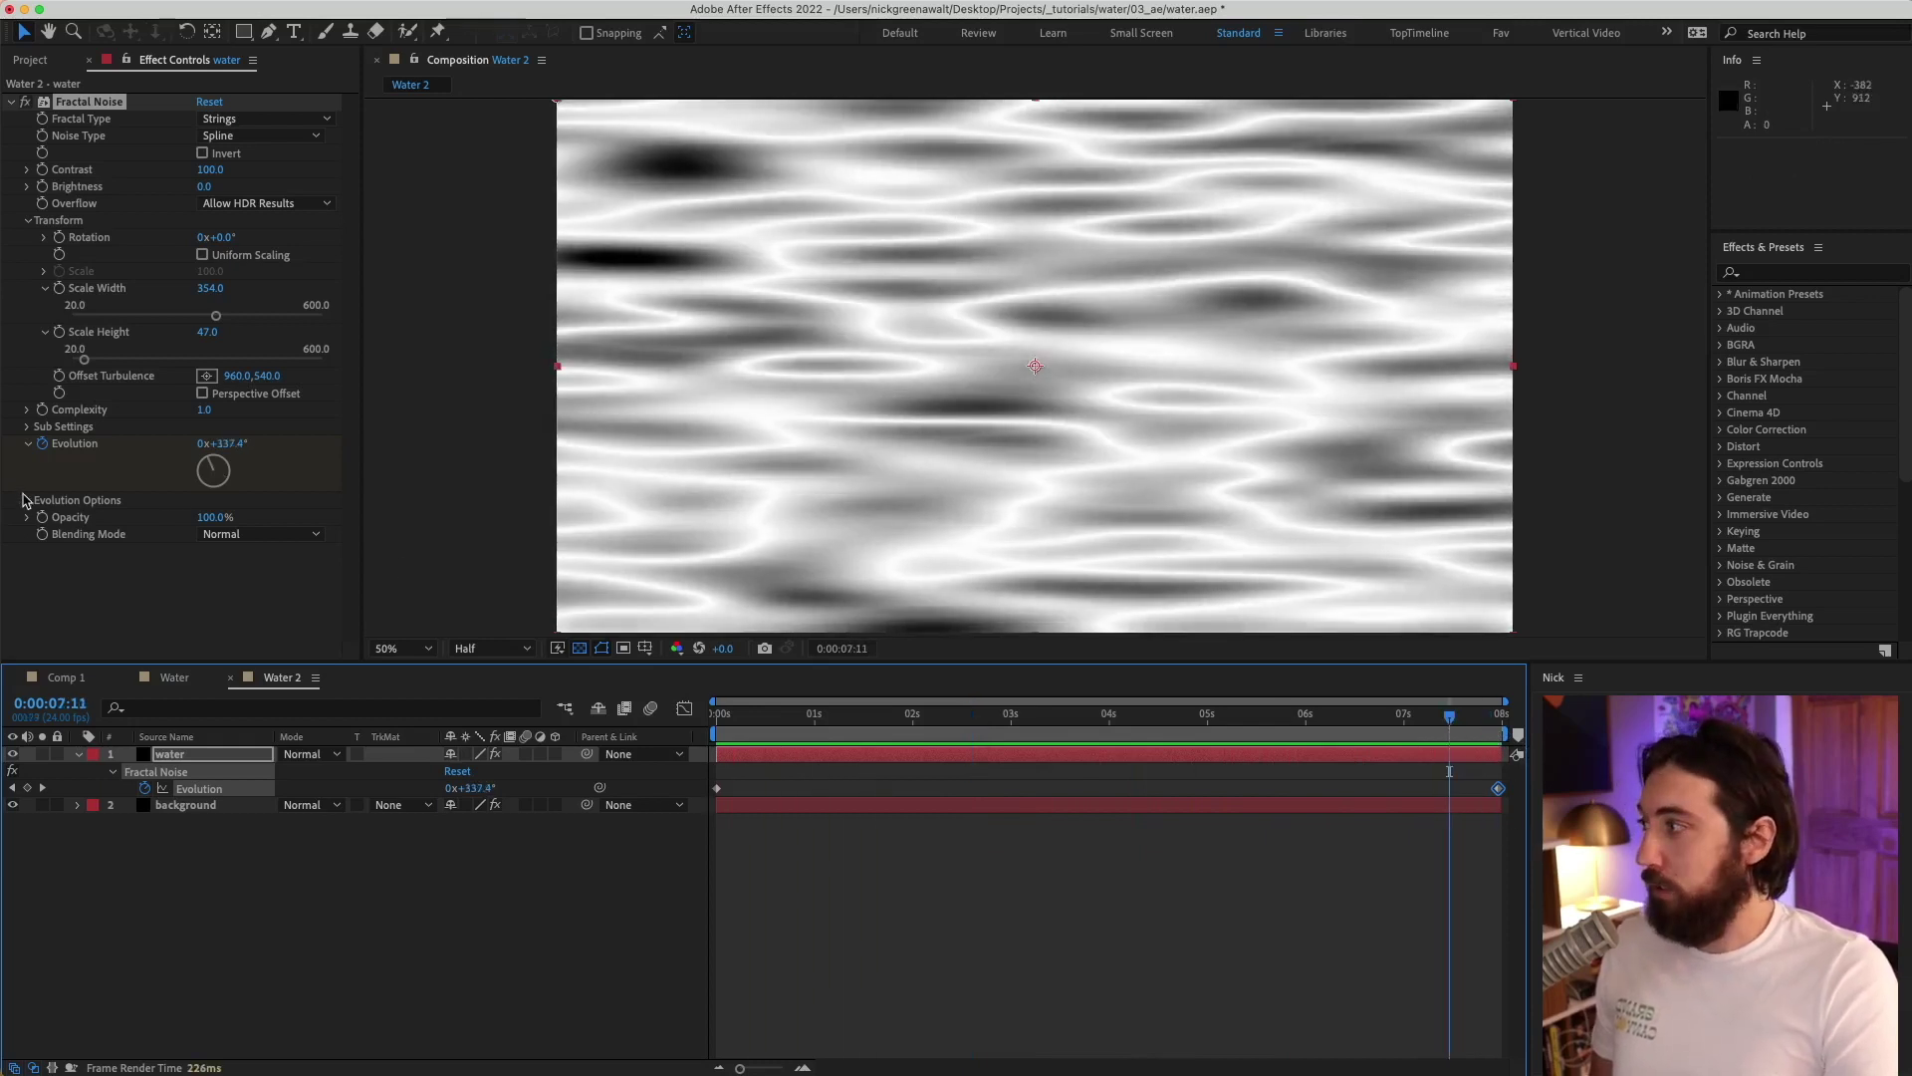
# Enable Cycle Evolution and play from near the end to check the loop.
pyautogui.click(27, 500)
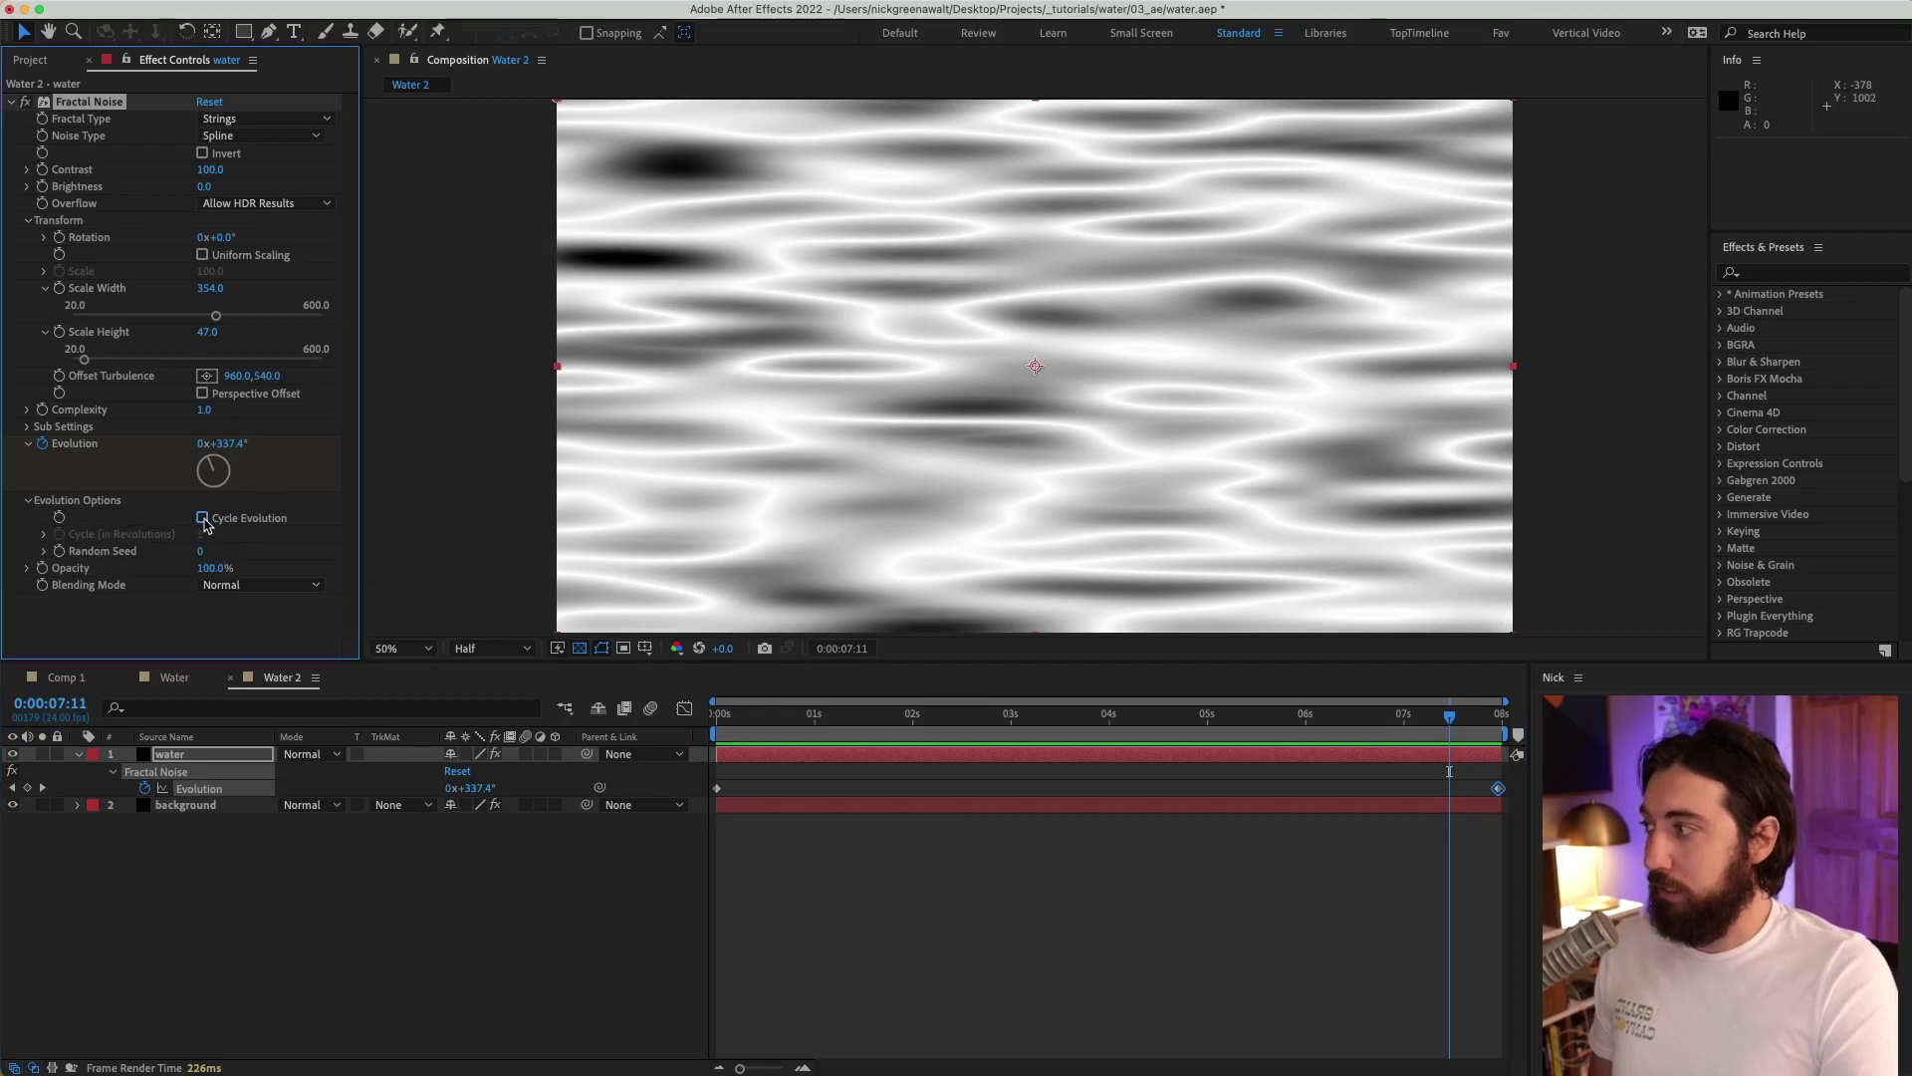
pyautogui.click(204, 518)
pyautogui.click(1404, 716)
pyautogui.press('space')
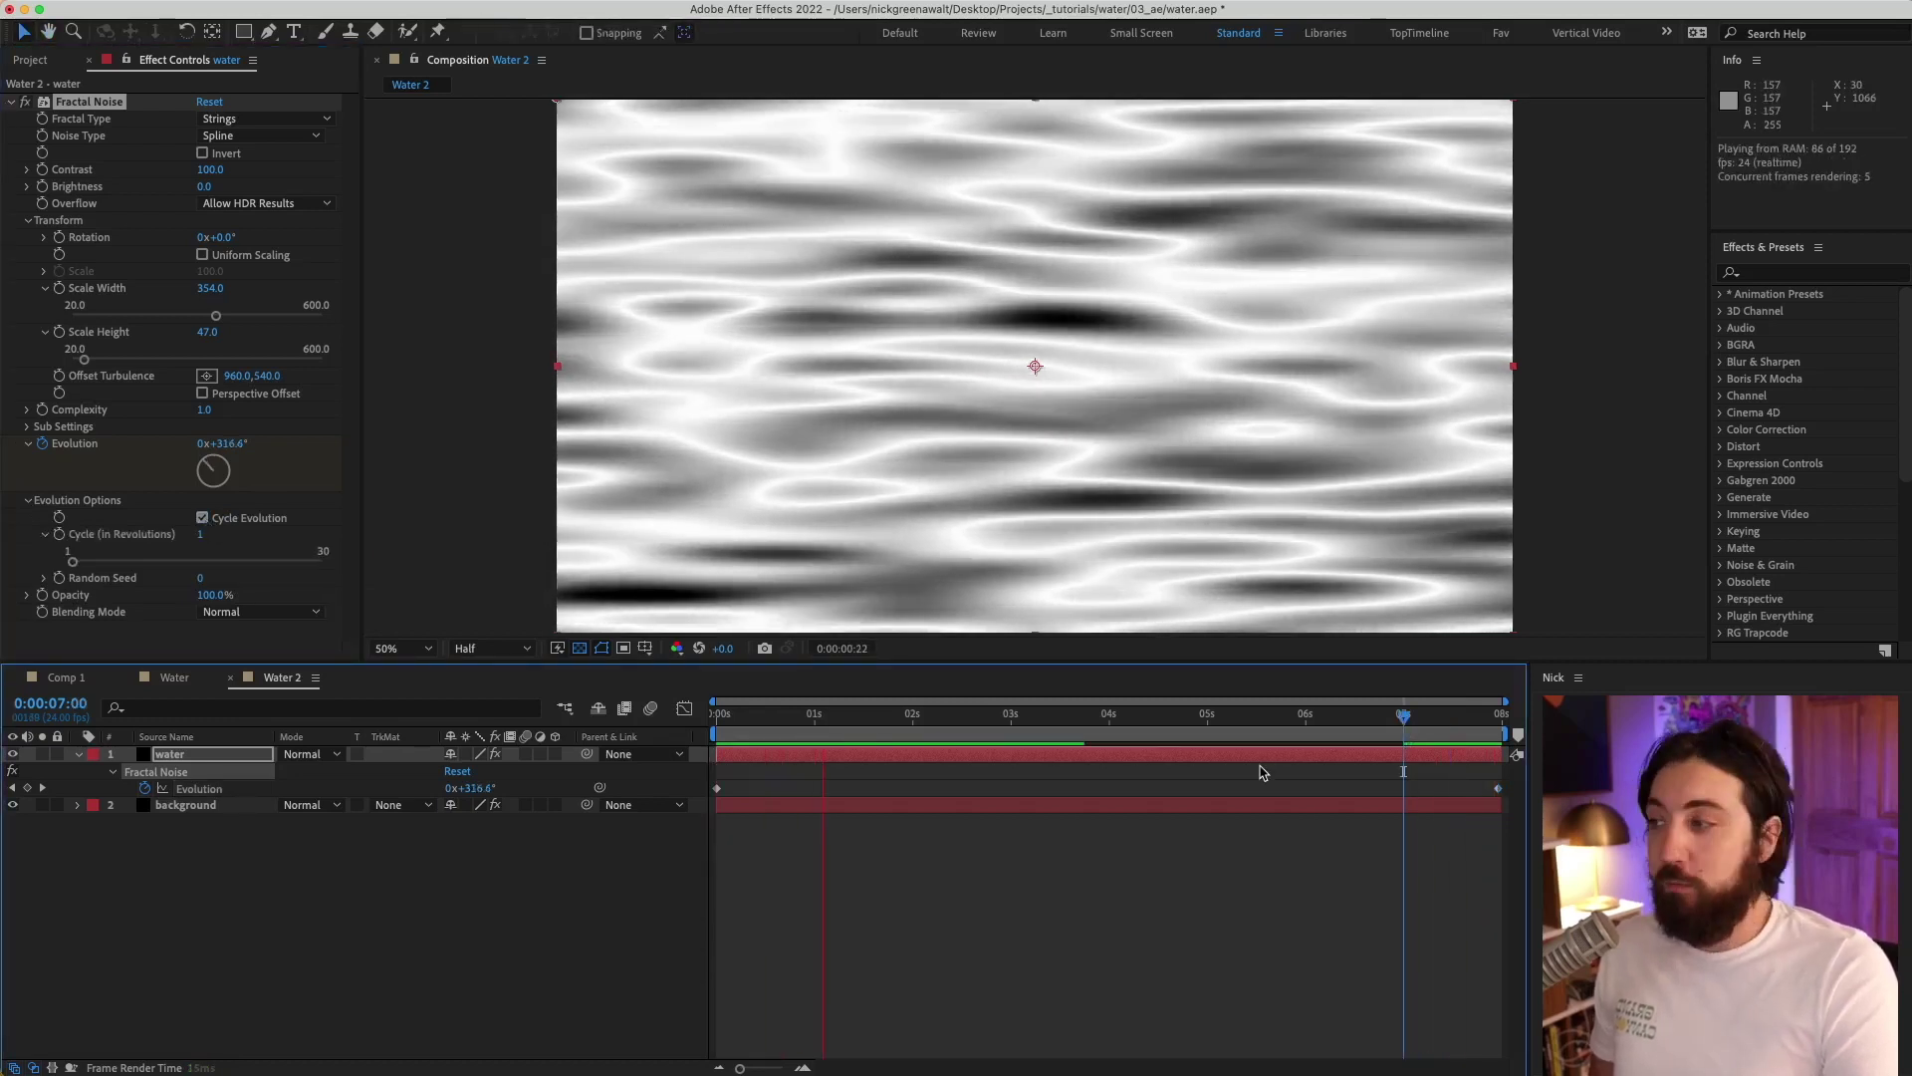
# Raise Fractal Noise Contrast to 299 and park the playhead around 0:00:03:21.
pyautogui.click(1400, 717)
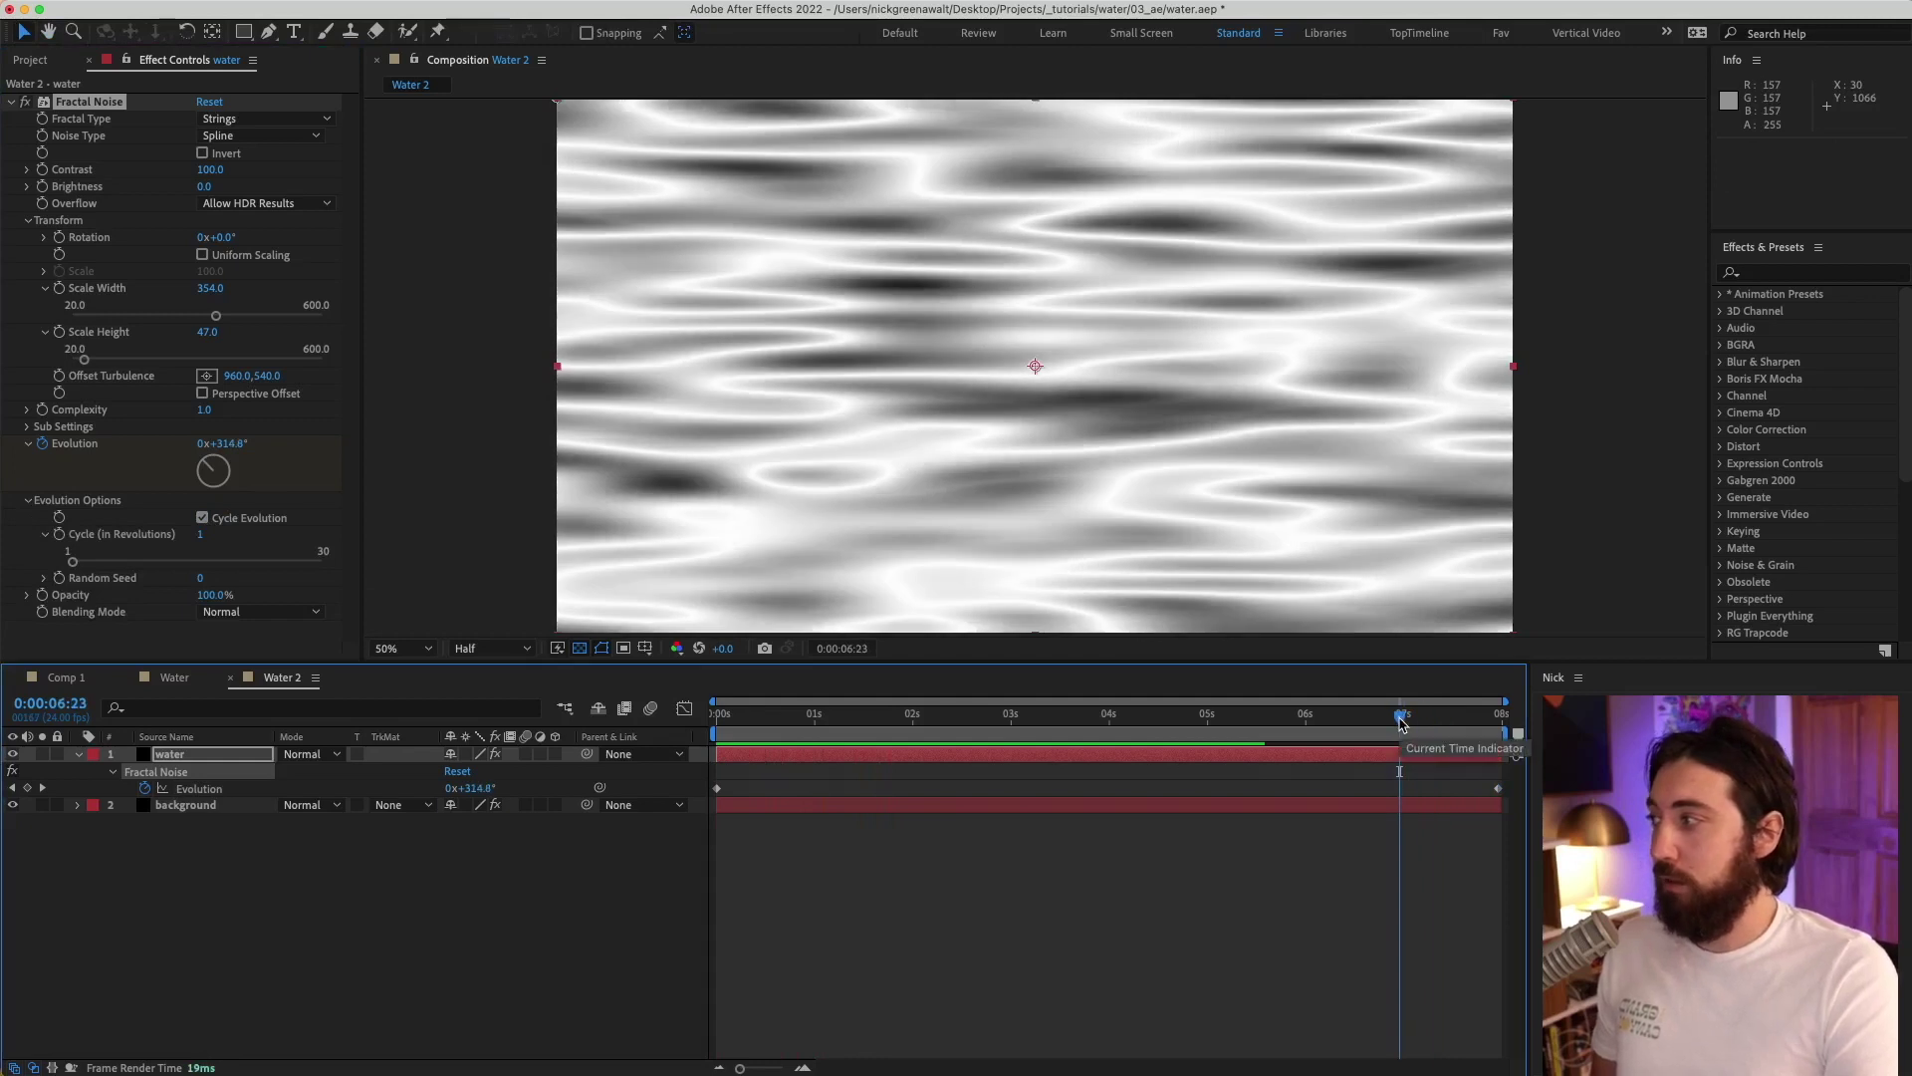
pyautogui.moveTo(213, 175); pyautogui.dragTo(416, 172)
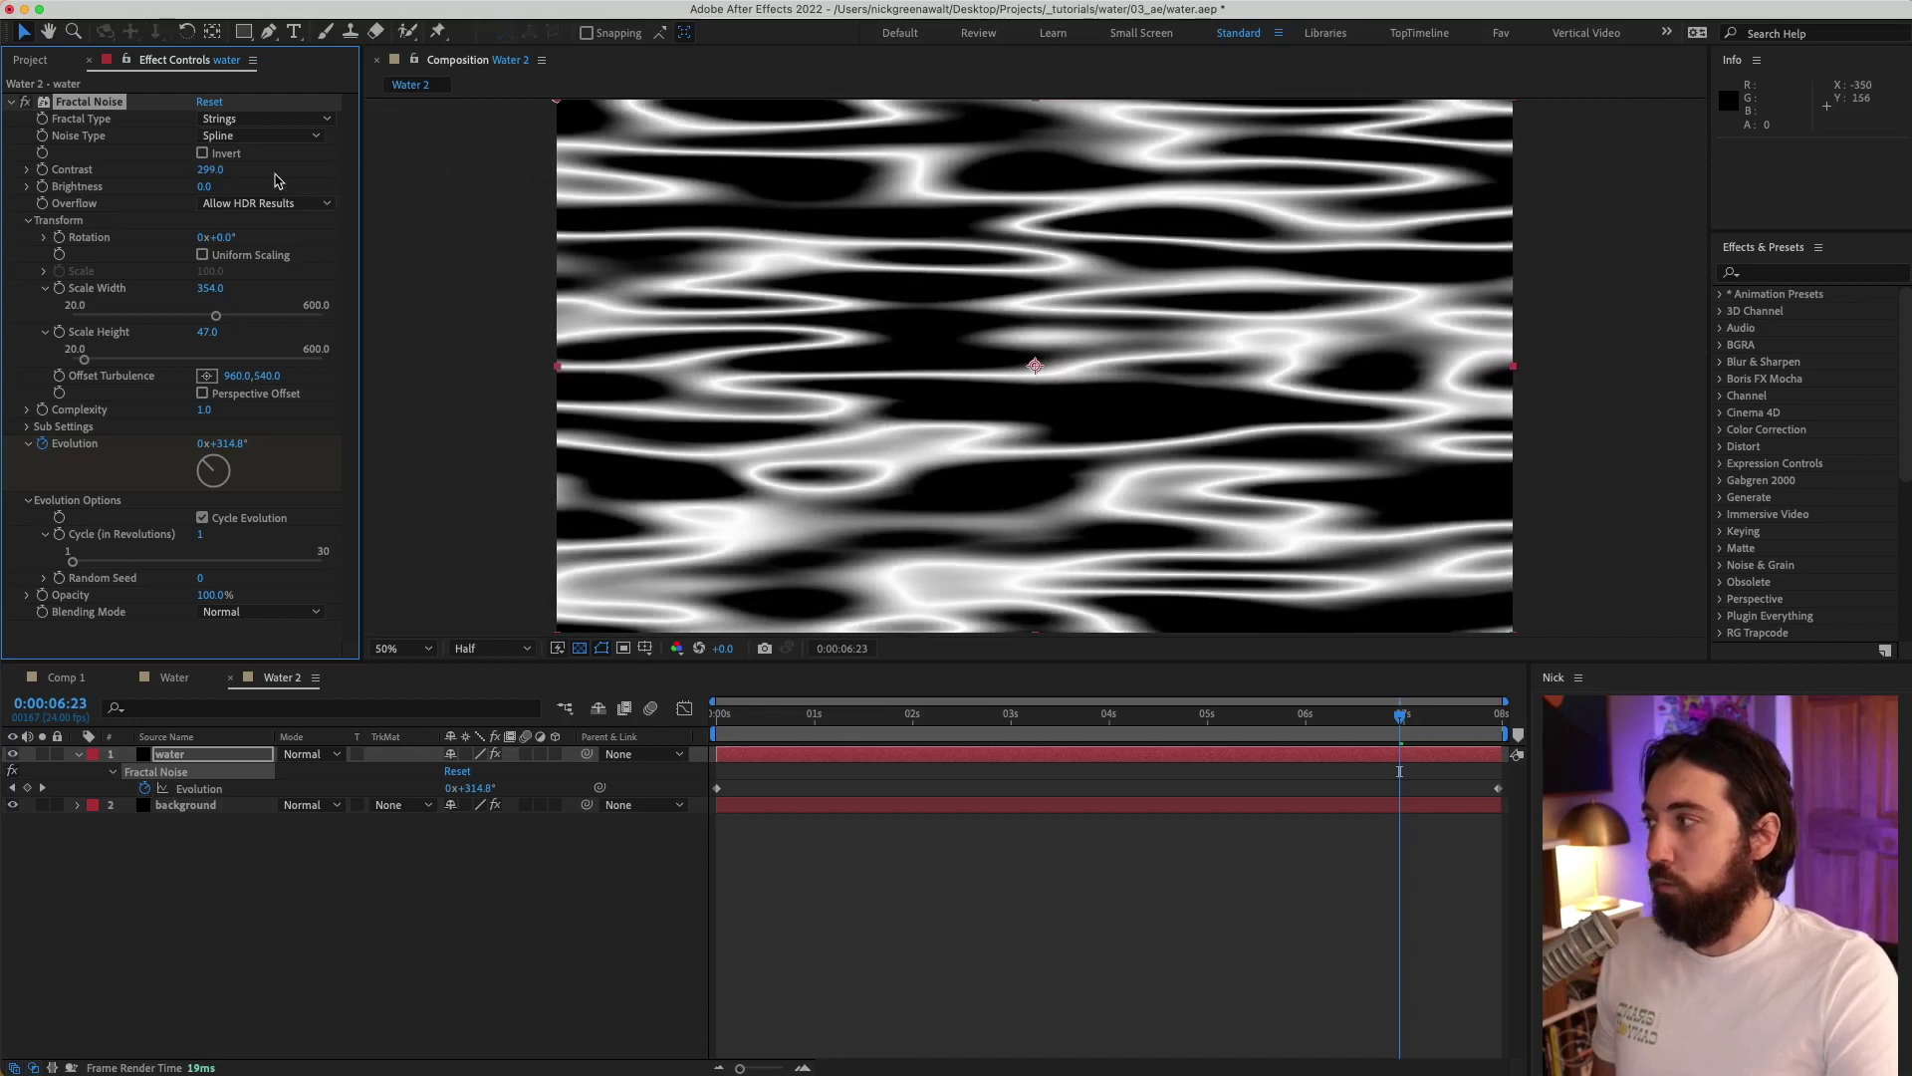
pyautogui.moveTo(965, 720); pyautogui.dragTo(1166, 717)
pyautogui.click(1096, 717)
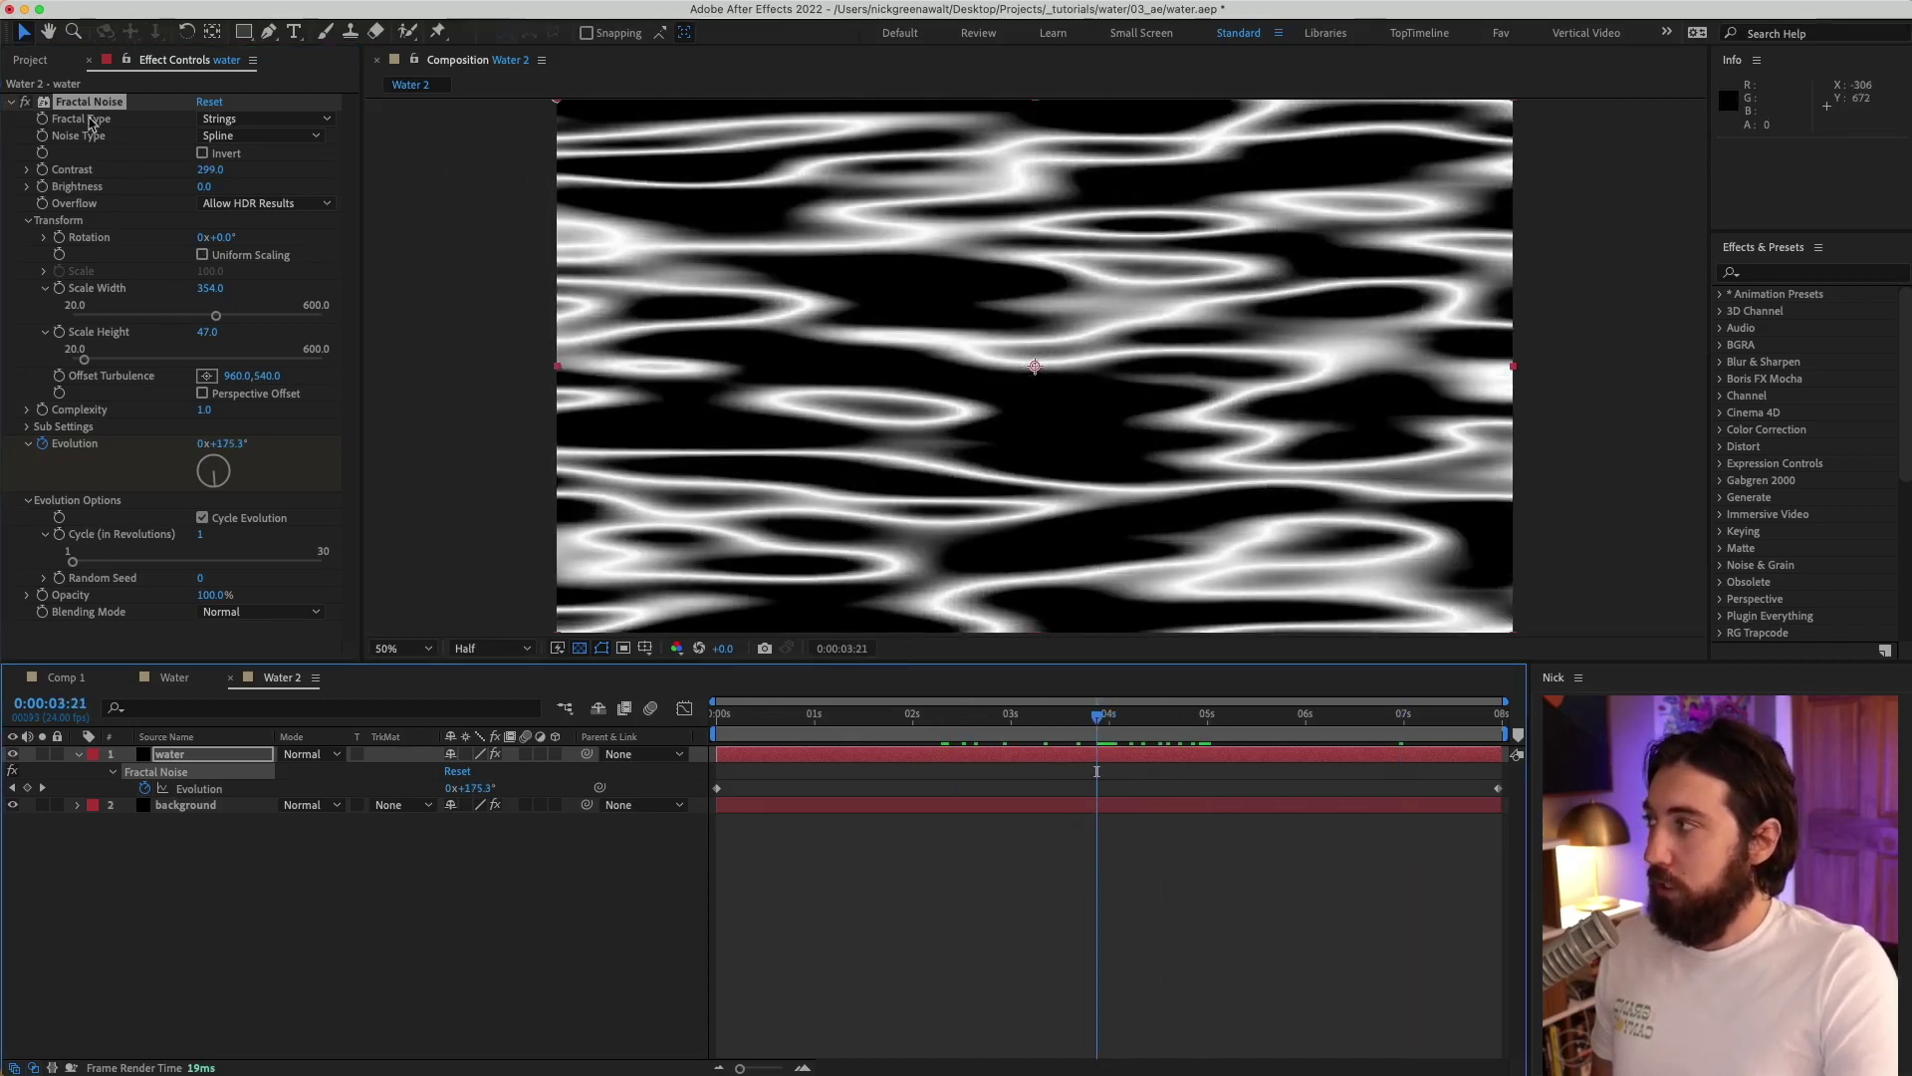
pyautogui.click(9, 102)
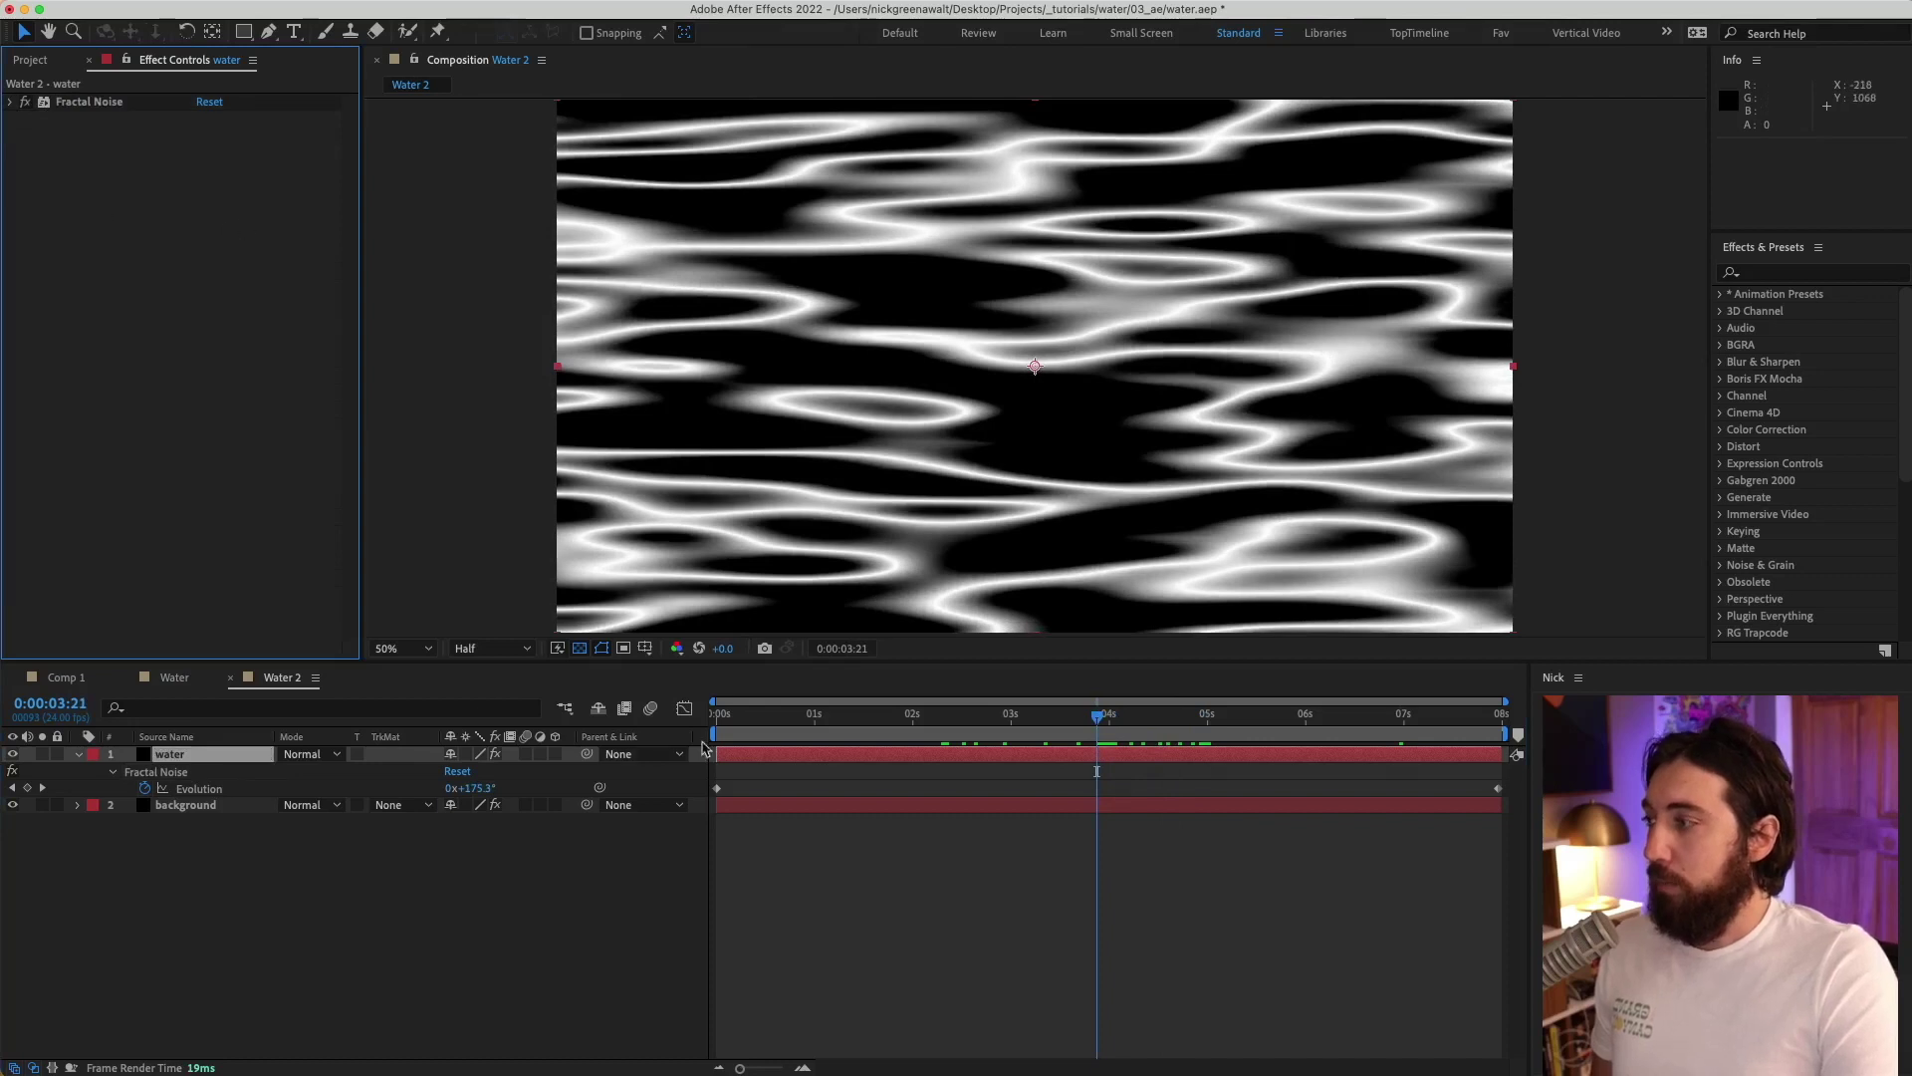
# Apply Shift Channels to the water layer with Take Alpha From set to Luminance.
pyautogui.click(735, 756)
pyautogui.hotkey('ctrl', 'space')
pyautogui.write('shift')
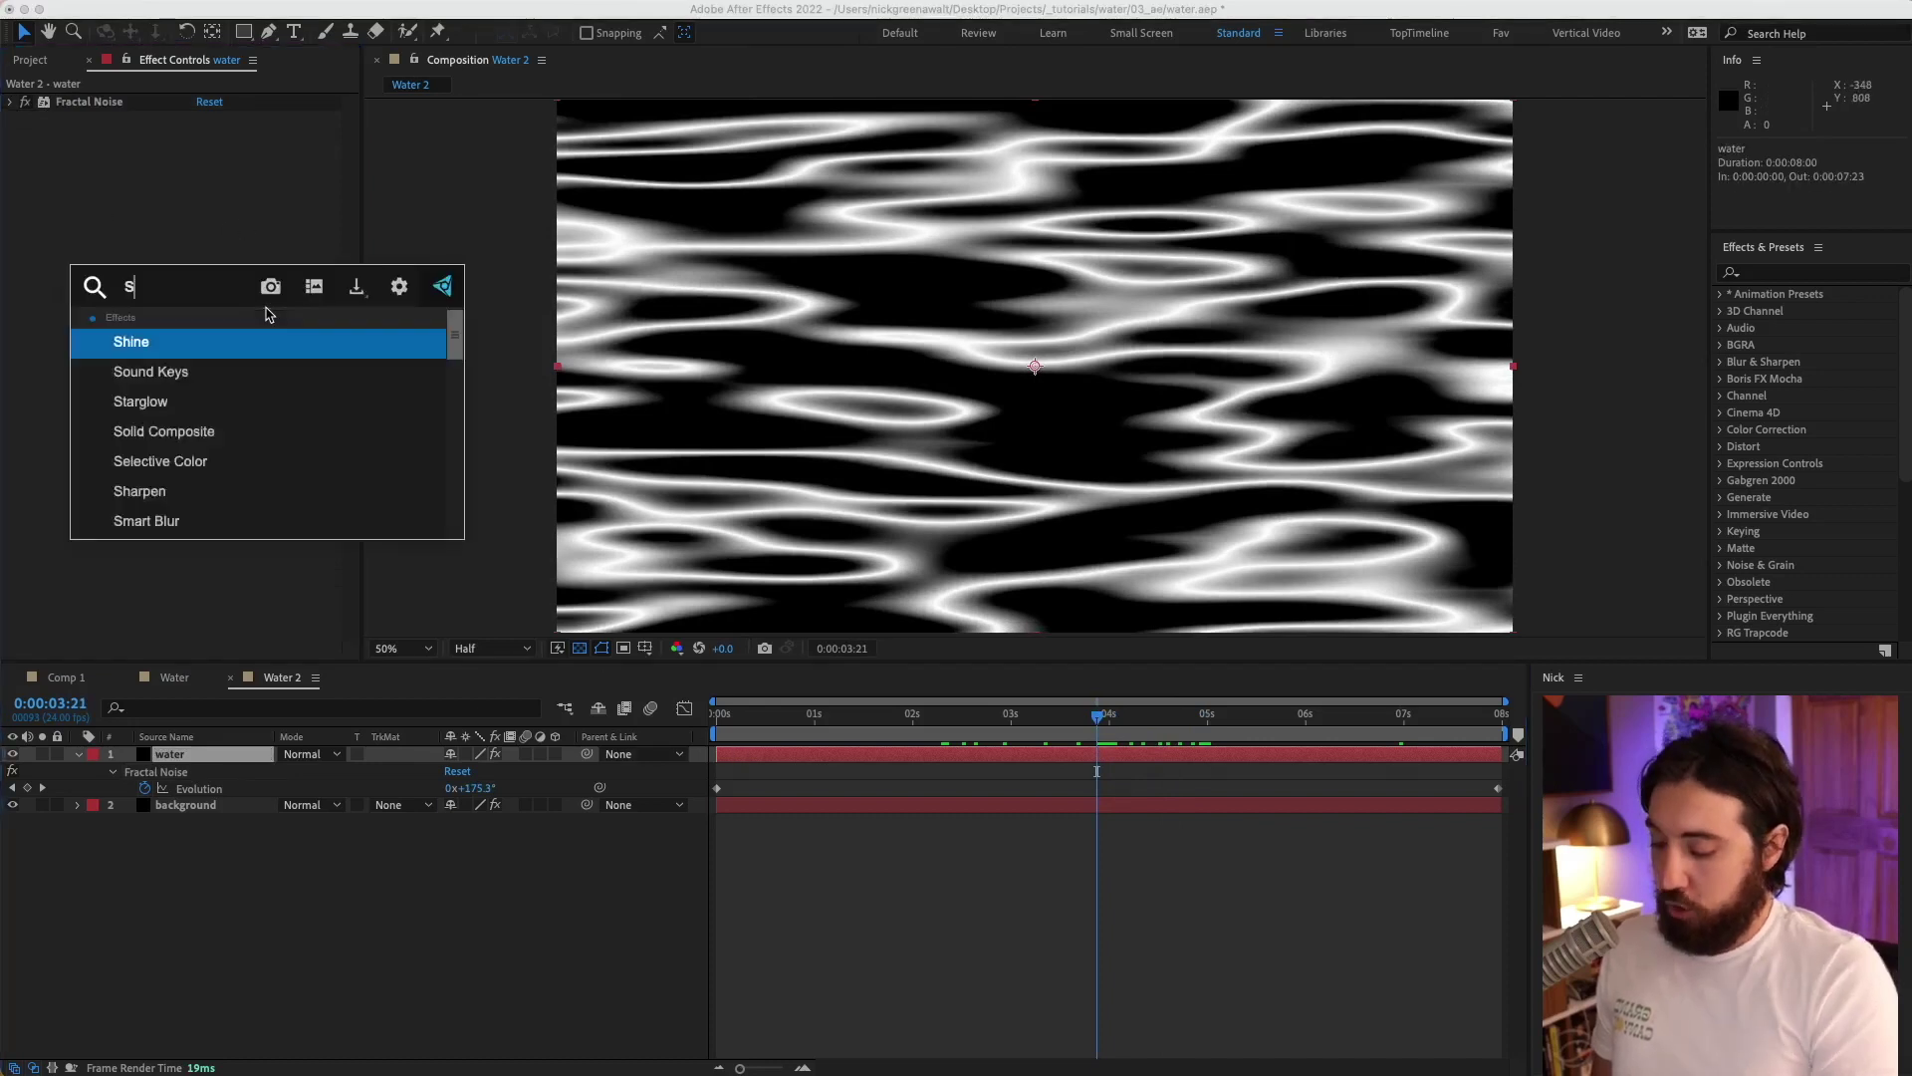
pyautogui.click(272, 343)
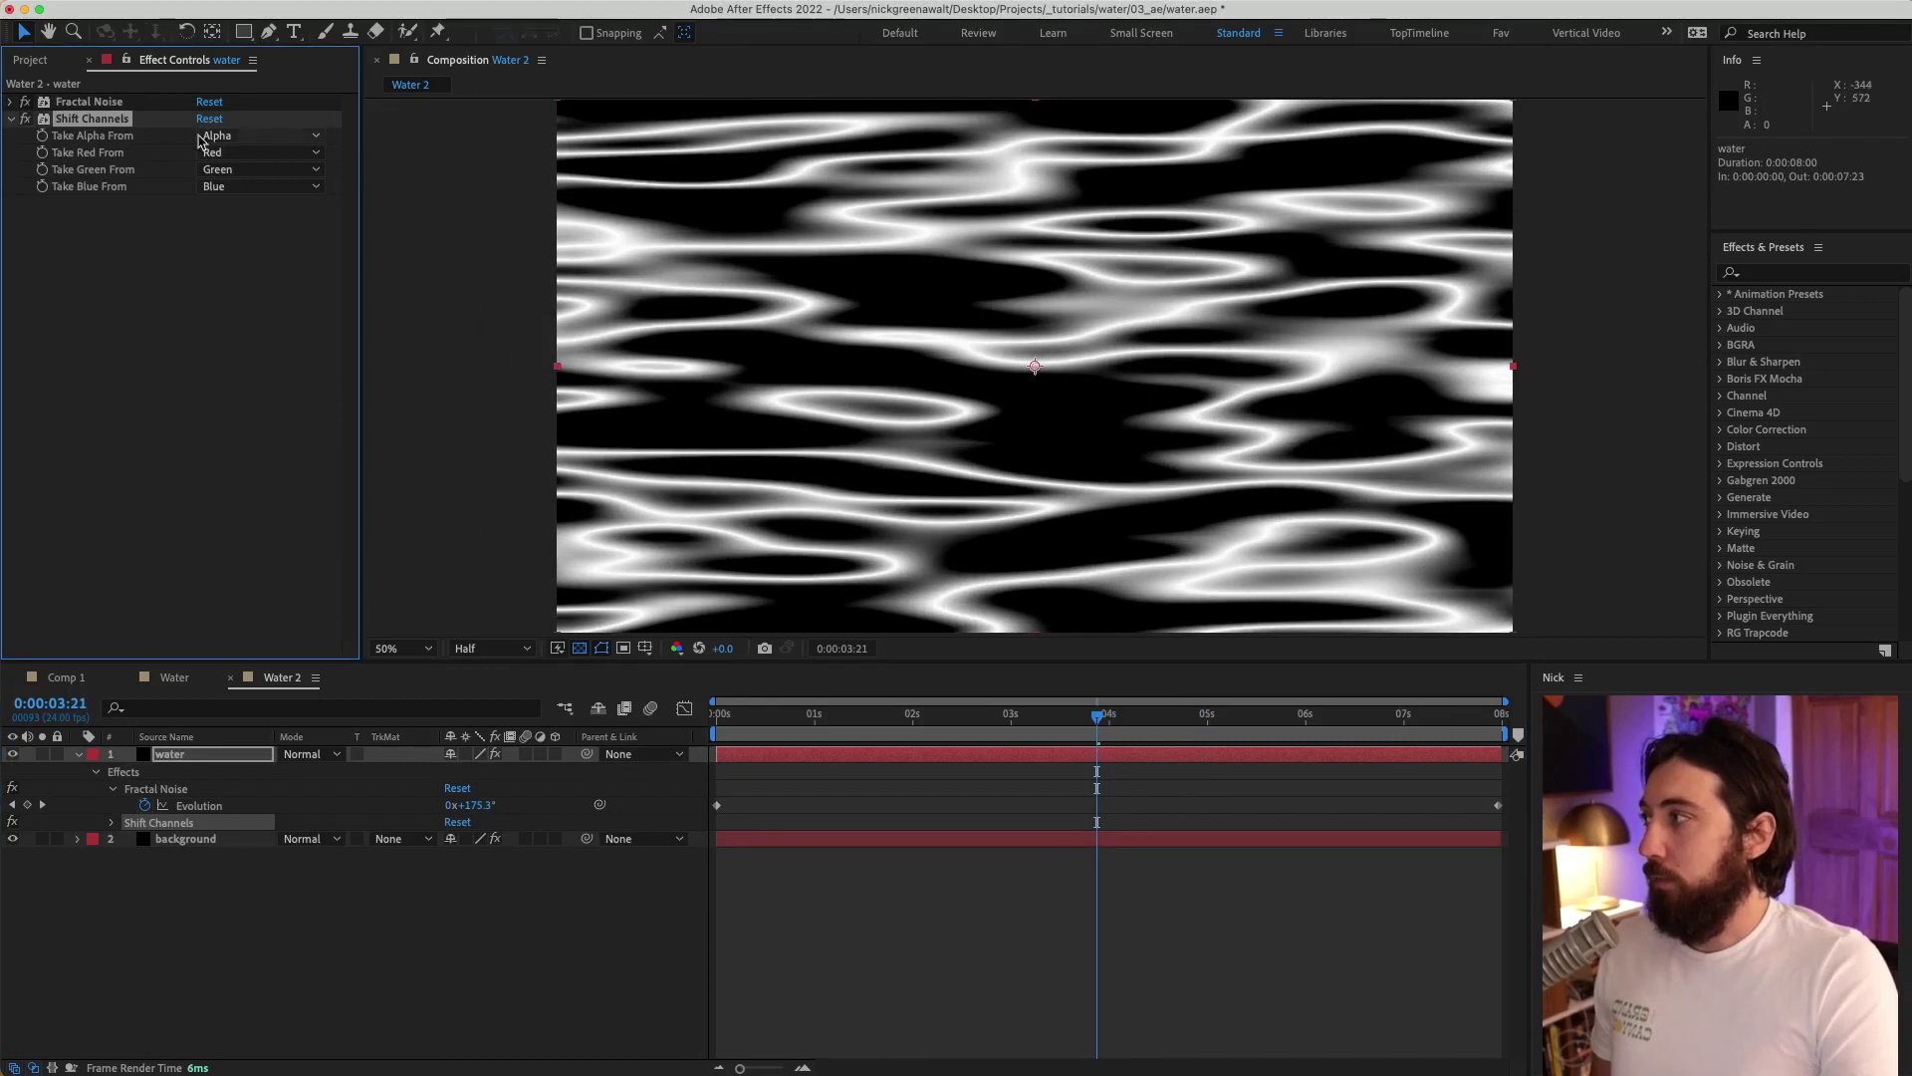
pyautogui.click(315, 137)
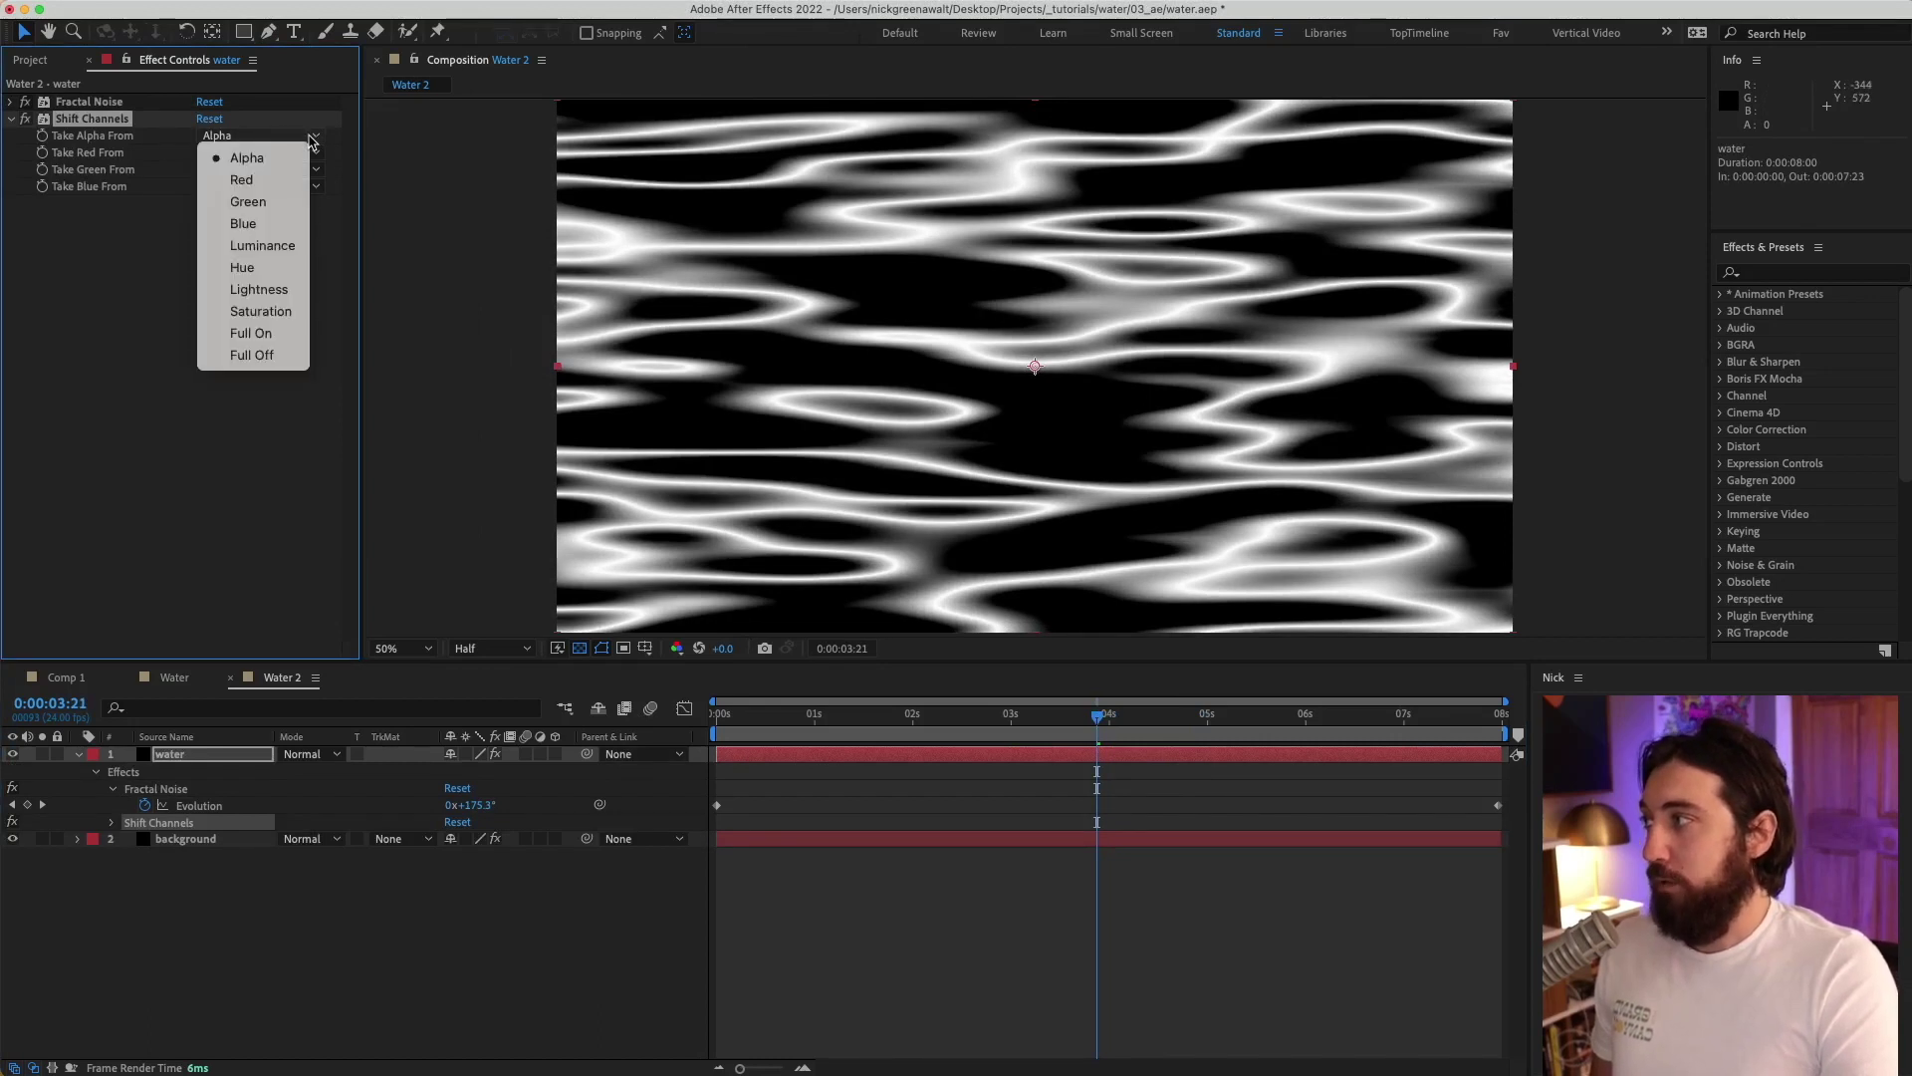
pyautogui.click(299, 246)
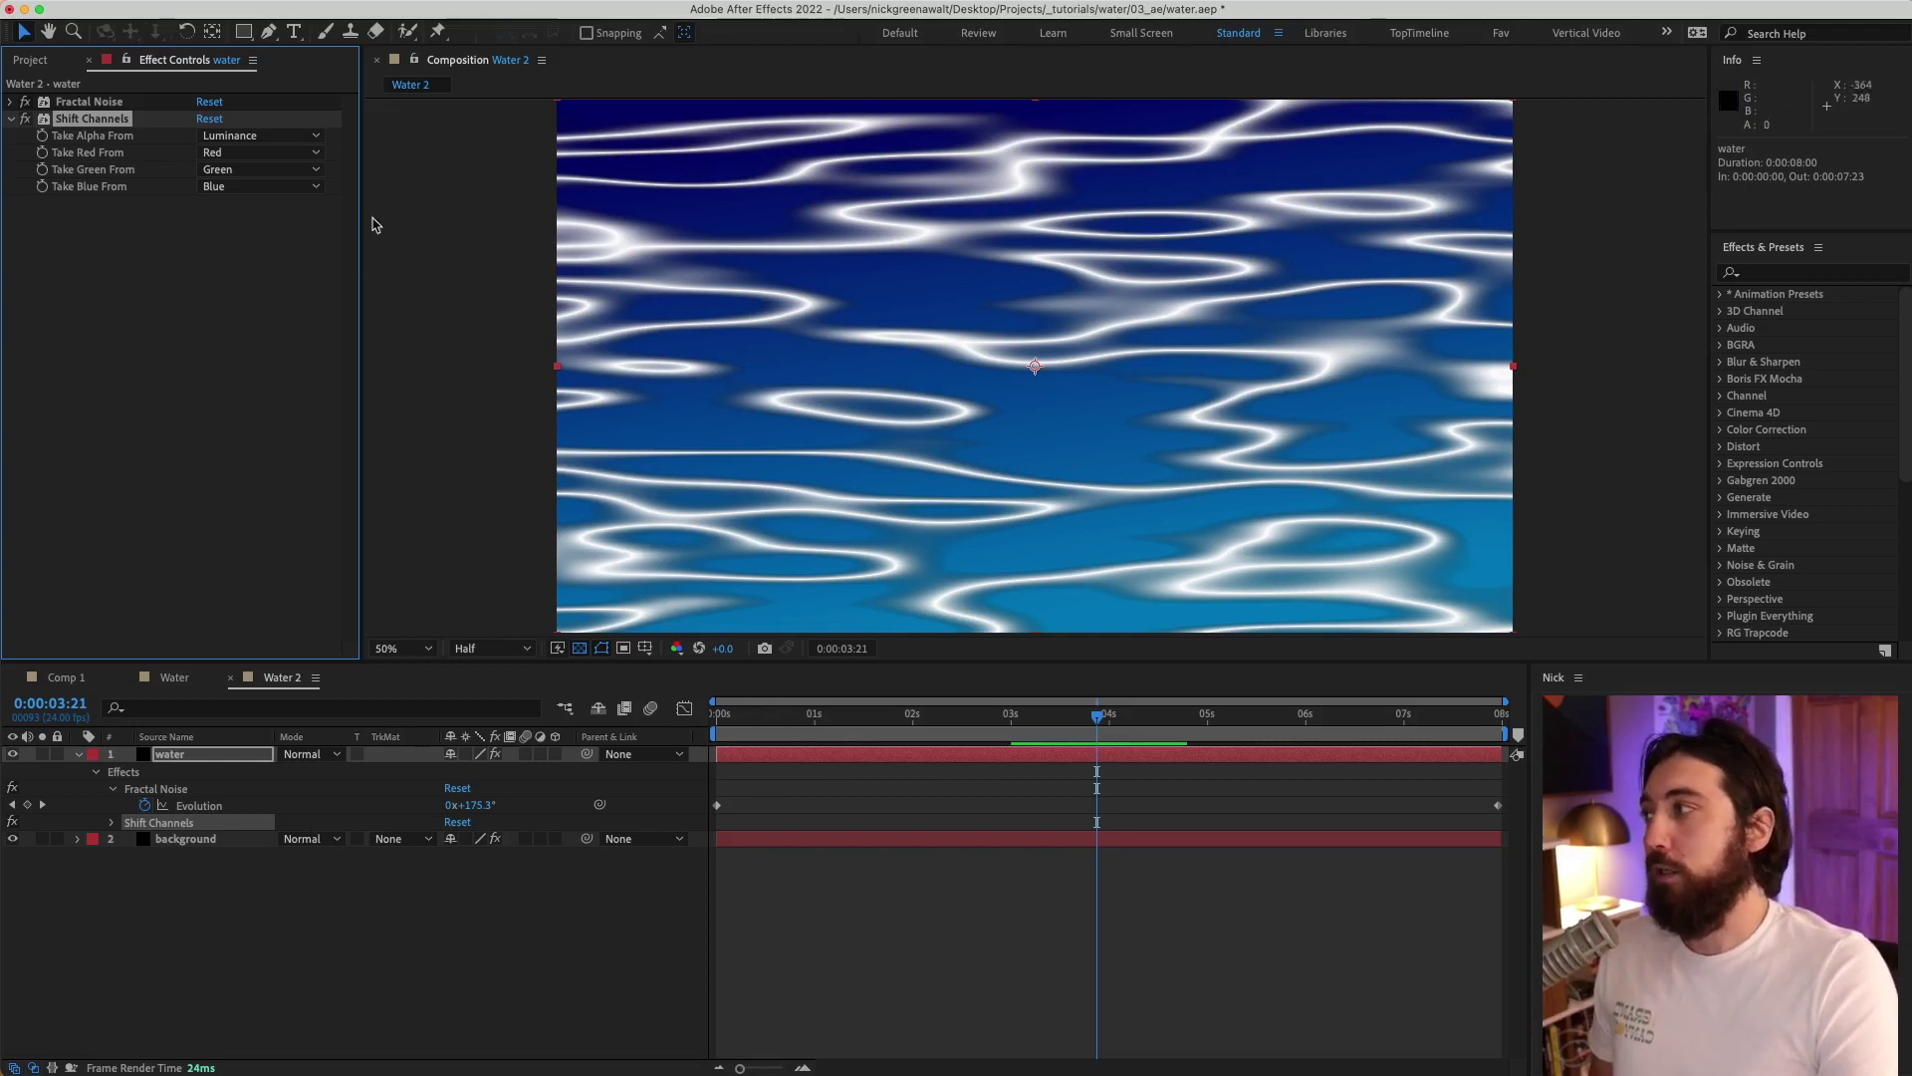
pyautogui.press('super+z')
# Apply Levels on the Alpha channel with Input Black 116 and Input White 126.
pyautogui.hotkey('ctrl', 'space')
pyautogui.write('leve')
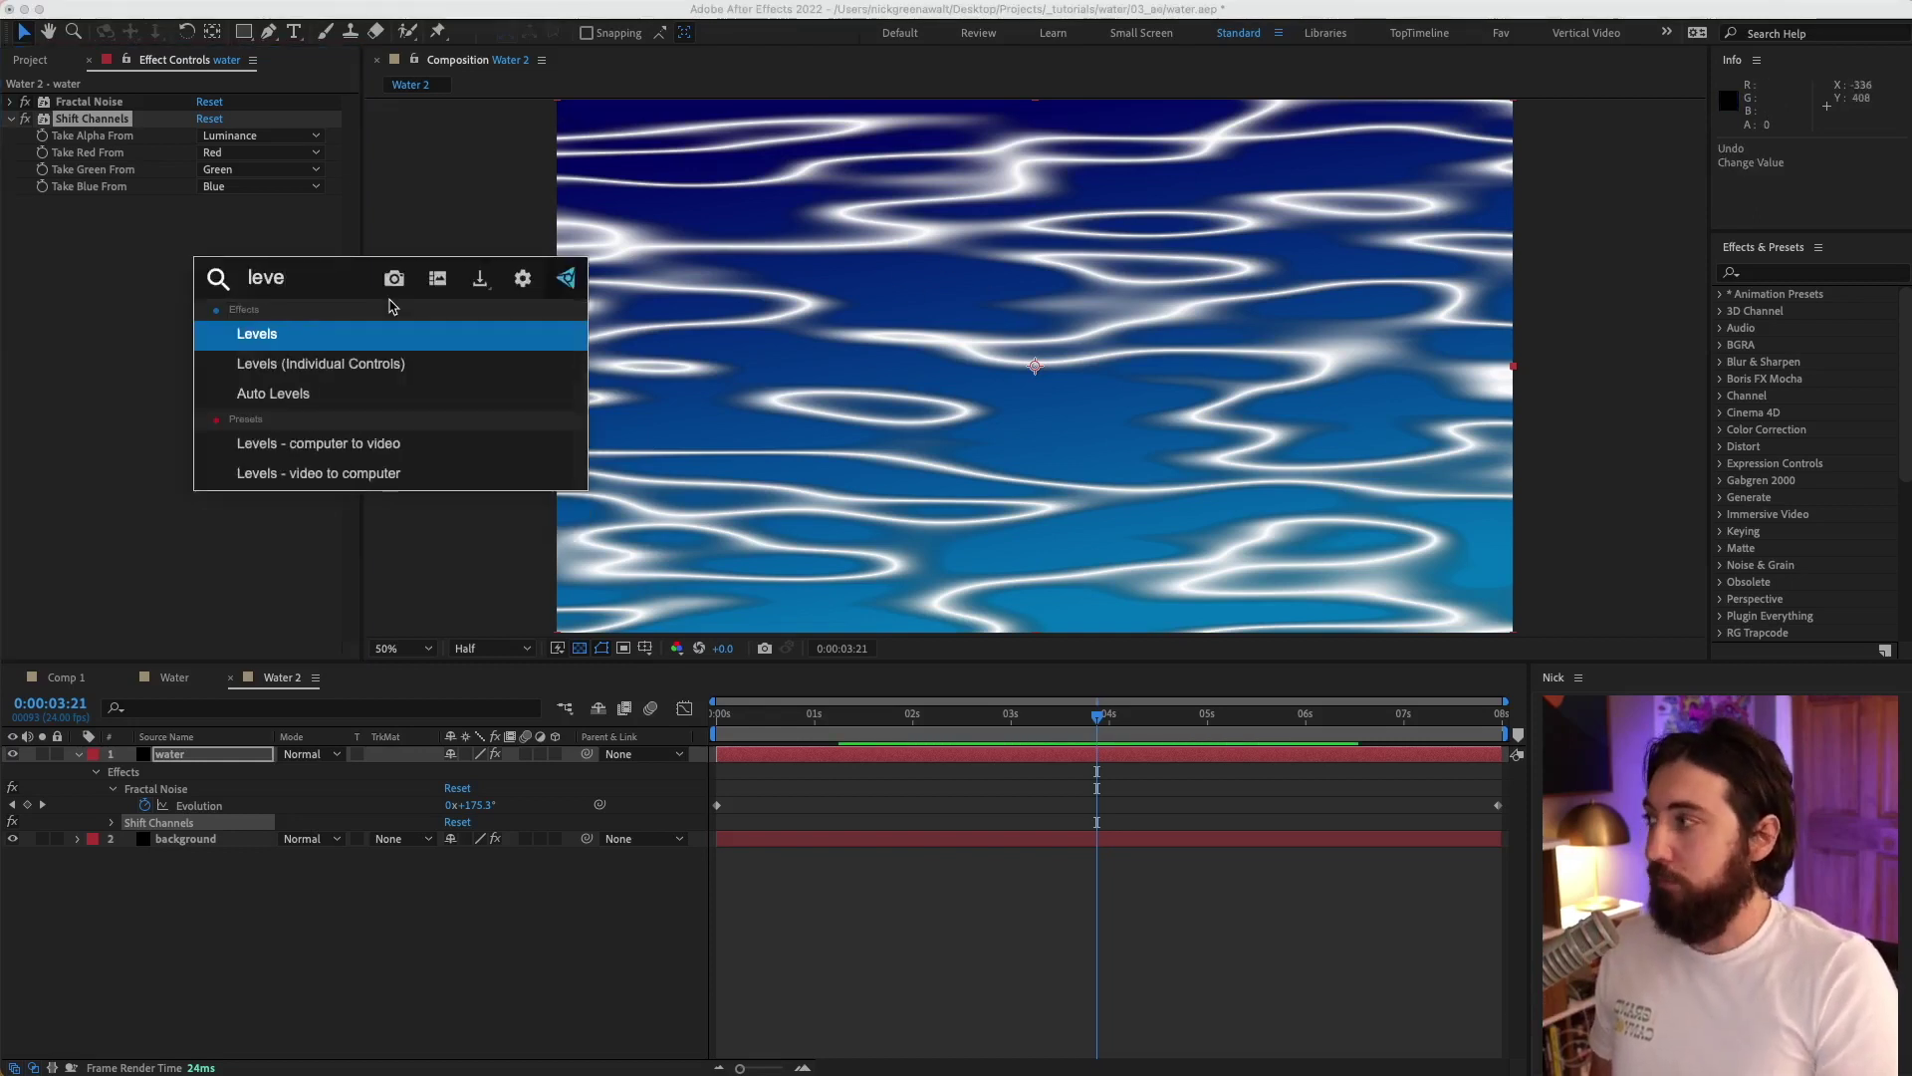
pyautogui.press('Return')
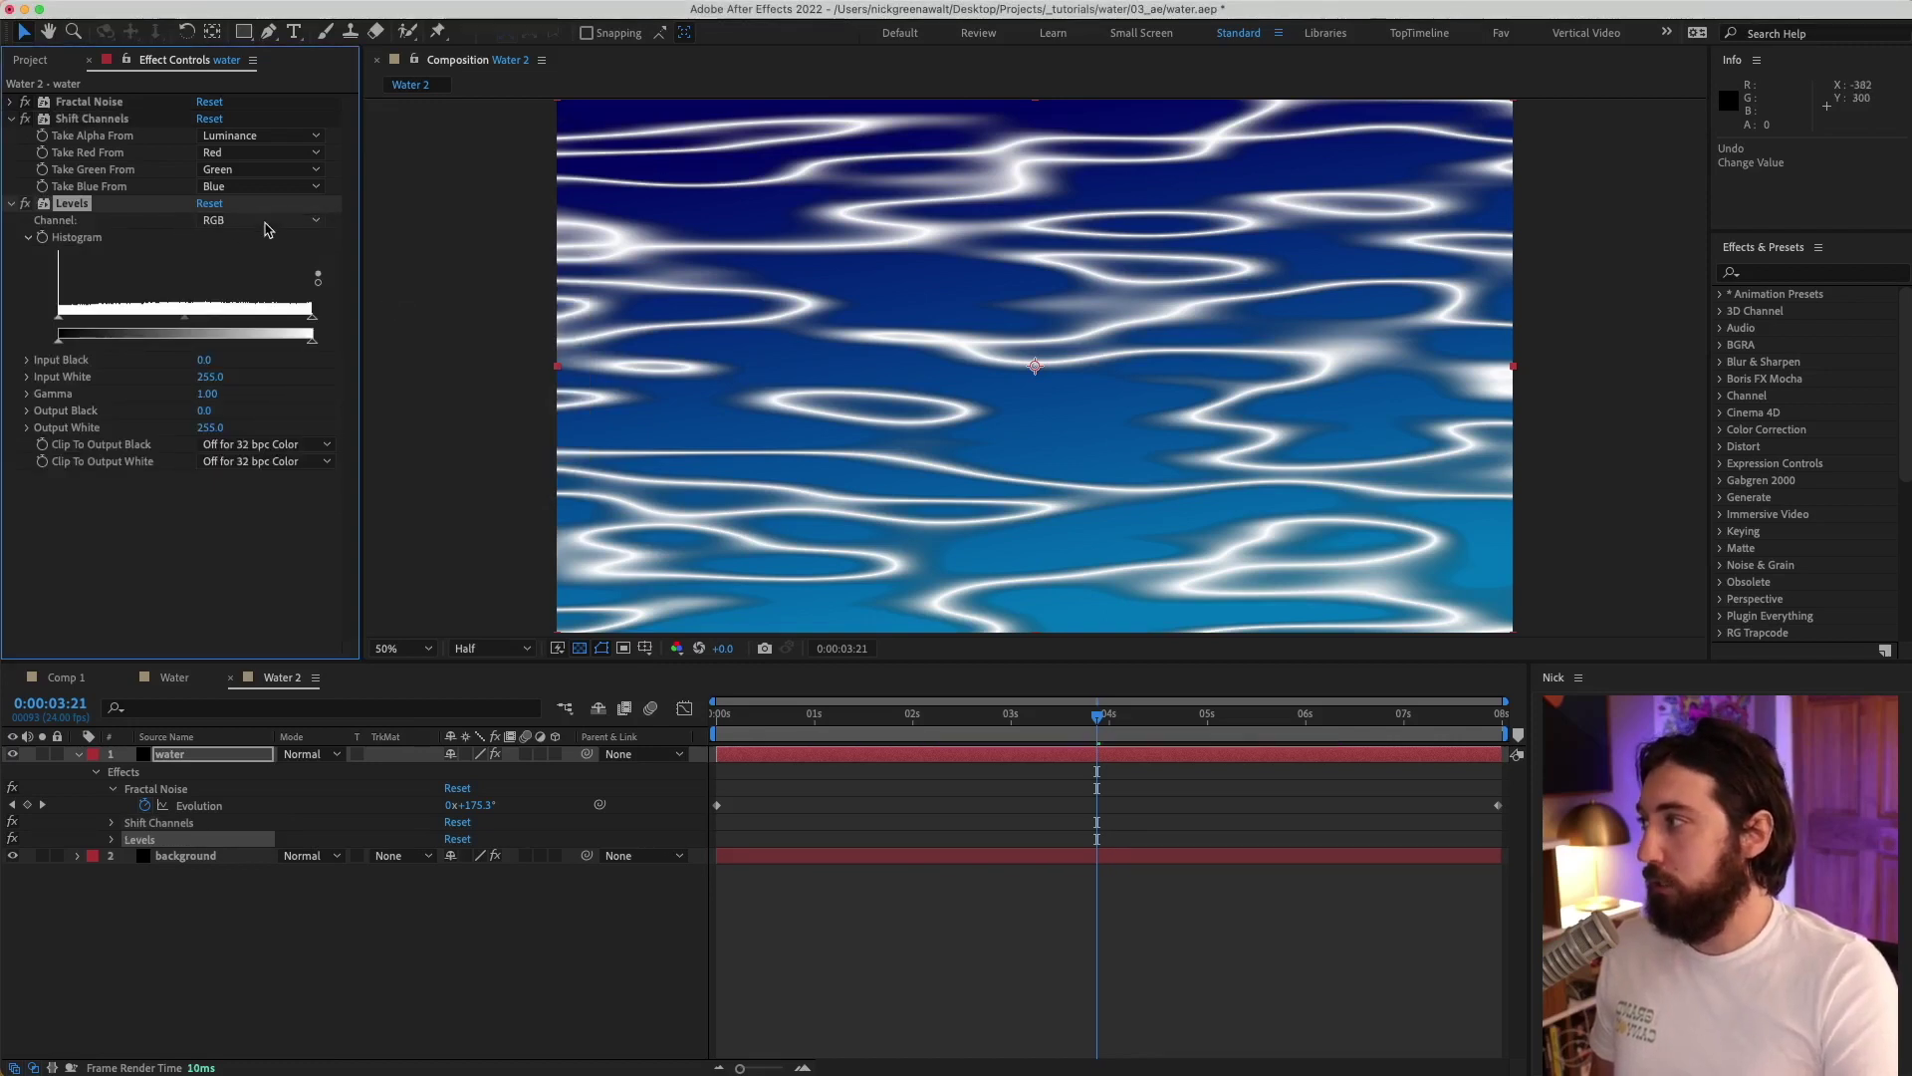
pyautogui.click(261, 221)
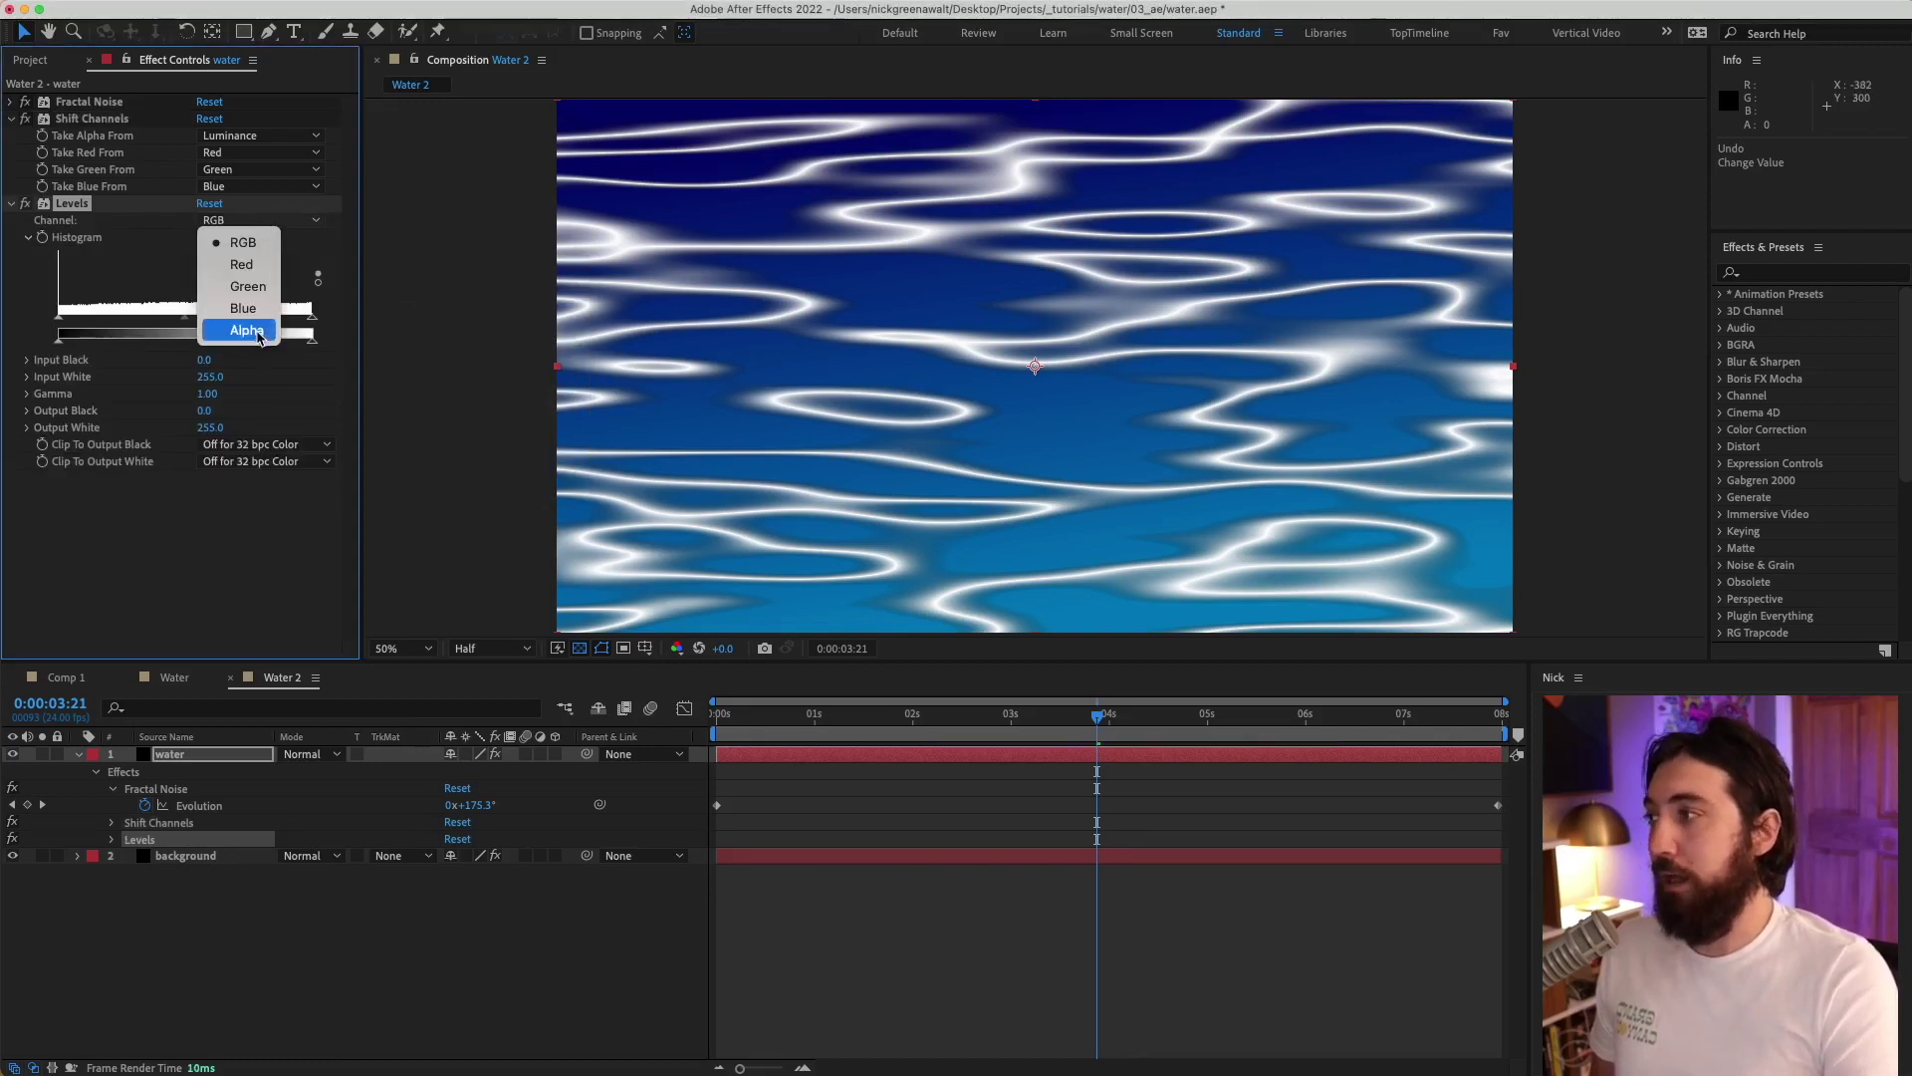
pyautogui.click(247, 330)
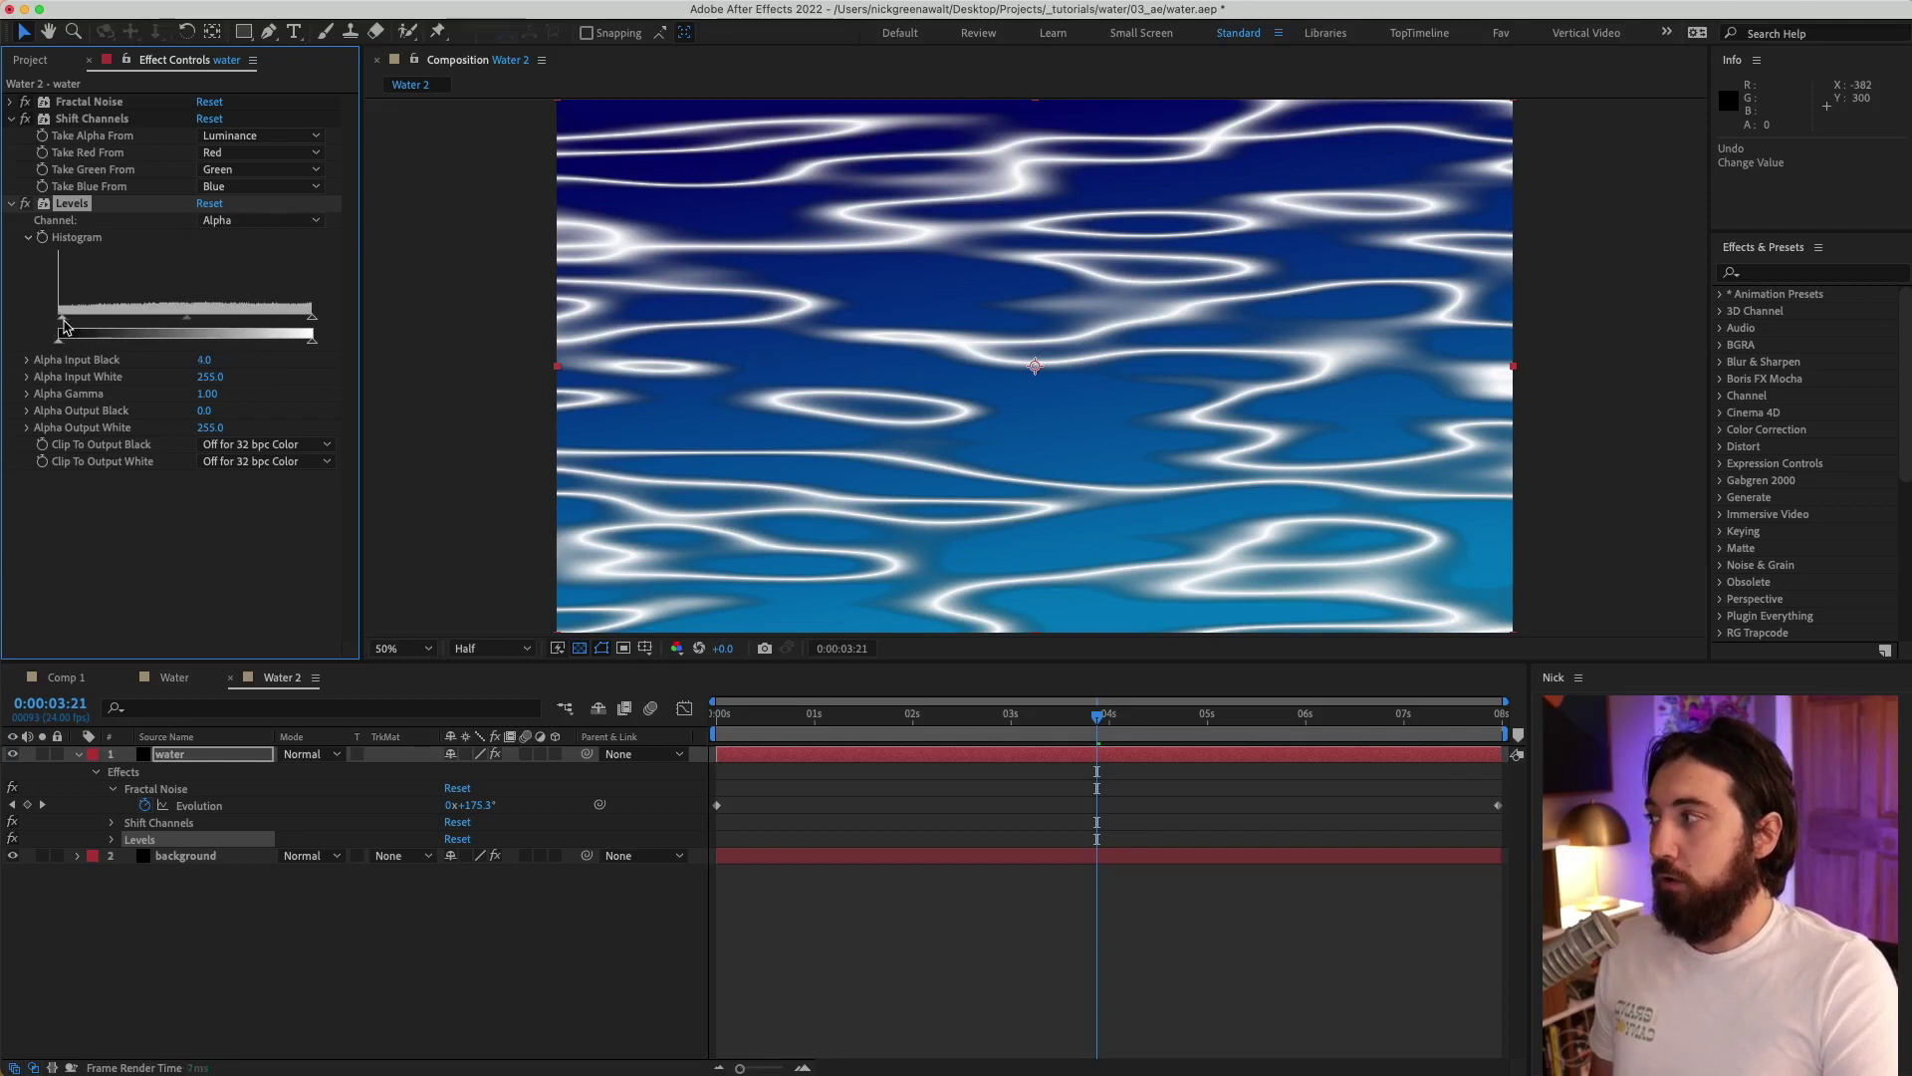
pyautogui.moveTo(63, 325); pyautogui.dragTo(127, 328)
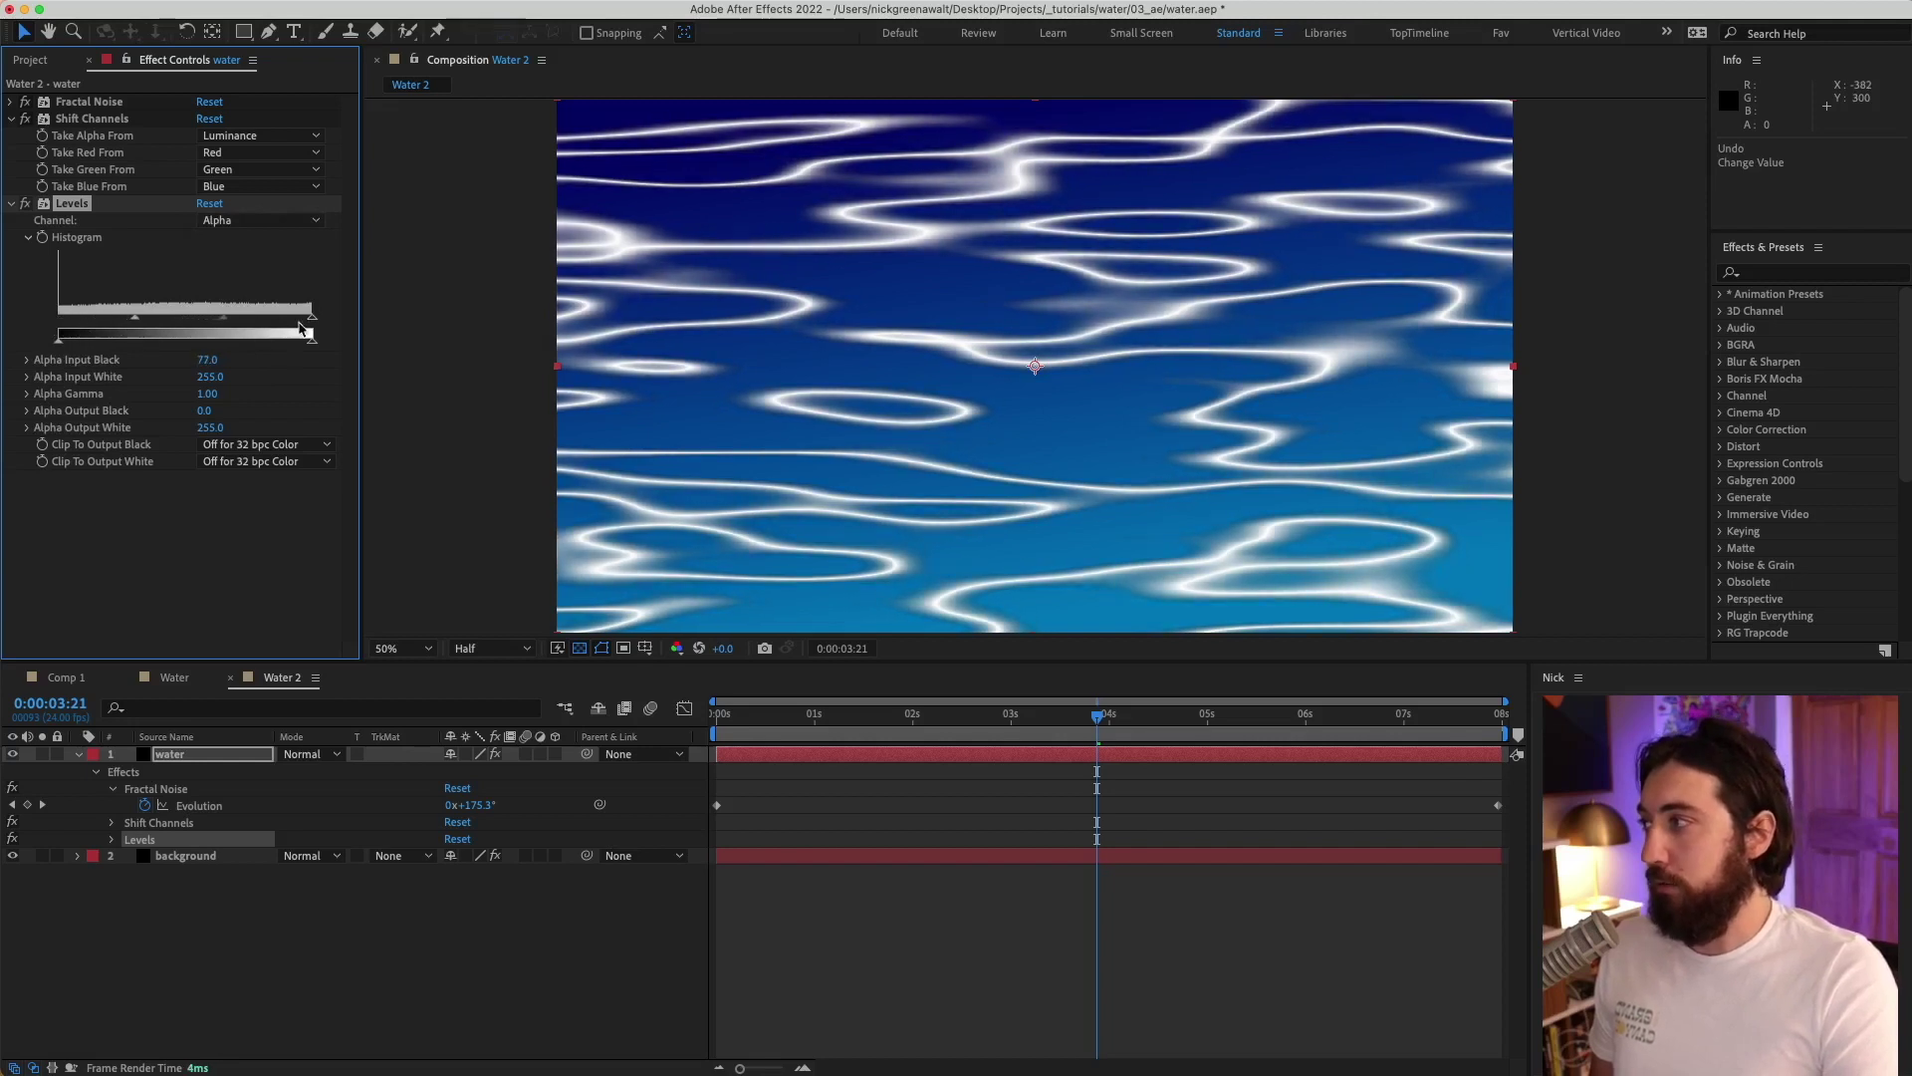
pyautogui.moveTo(312, 320); pyautogui.dragTo(175, 325)
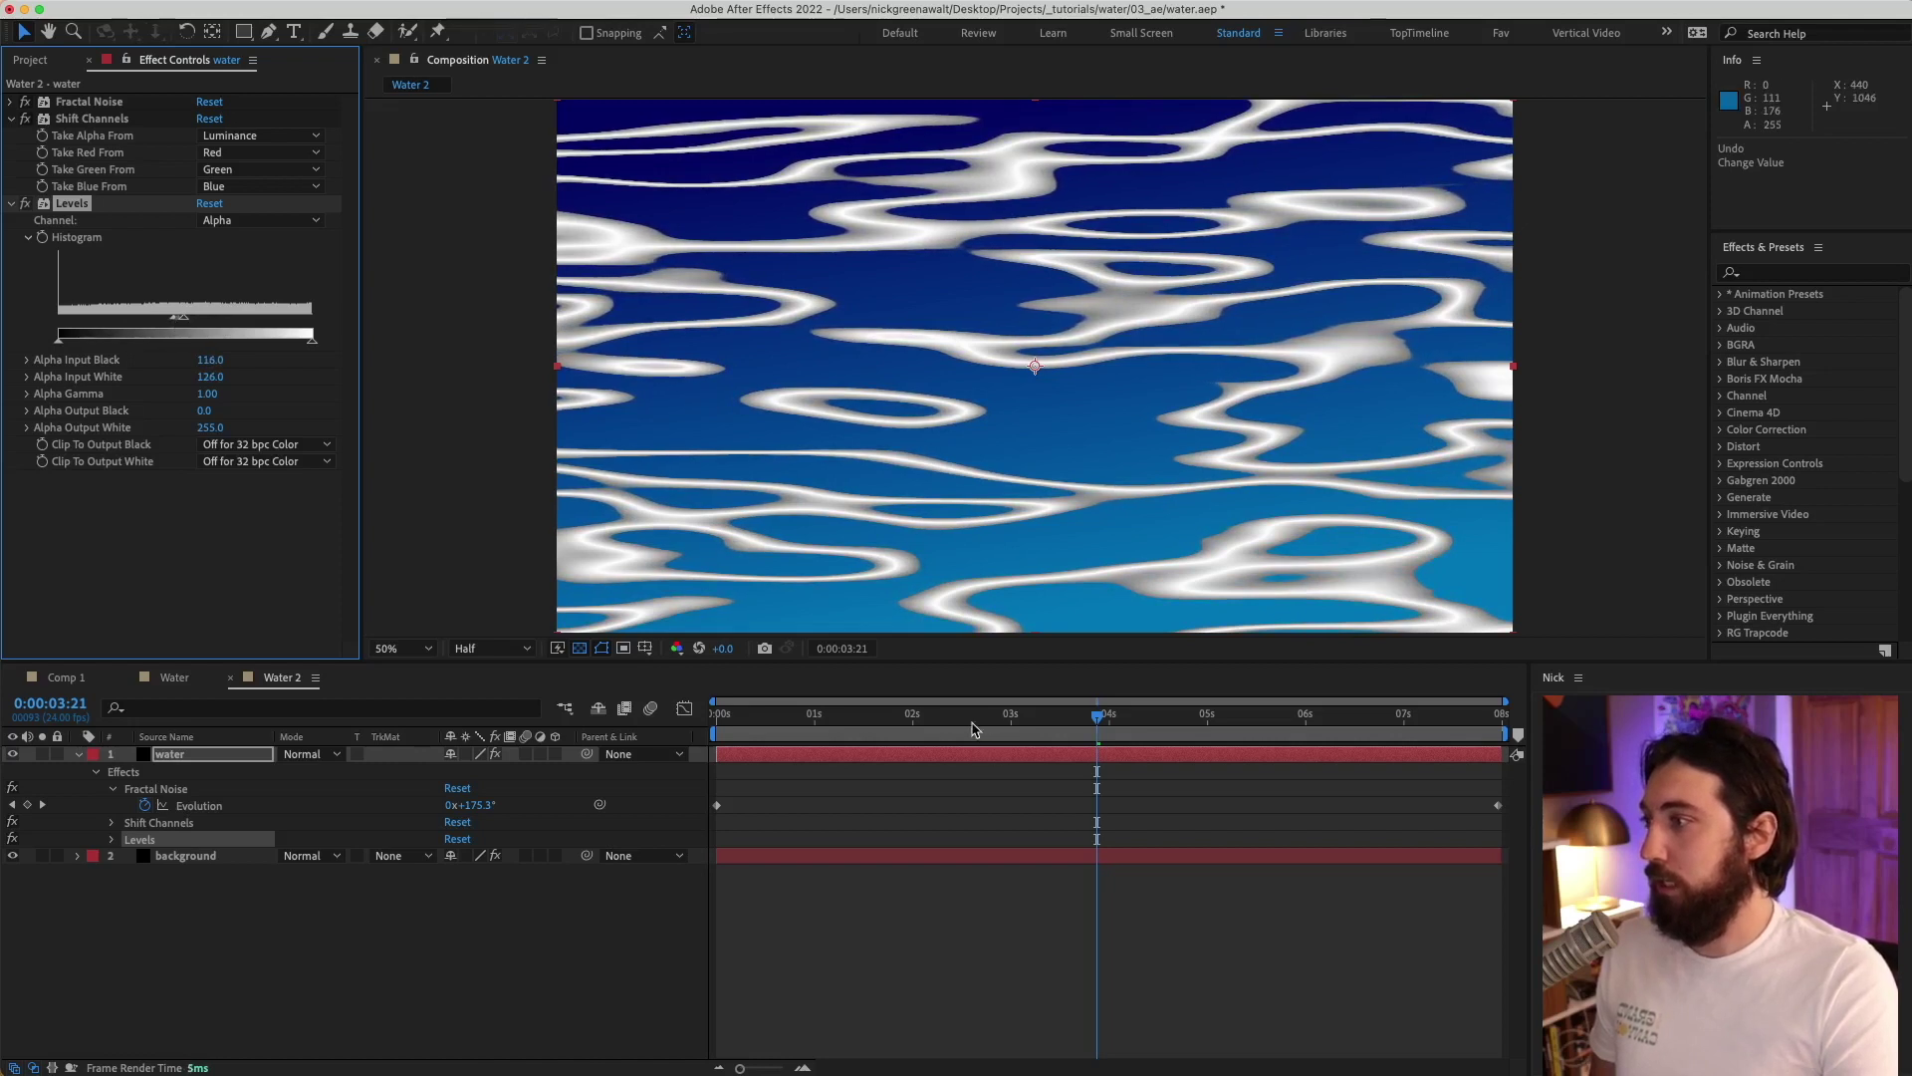
# Play back and scrub the water animation to review the clipped ripples.
pyautogui.press('space')
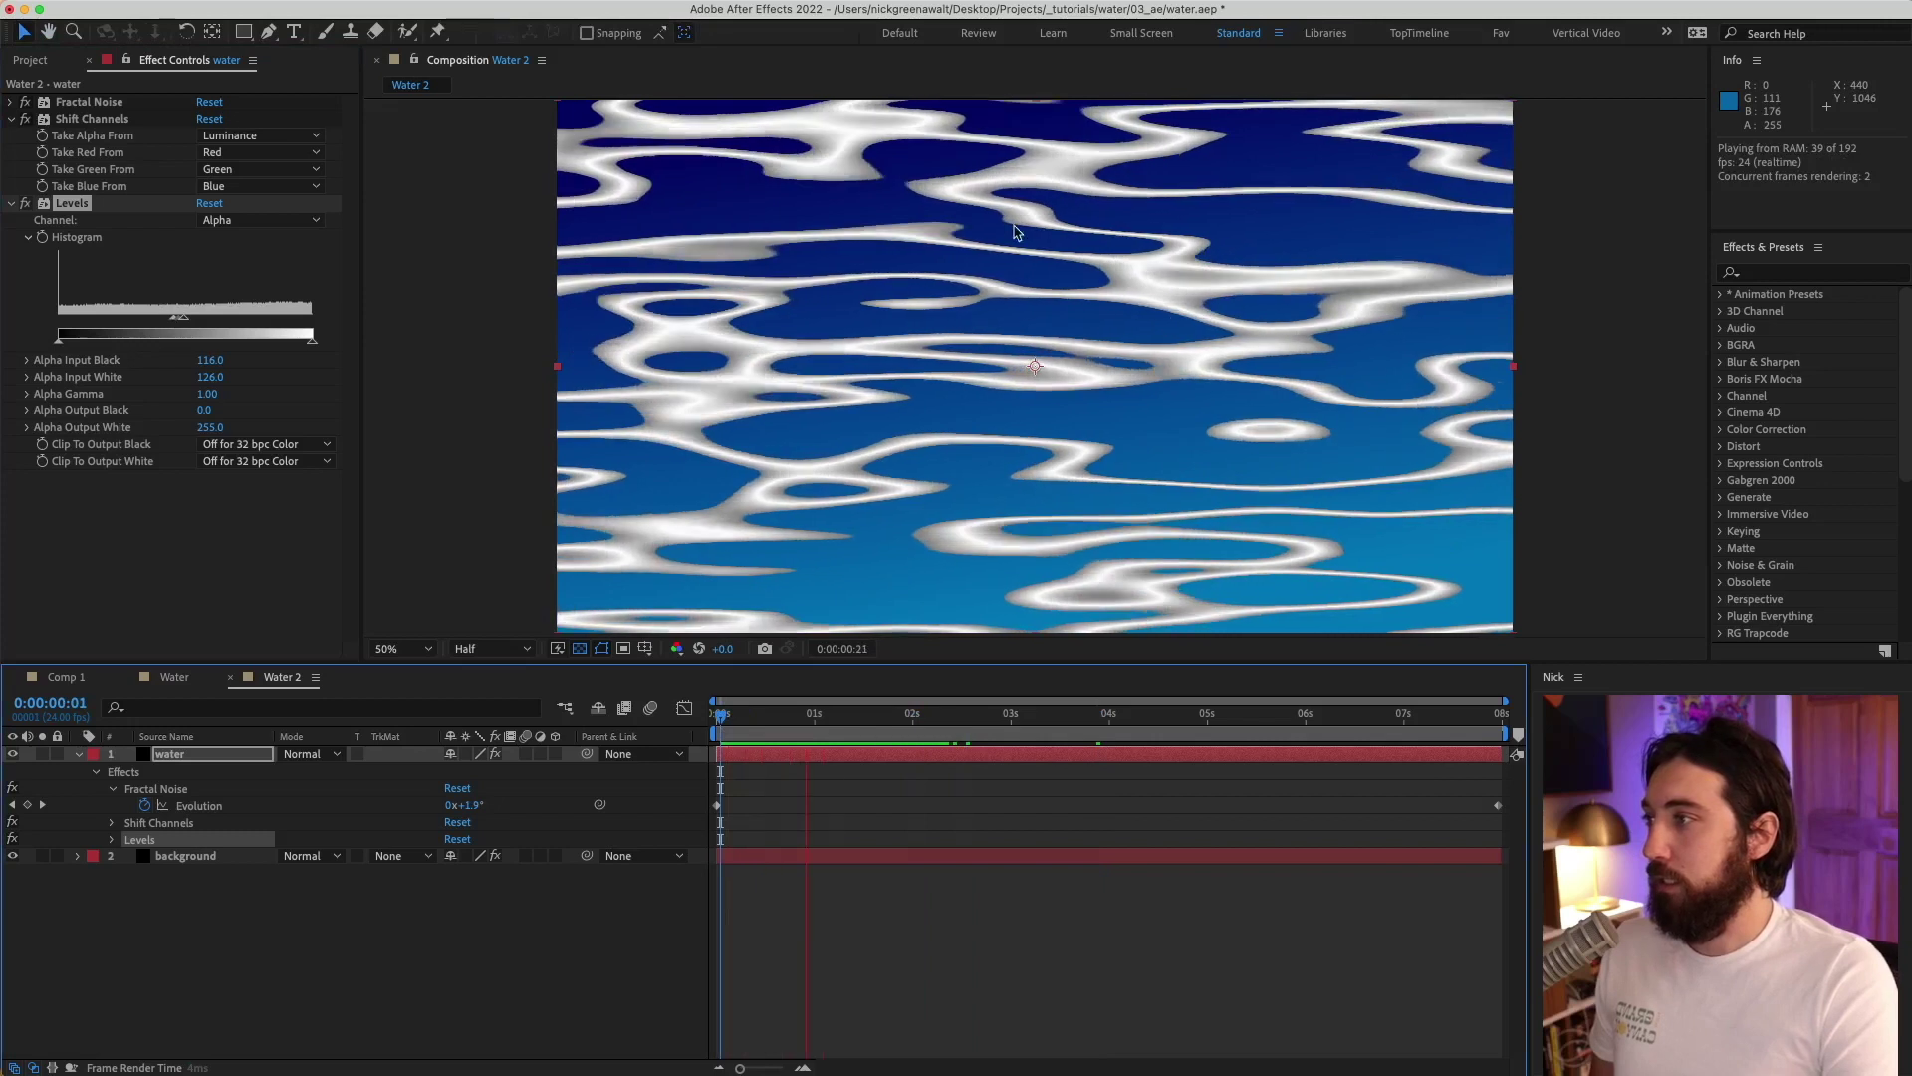
pyautogui.press('space')
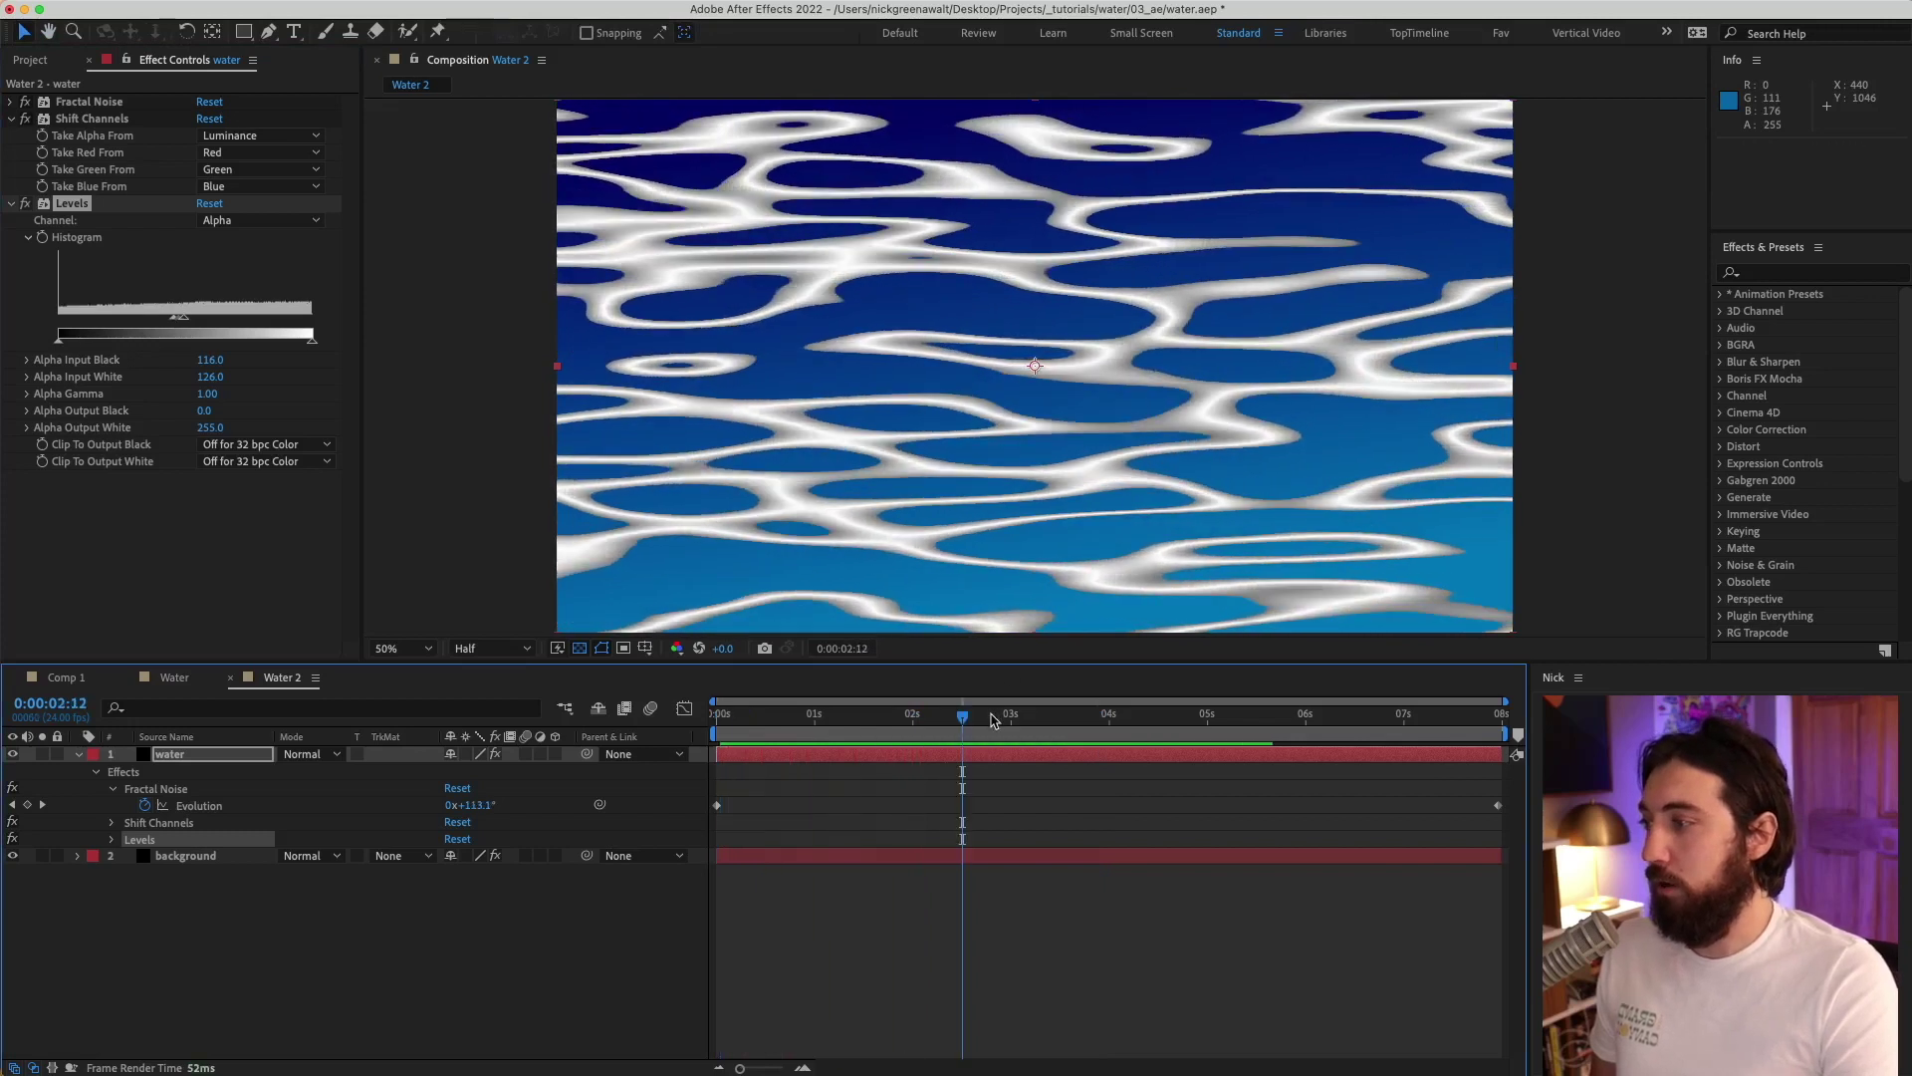
pyautogui.moveTo(993, 719); pyautogui.dragTo(1071, 719)
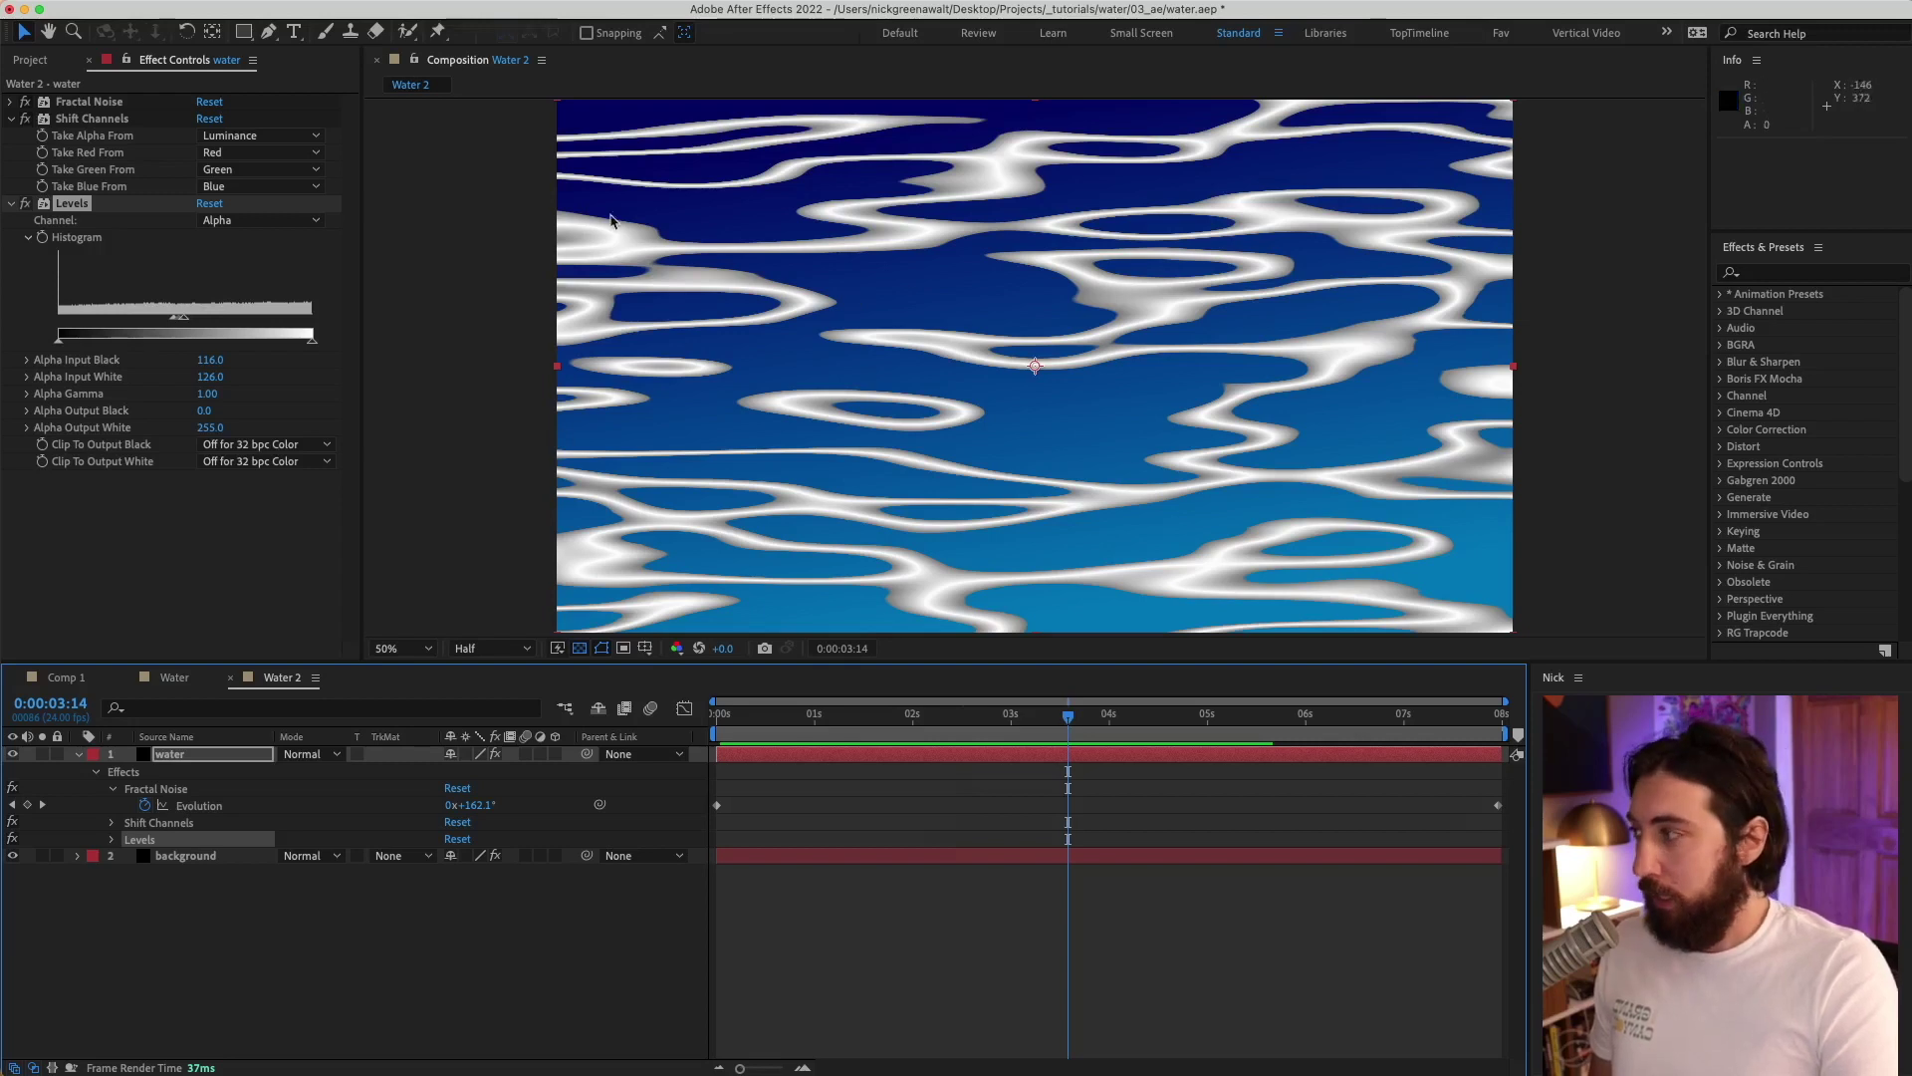
# Apply Gradient Ramp to the water layer and set its start colour to blue.
pyautogui.hotkey('ctrl', 'space')
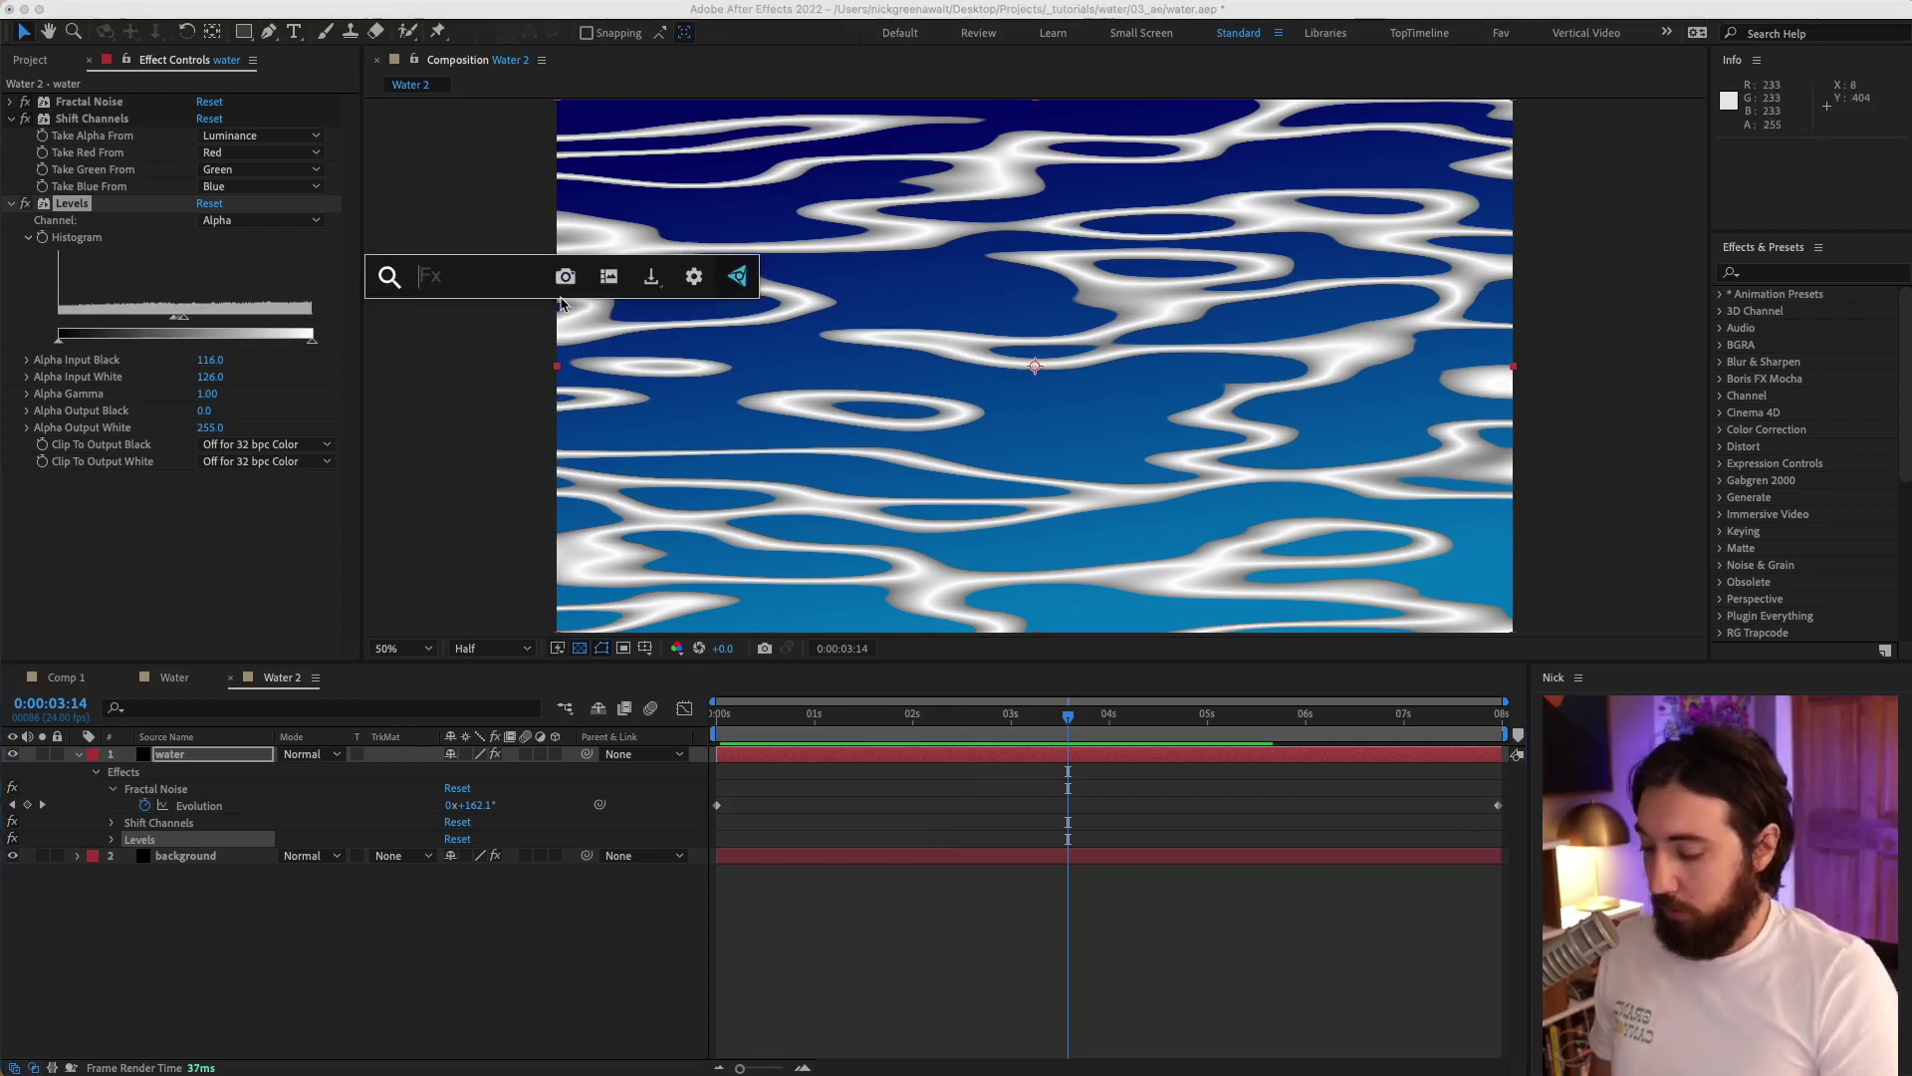
pyautogui.write('gra')
pyautogui.press('Return')
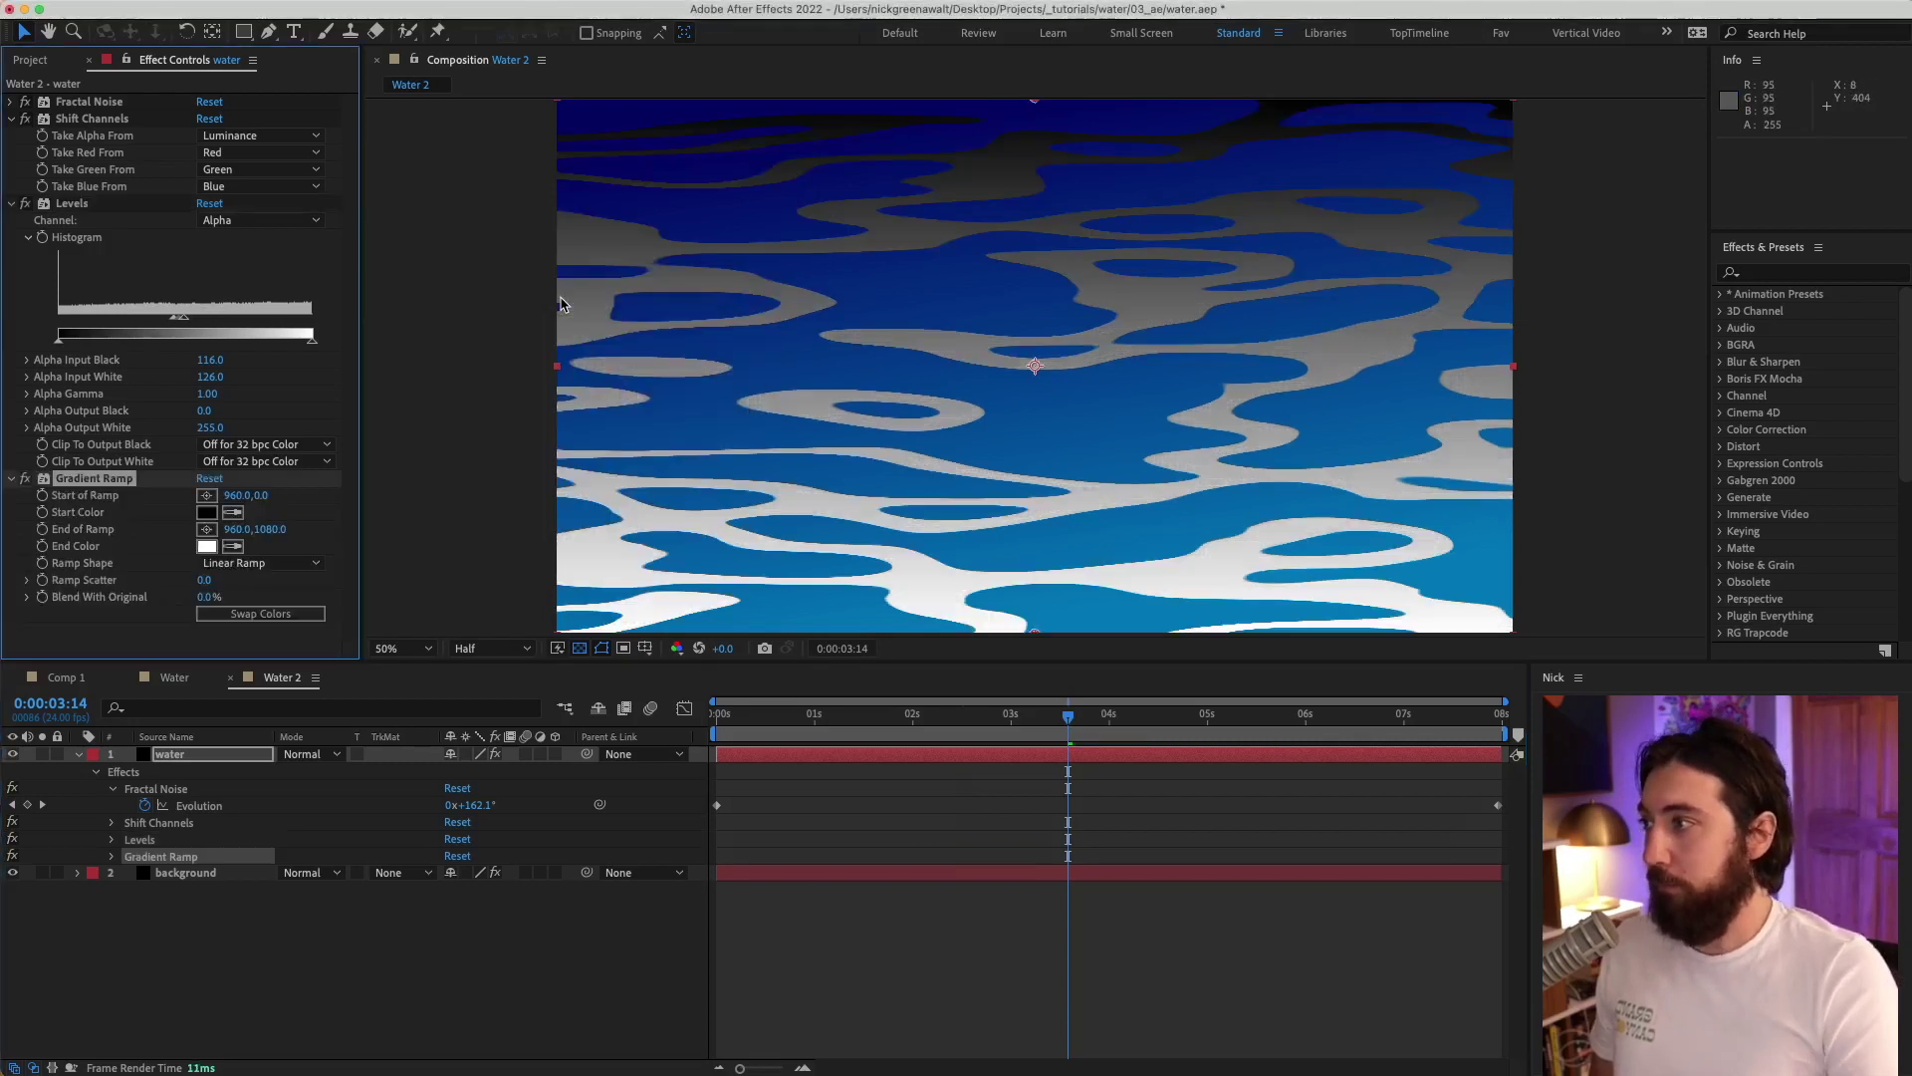
pyautogui.click(920, 715)
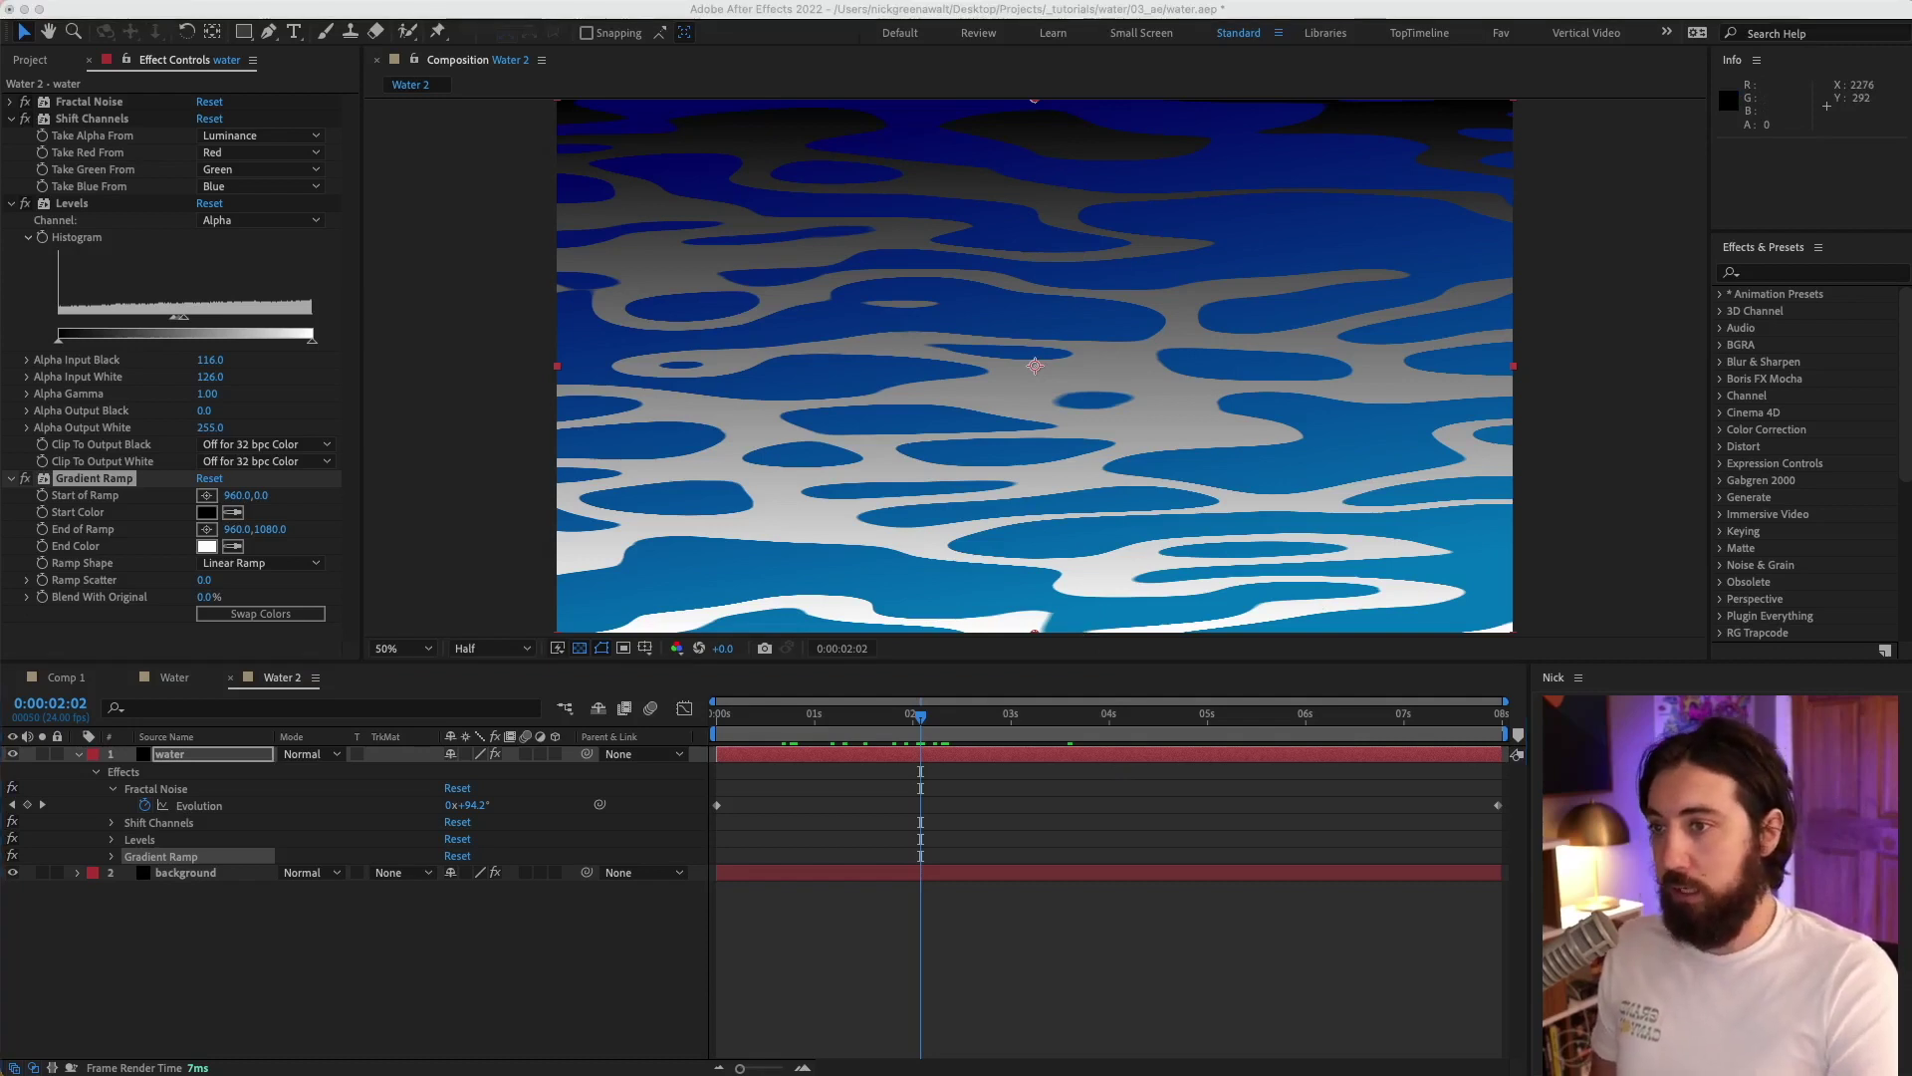
pyautogui.click(207, 512)
pyautogui.press('super+v')
pyautogui.press('Return')
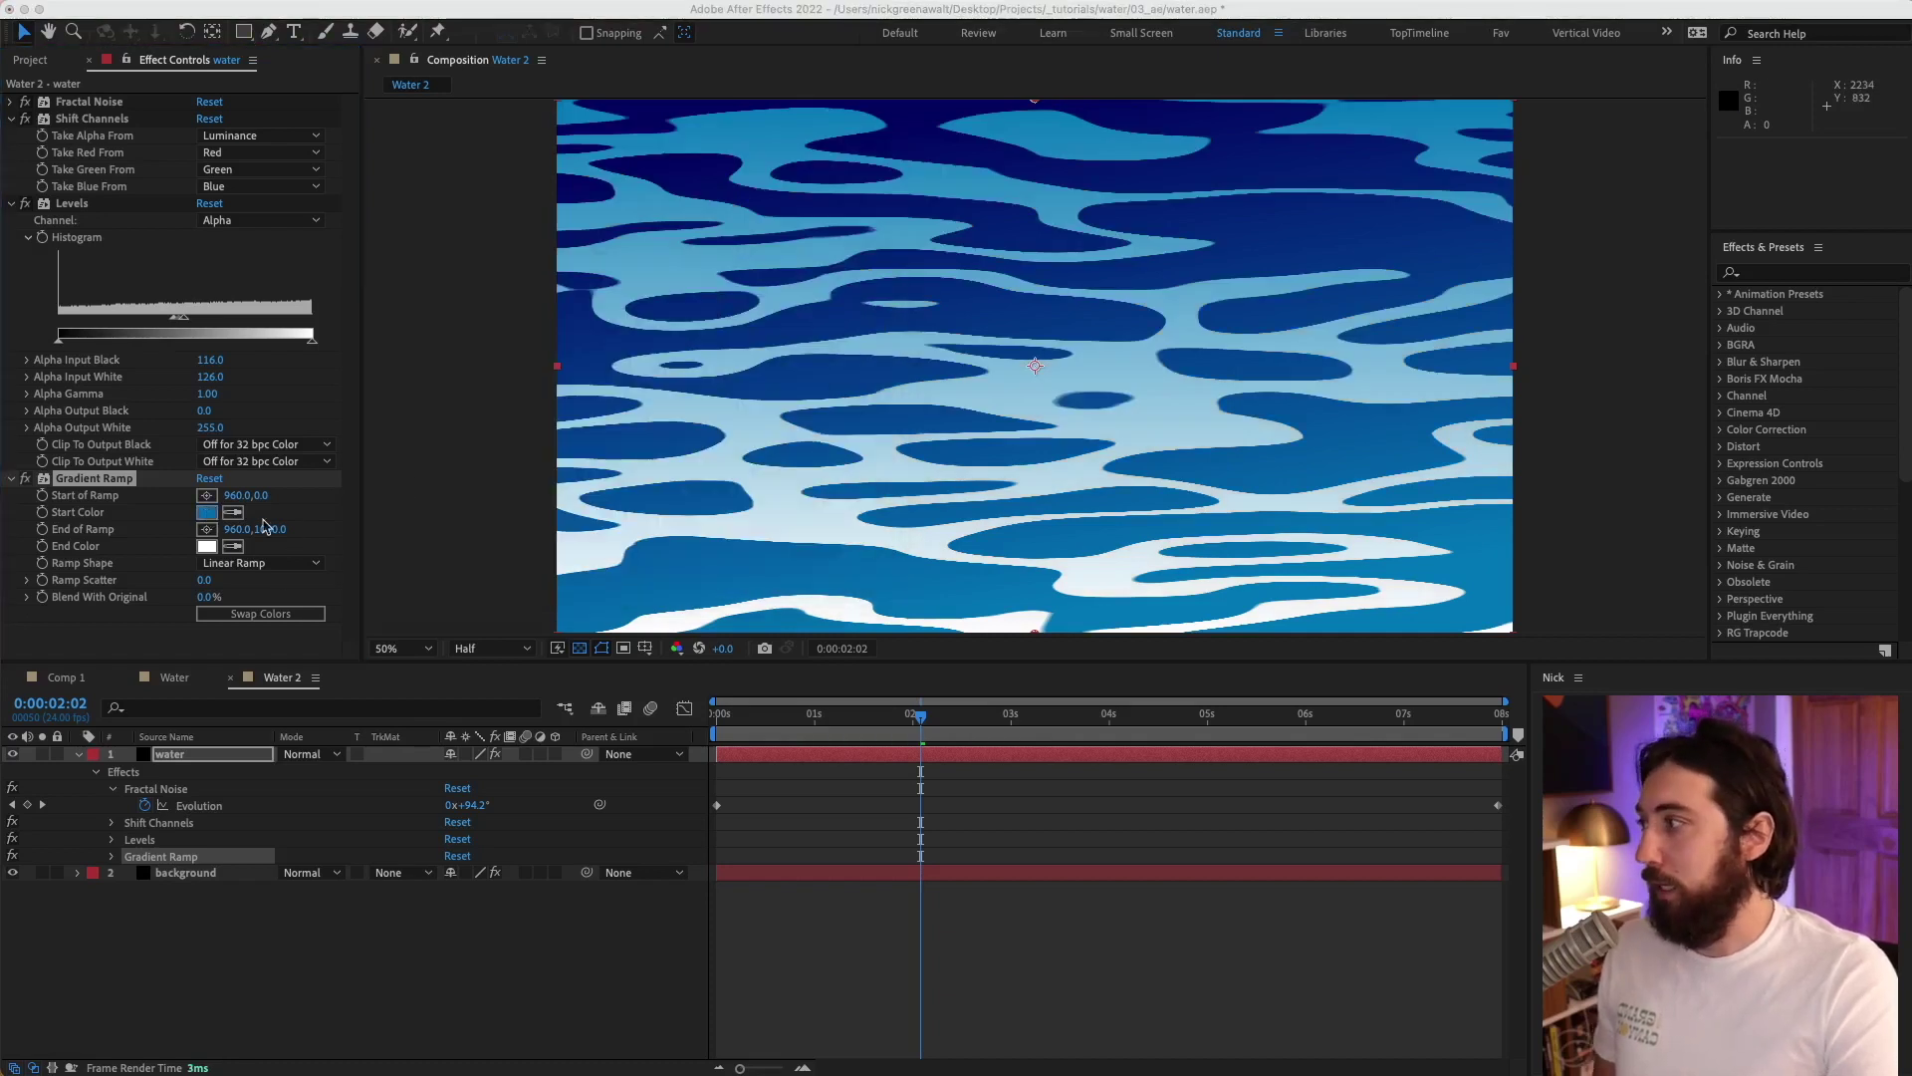
# Set the ramp's end colour to cyan, swap the colours, and preview the tinted water.
pyautogui.click(205, 547)
pyautogui.press('super+v')
pyautogui.press('Return')
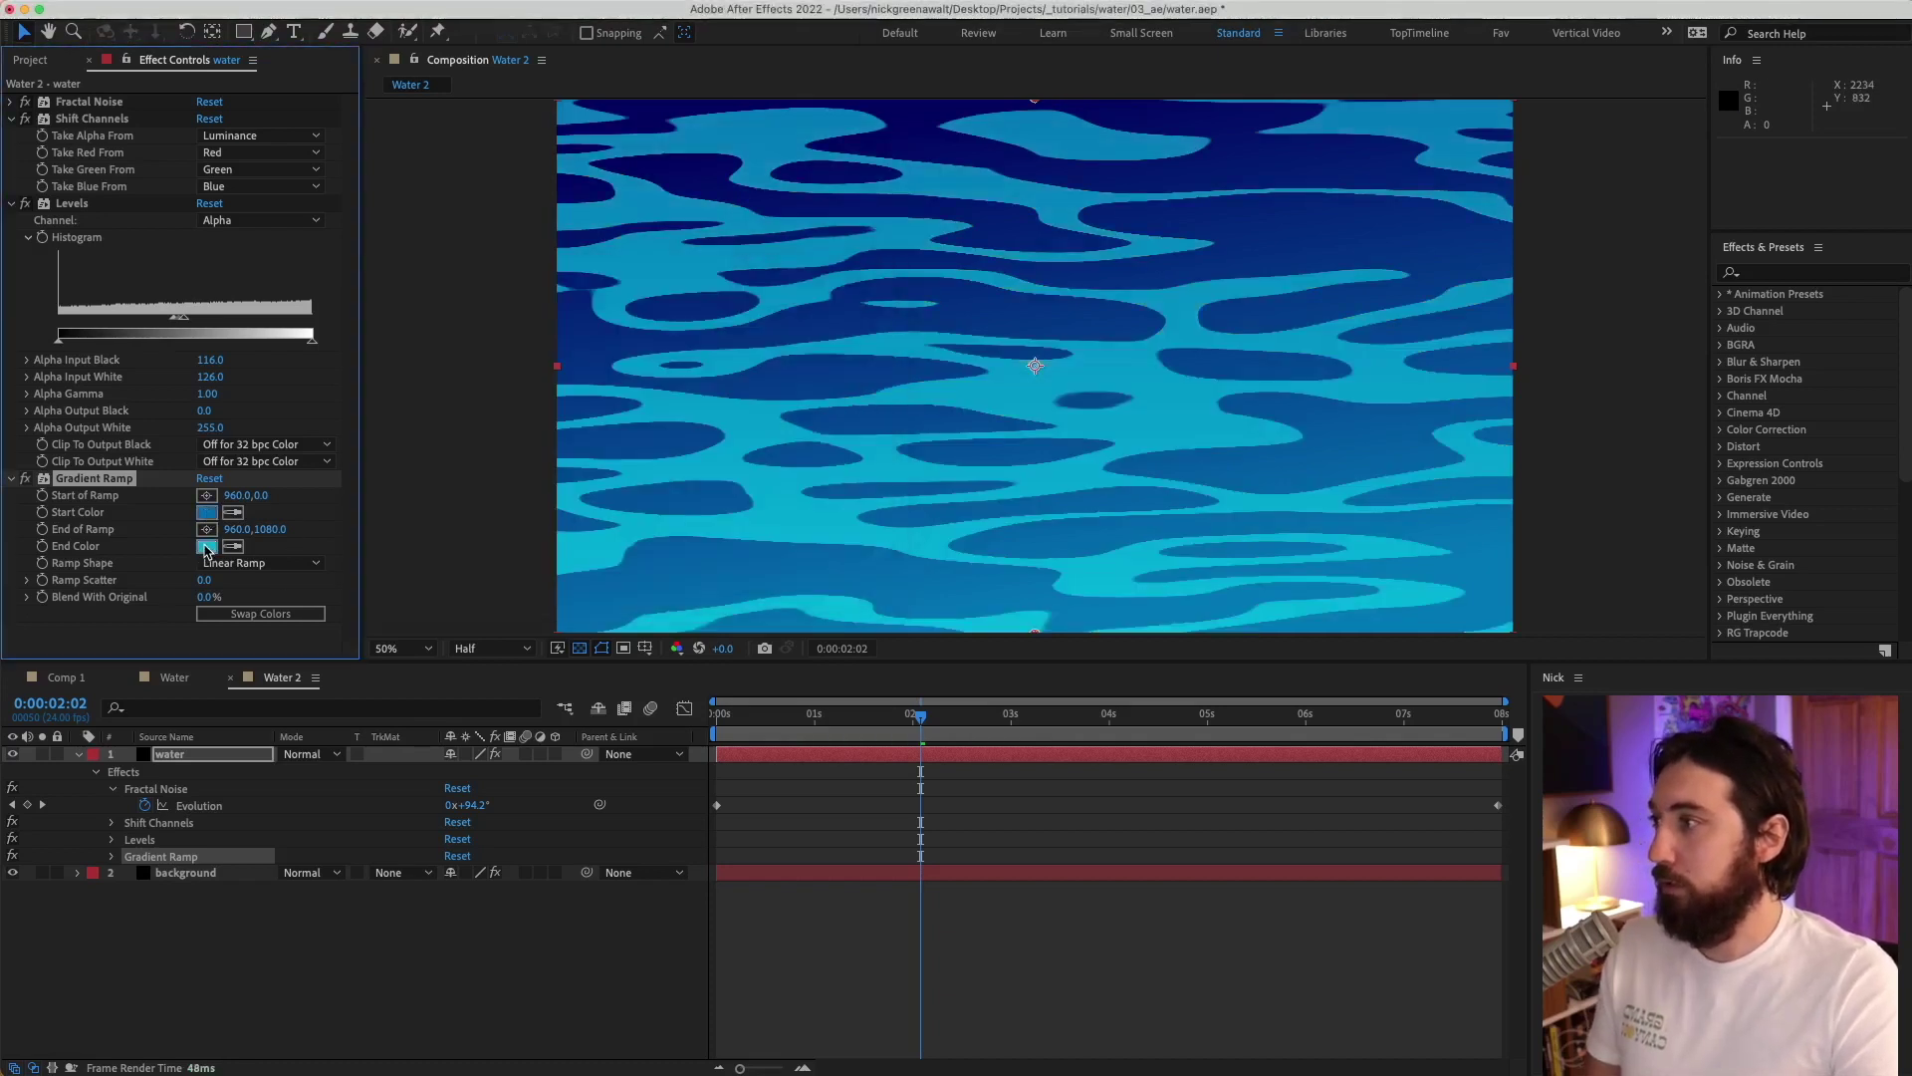
pyautogui.click(267, 615)
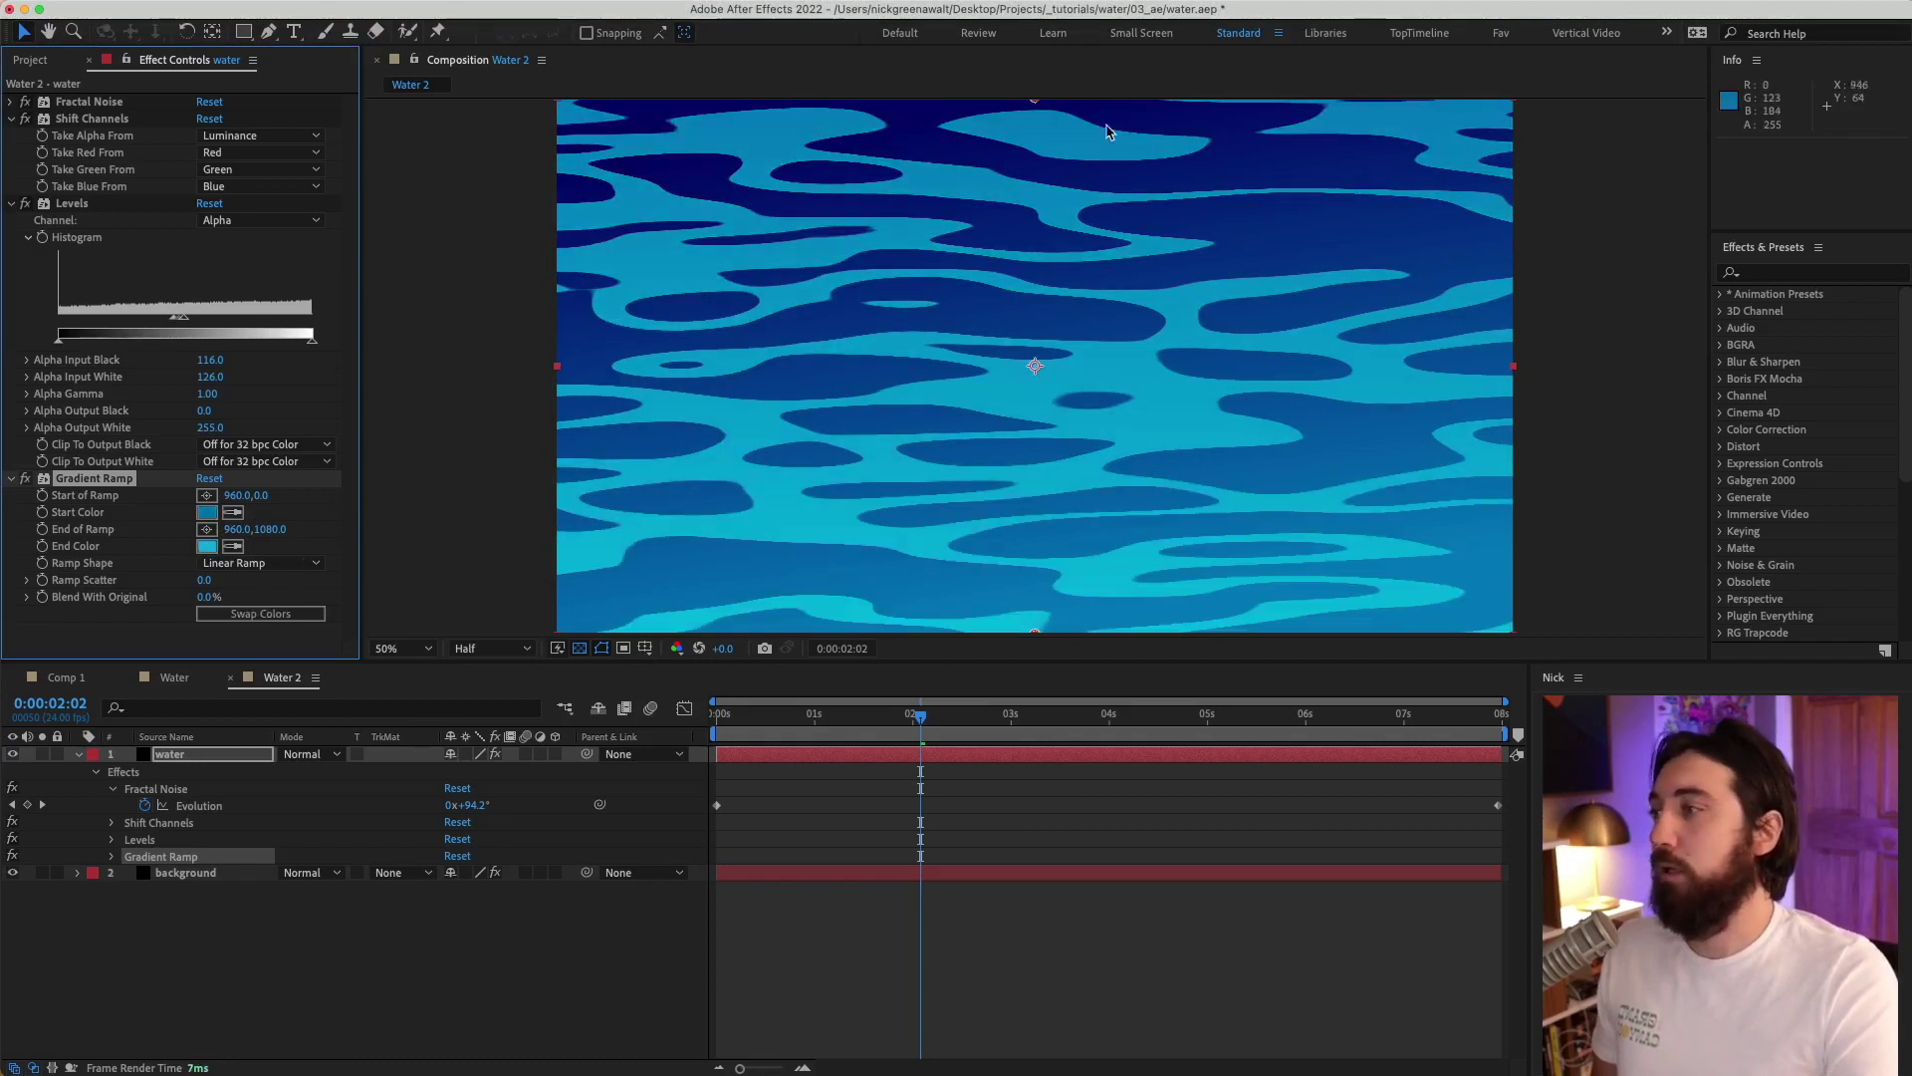
pyautogui.click(926, 696)
pyautogui.press('space')
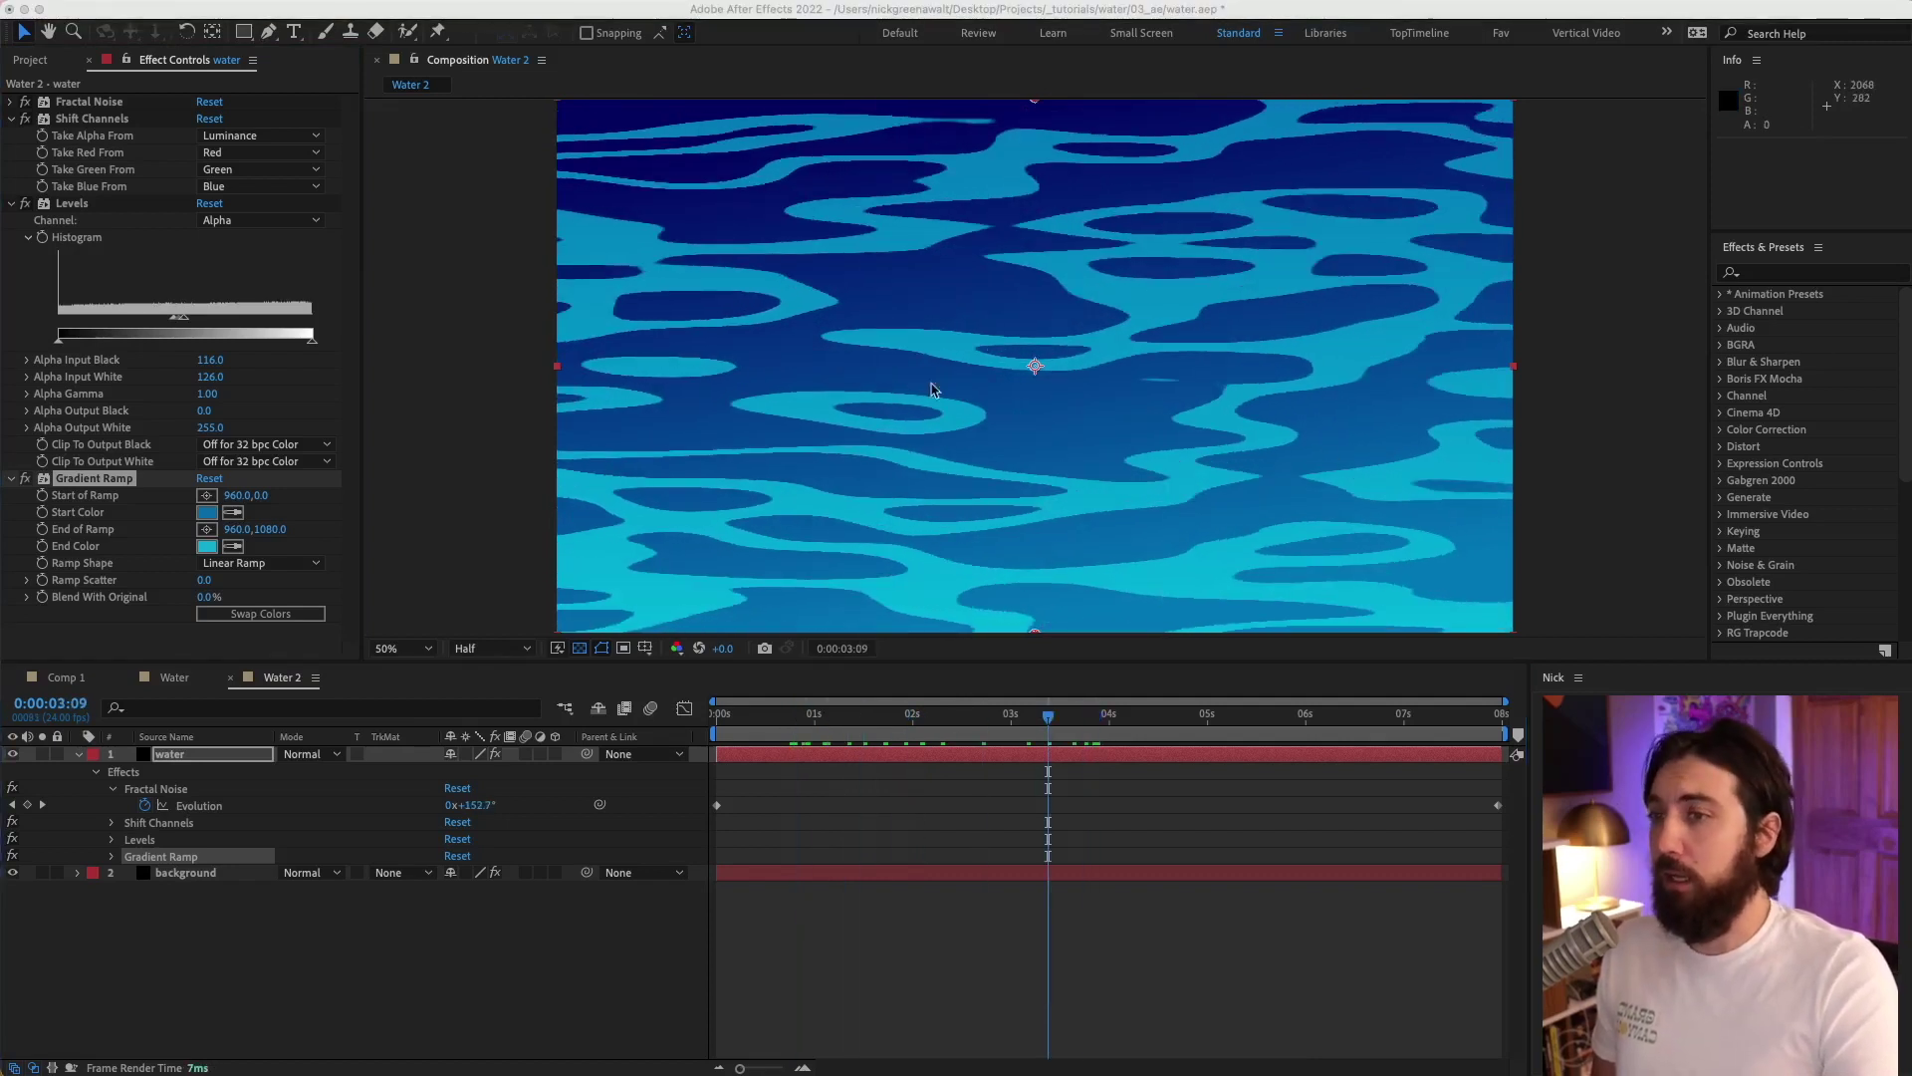
# Add Wave Warp to the water layer with Wave Width 165 and preview it.
pyautogui.moveTo(911, 715); pyautogui.dragTo(868, 715)
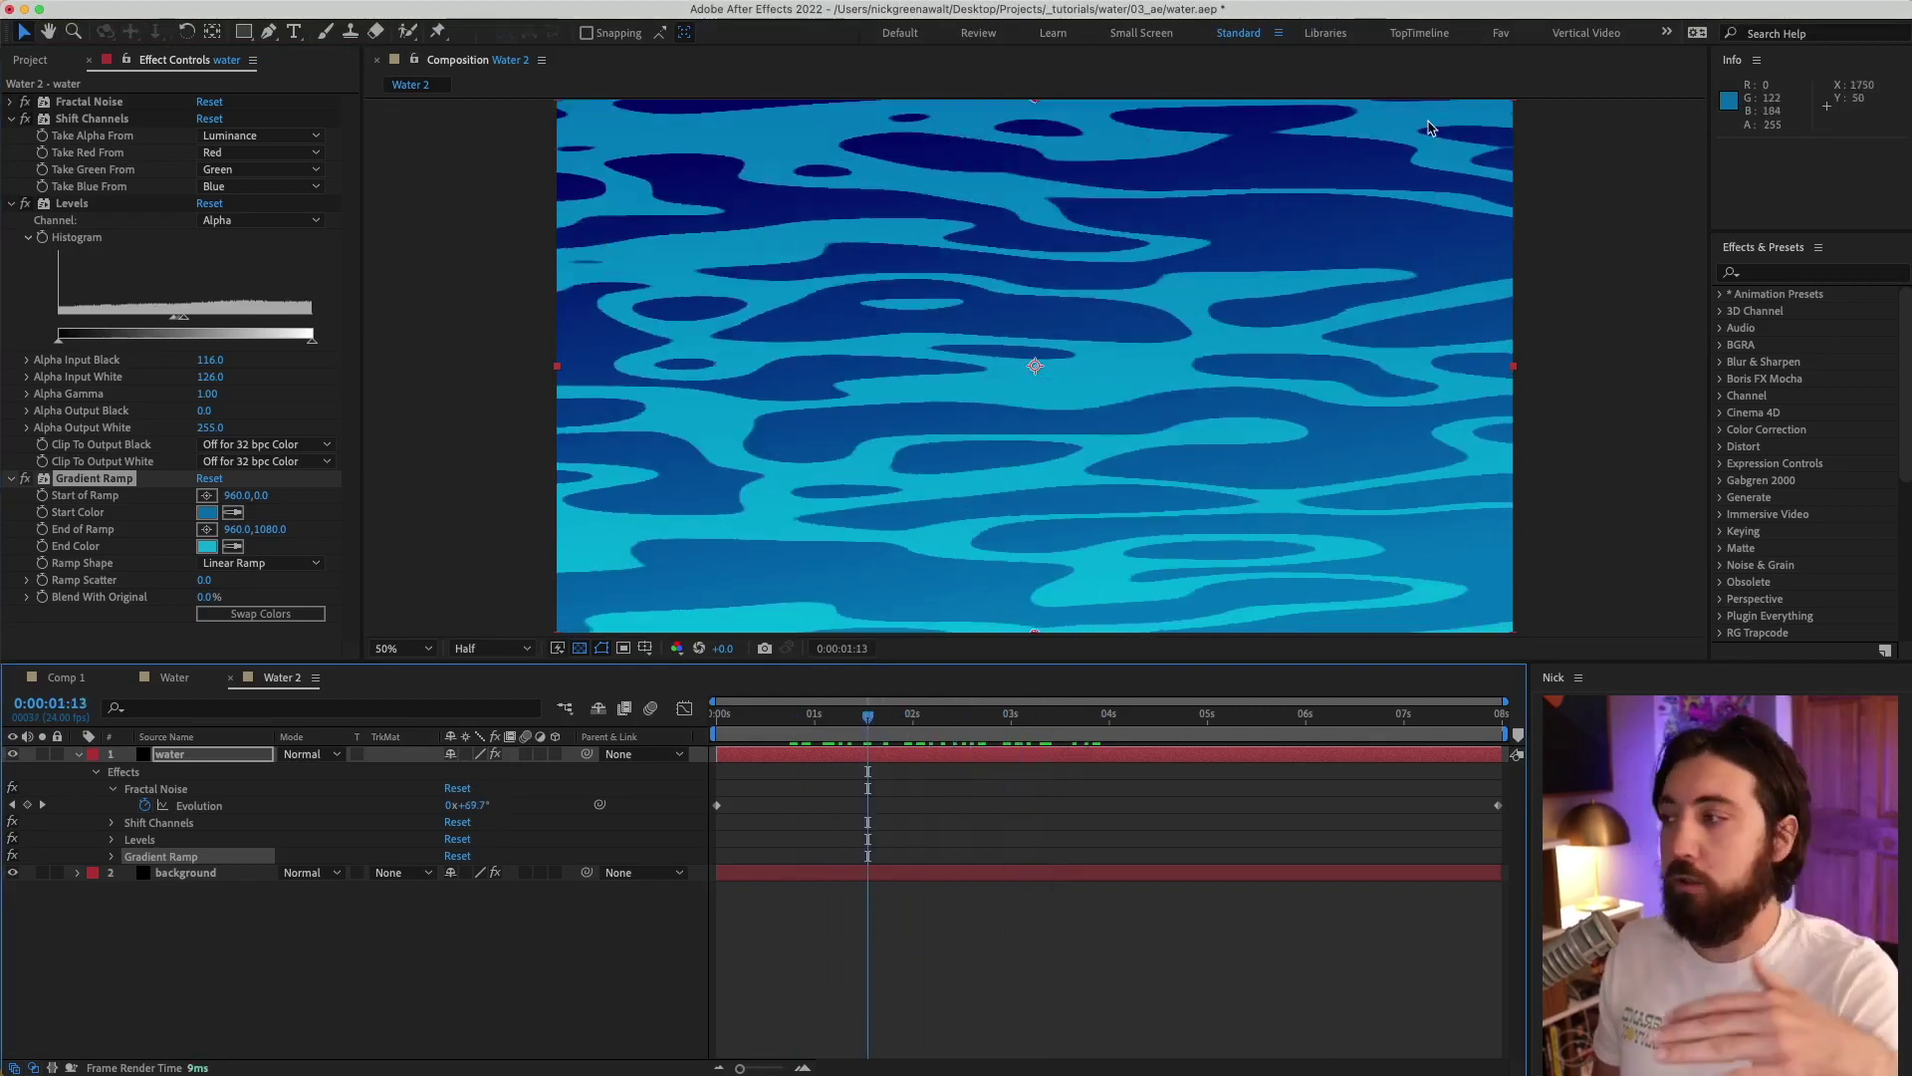
pyautogui.hotkey('ctrl', 'space')
pyautogui.write('wav')
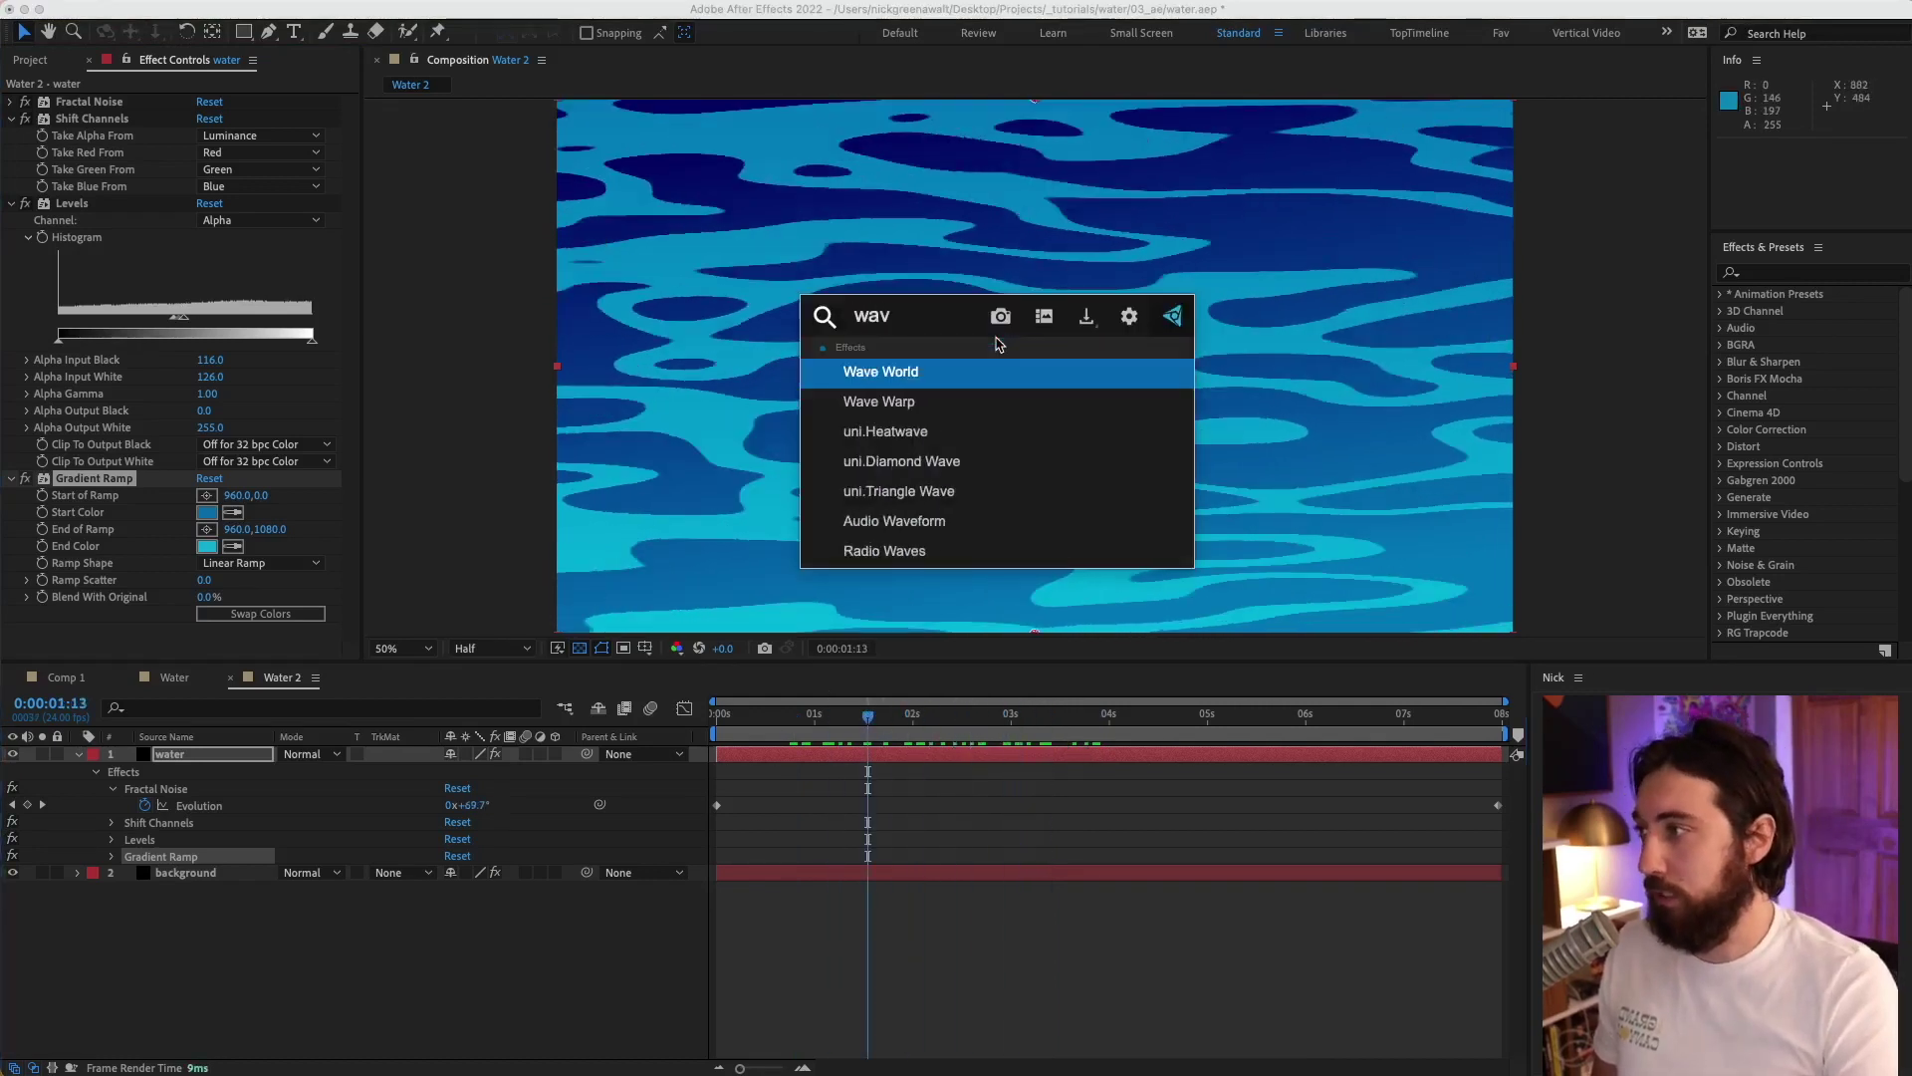
pyautogui.click(965, 401)
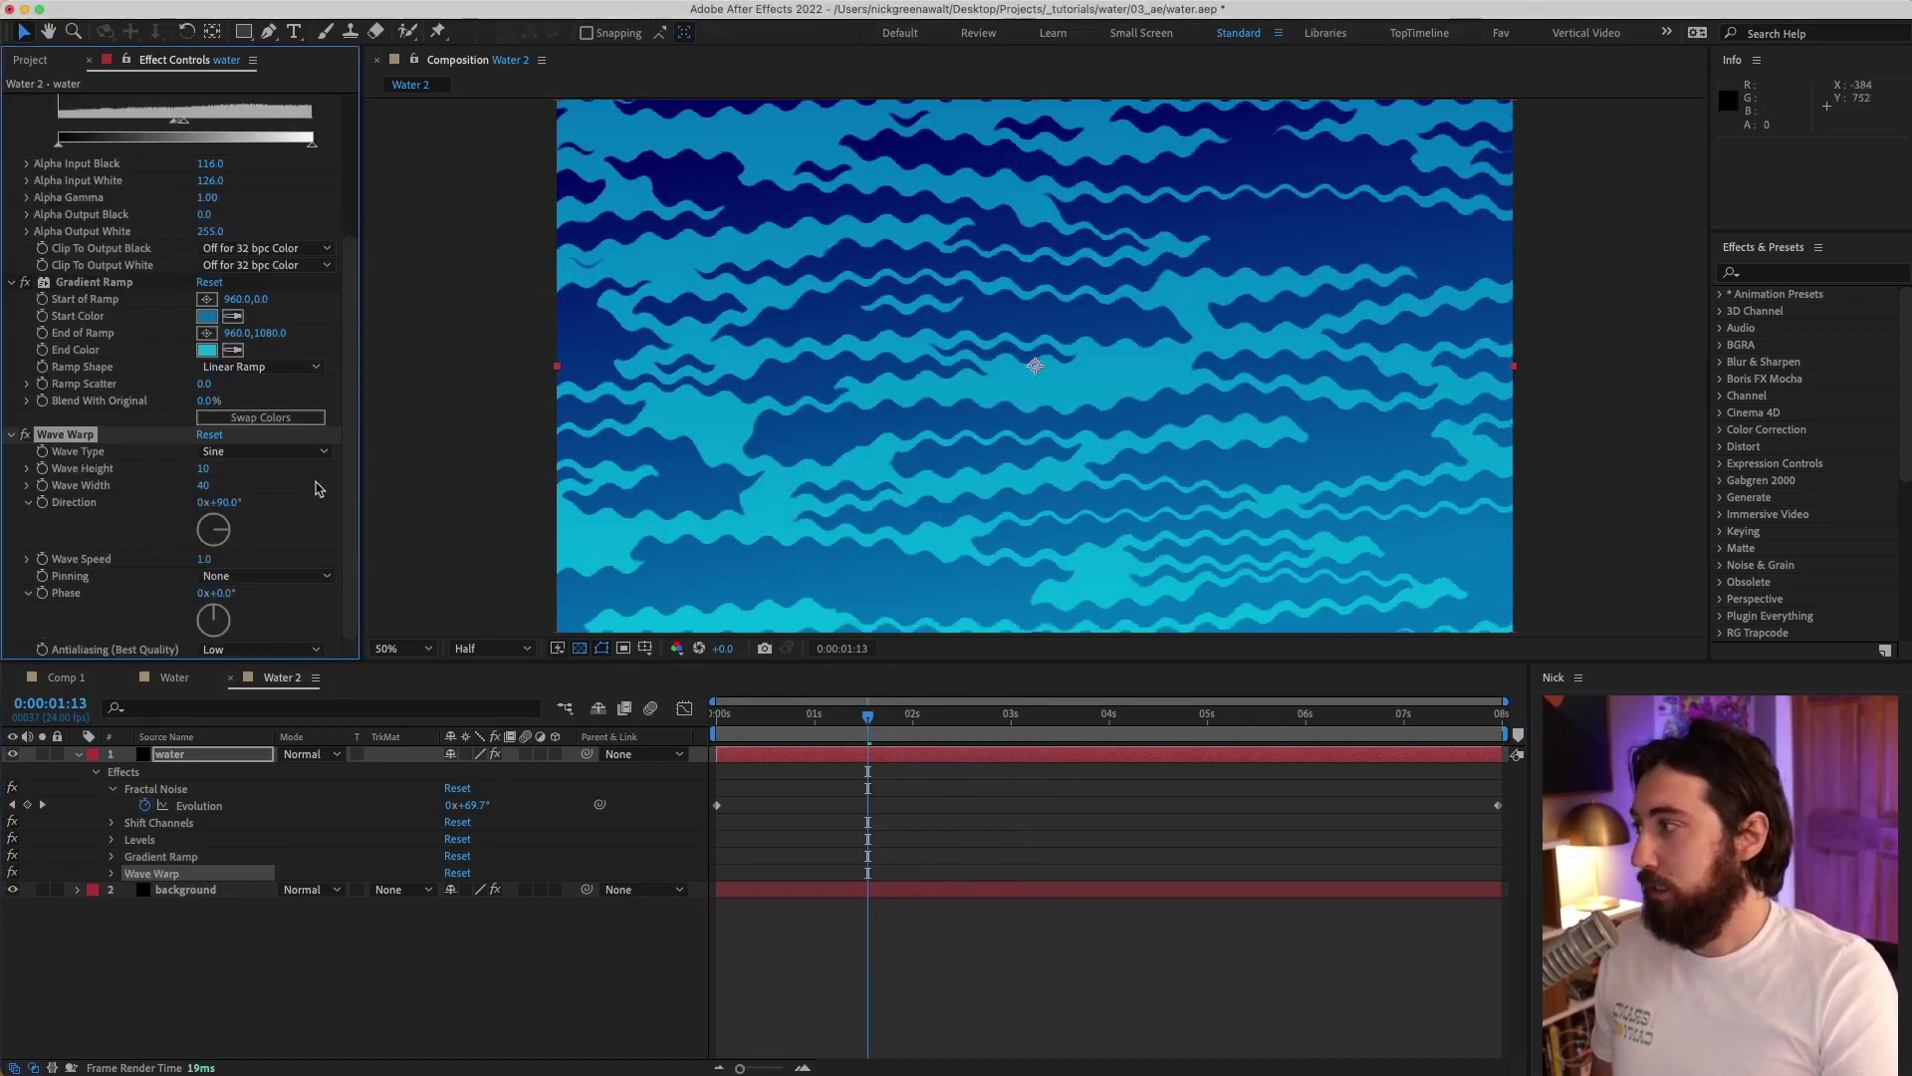
pyautogui.moveTo(204, 472); pyautogui.dragTo(1459, 488)
pyautogui.press('space')
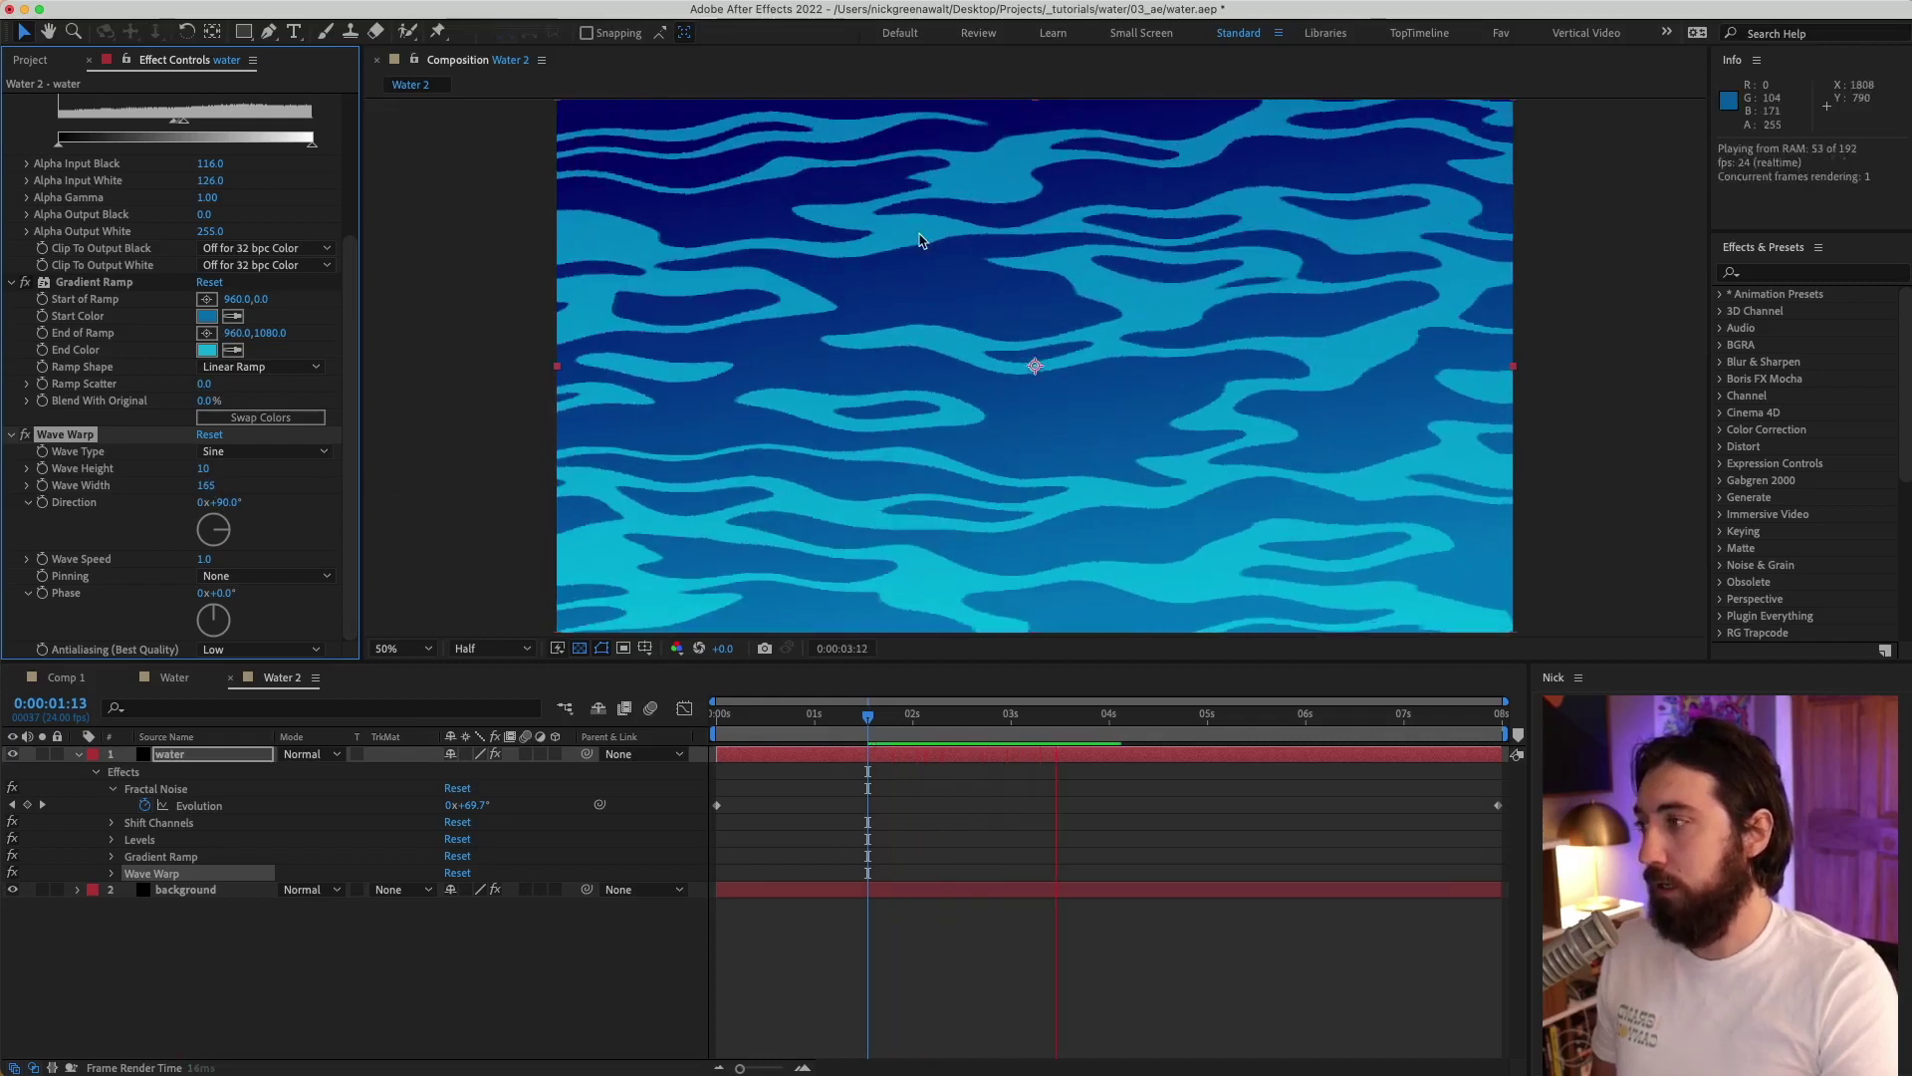
pyautogui.press('space')
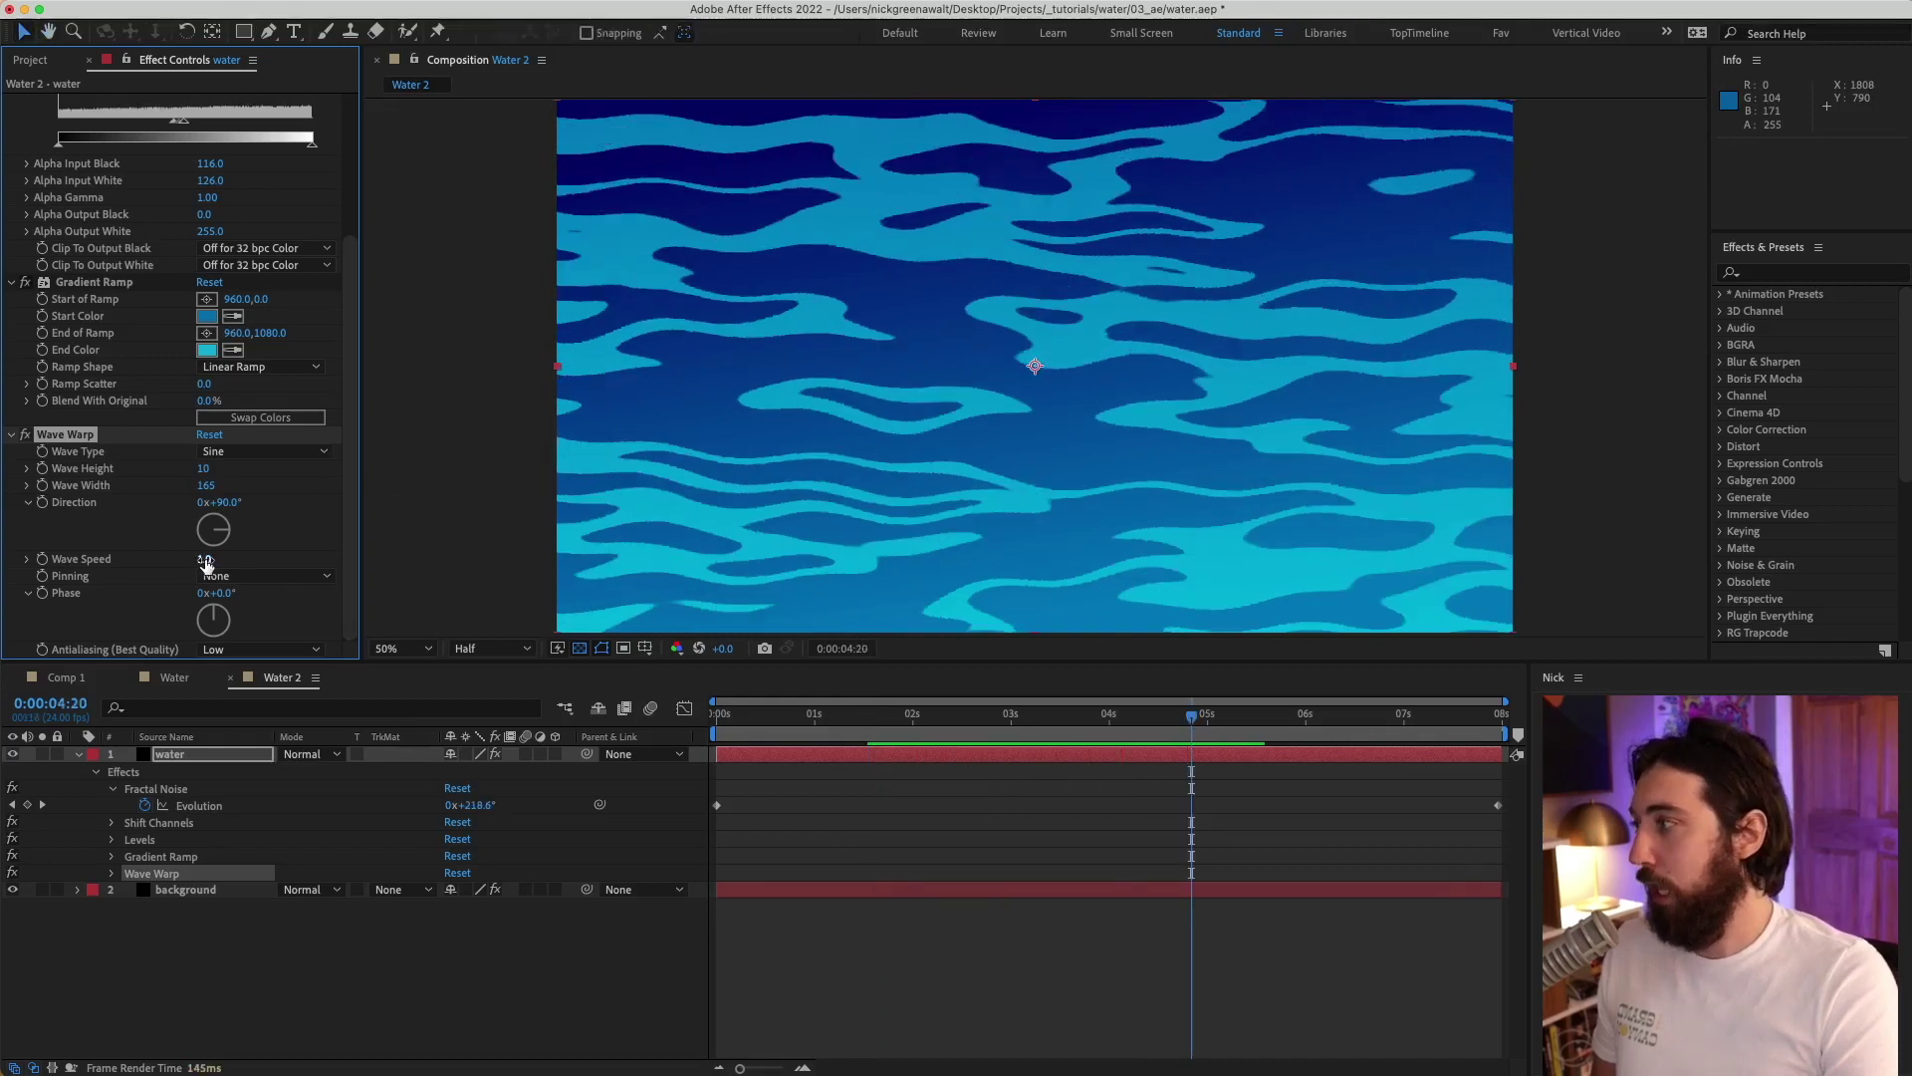
# Set Wave Speed to 0.2 and play the animation from the start.
pyautogui.click(209, 560)
pyautogui.write('.2')
pyautogui.press('Return')
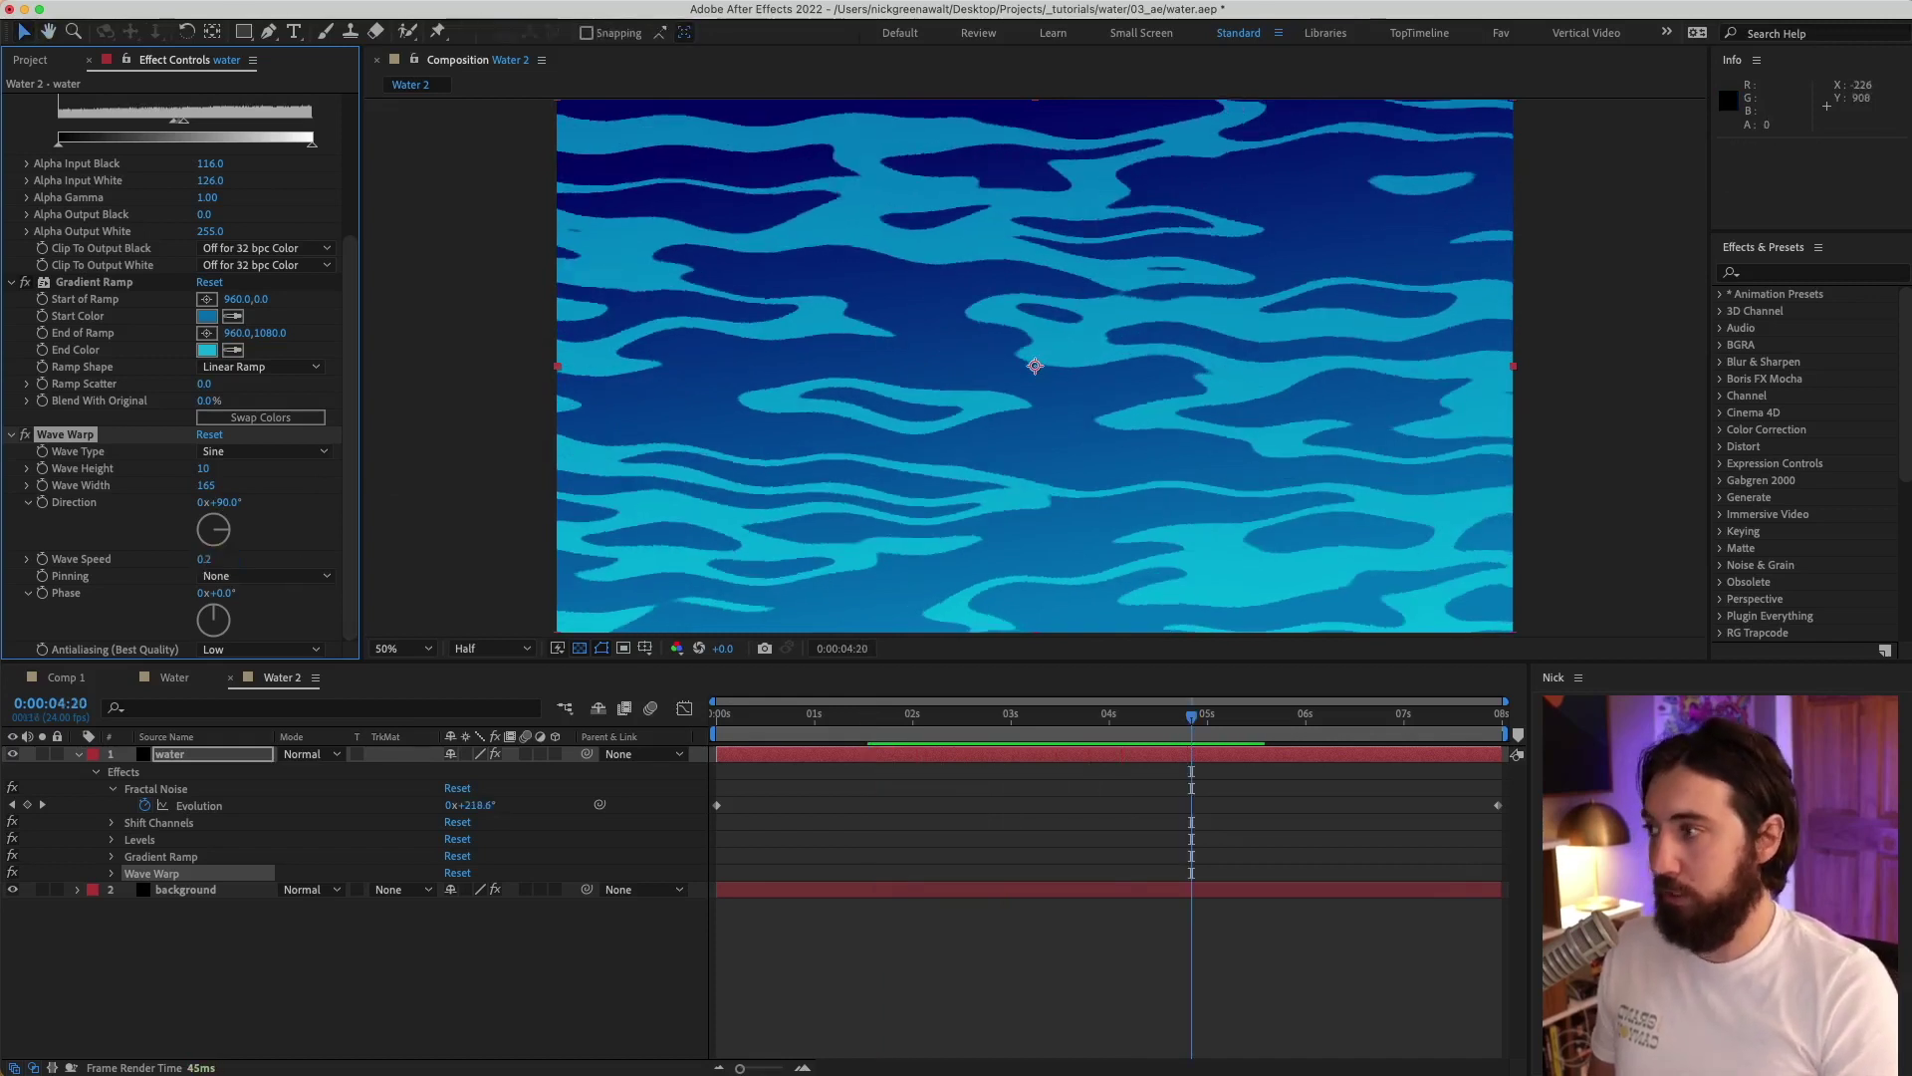
pyautogui.moveTo(754, 720); pyautogui.dragTo(716, 720)
pyautogui.press('space')
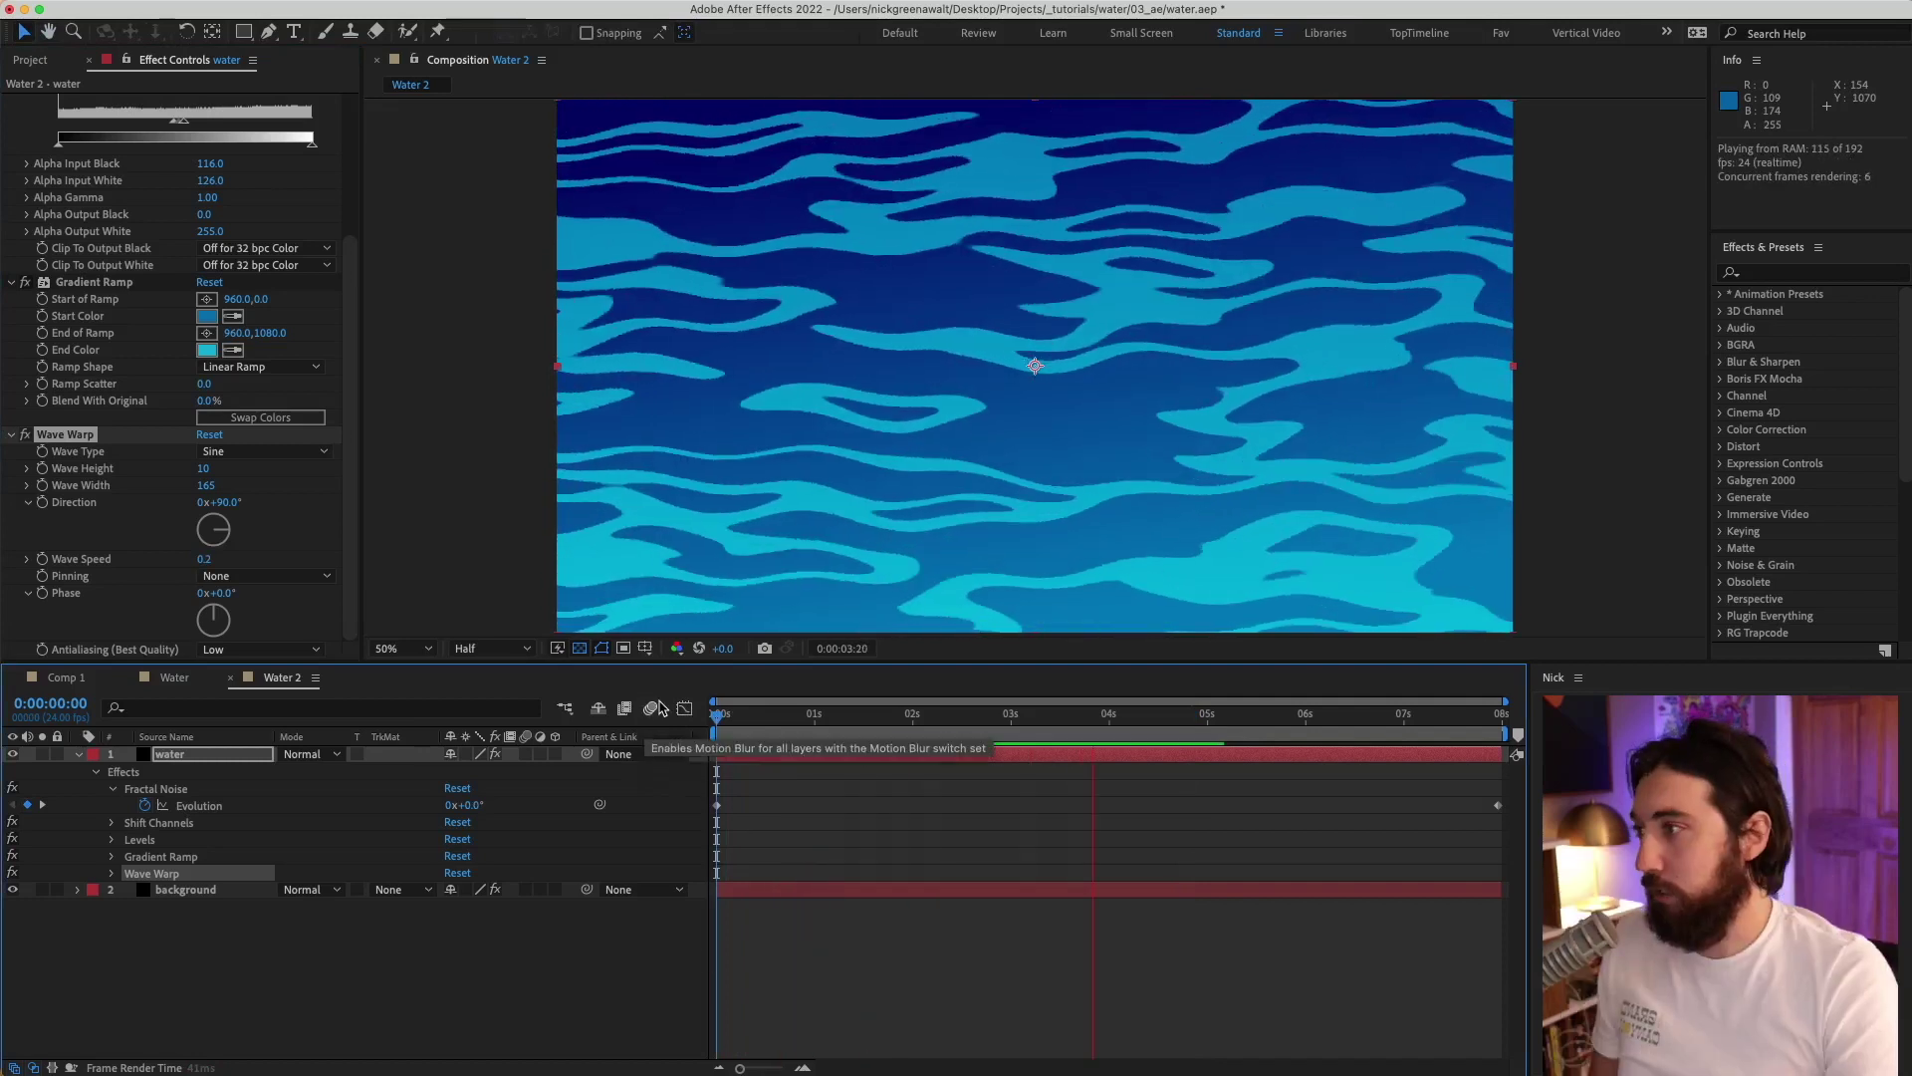
# Stop playback and duplicate the water layer.
pyautogui.click(937, 741)
pyautogui.click(190, 754)
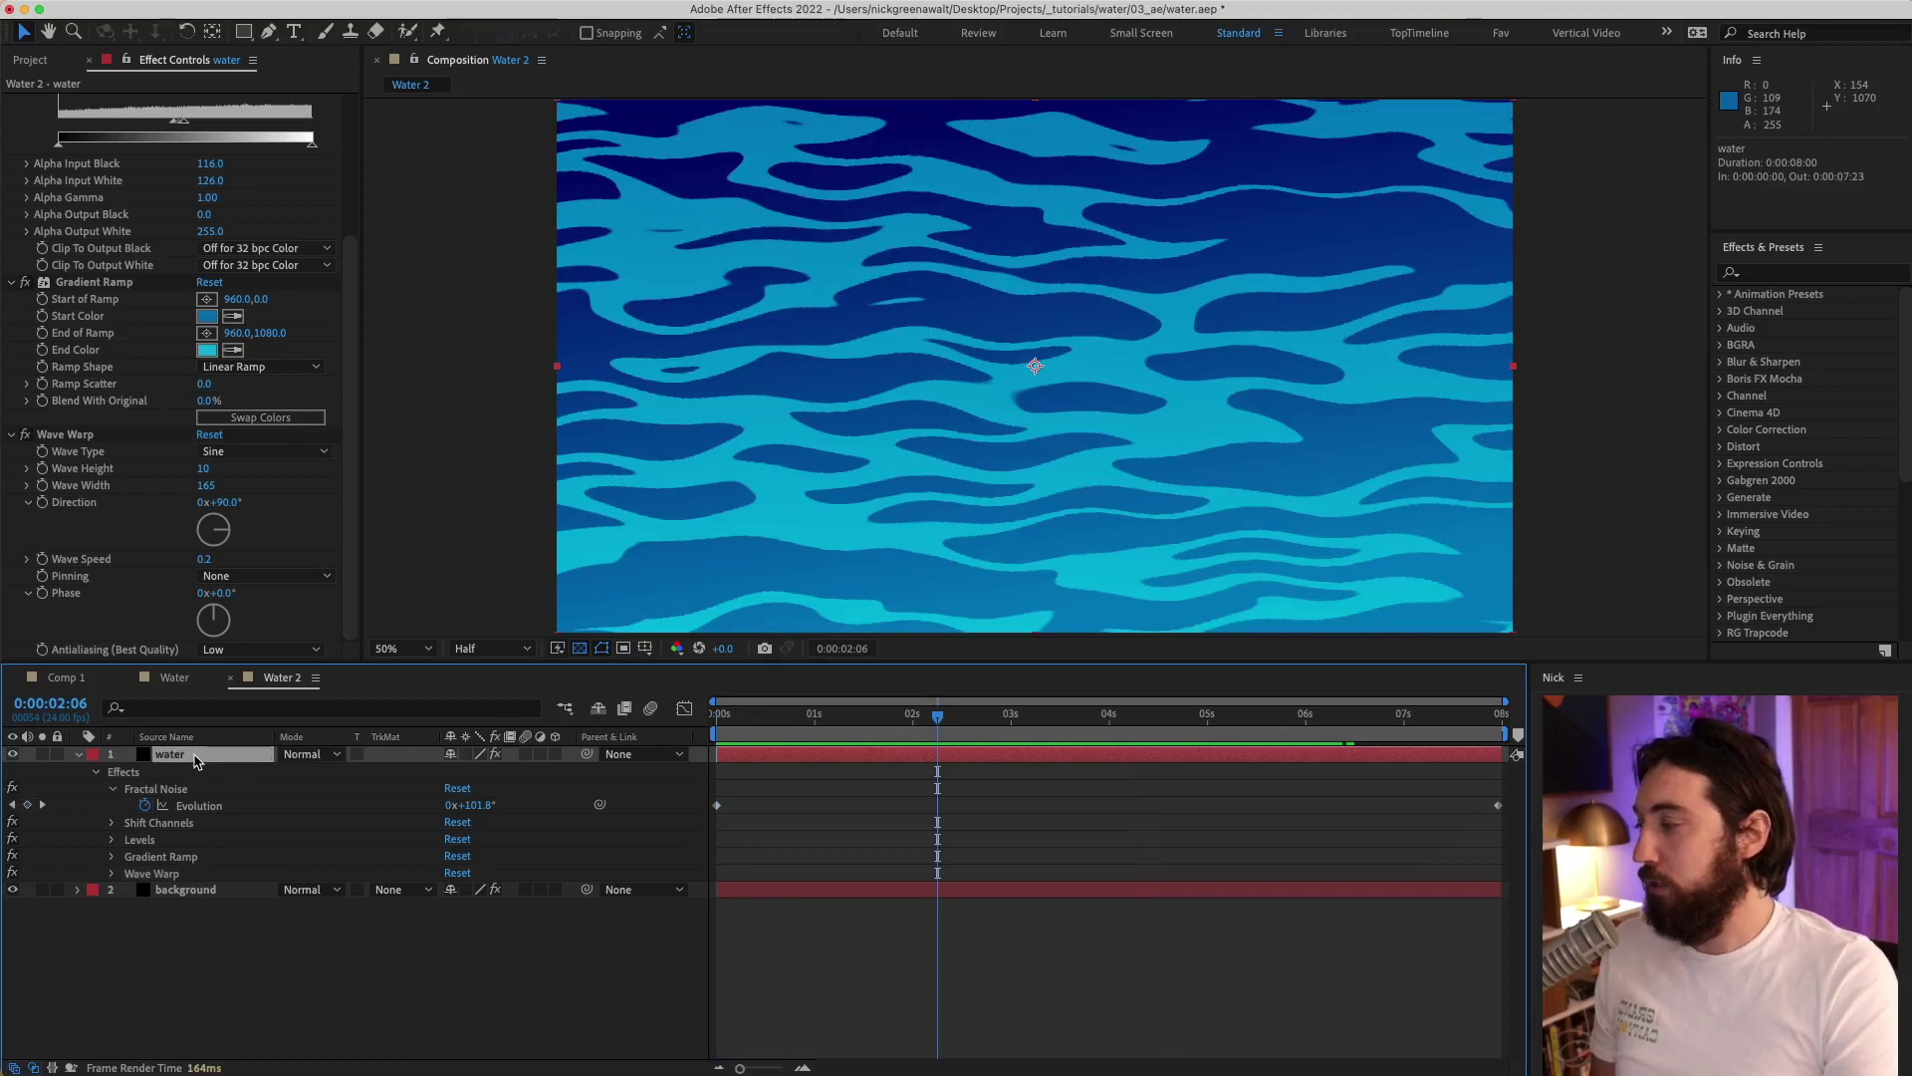
pyautogui.hotkey('ctrl', 'd')
# Lighten the copy's Gradient Ramp with a pale light blue end colour and lighter cyan start colour.
pyautogui.scroll(-8, 240, 566)
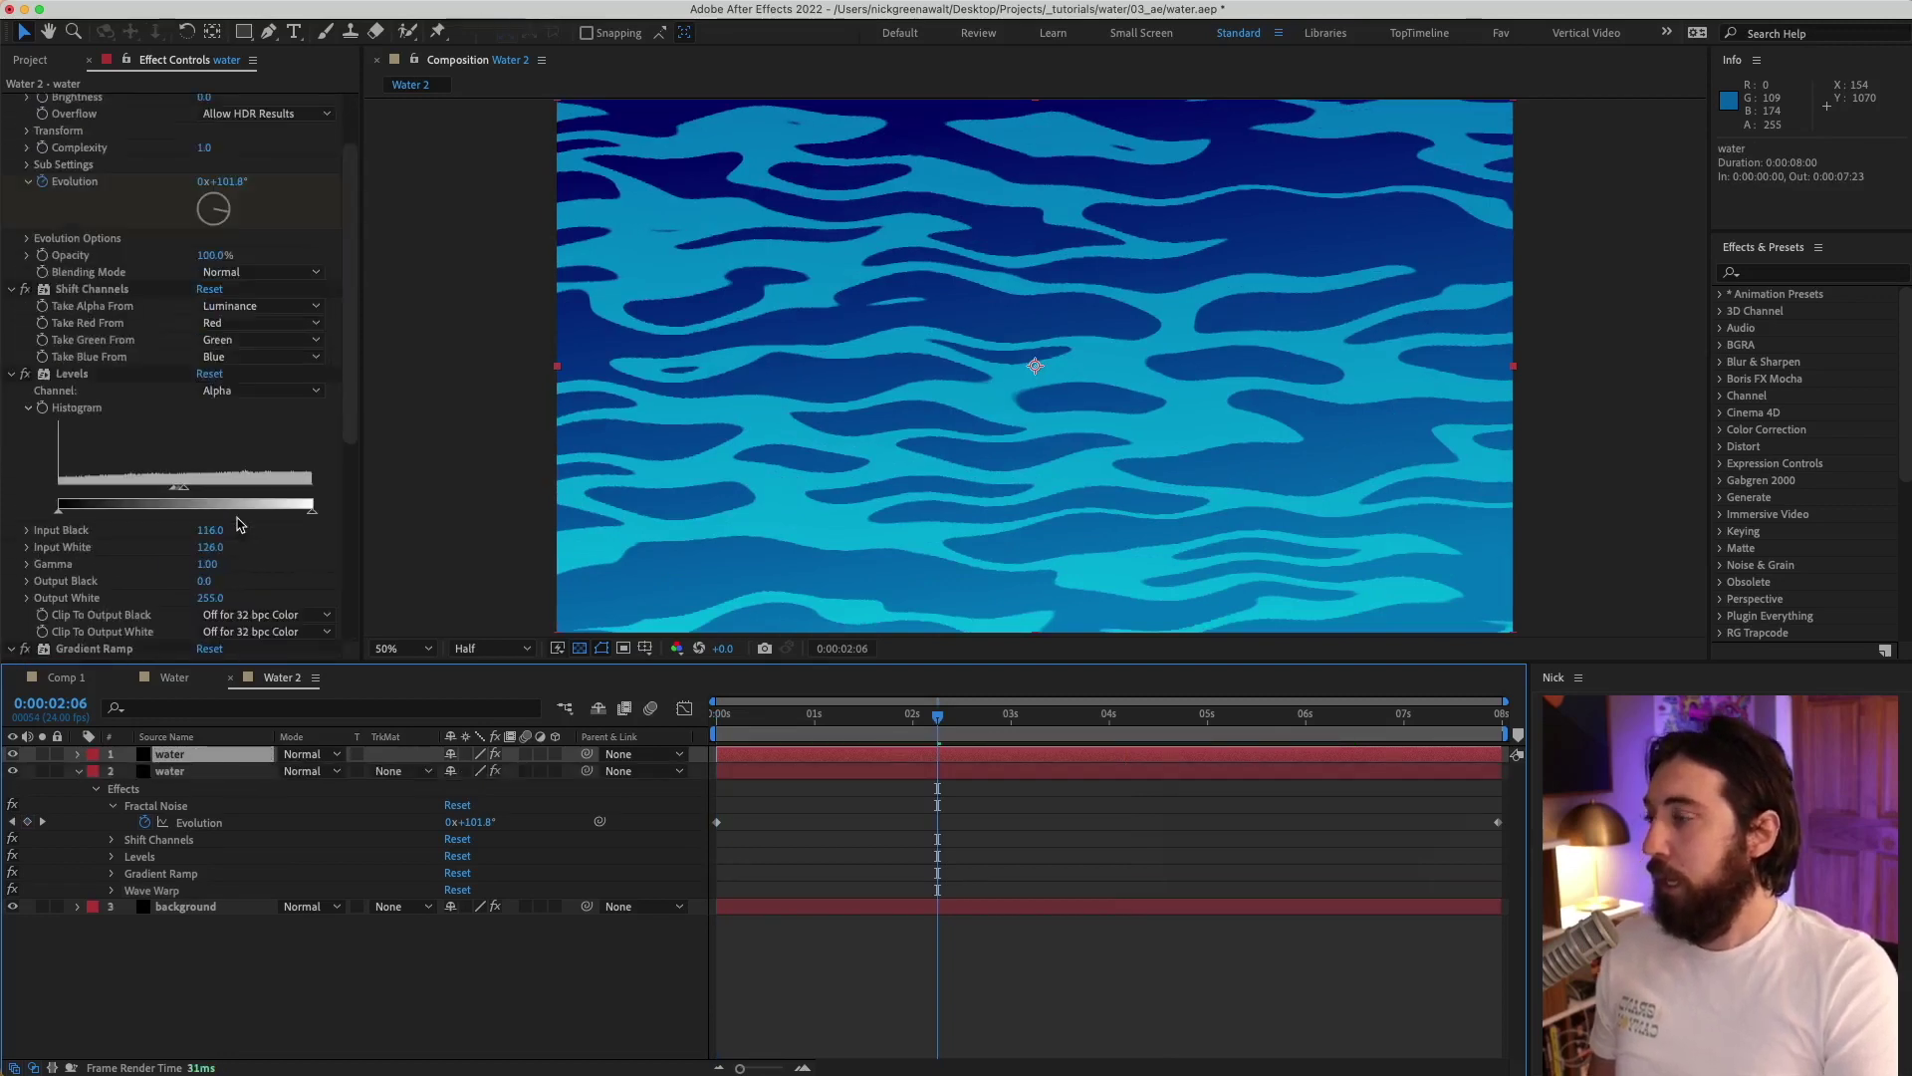
pyautogui.scroll(-3, 239, 519)
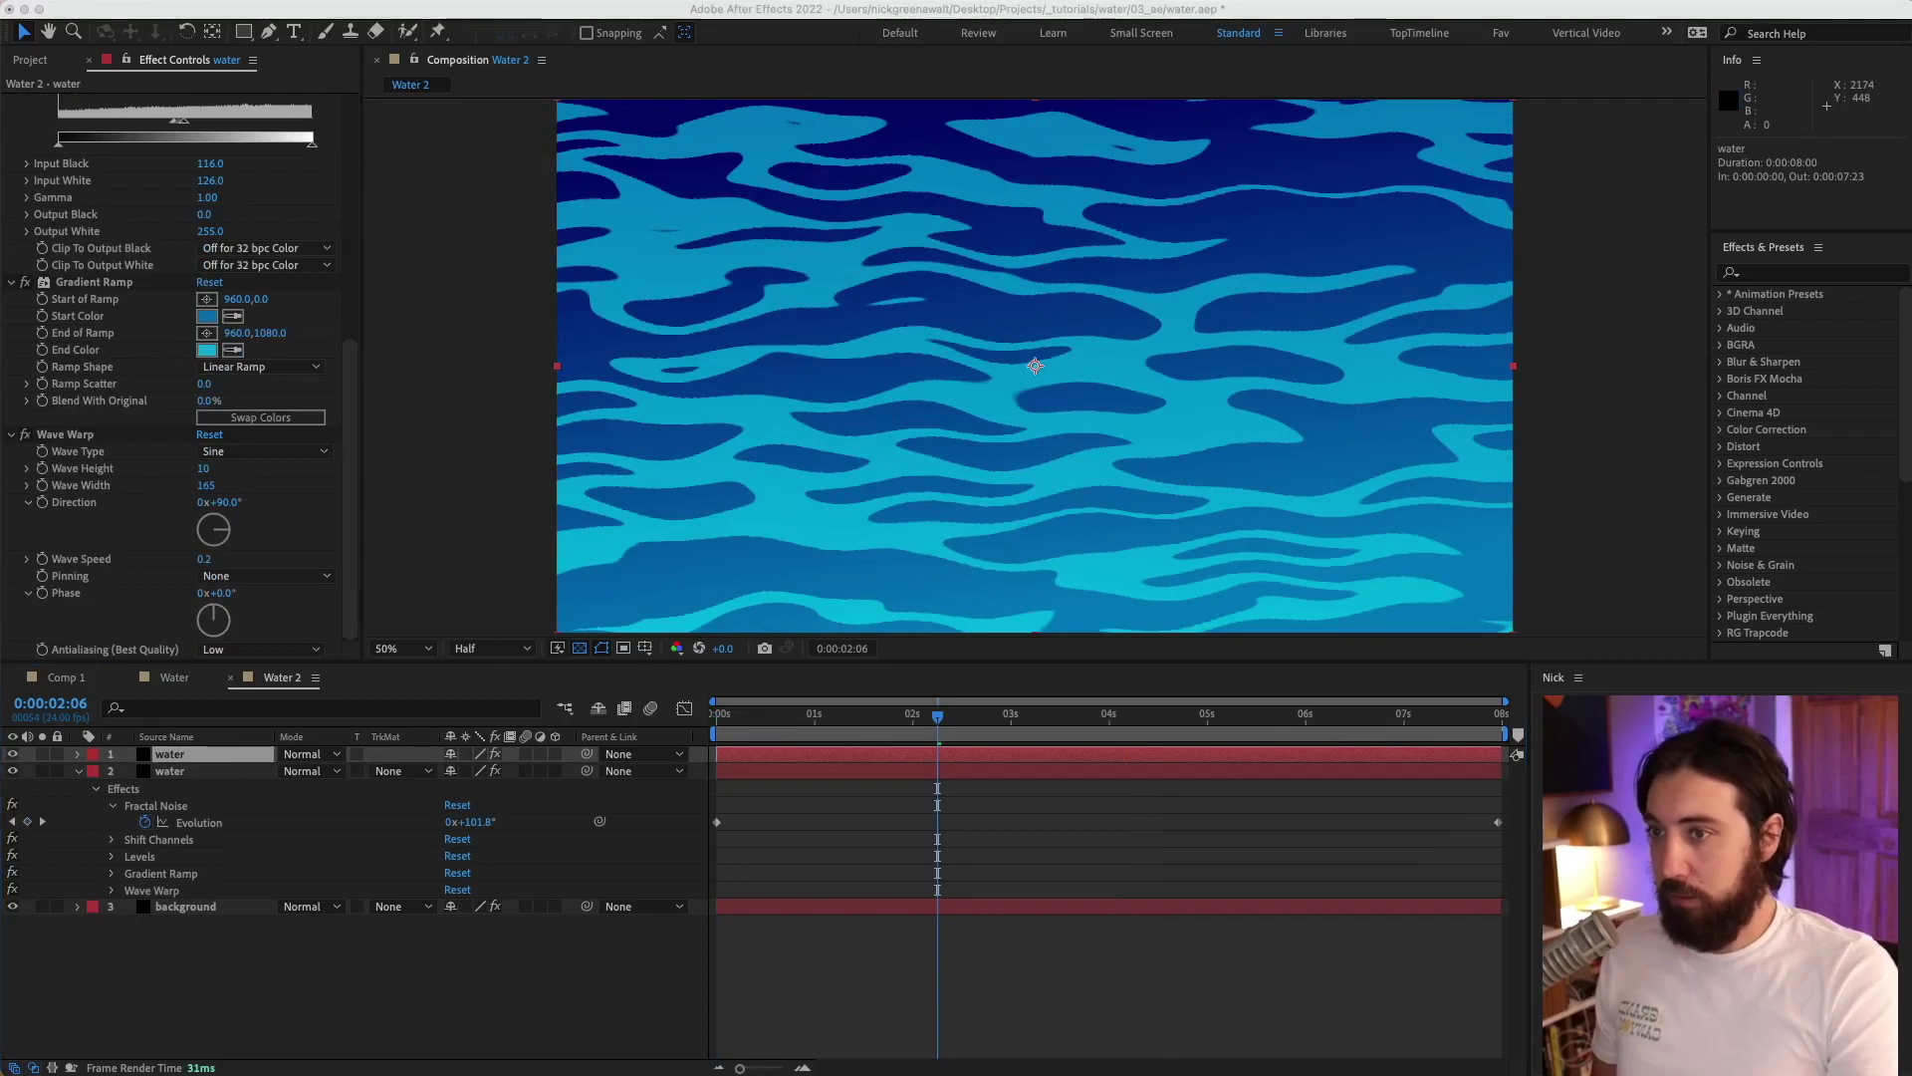
pyautogui.click(207, 350)
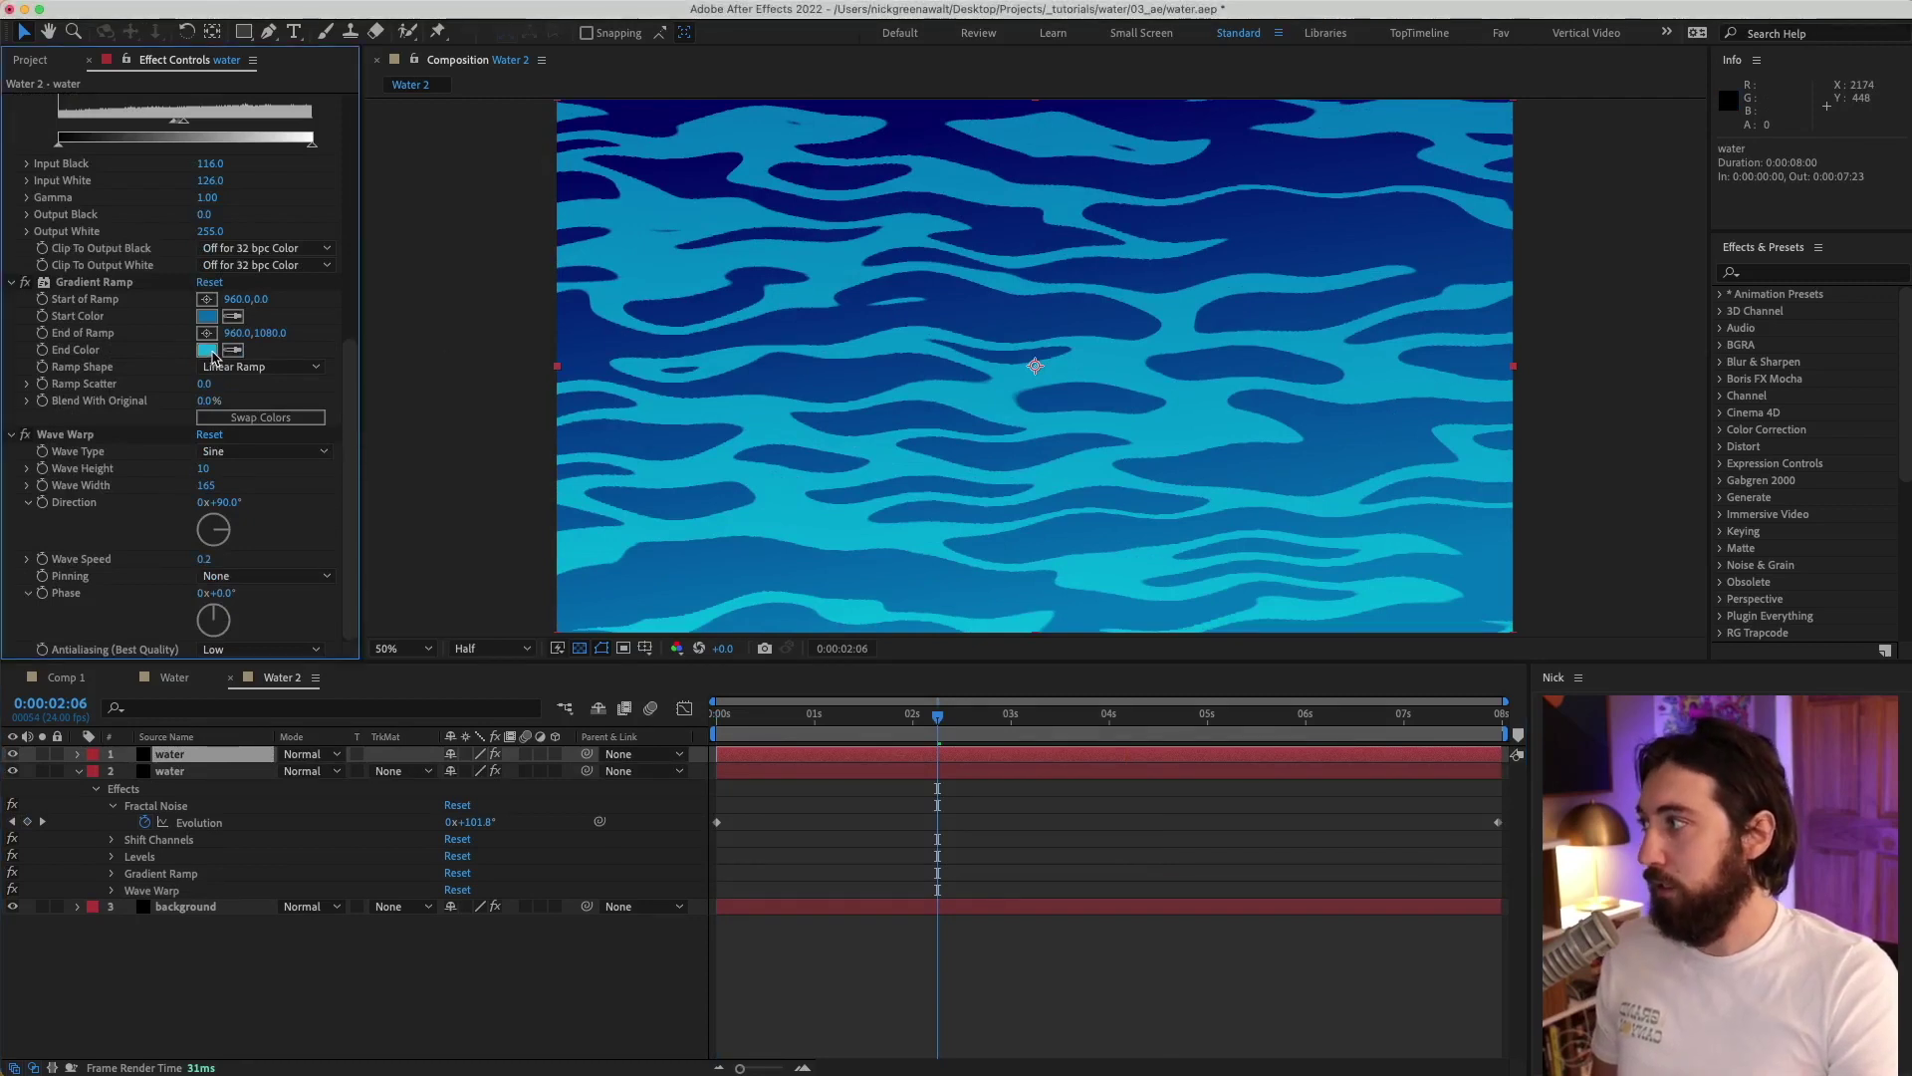
pyautogui.press('Return')
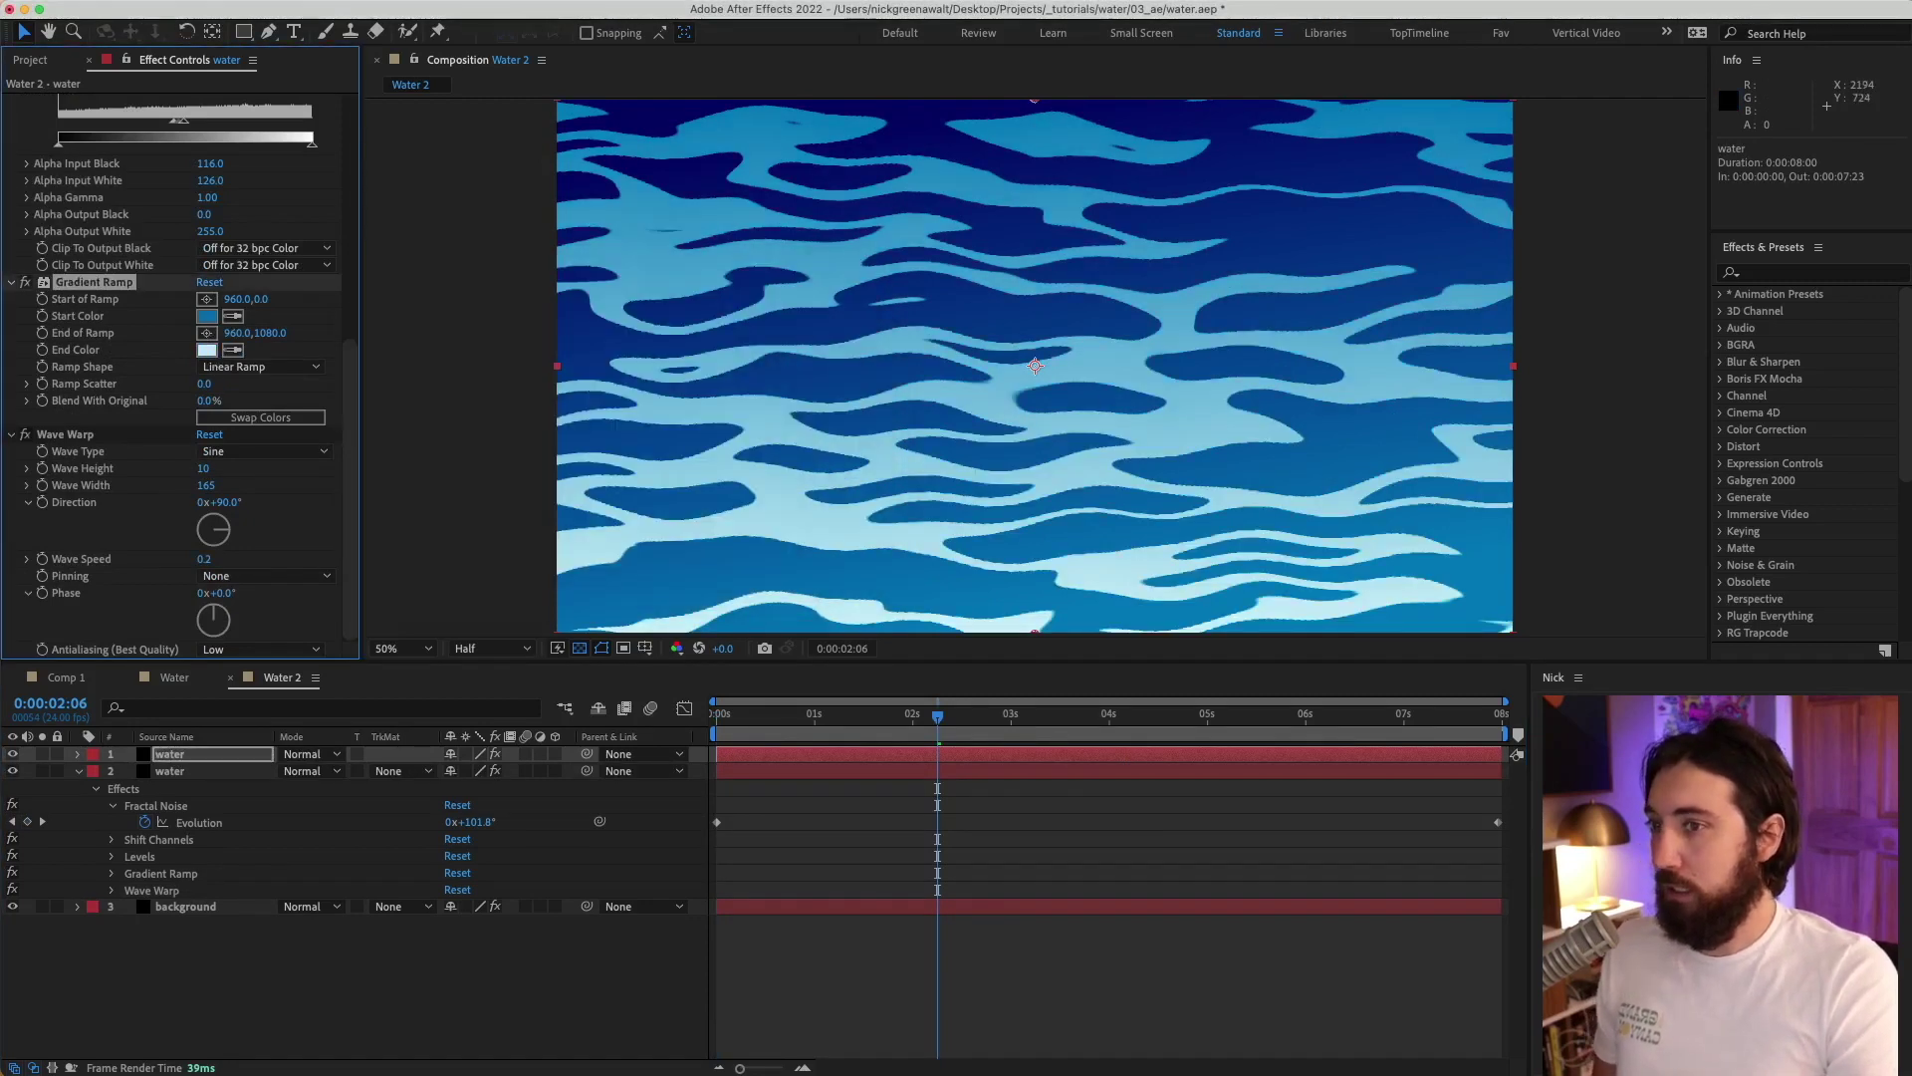
pyautogui.click(202, 319)
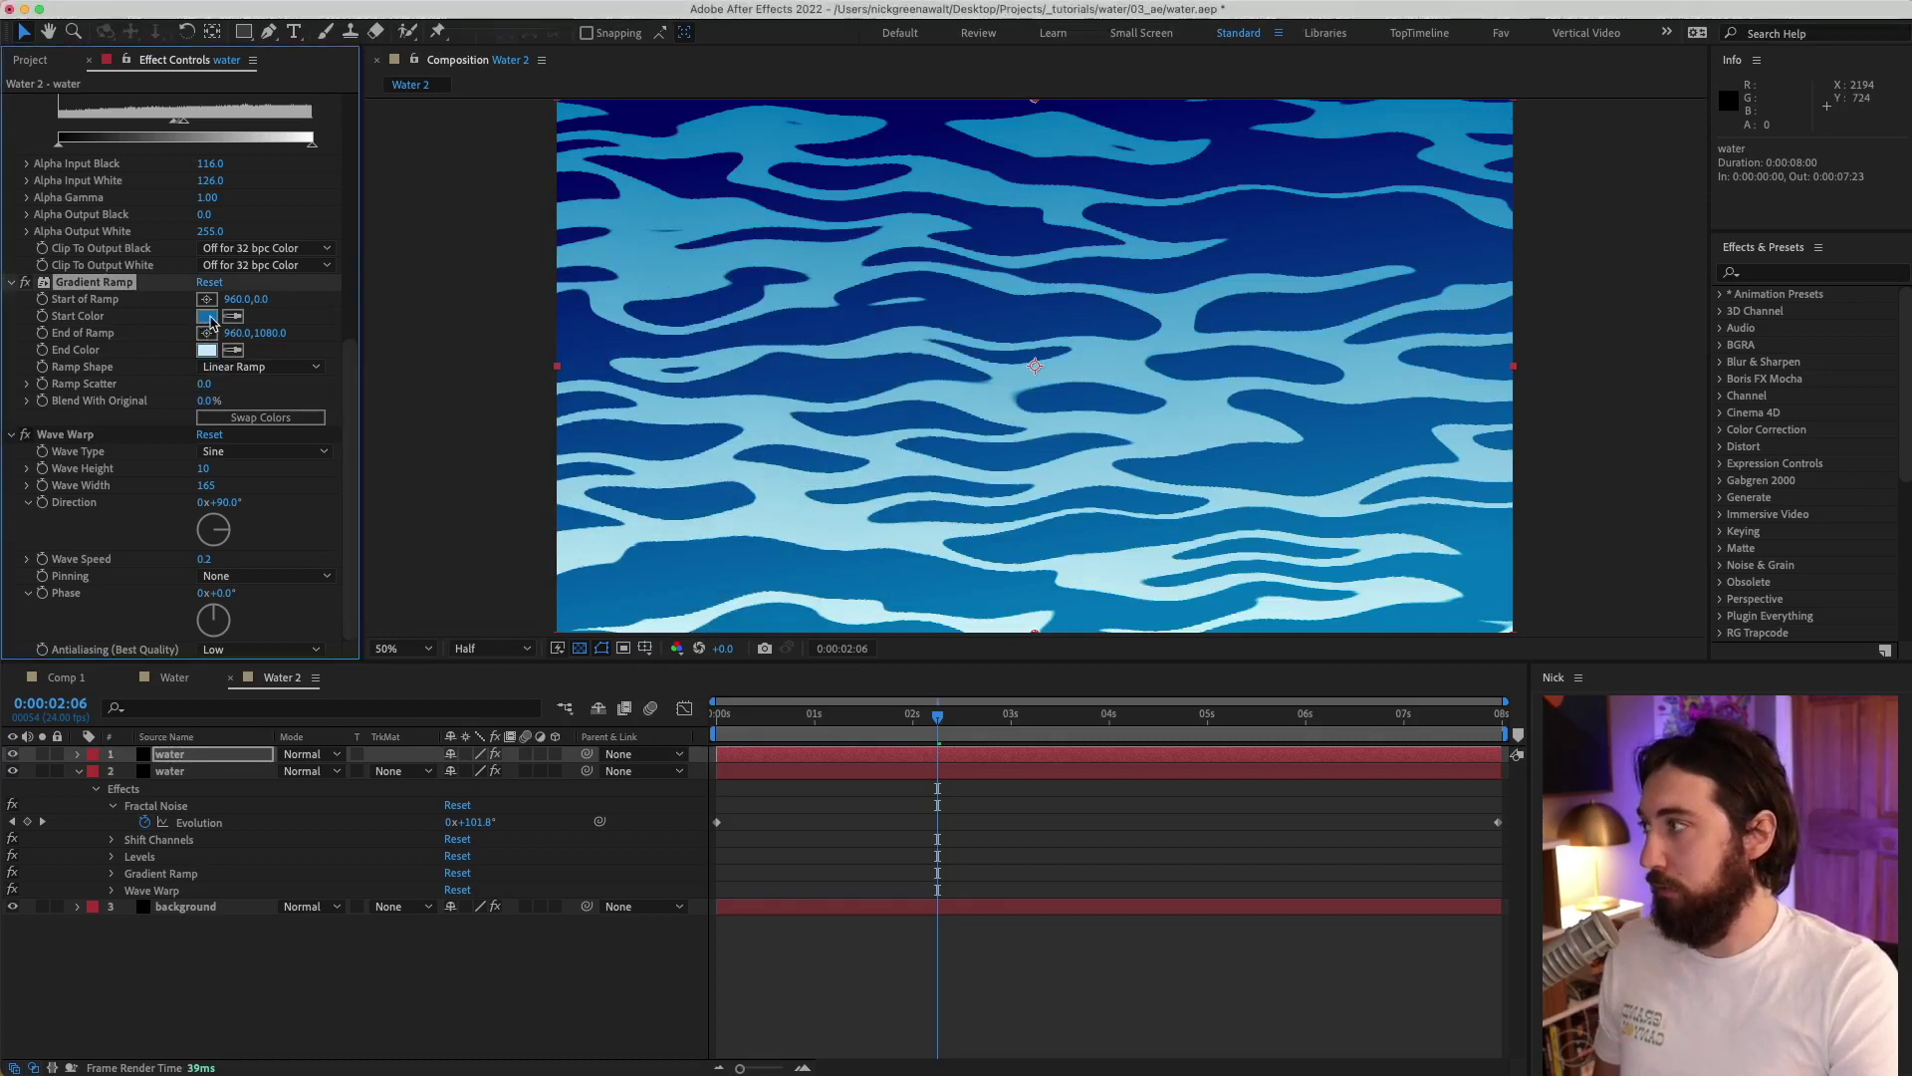
pyautogui.click(207, 316)
pyautogui.click(504, 325)
pyautogui.press('Return')
# Raise the Fractal Noise contrast for sharper foam shapes.
pyautogui.scroll(8, 204, 386)
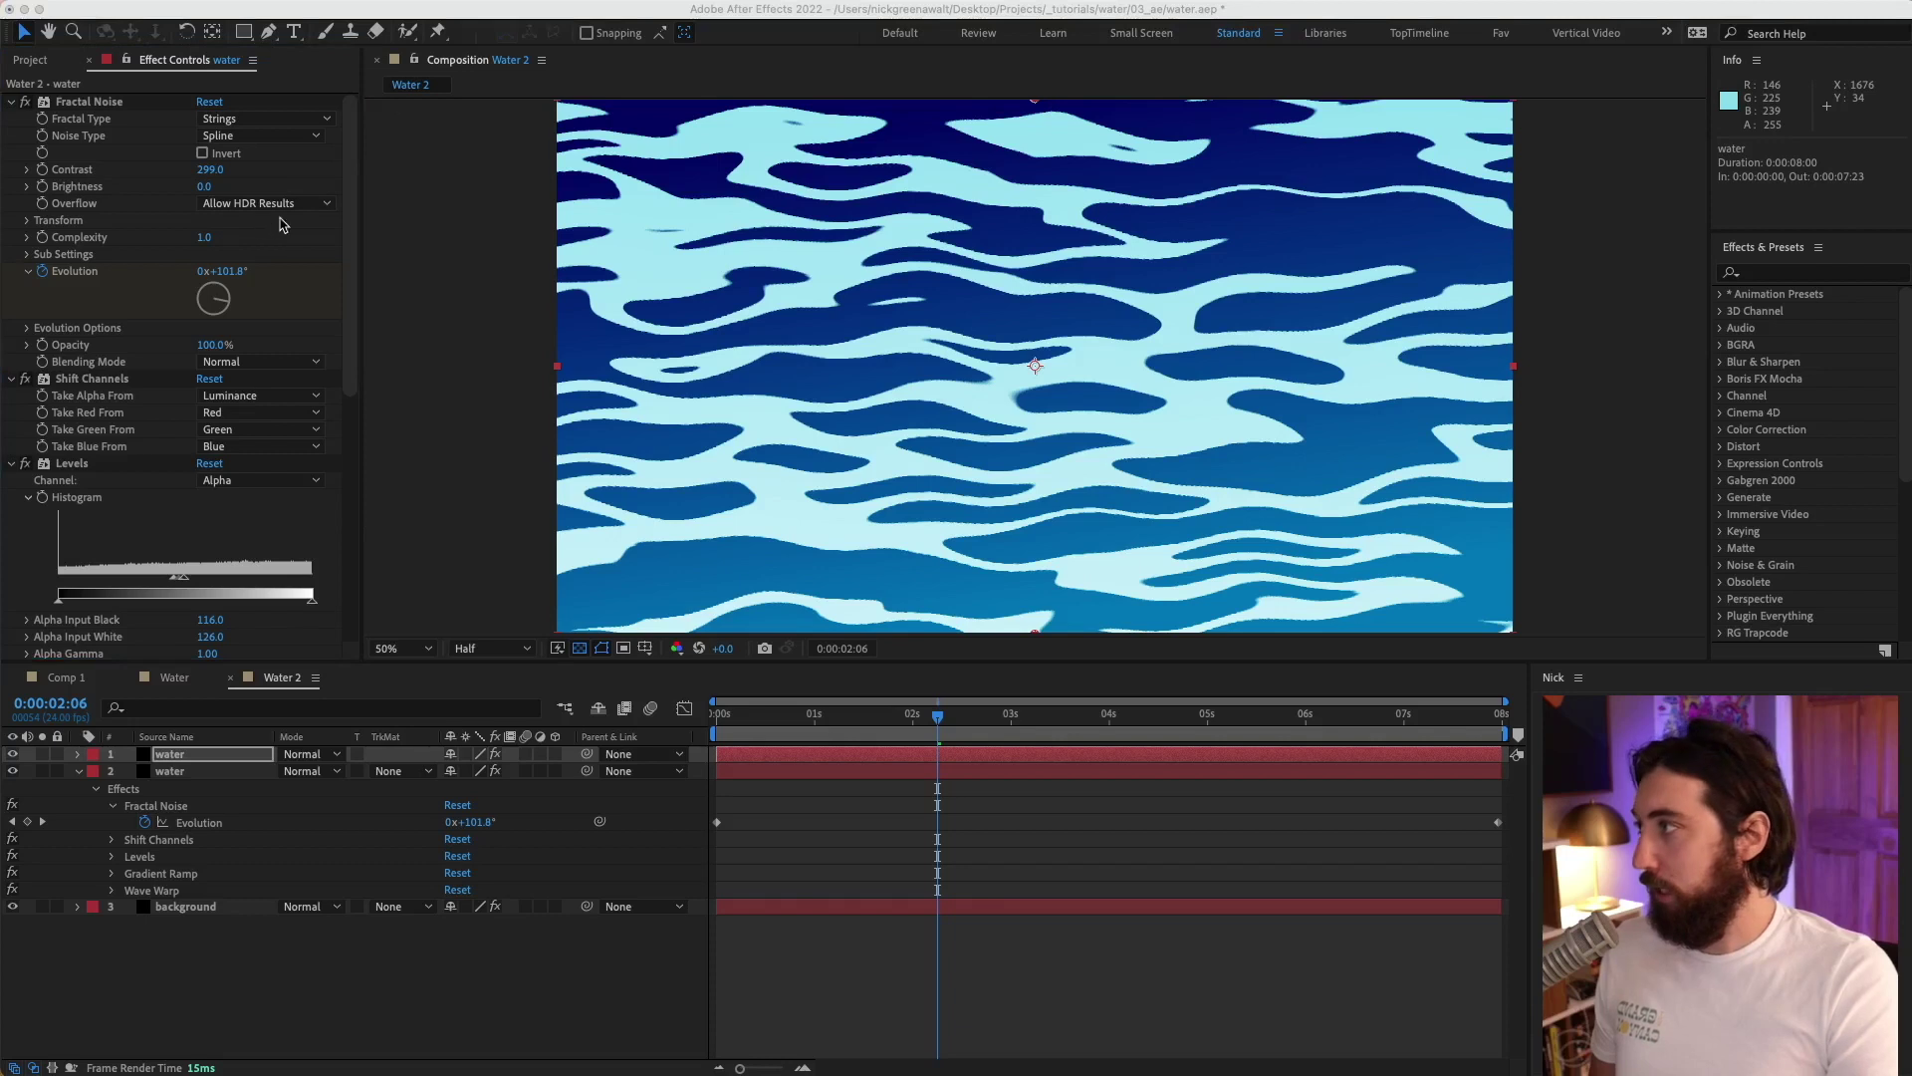
pyautogui.click(210, 176)
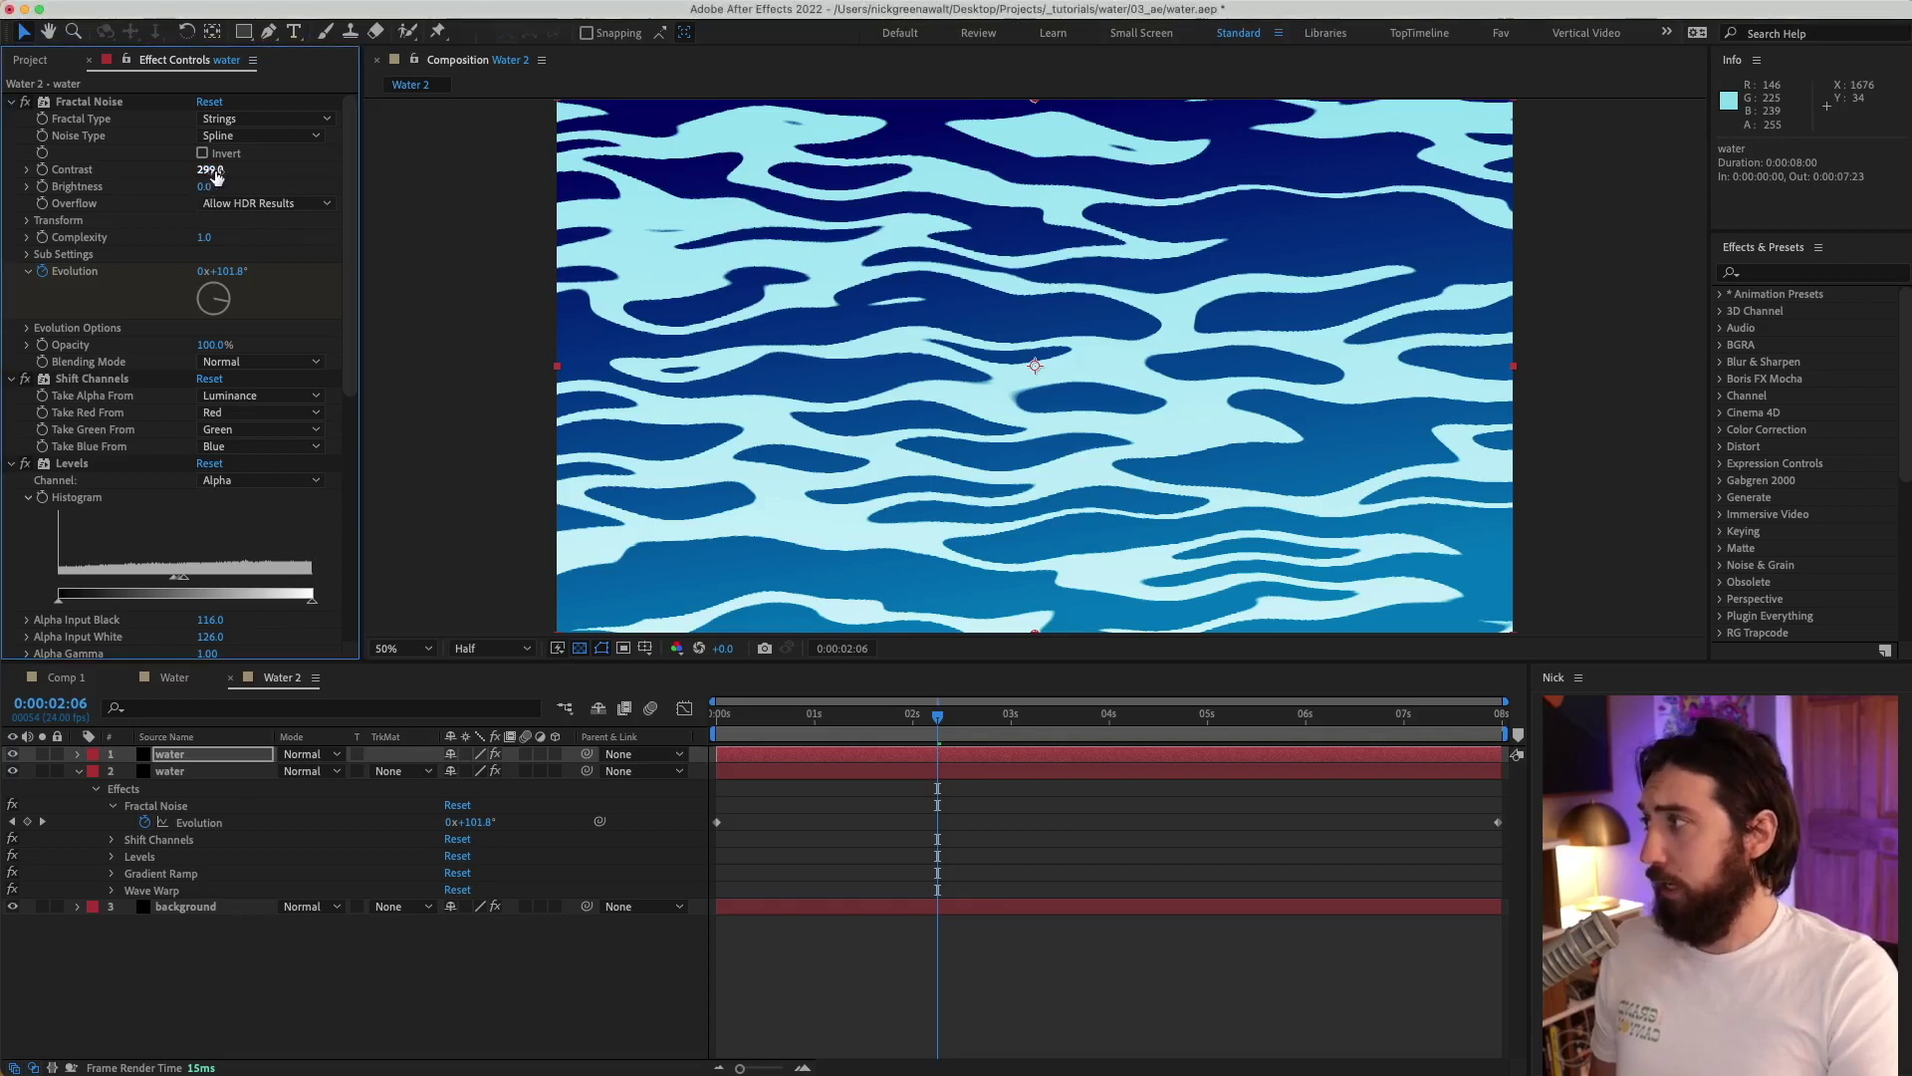
pyautogui.moveTo(210, 176); pyautogui.dragTo(637, 164)
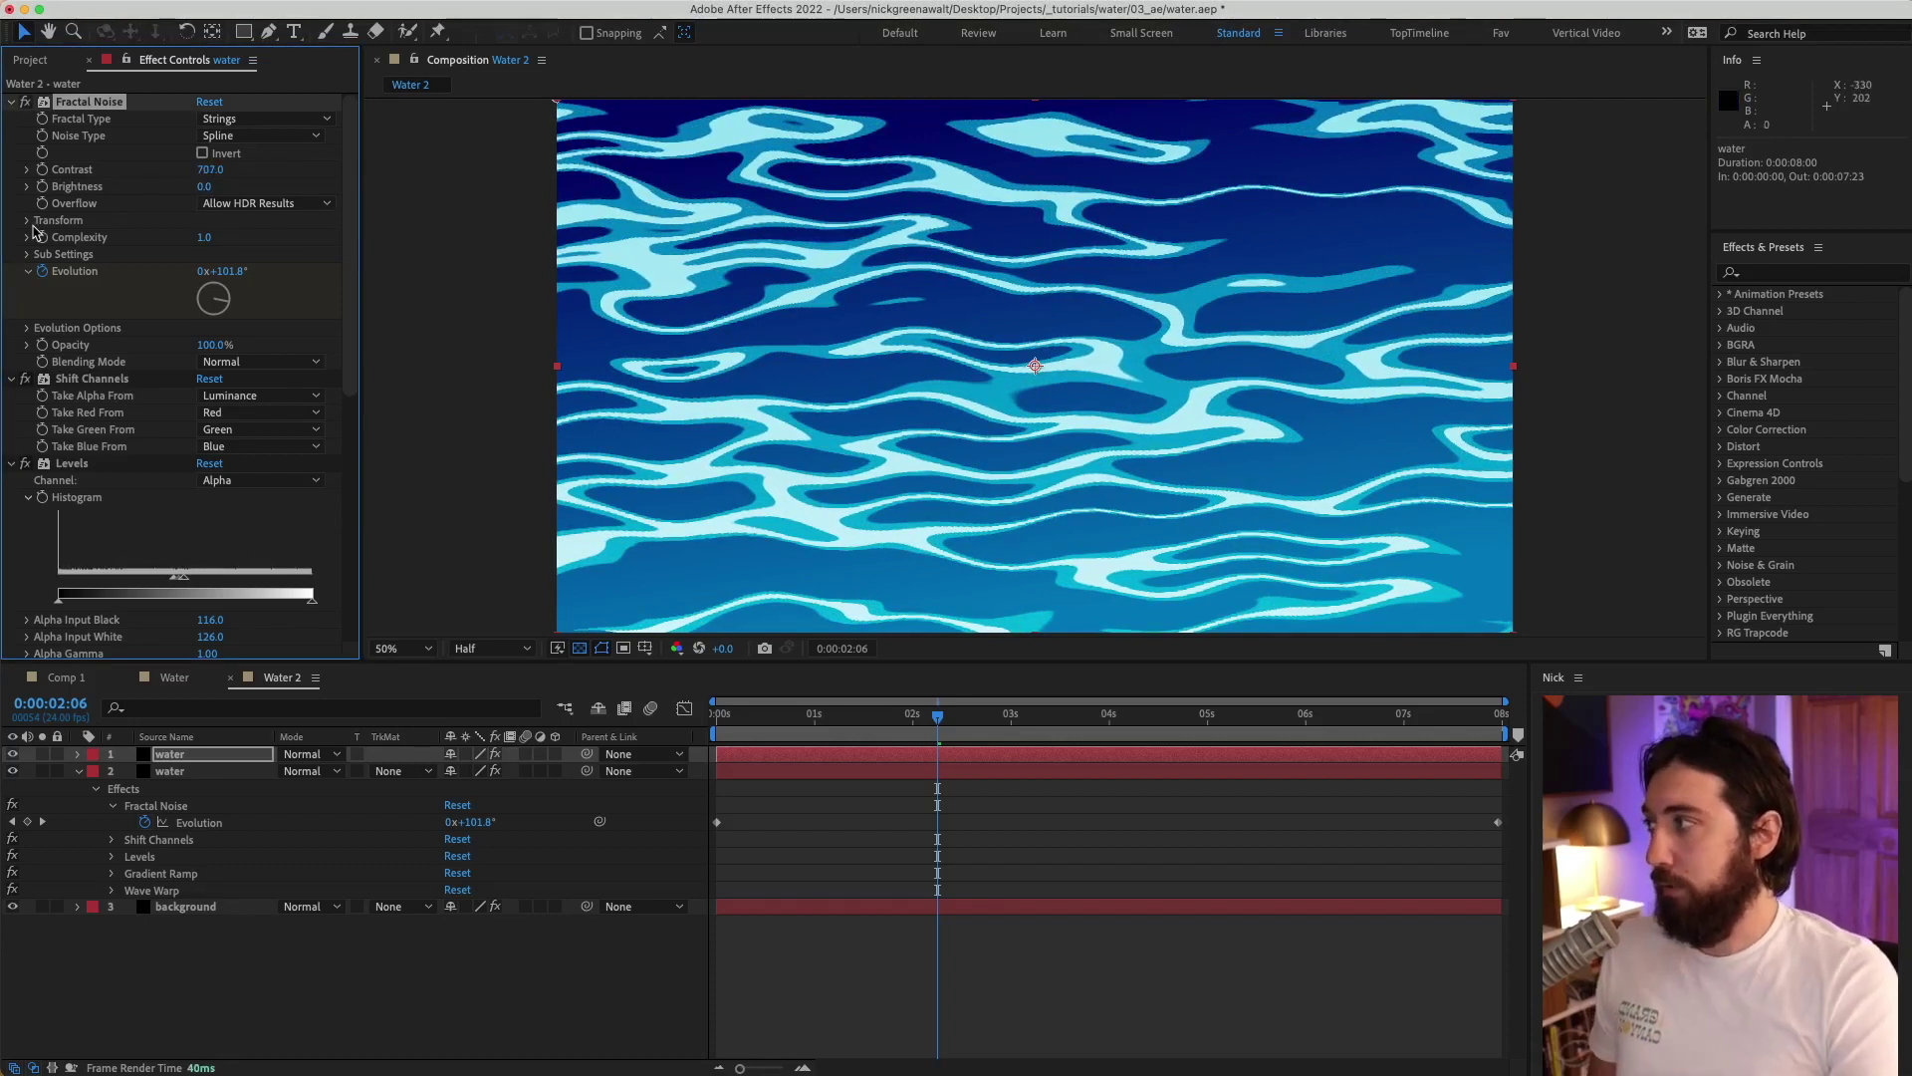
# Shift the Fractal Noise Offset Turbulence to about 1038, 508 and rewind to the first frame.
pyautogui.click(25, 222)
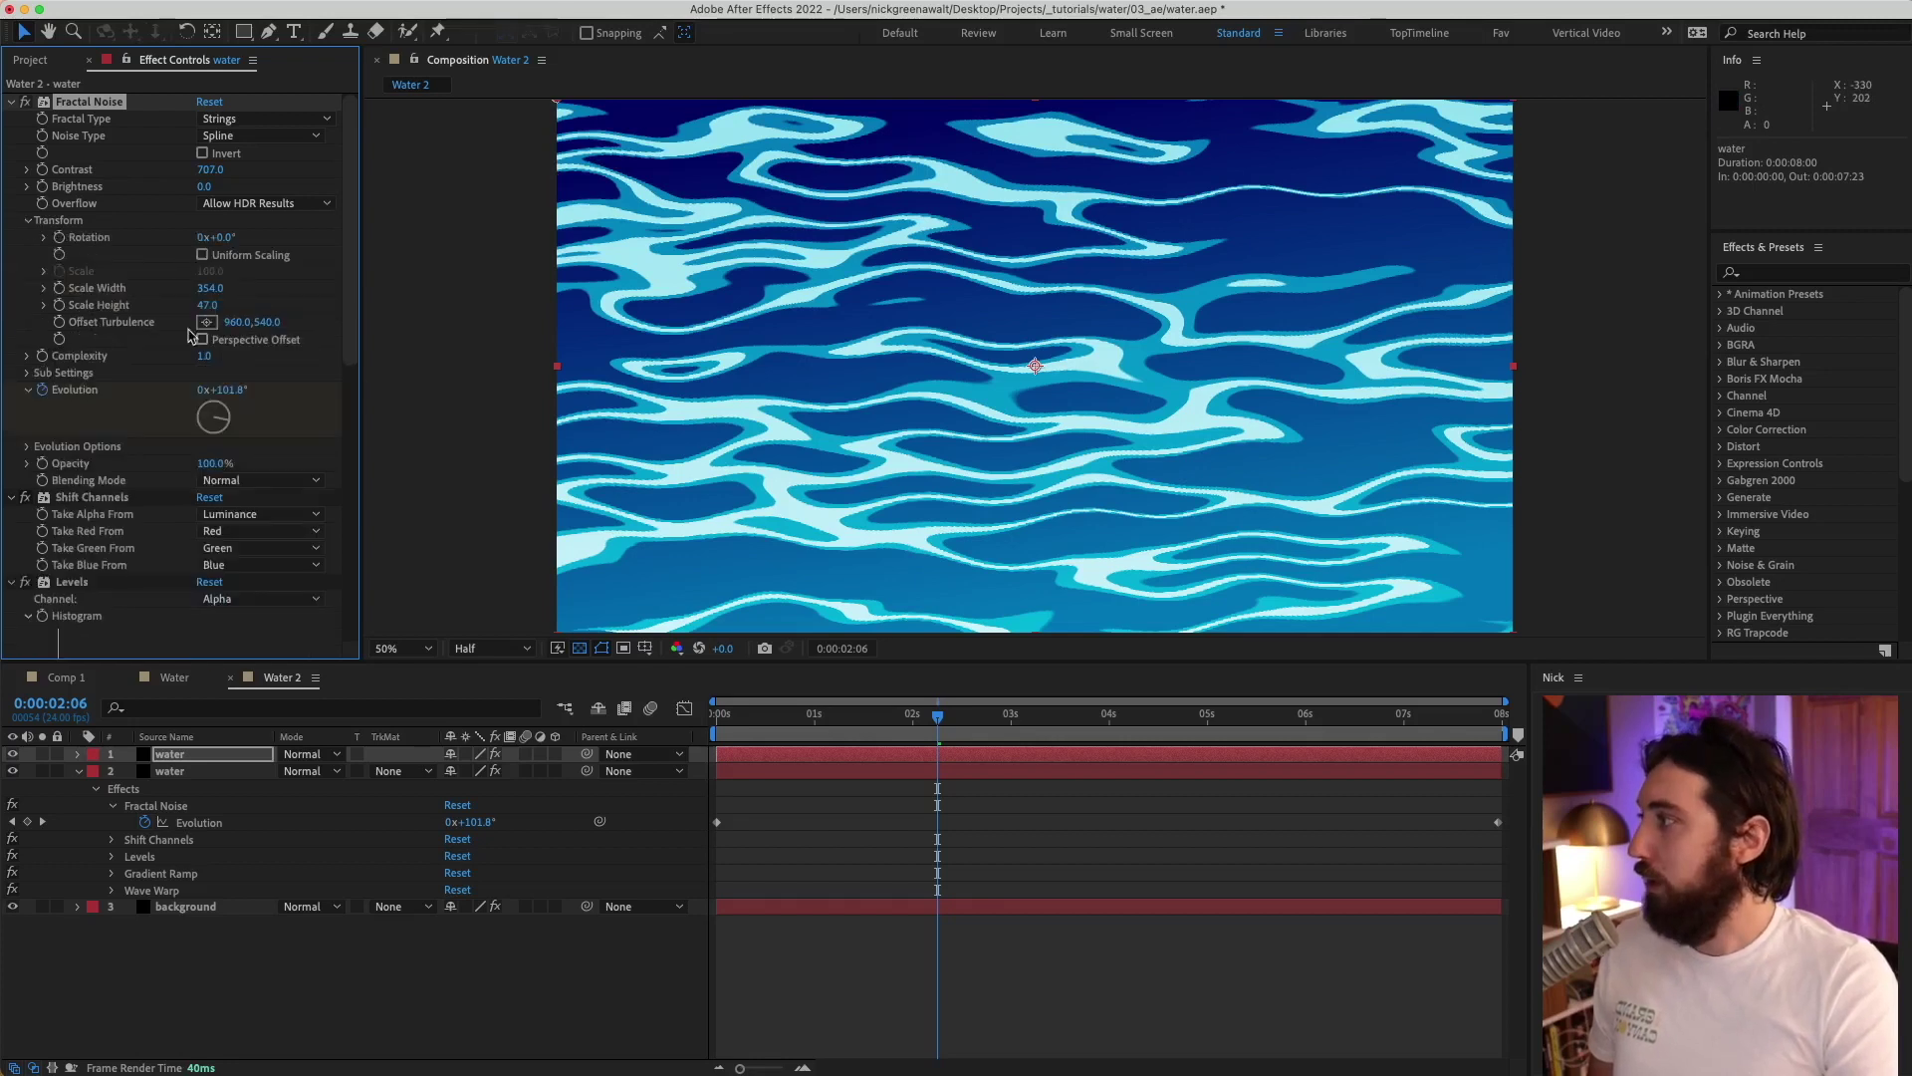
pyautogui.moveTo(267, 327); pyautogui.dragTo(248, 326)
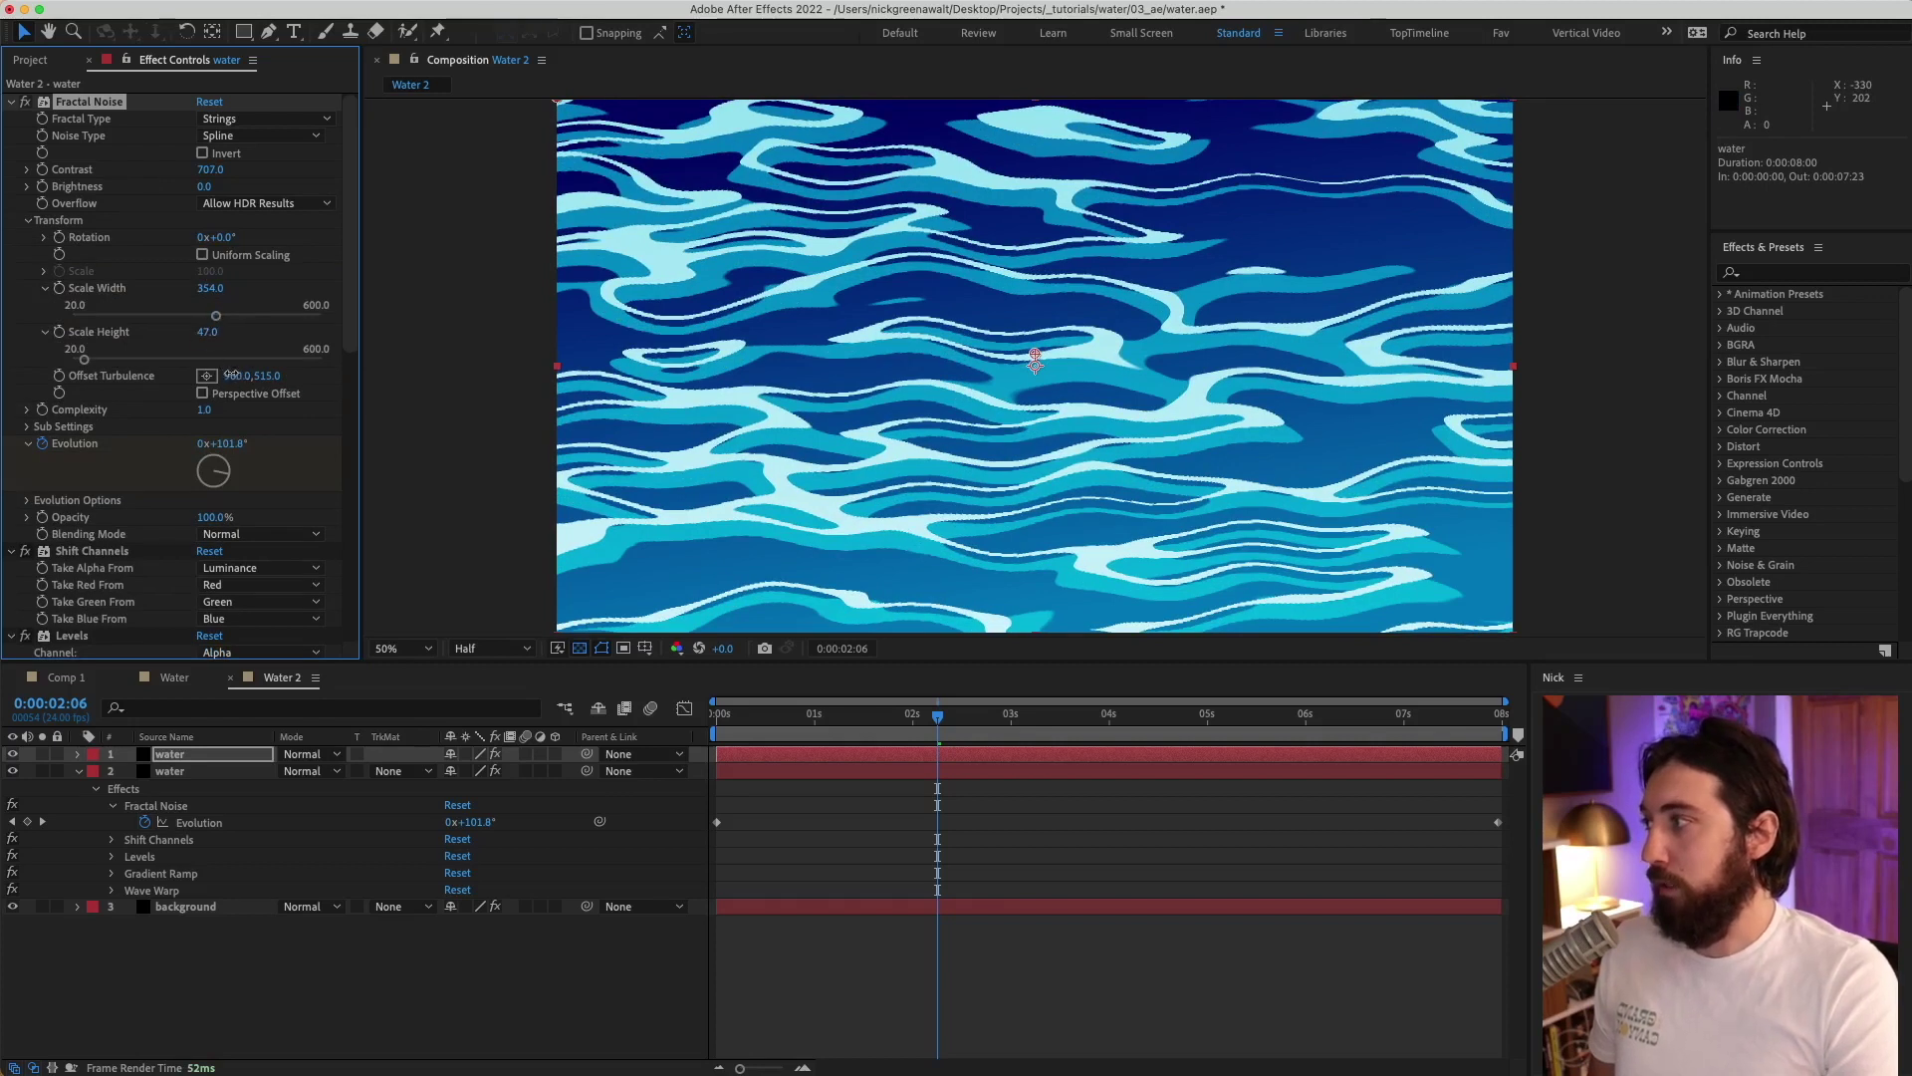
pyautogui.moveTo(231, 374)
pyautogui.mouseDown()
pyautogui.moveTo(298, 366)
pyautogui.moveTo(268, 379)
pyautogui.mouseUp()
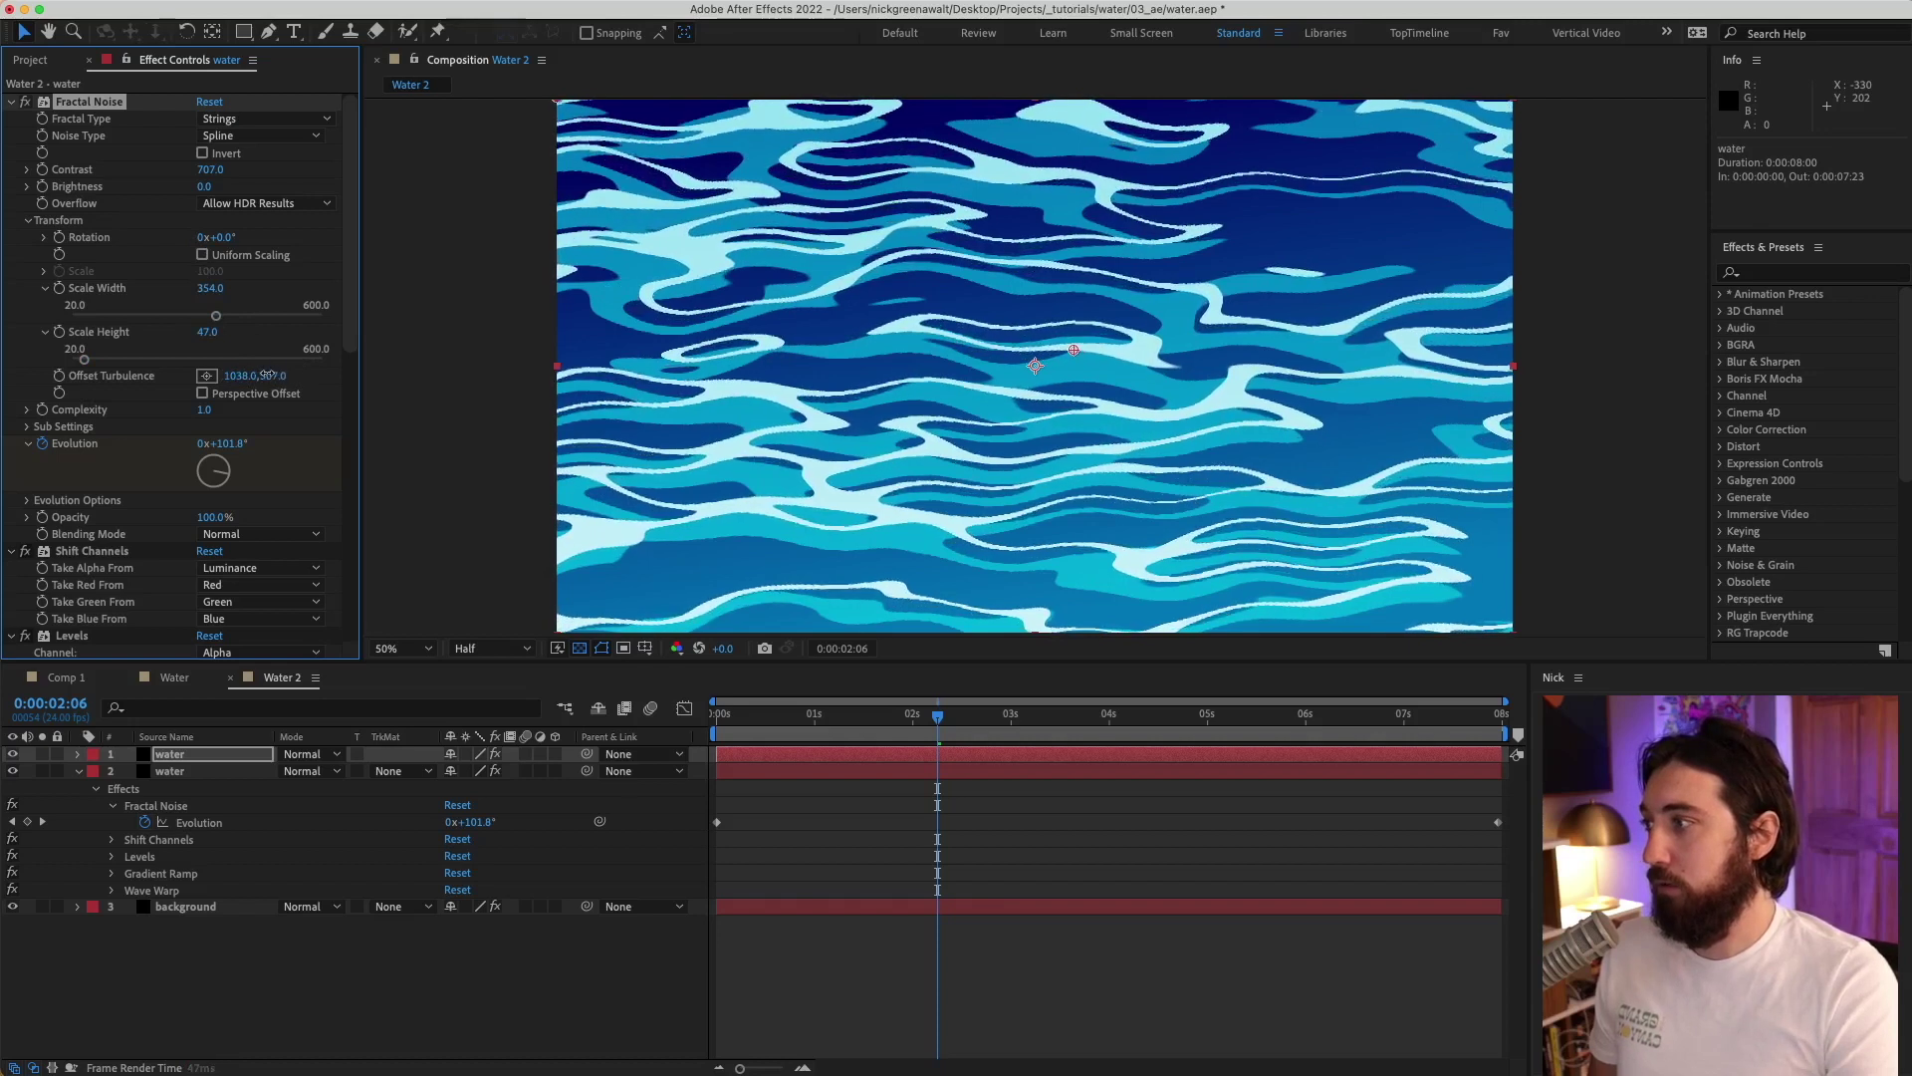
pyautogui.click(857, 732)
pyautogui.press('Home')
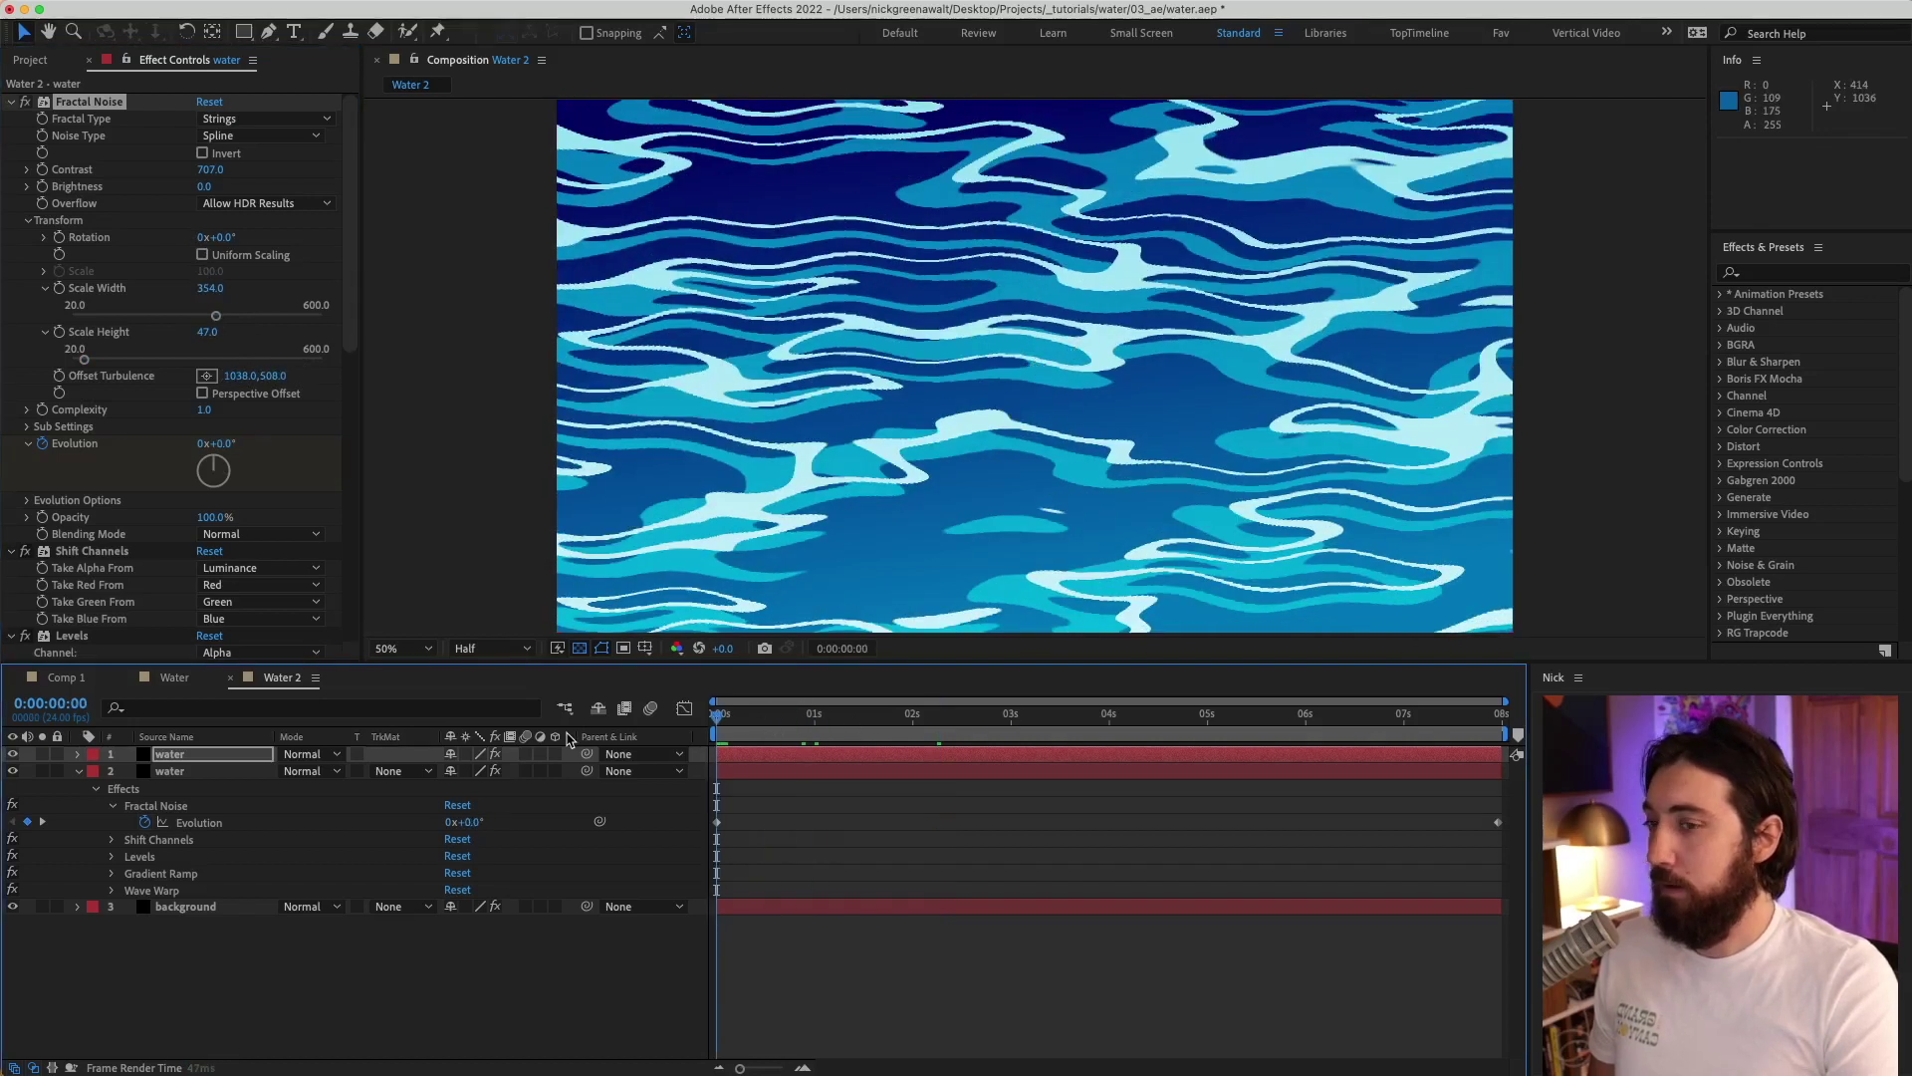
# Preview the animation, then change the Gradient Ramp end colour to pink EF77C8.
pyautogui.press('space')
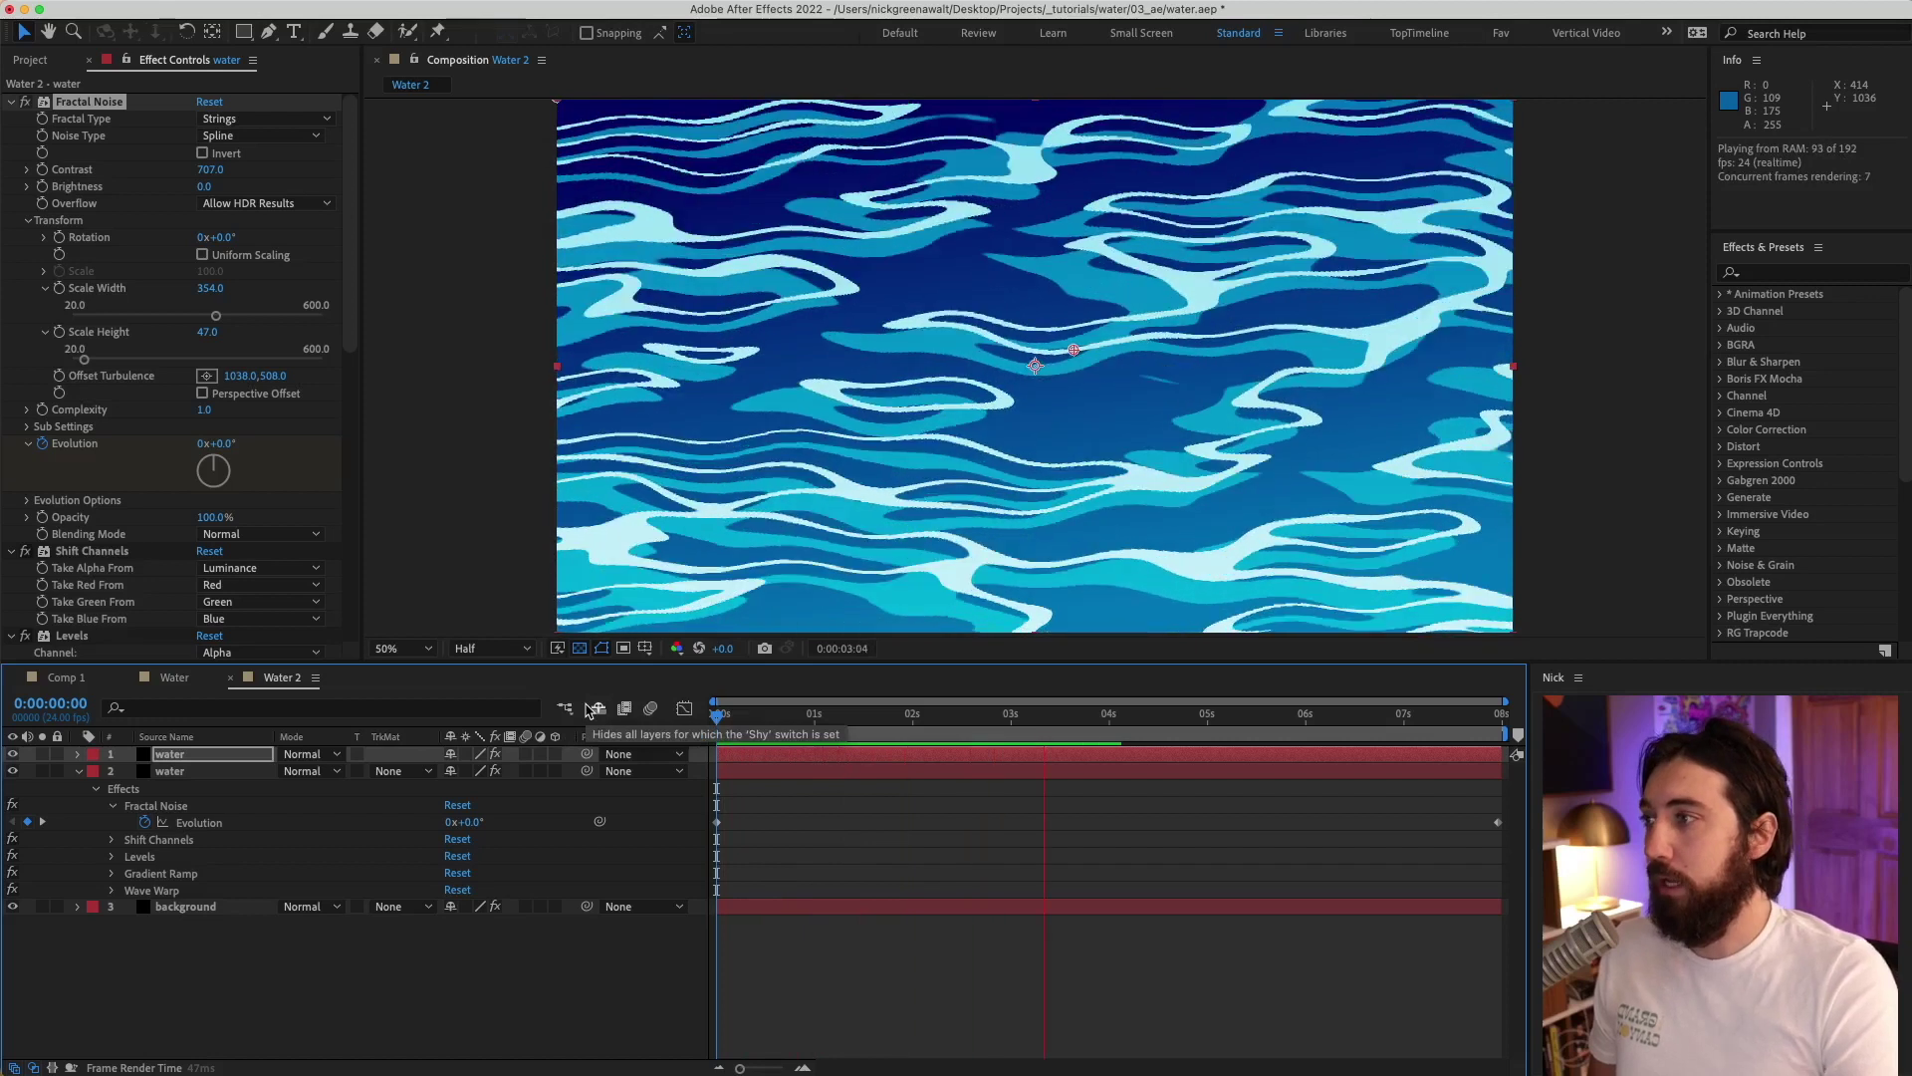
pyautogui.press('space')
pyautogui.scroll(-10, 139, 474)
pyautogui.scroll(3, 189, 478)
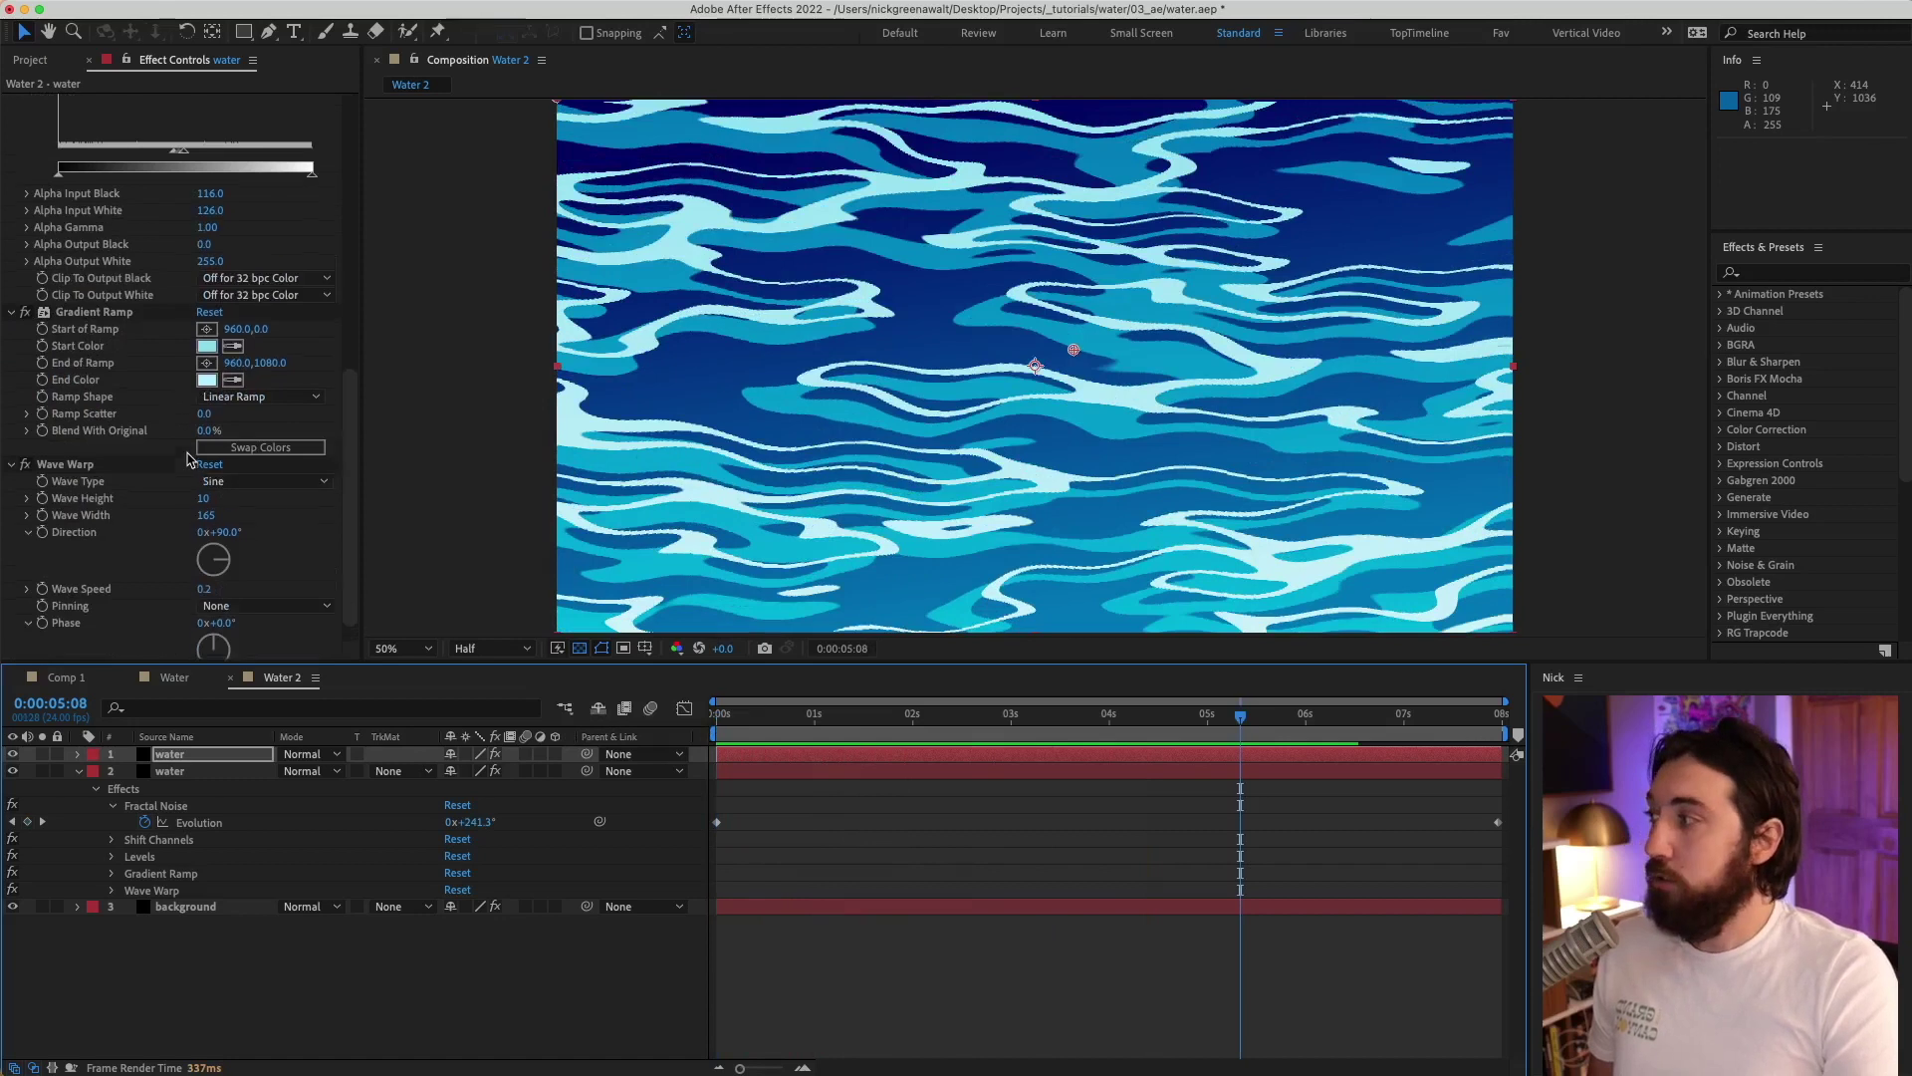
pyautogui.click(206, 440)
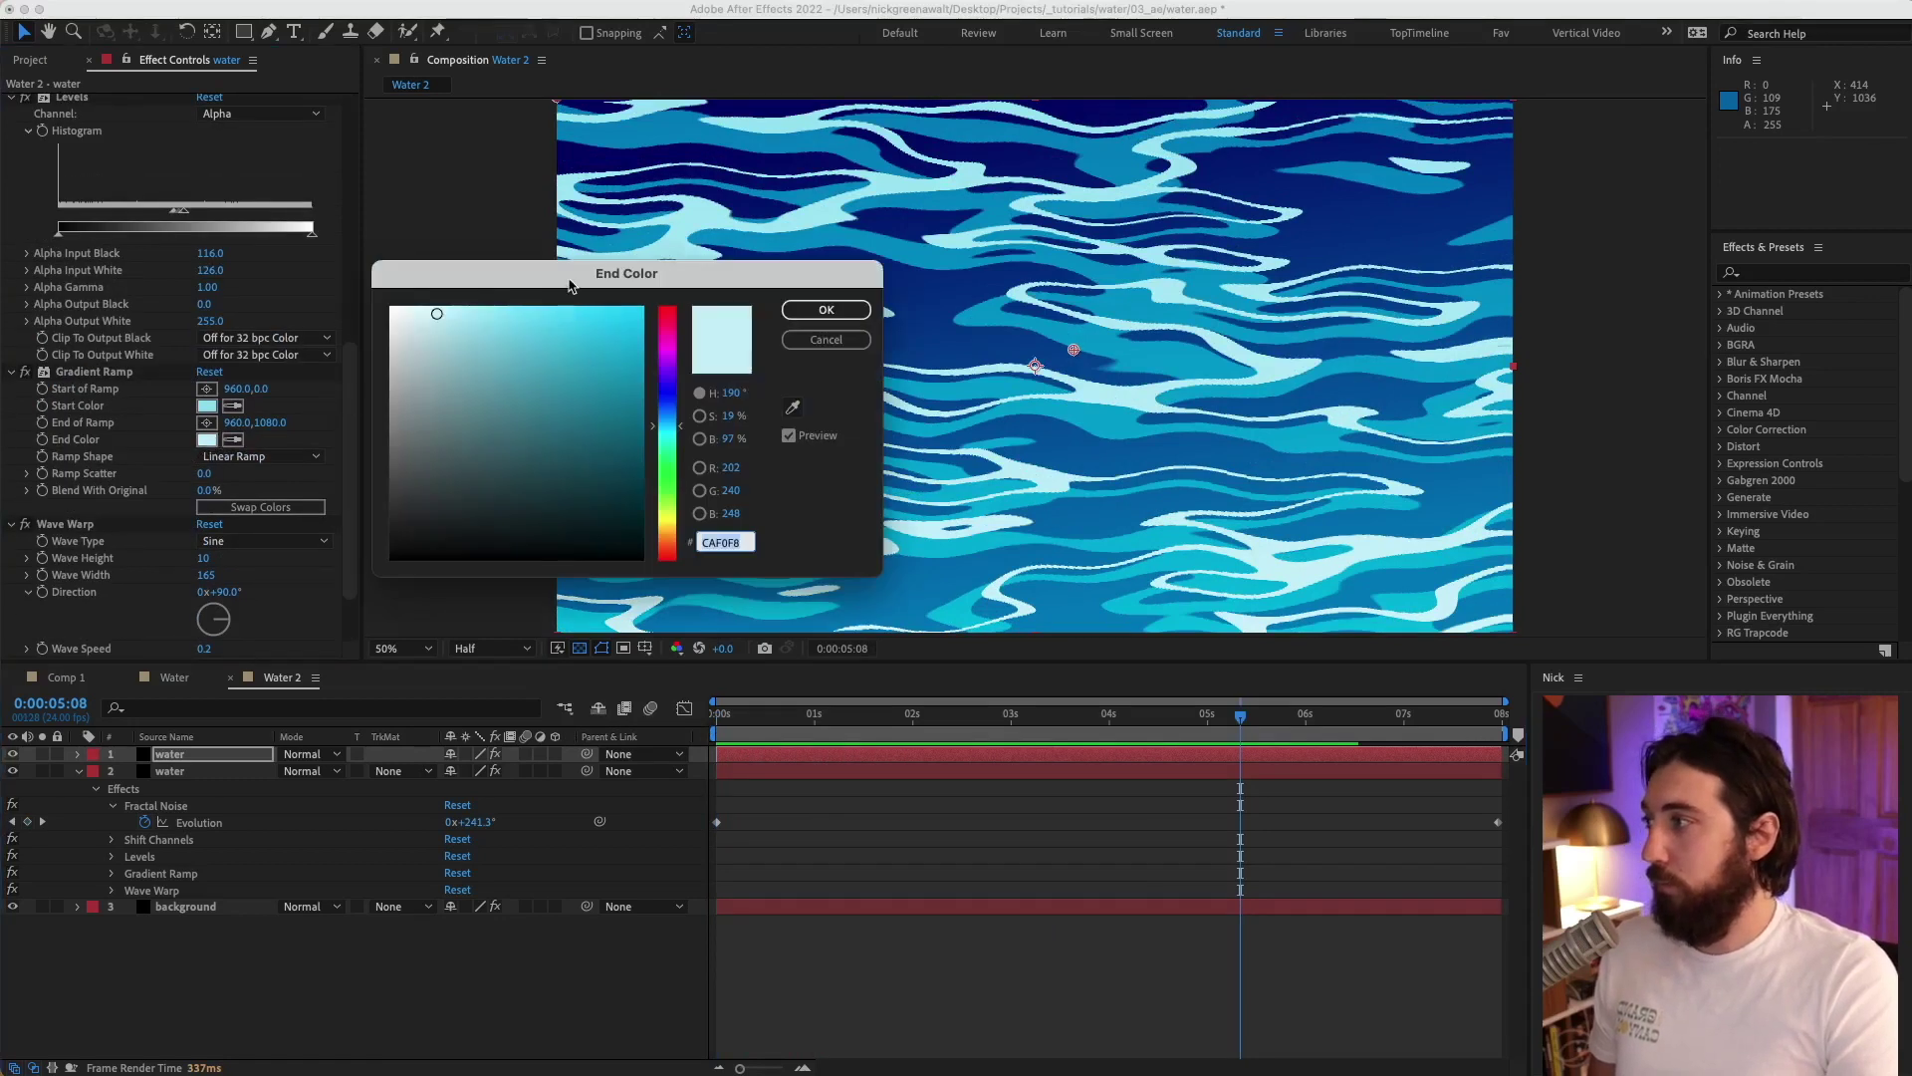
pyautogui.moveTo(569, 286); pyautogui.dragTo(437, 442)
pyautogui.moveTo(544, 518); pyautogui.dragTo(544, 503)
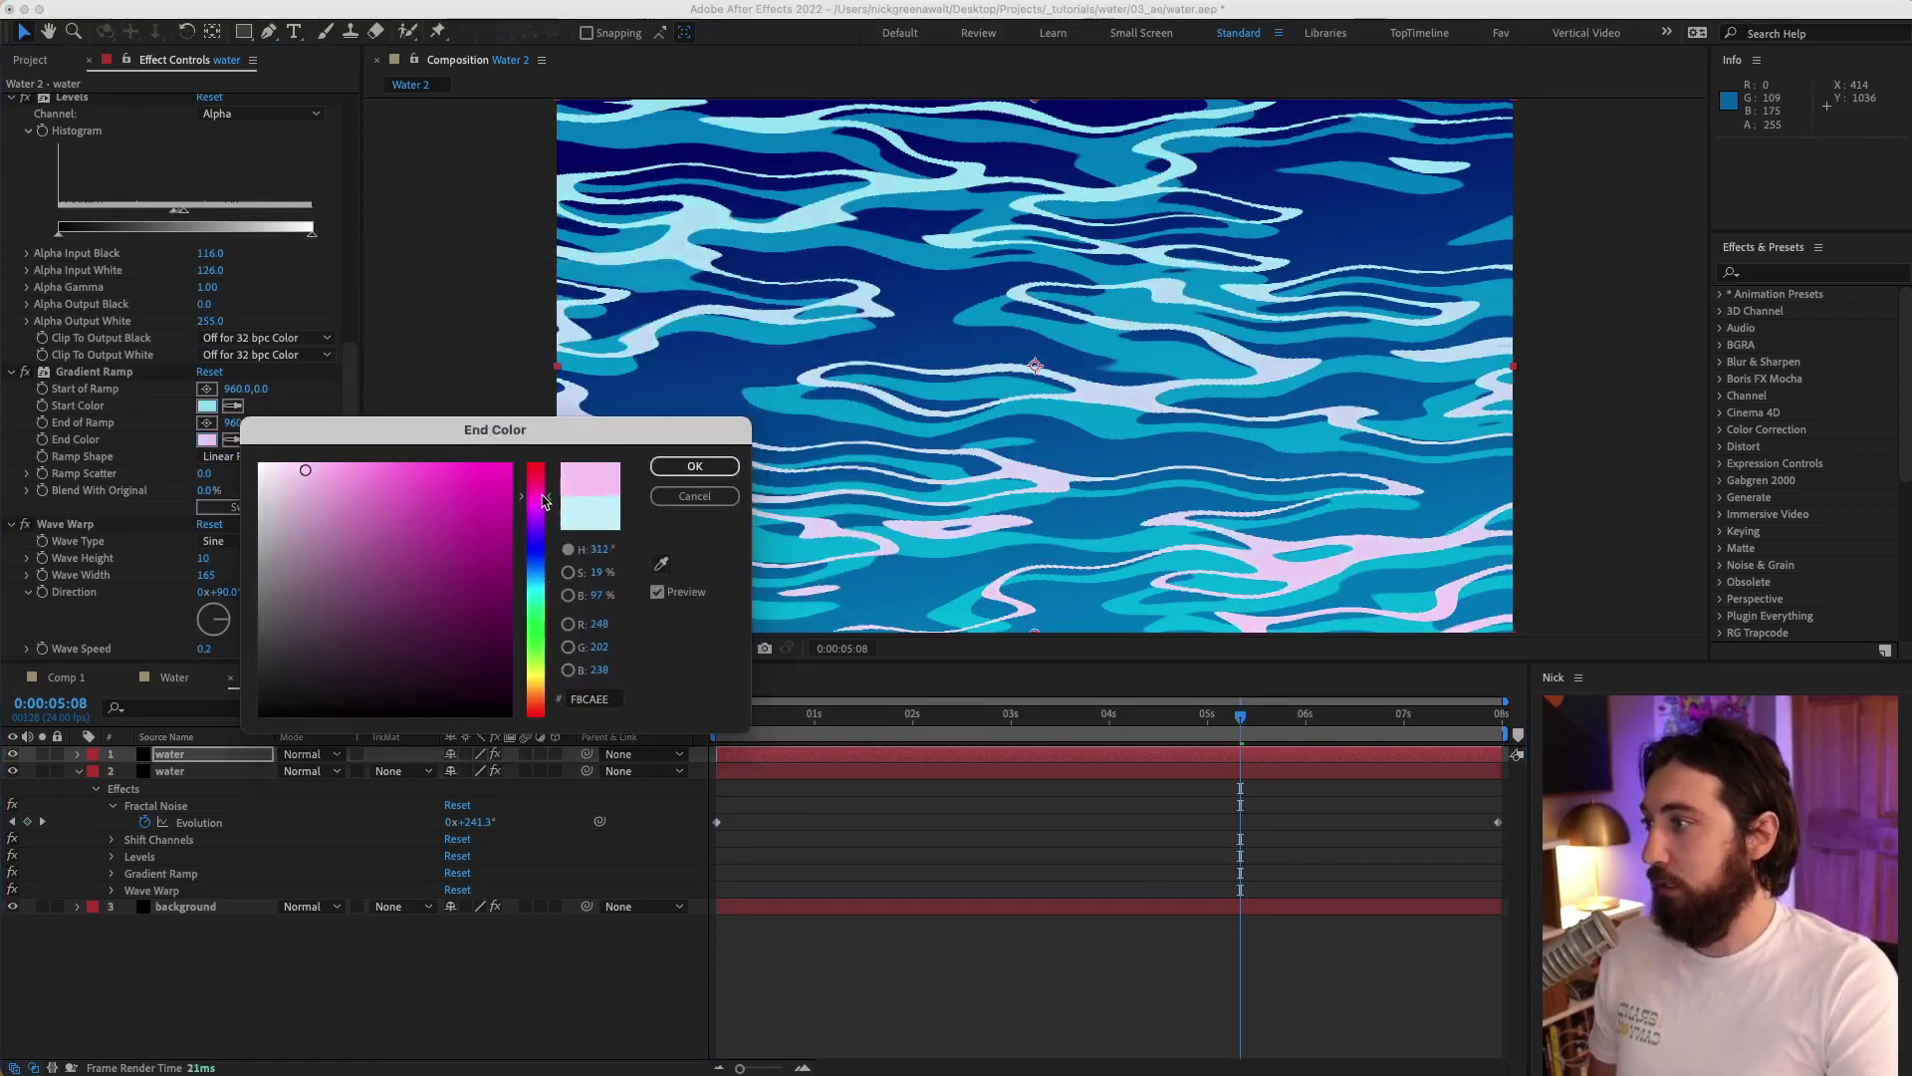
pyautogui.moveTo(373, 485); pyautogui.dragTo(365, 470)
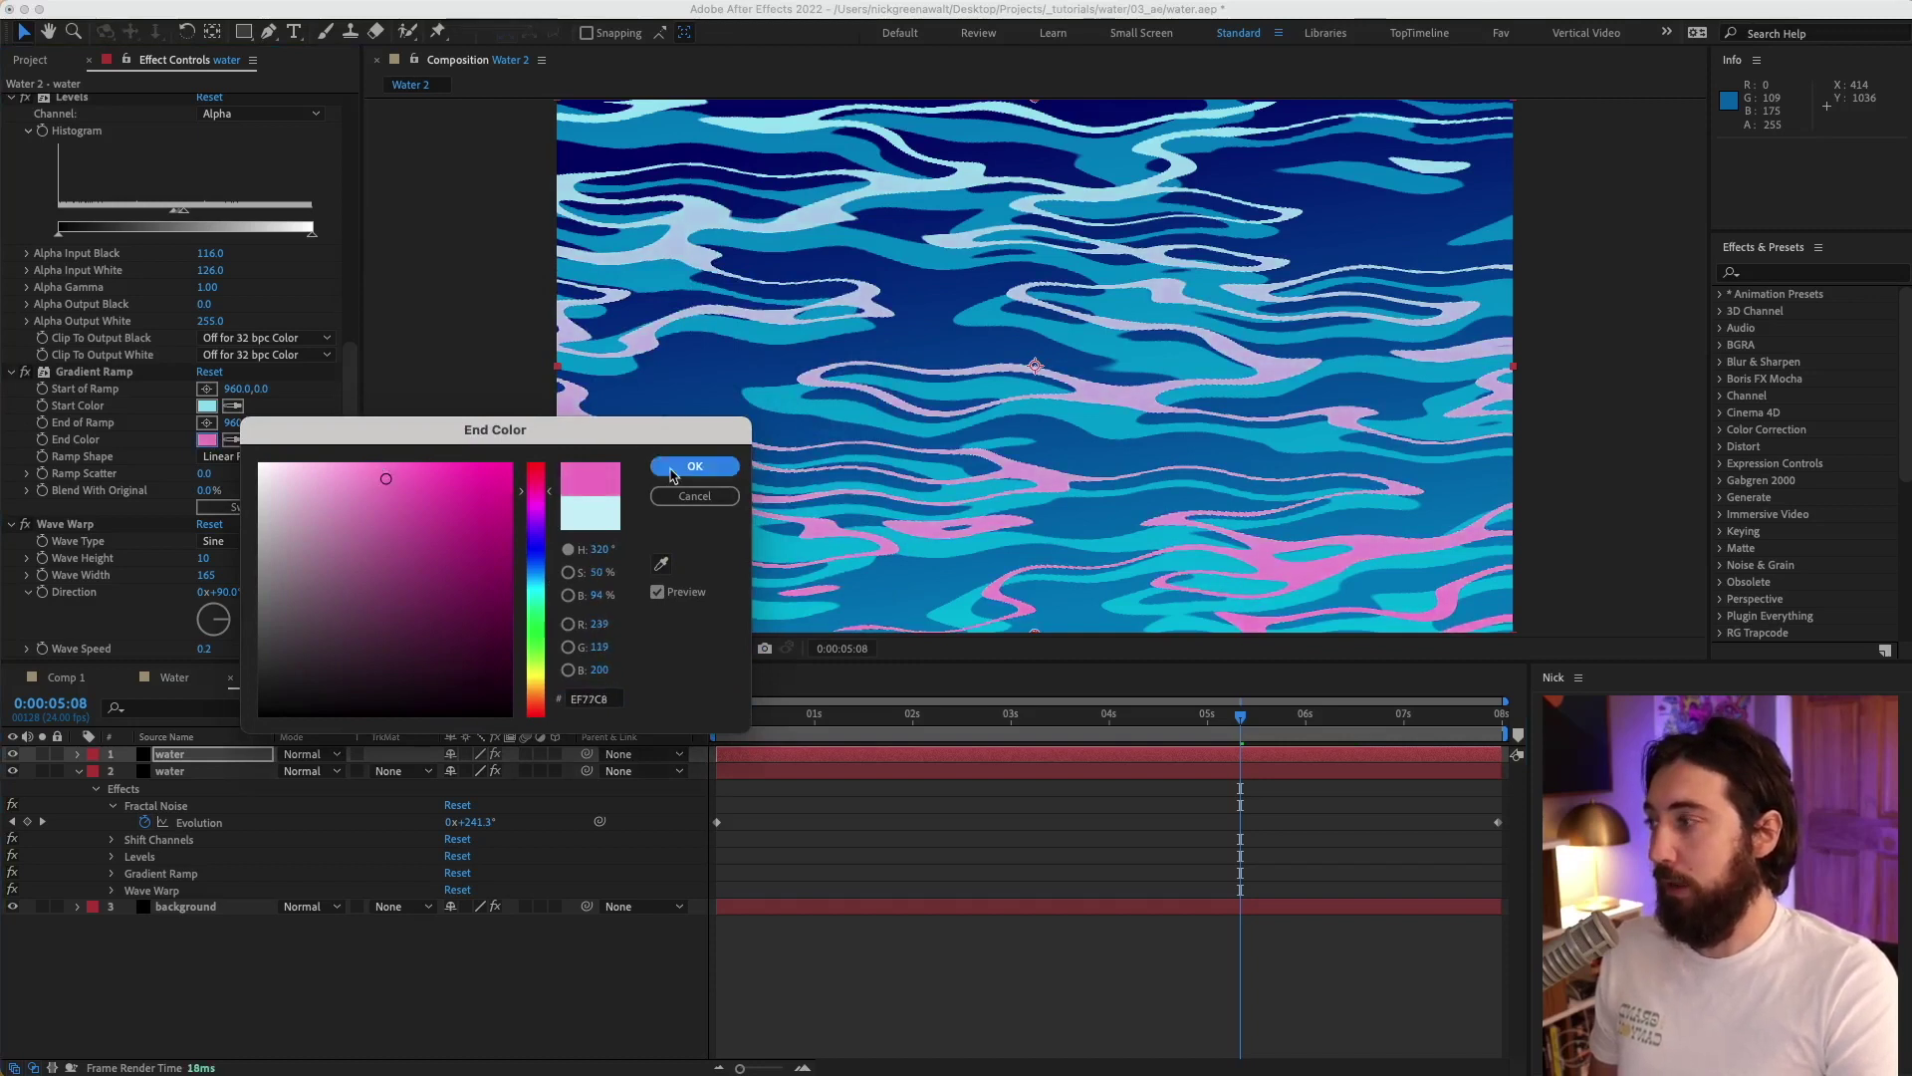
pyautogui.click(694, 467)
# Add a white Stroke layer style to the top water layer and preview from frame 0.
pyautogui.rightClick(202, 763)
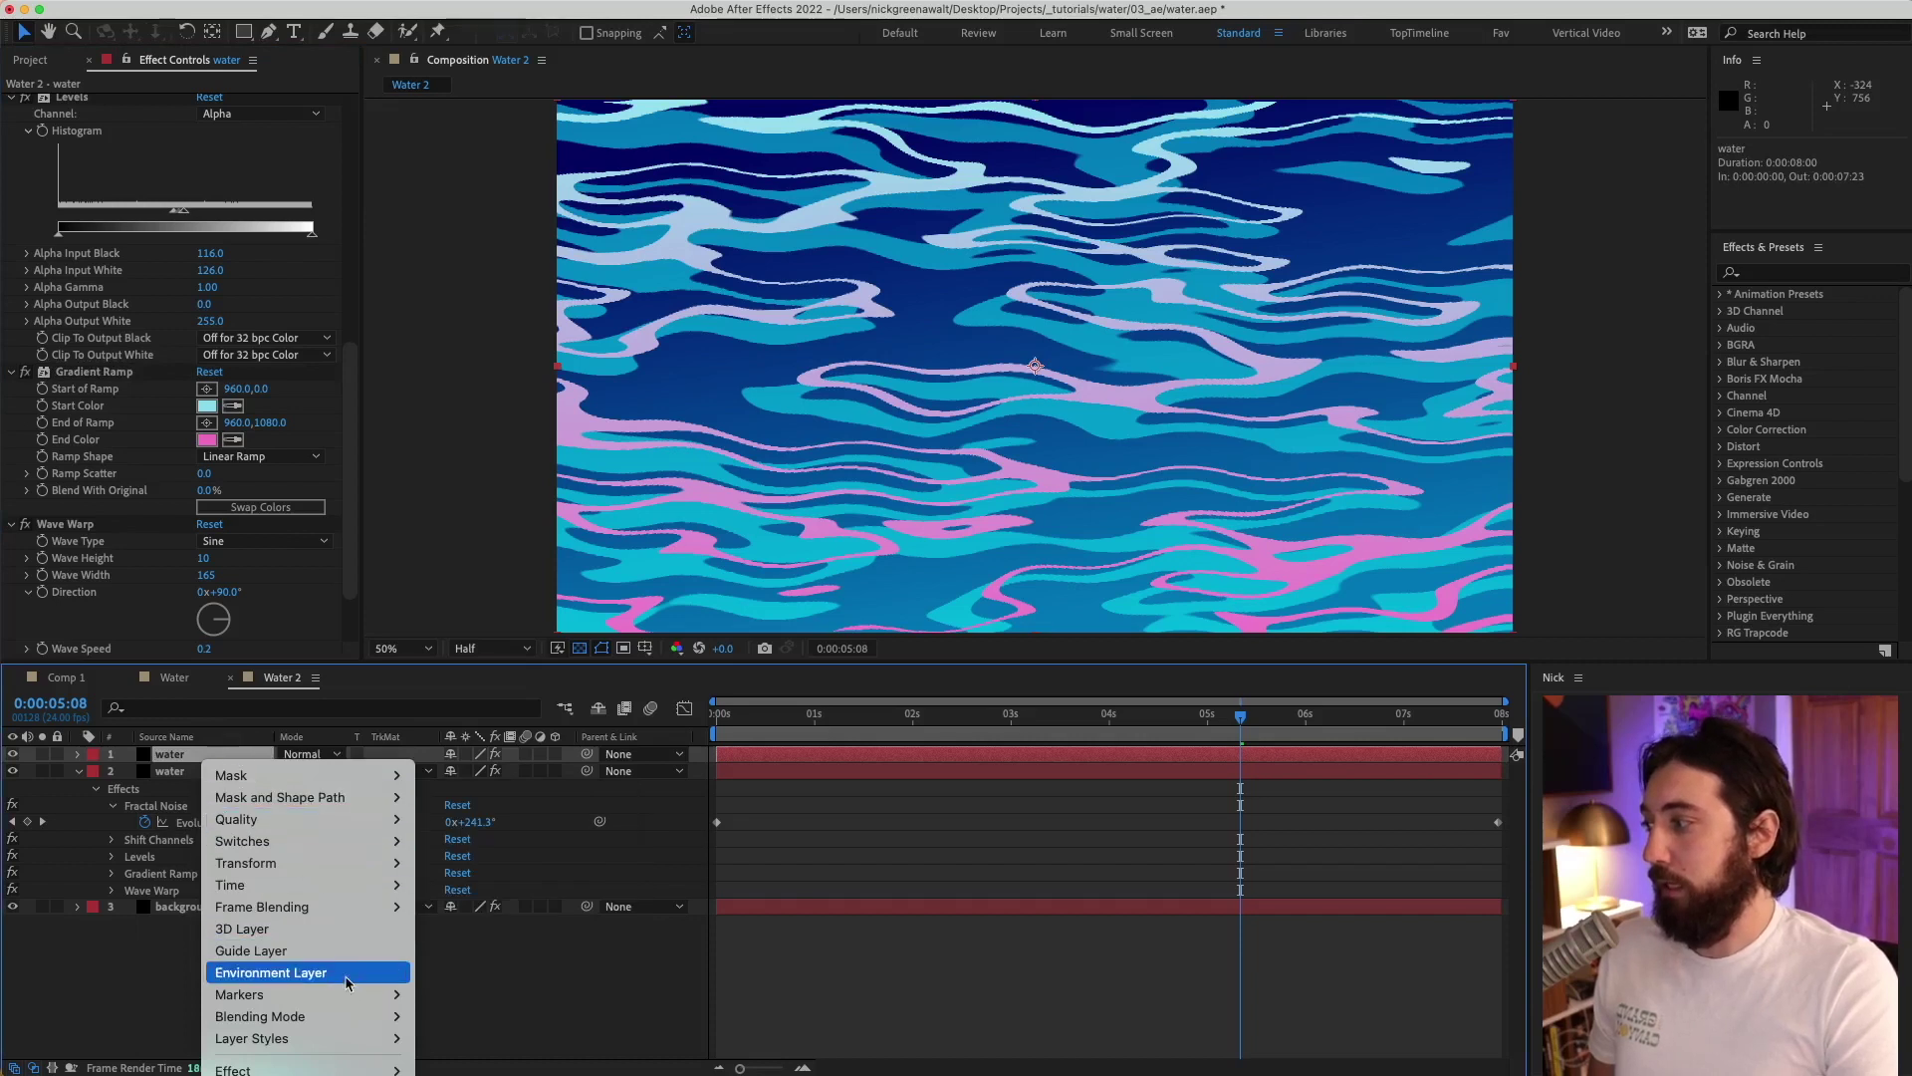
pyautogui.moveTo(364, 1040)
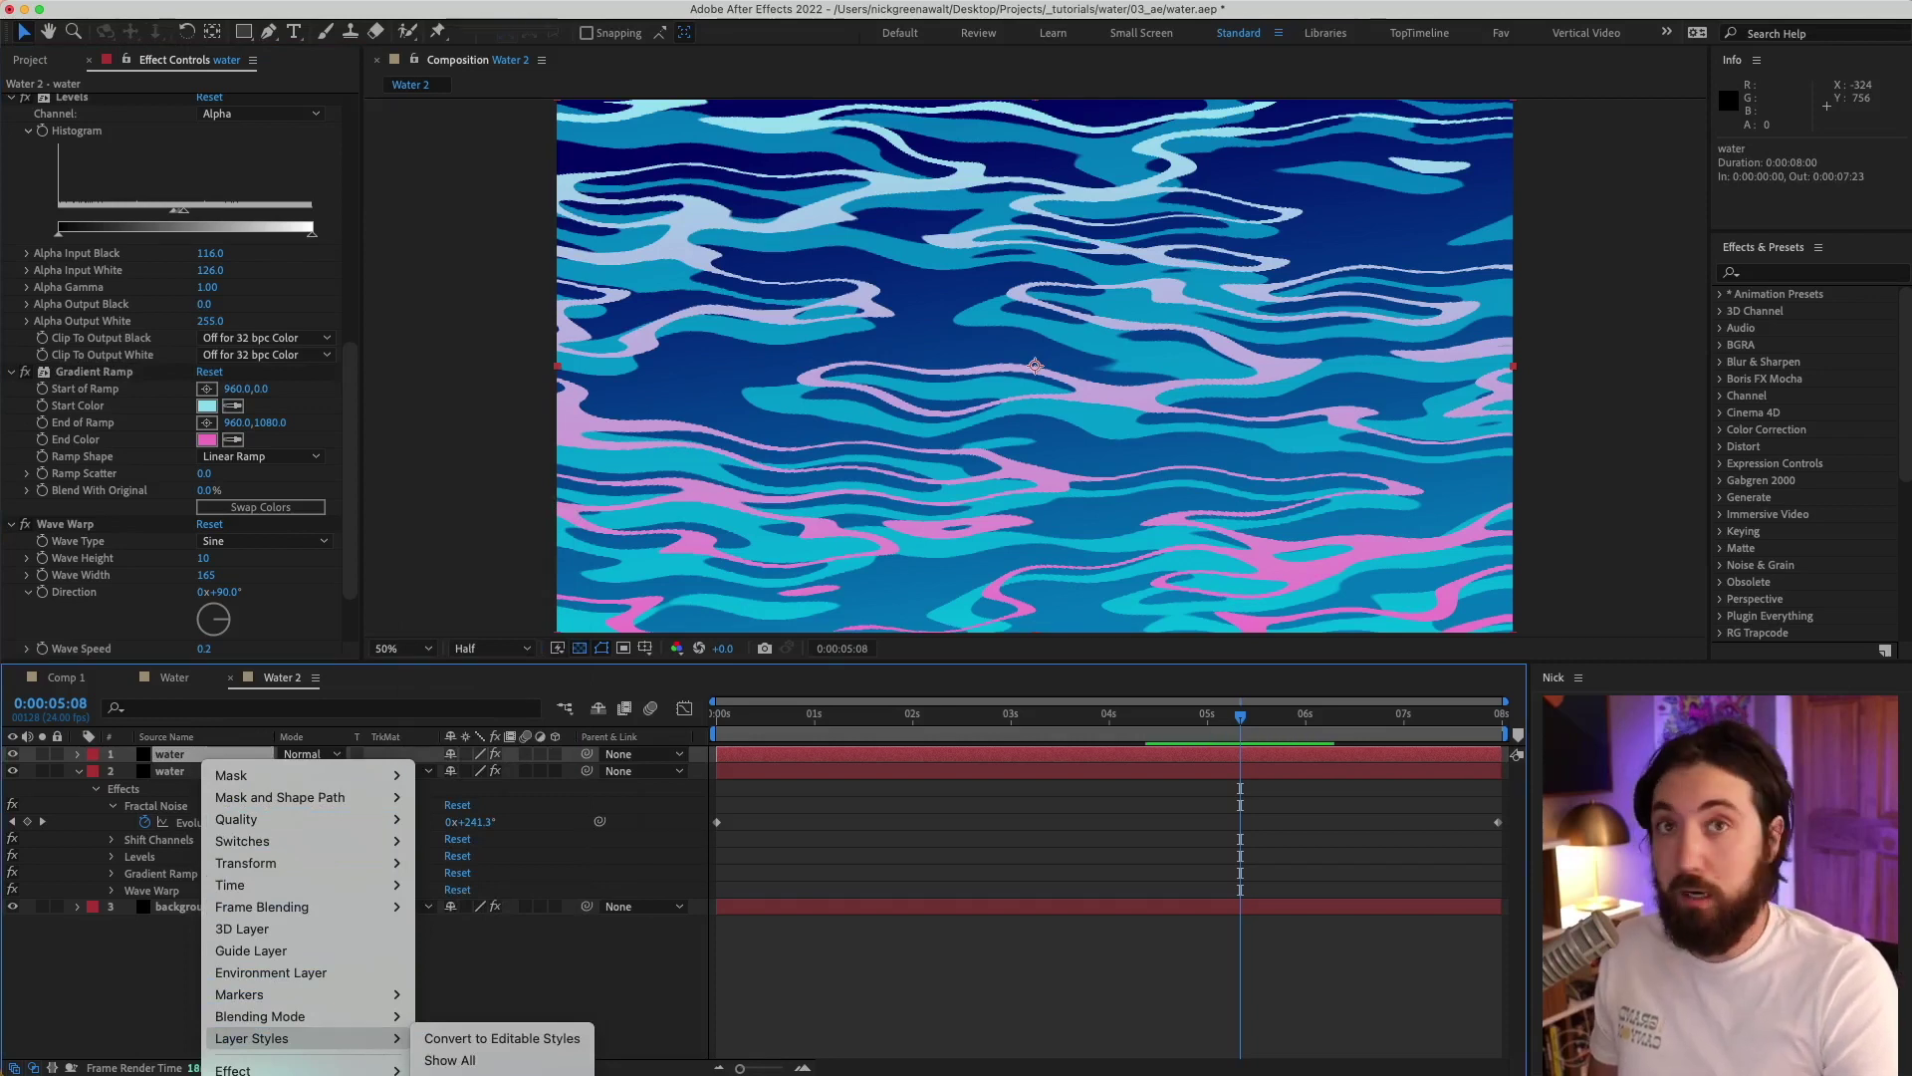
pyautogui.click(468, 1074)
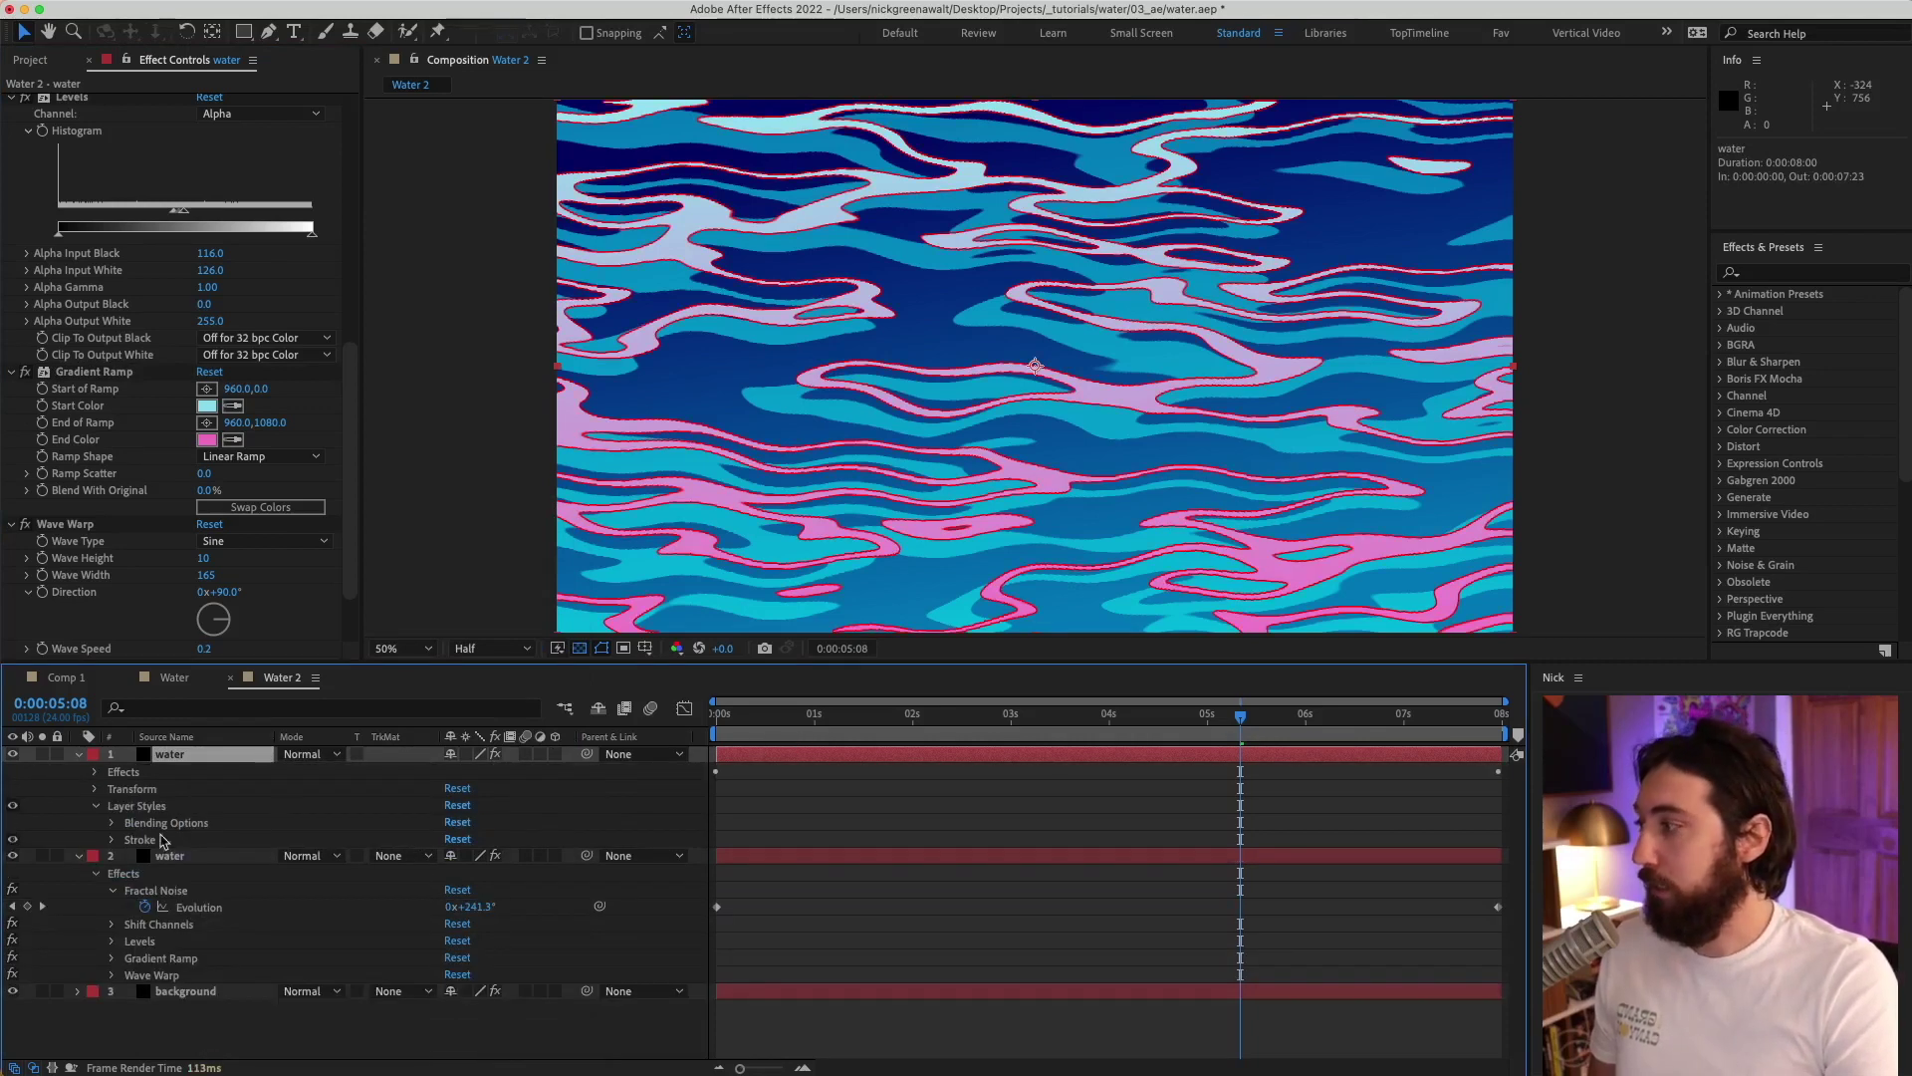
pyautogui.click(112, 840)
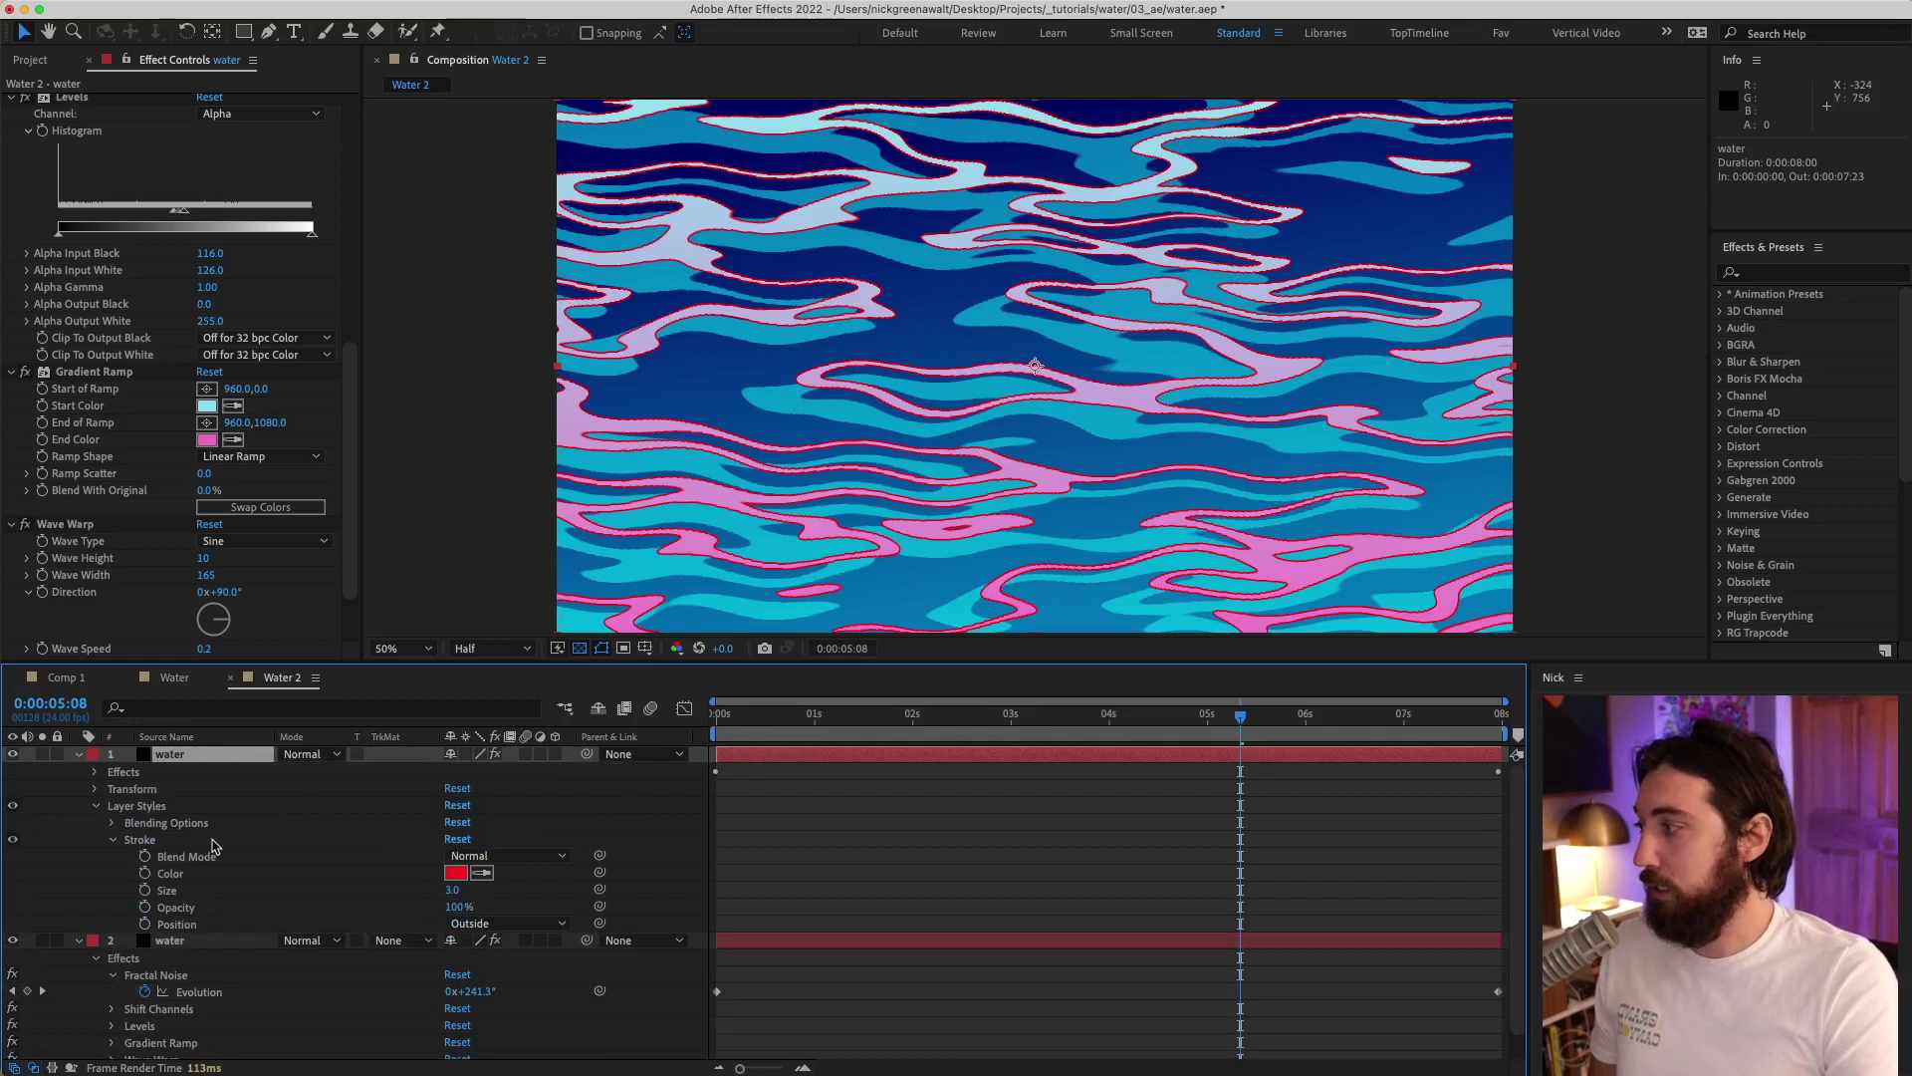
pyautogui.click(457, 873)
pyautogui.moveTo(422, 638); pyautogui.dragTo(206, 408)
pyautogui.click(694, 466)
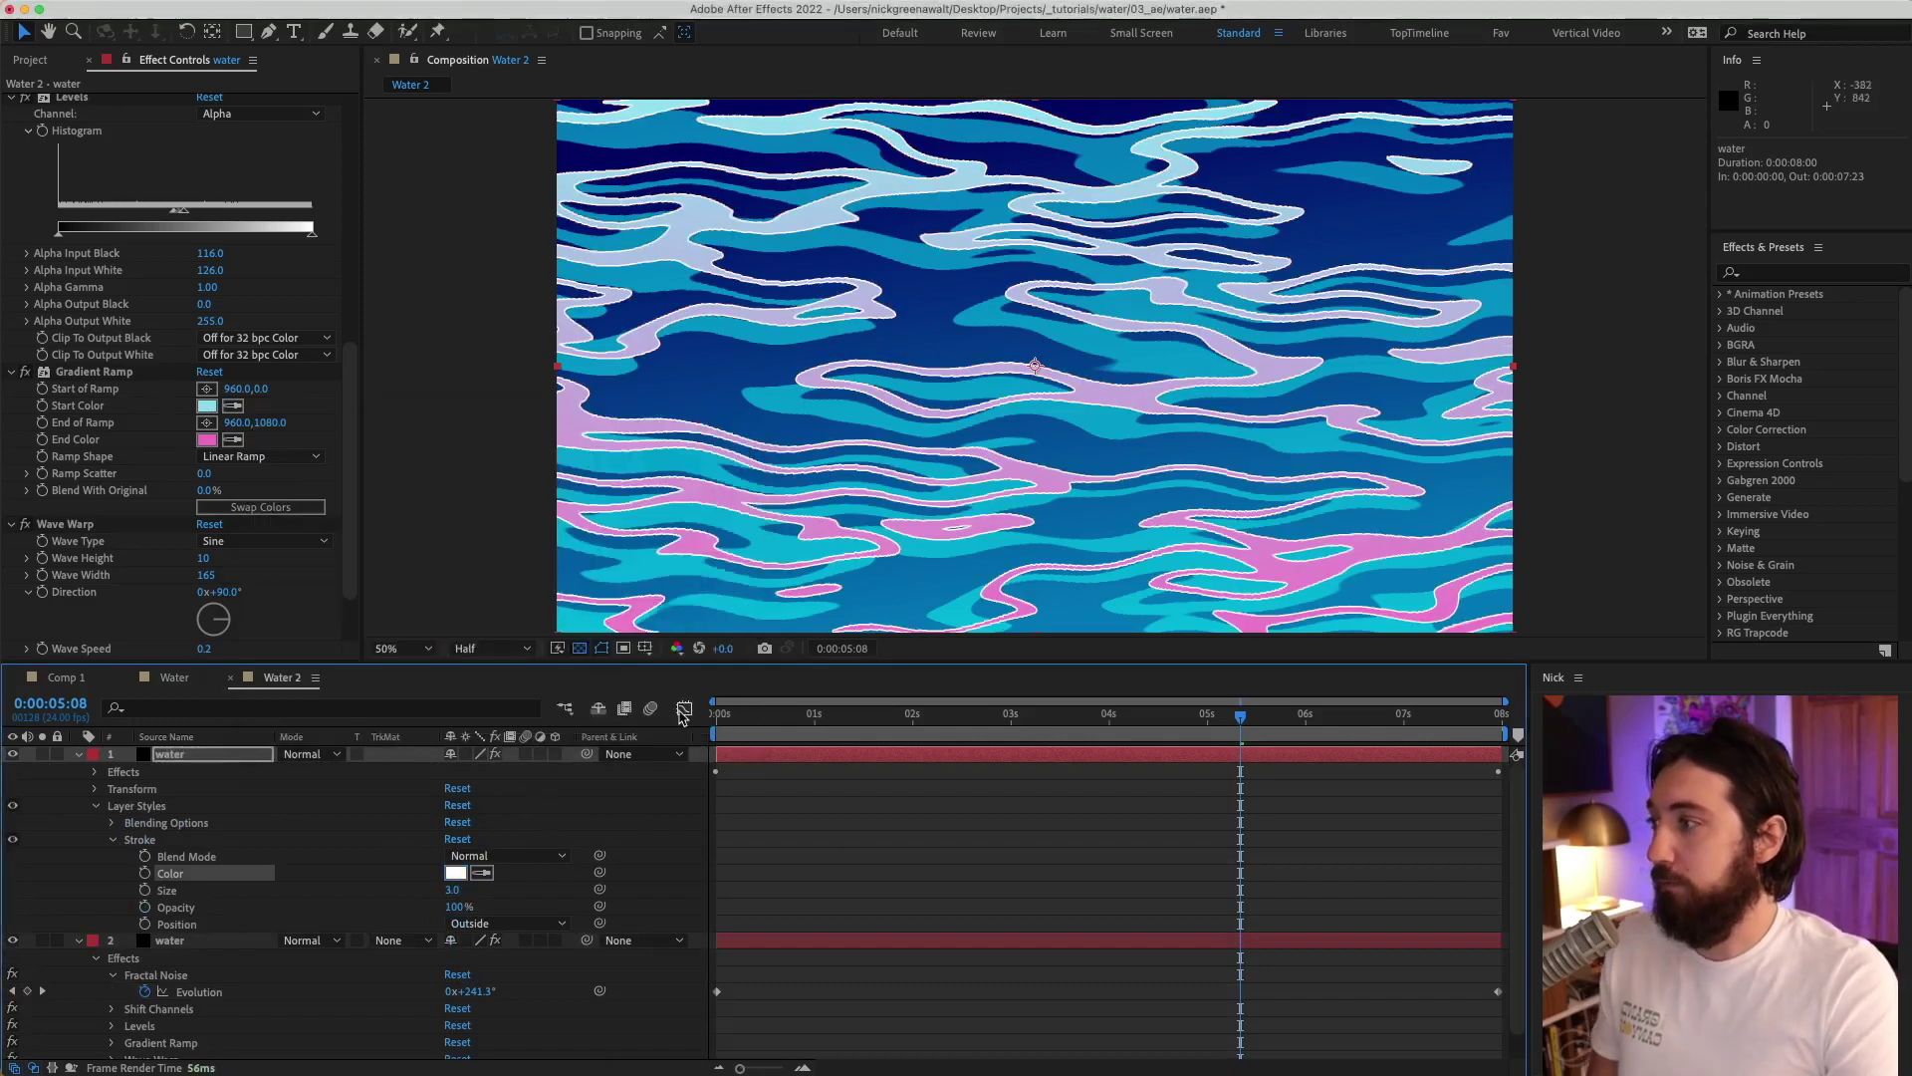
pyautogui.moveTo(750, 723); pyautogui.dragTo(618, 731)
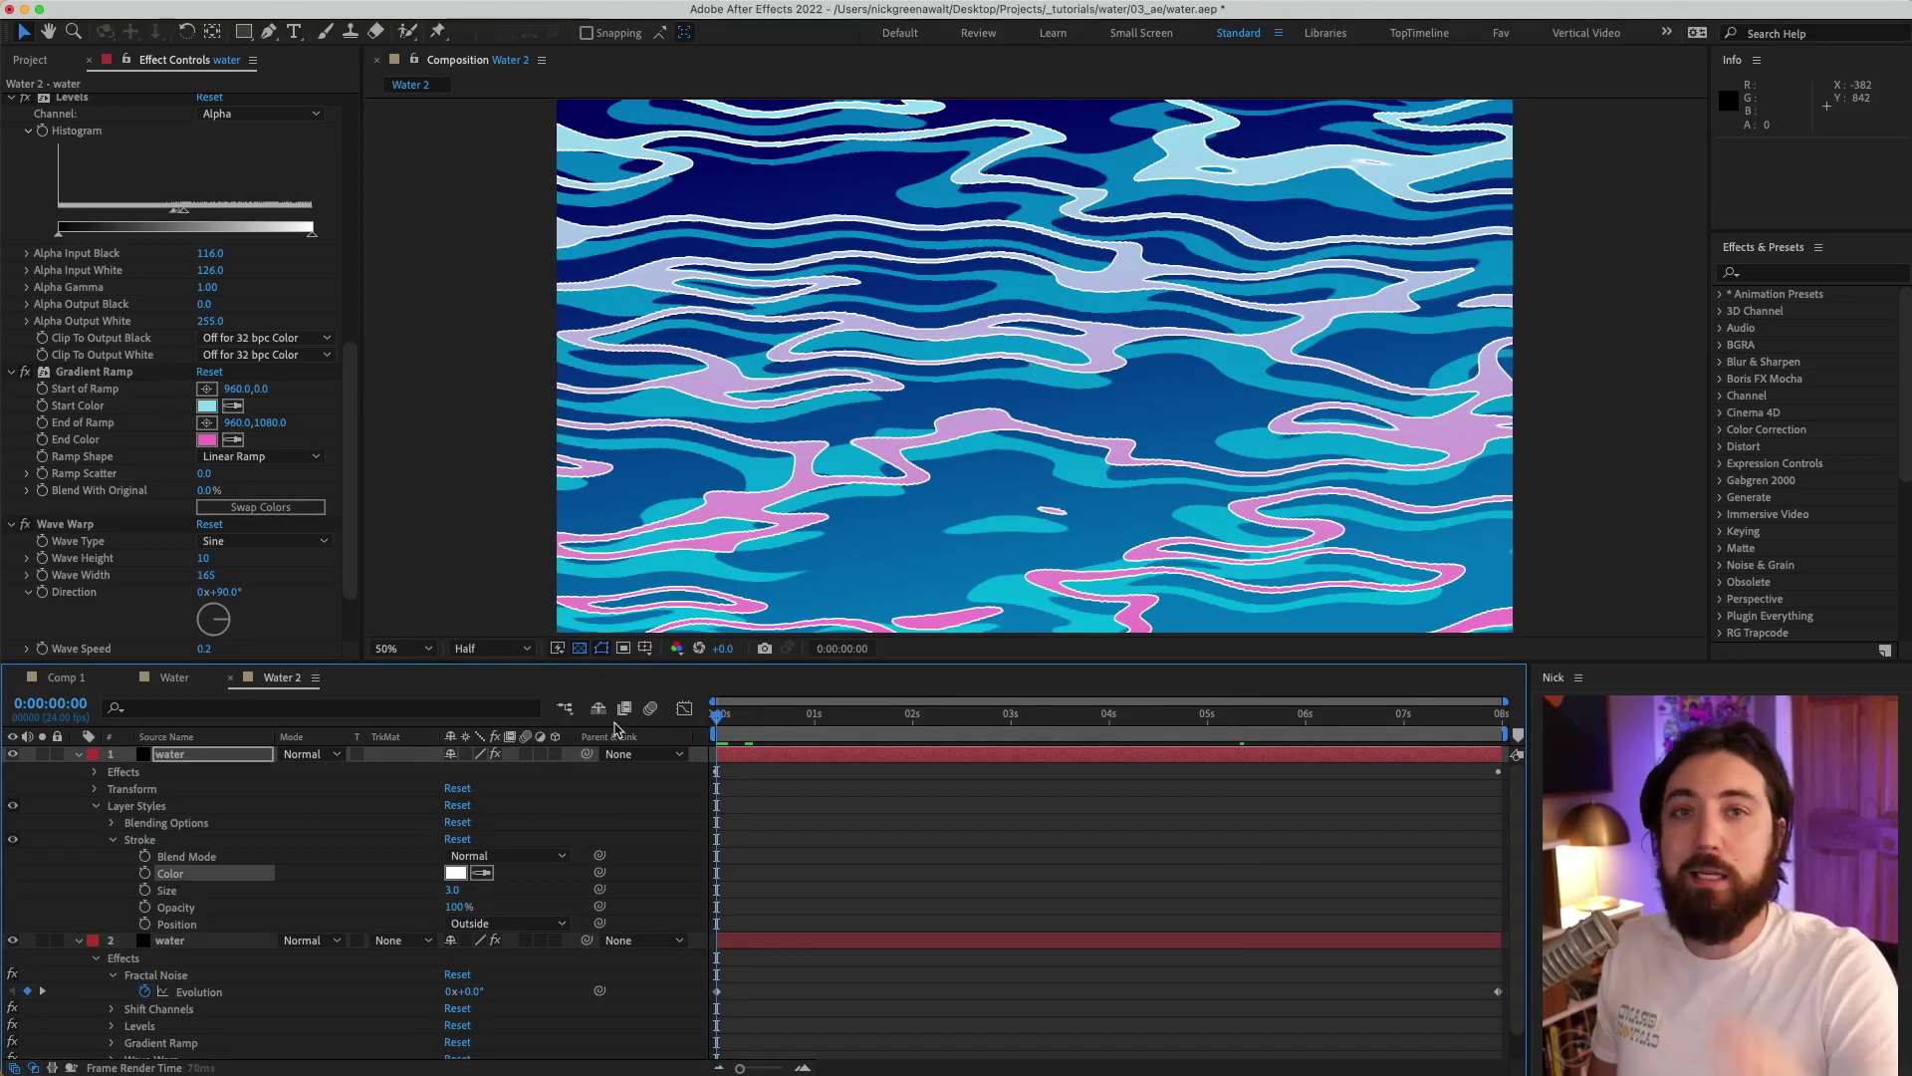
pyautogui.press('space')
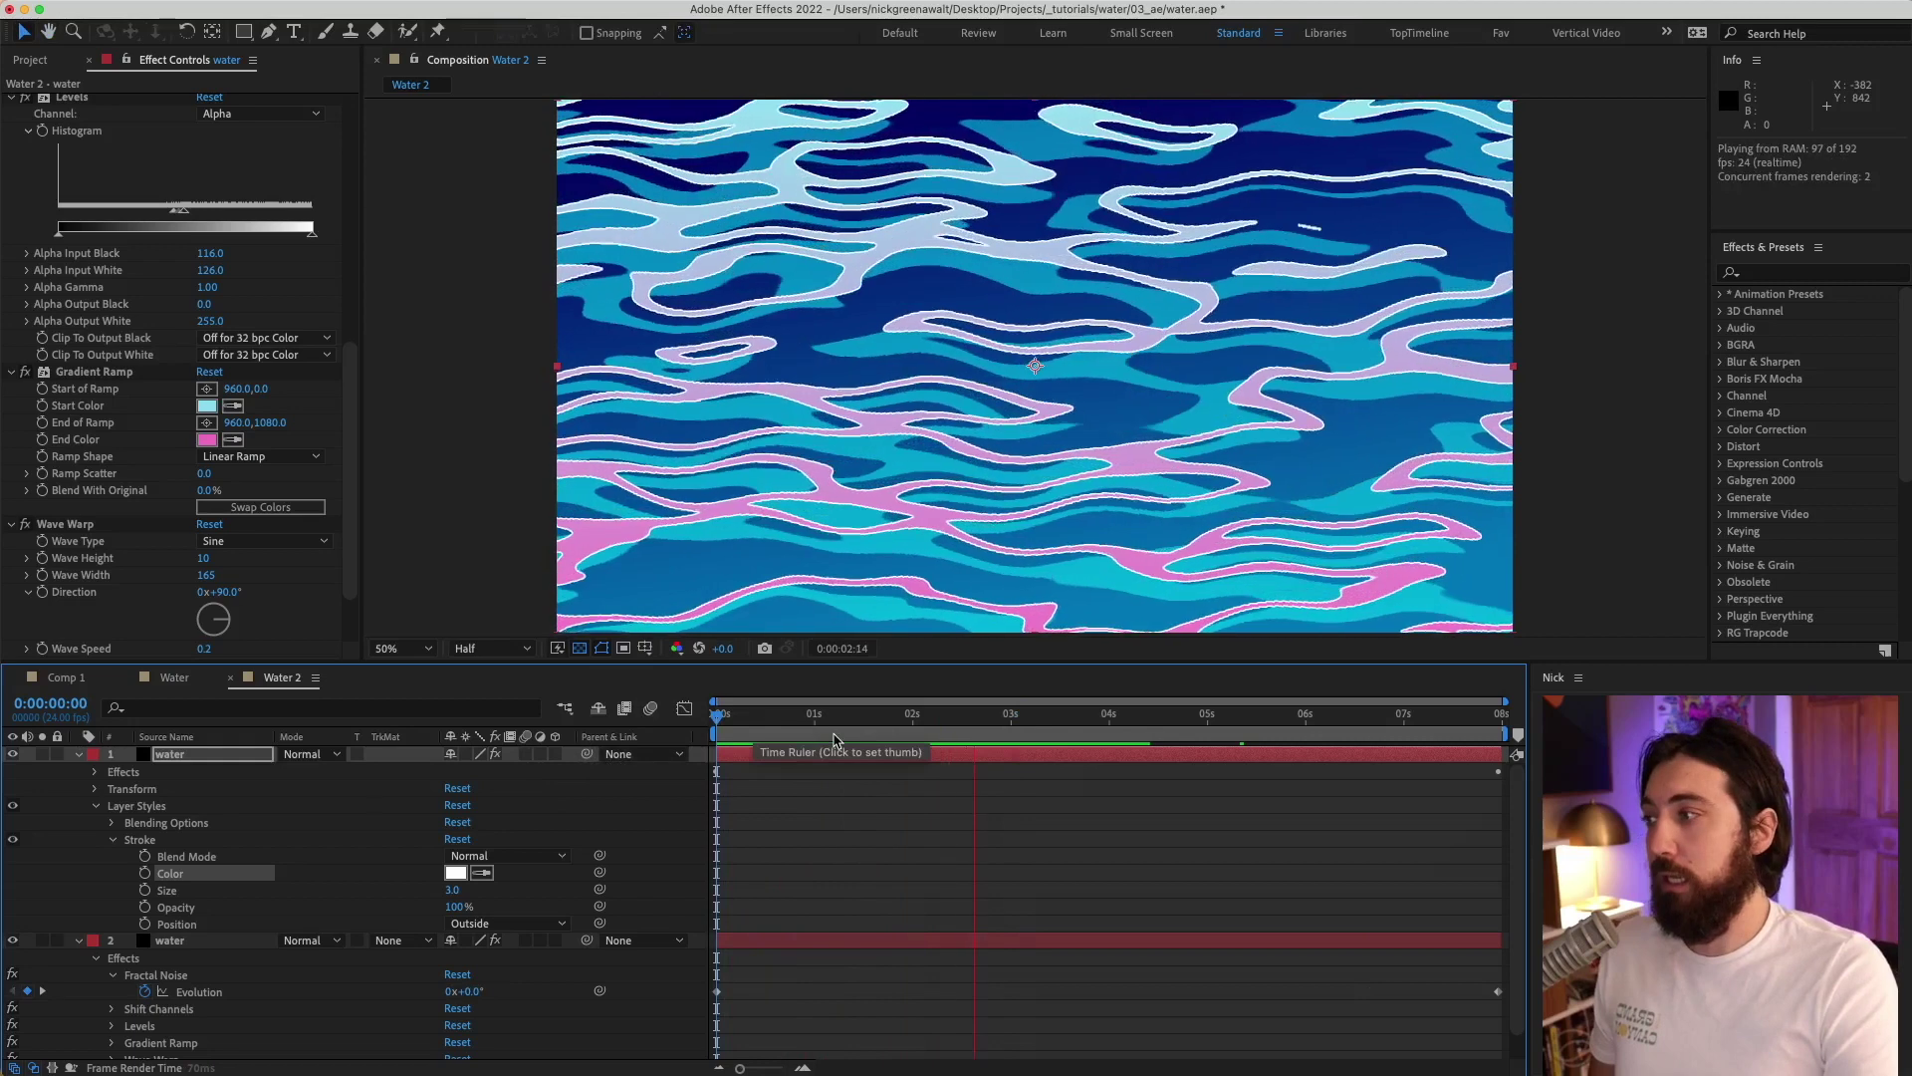
pyautogui.click(1157, 736)
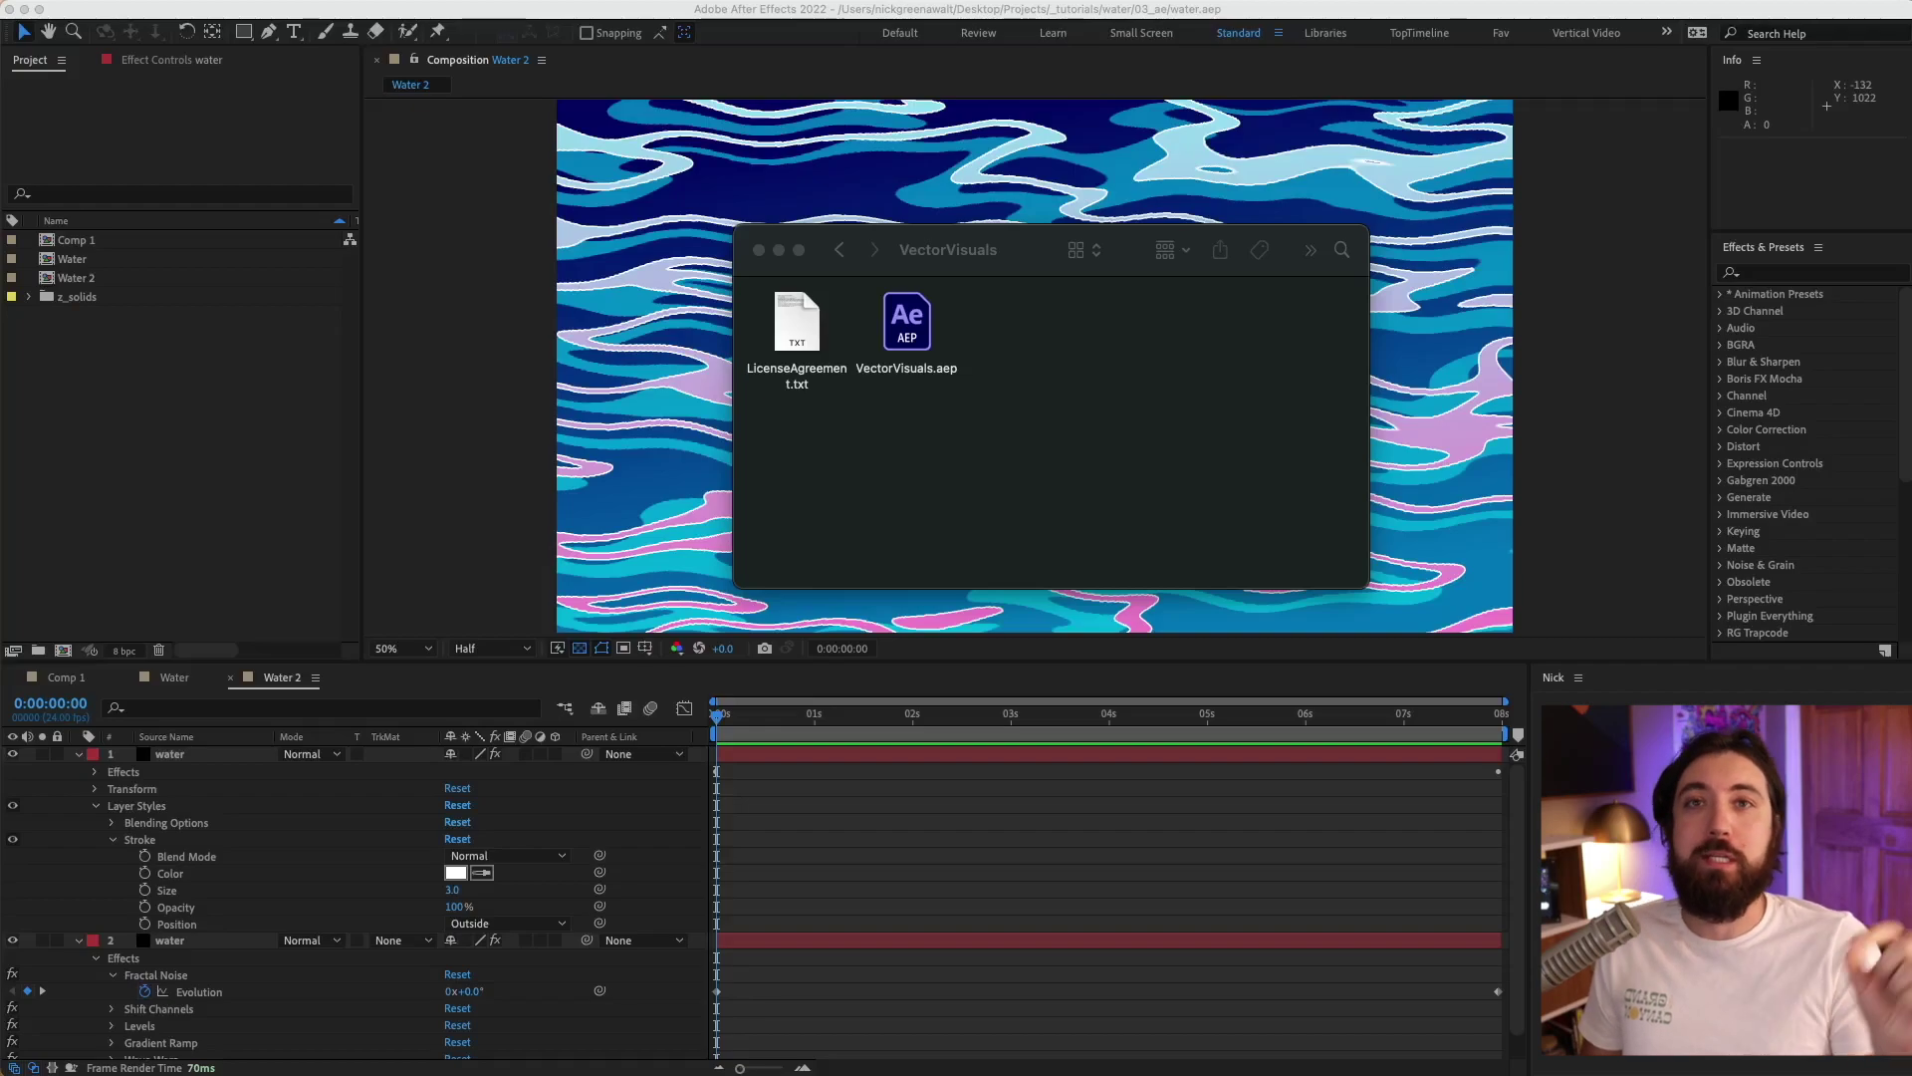
# Import VectorVisuals.aep and open the Water composition under Categories > Nature.
pyautogui.moveTo(931, 334); pyautogui.dragTo(231, 410)
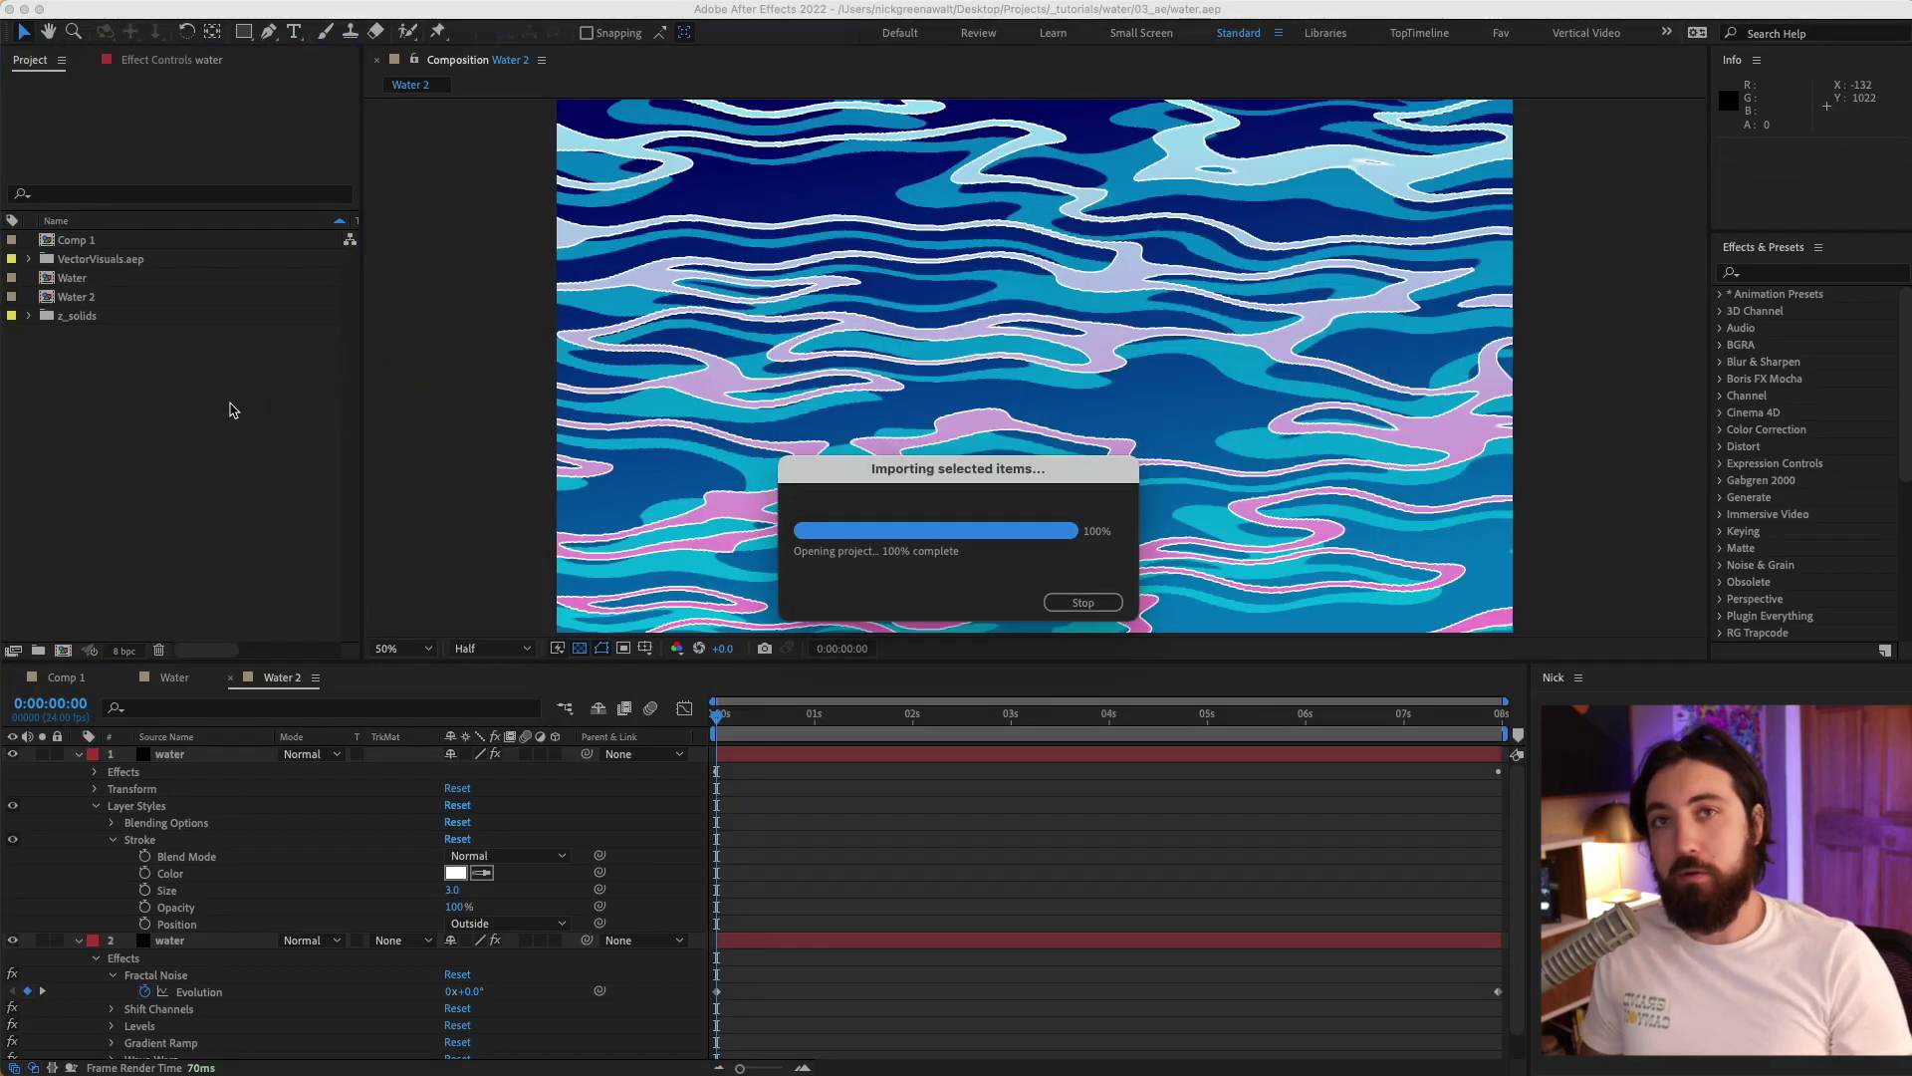
pyautogui.click(30, 260)
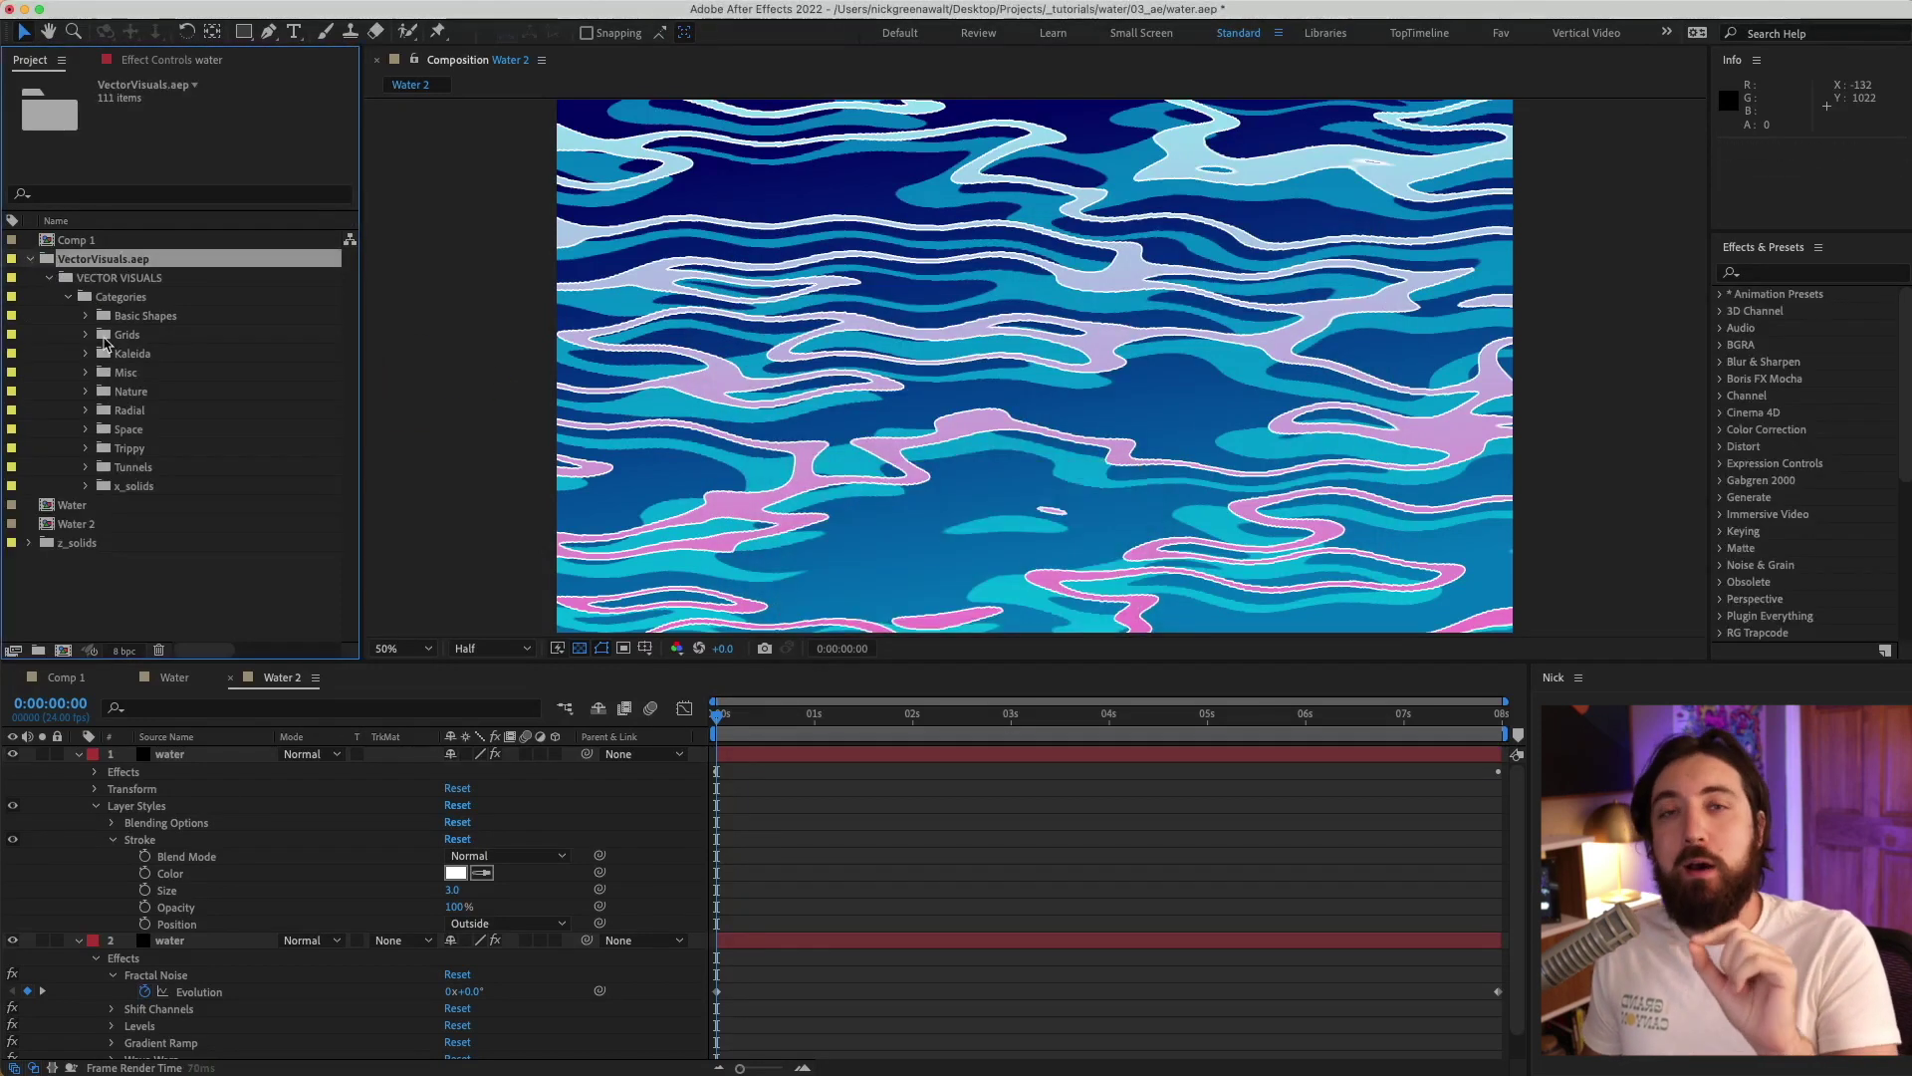
pyautogui.click(86, 392)
pyautogui.doubleClick(147, 581)
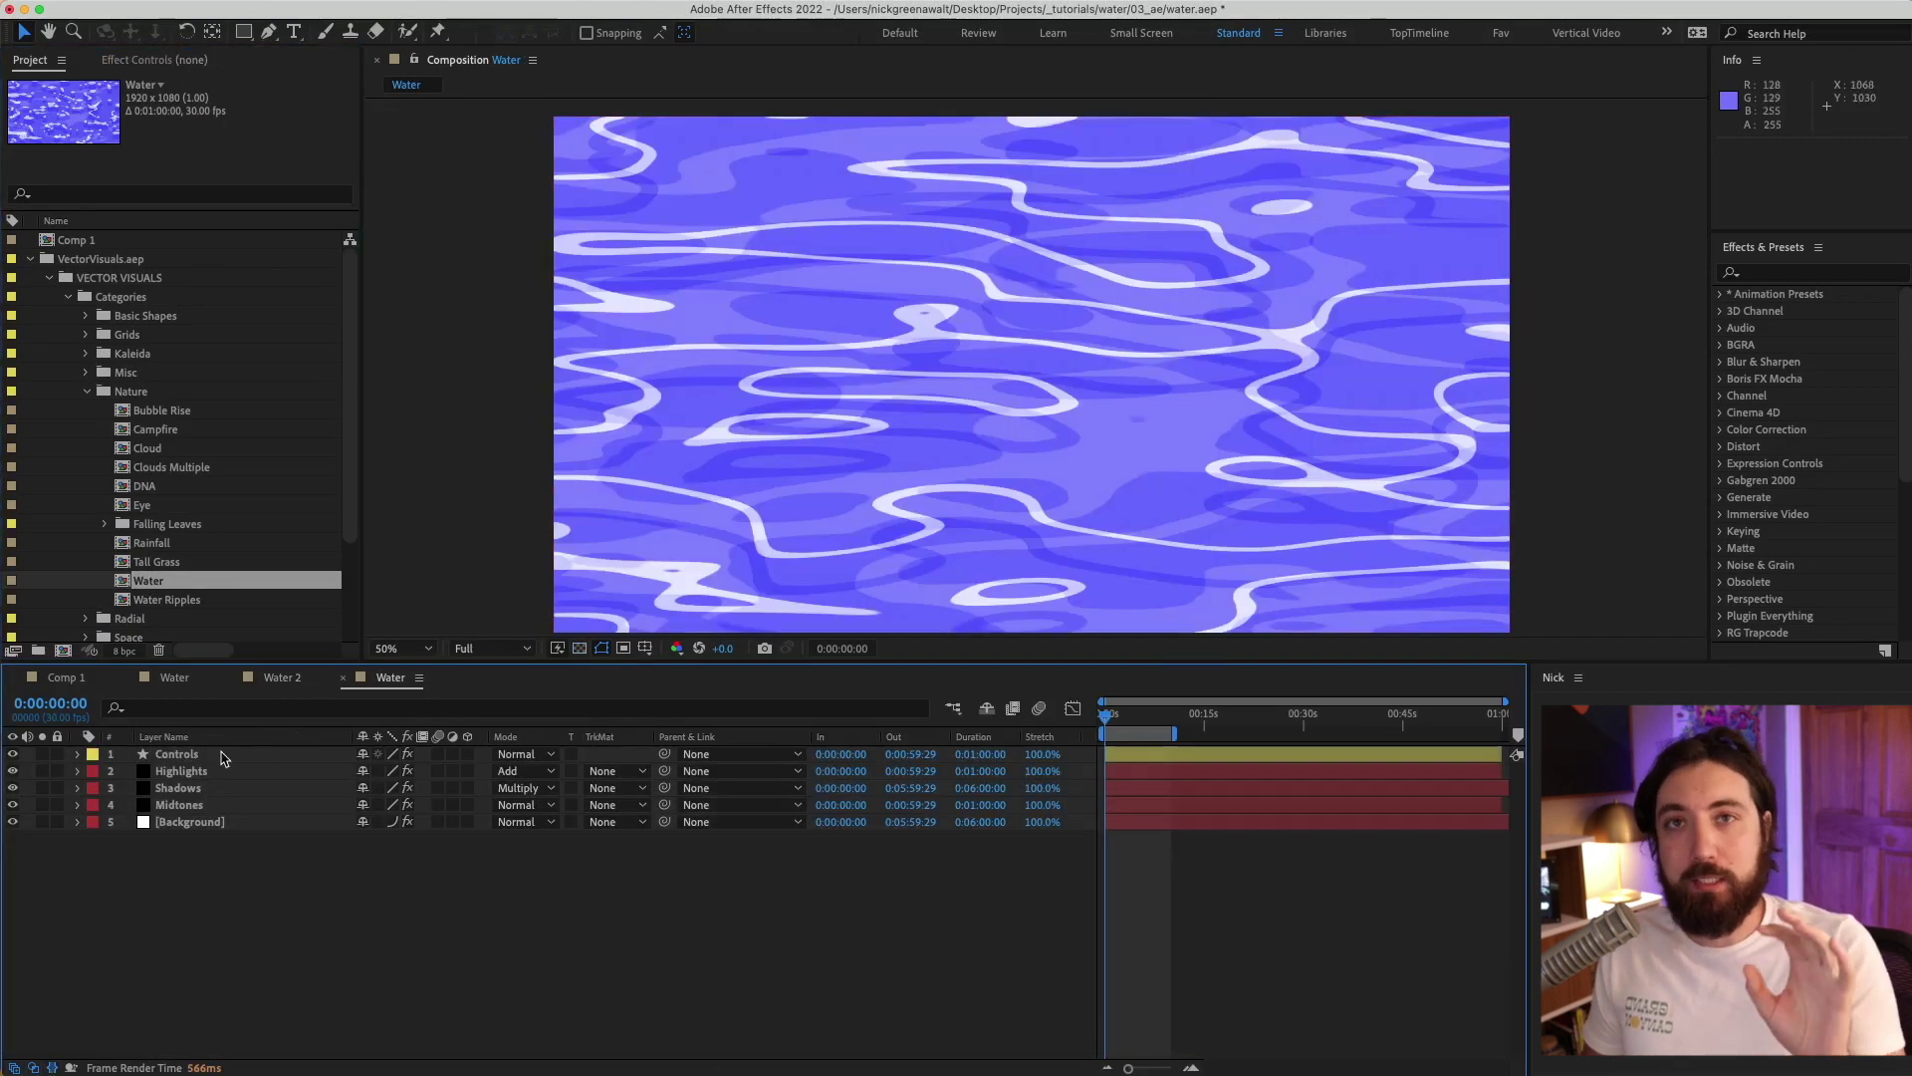
# Show the Controls layer's effects, try Scale Width 500, set preview resolution to Half, then undo the scale.
pyautogui.click(223, 759)
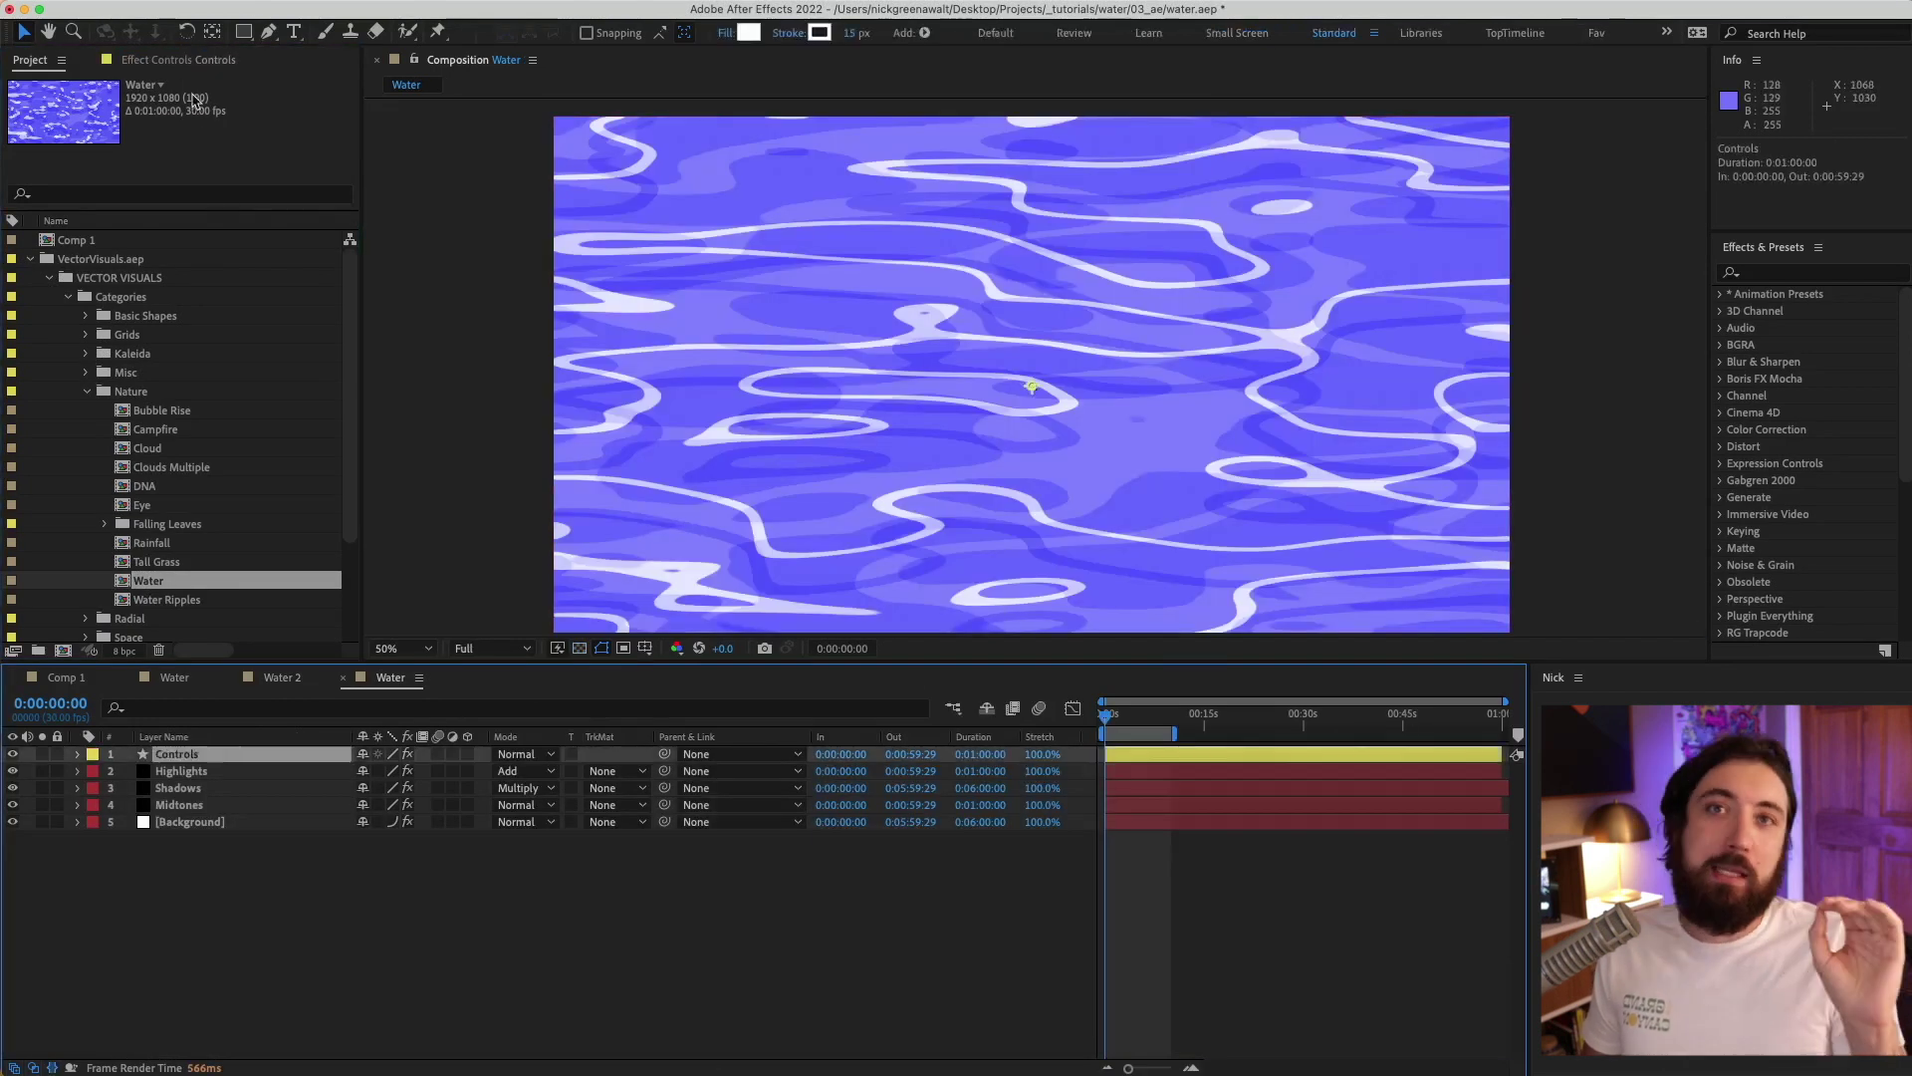
pyautogui.click(184, 66)
pyautogui.moveTo(212, 118); pyautogui.dragTo(299, 118)
pyautogui.click(490, 649)
pyautogui.click(488, 717)
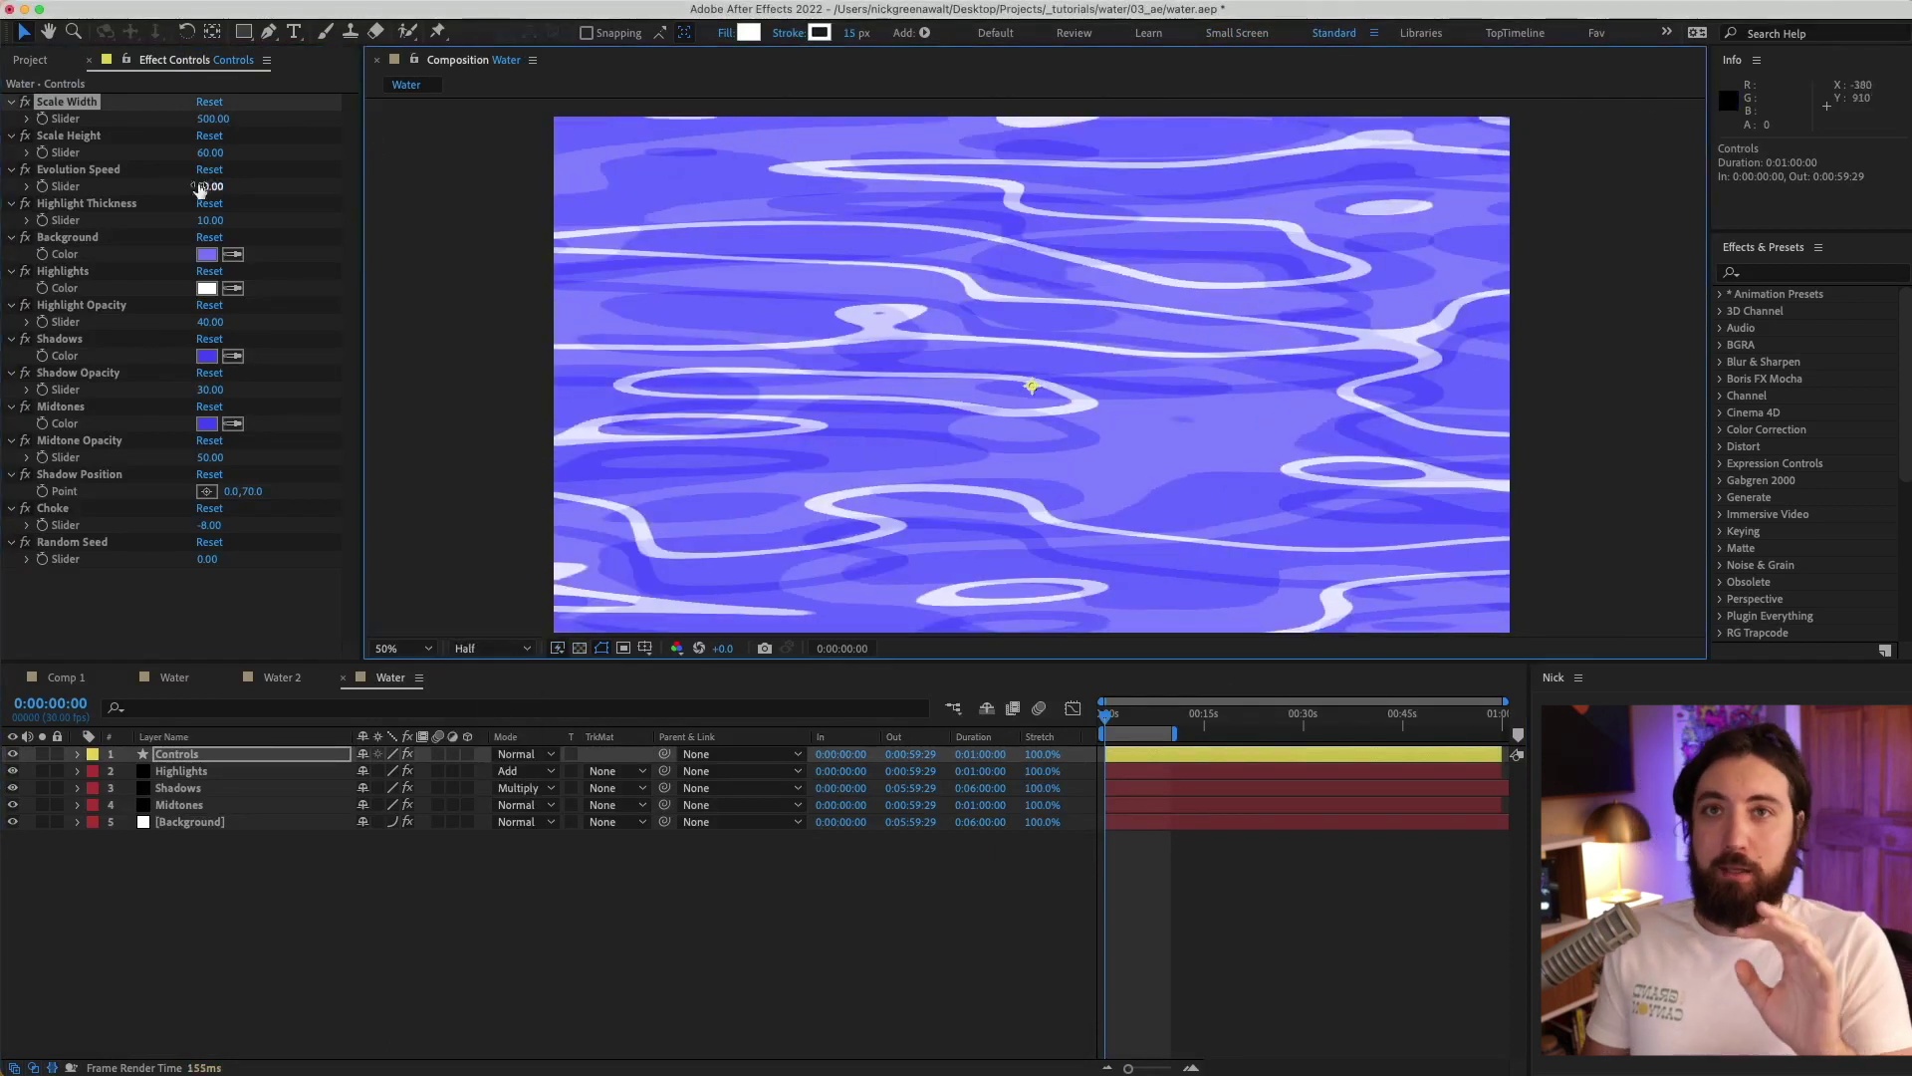
pyautogui.click(60, 124)
pyautogui.press('super+z')
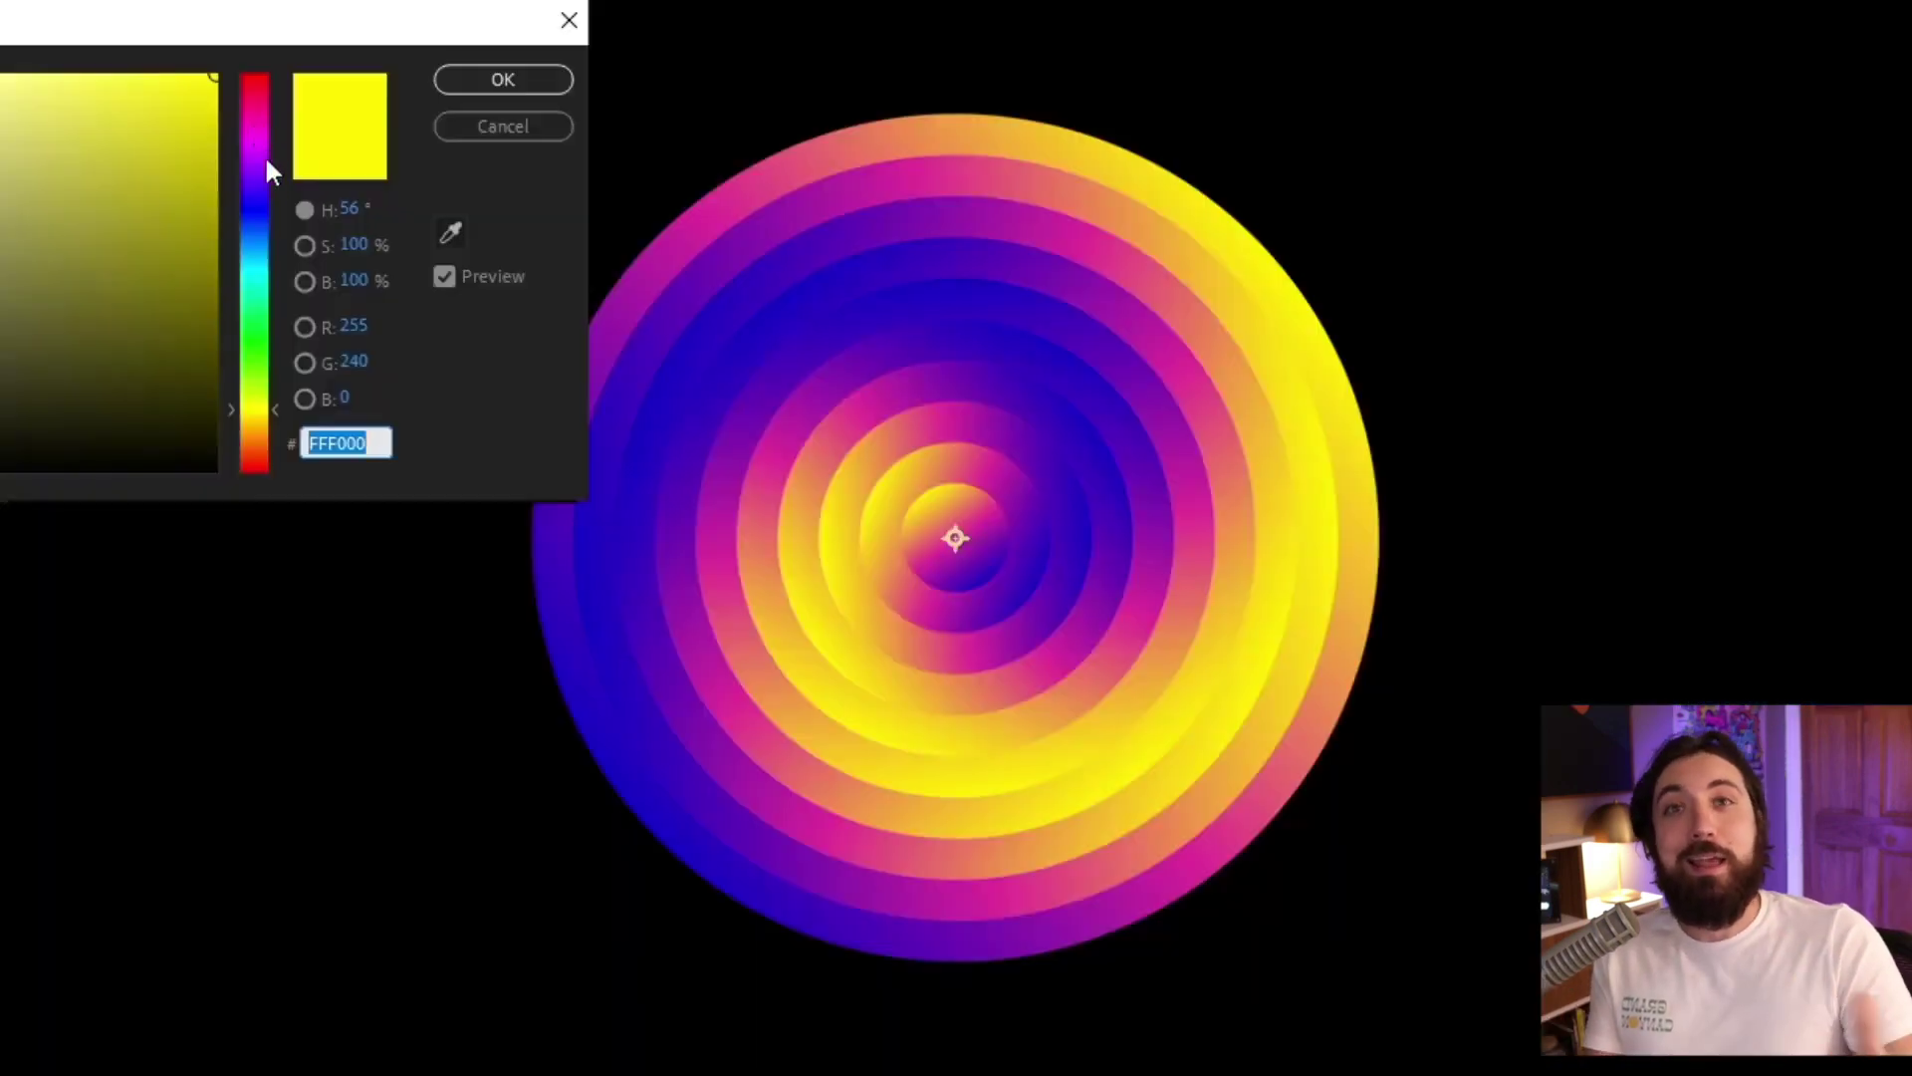
pyautogui.moveTo(265, 154); pyautogui.dragTo(266, 290)
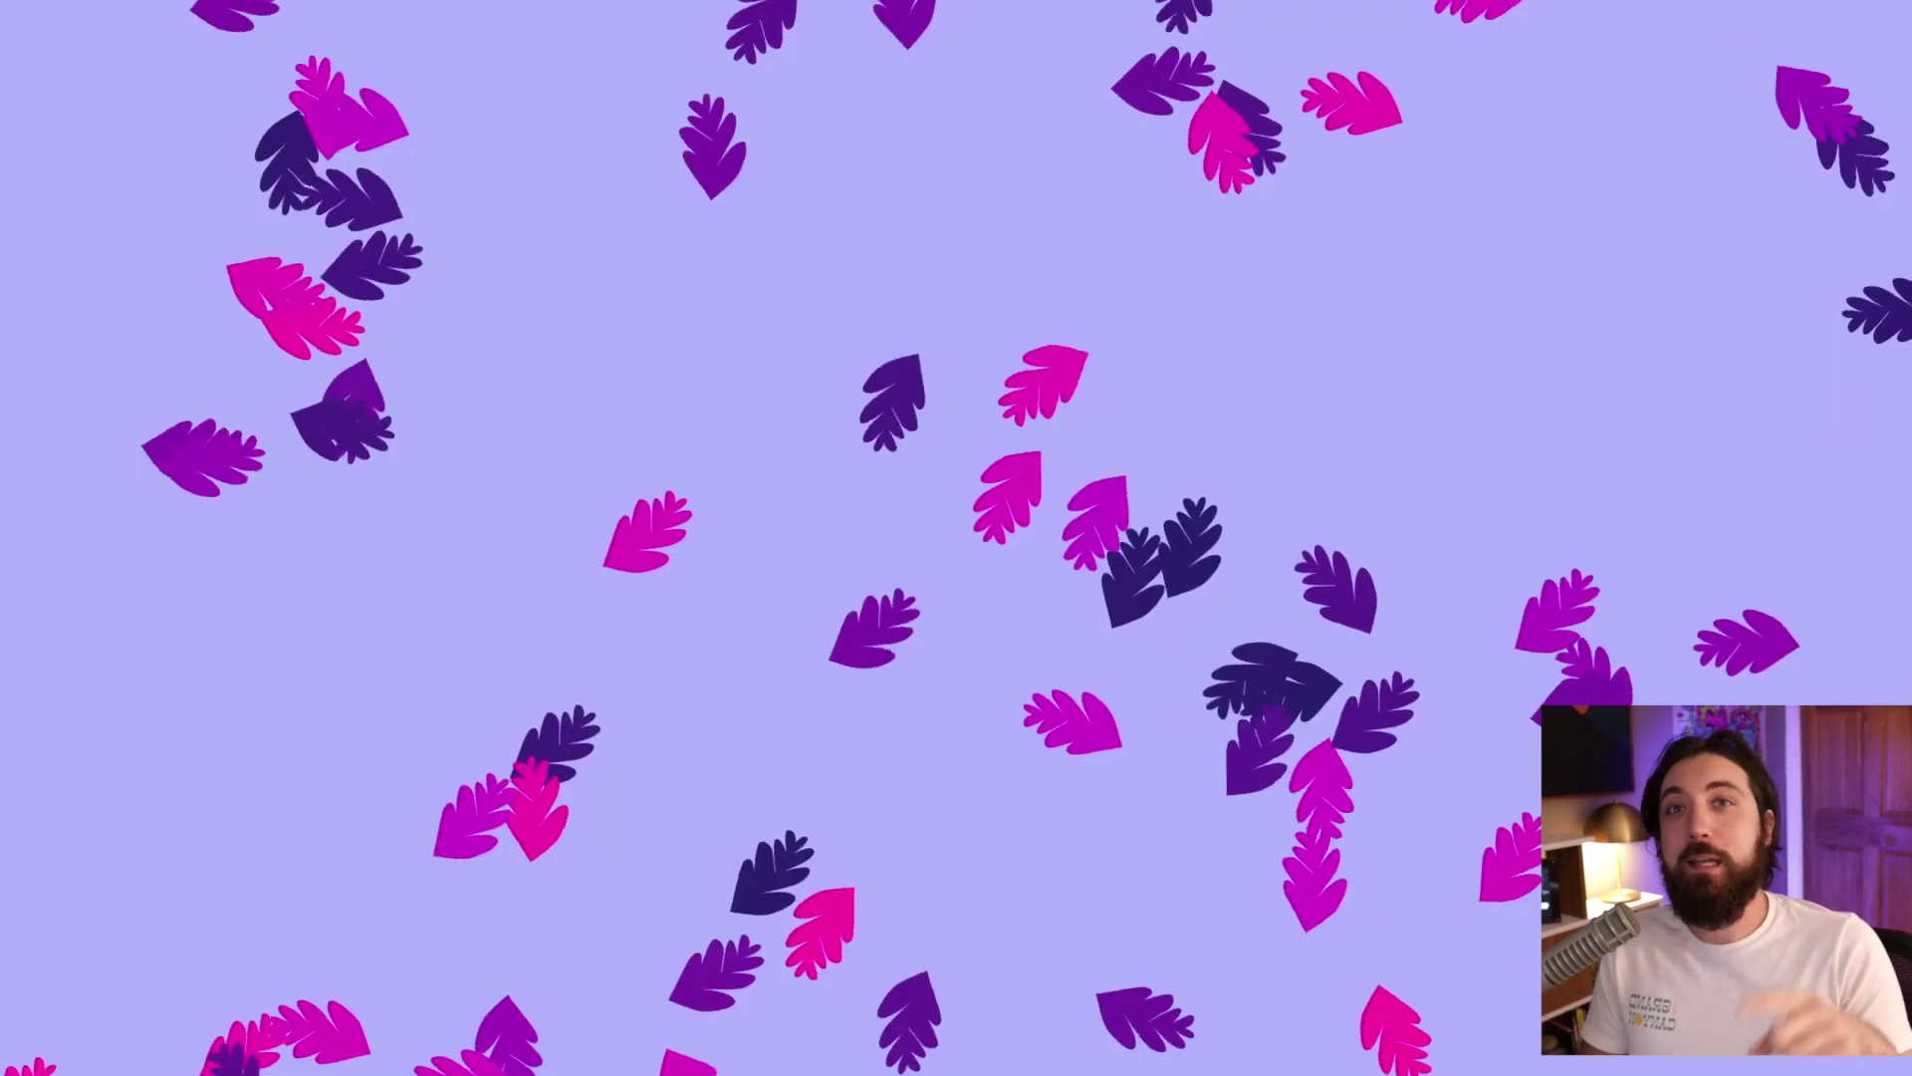